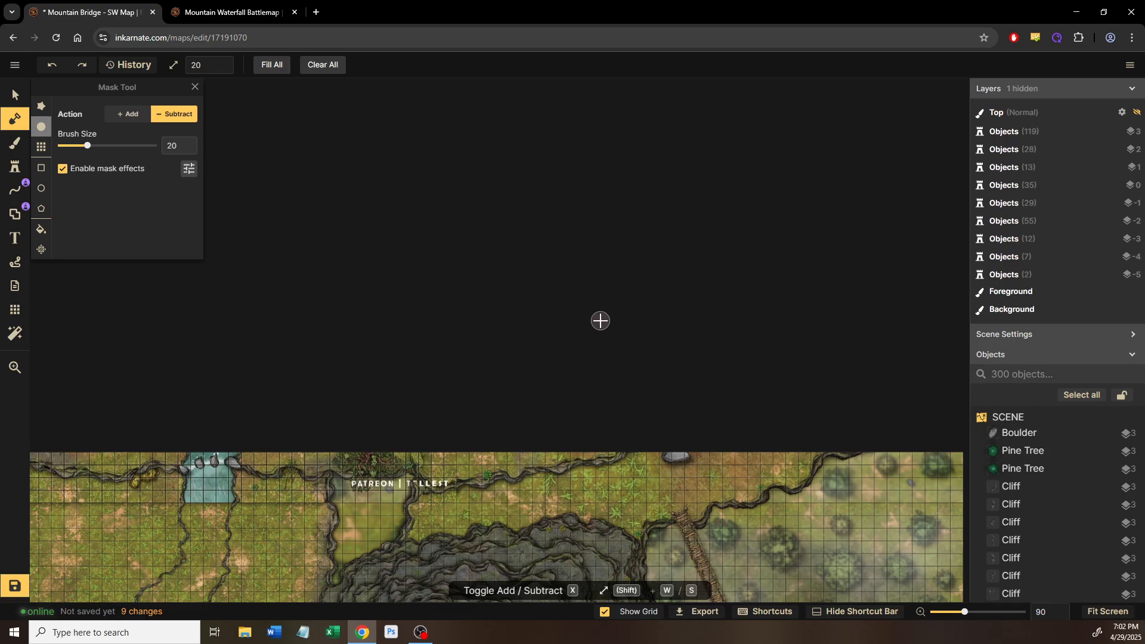
Step: Set the mask brush size to 13 and subtract the foreground between the cliff lines below the waterfall pool to expose water
left_click_drag(437, 299, 713, 293)
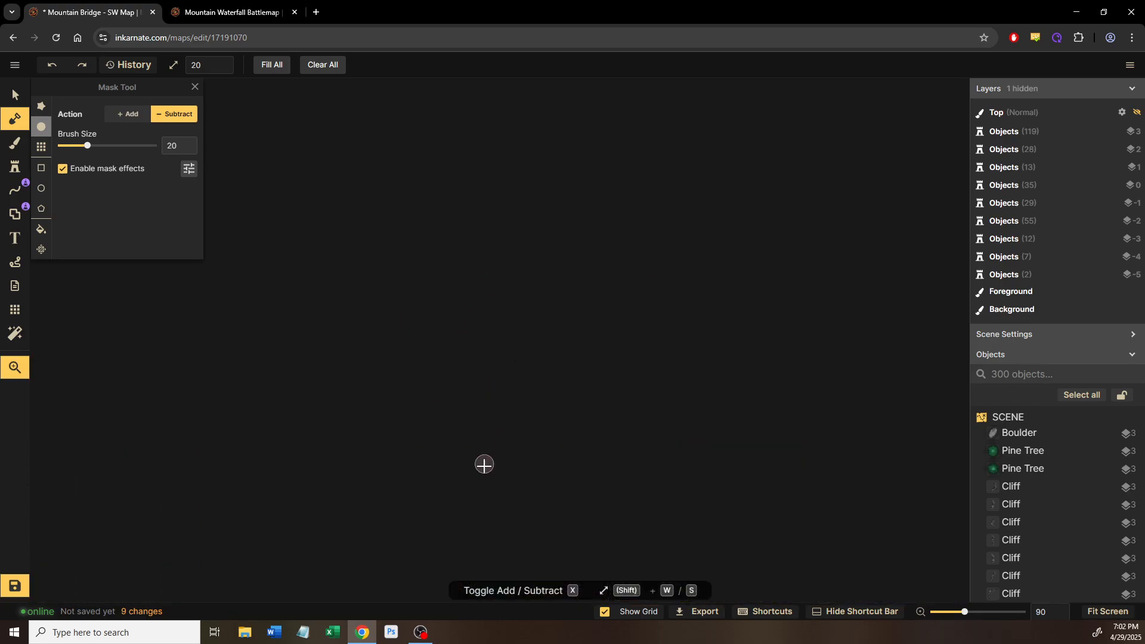
left_click_drag(803, 466, 554, 98)
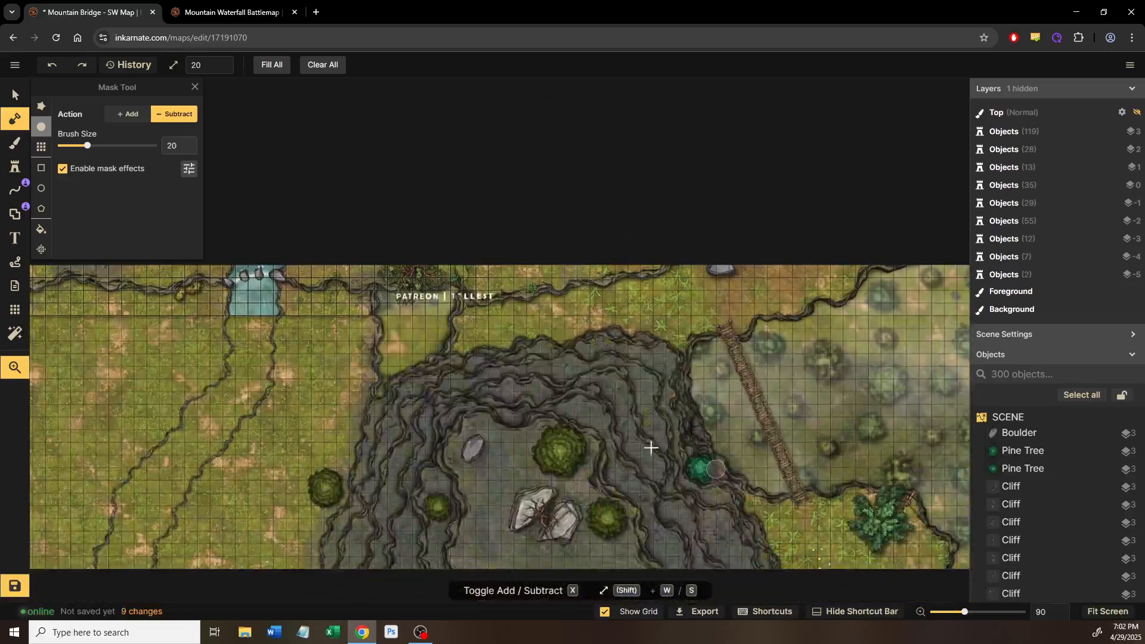
left_click_drag(420, 395, 542, 401)
scroll(519, 409, "up", 3)
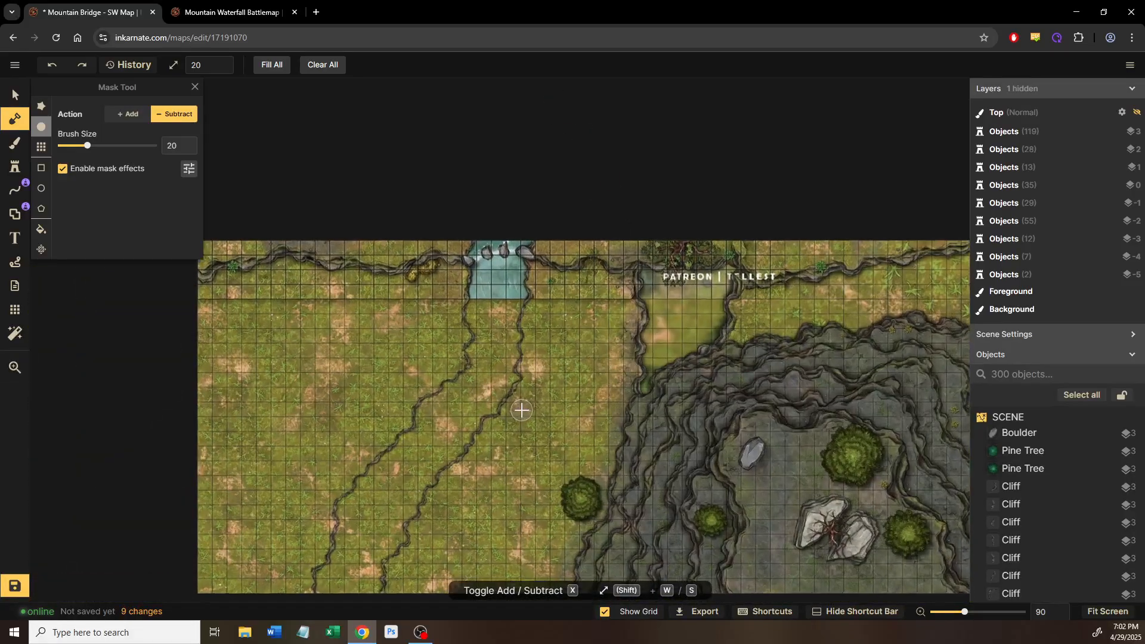
scroll(521, 410, "up", 5)
left_click_drag(441, 317, 506, 416)
scroll(506, 416, "up", 6)
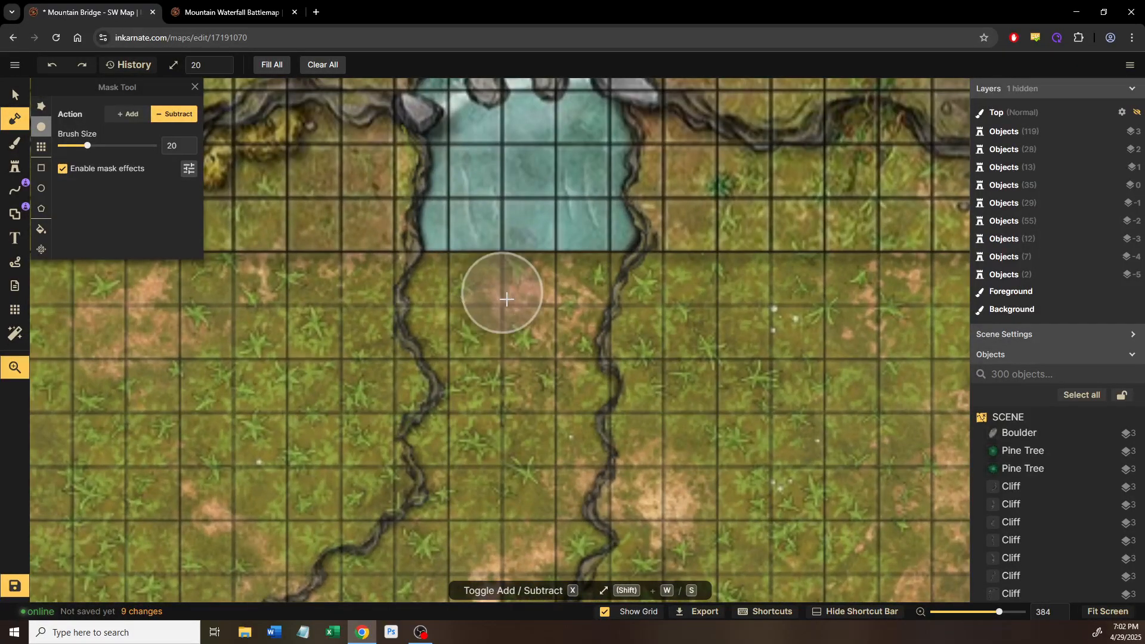
left_click_drag(501, 294, 554, 356)
scroll(469, 371, "down", 5)
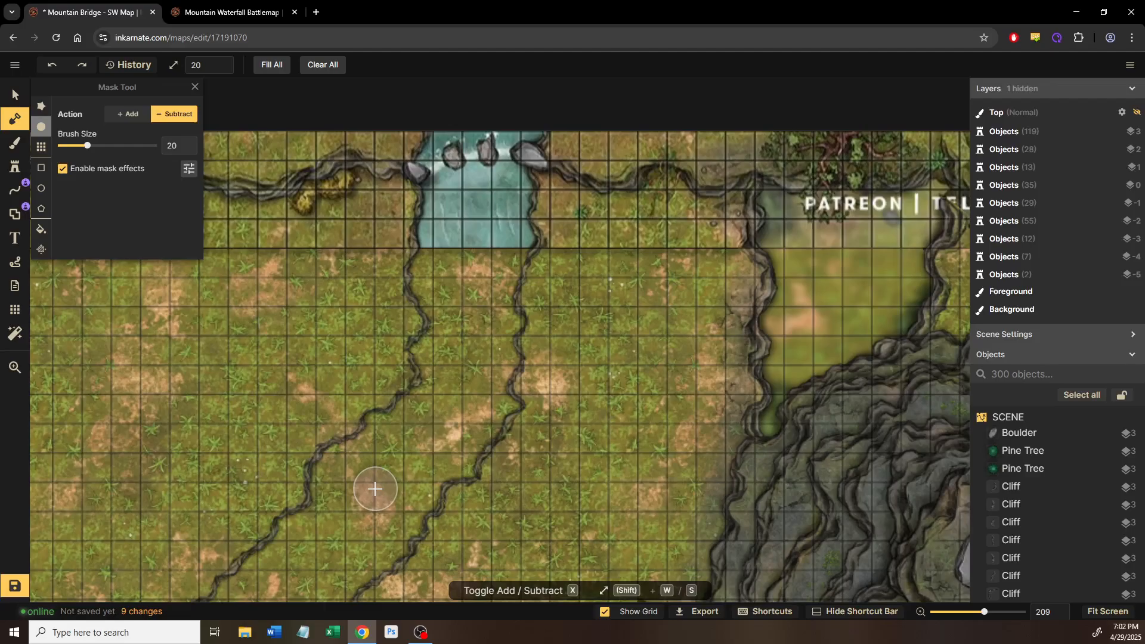
scroll(377, 291, "up", 5)
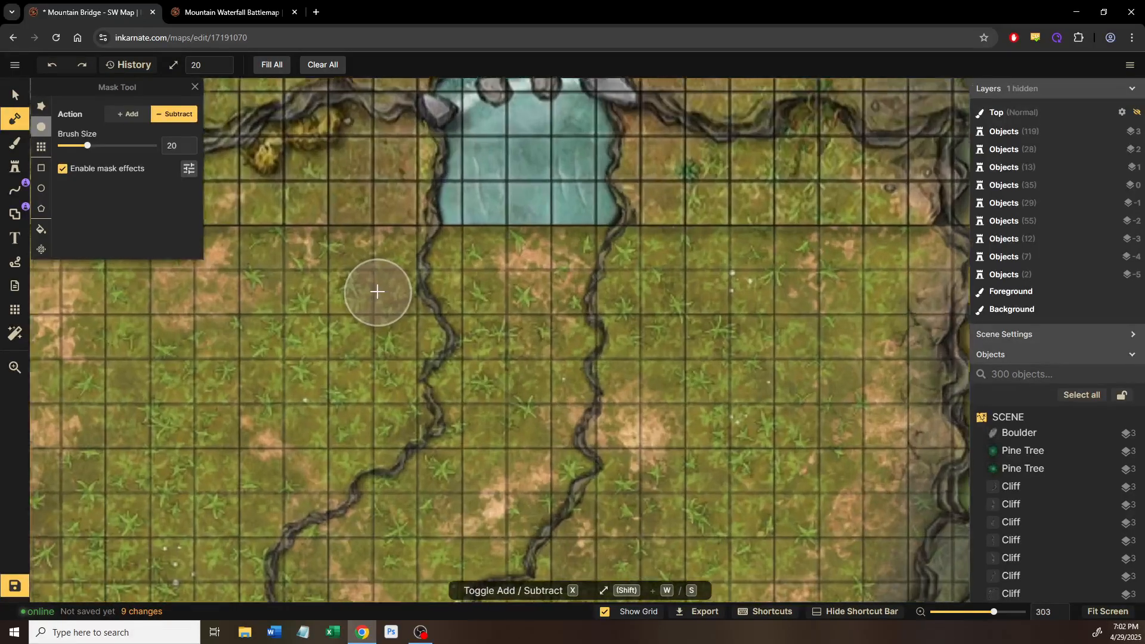
key("shift+s")
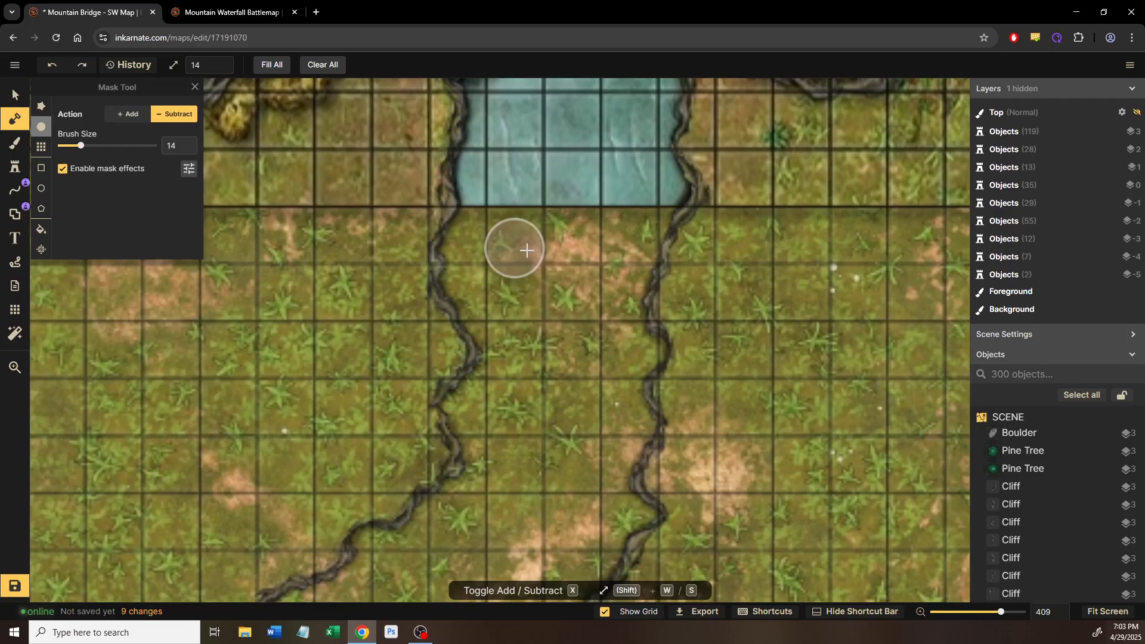
key("shift+s")
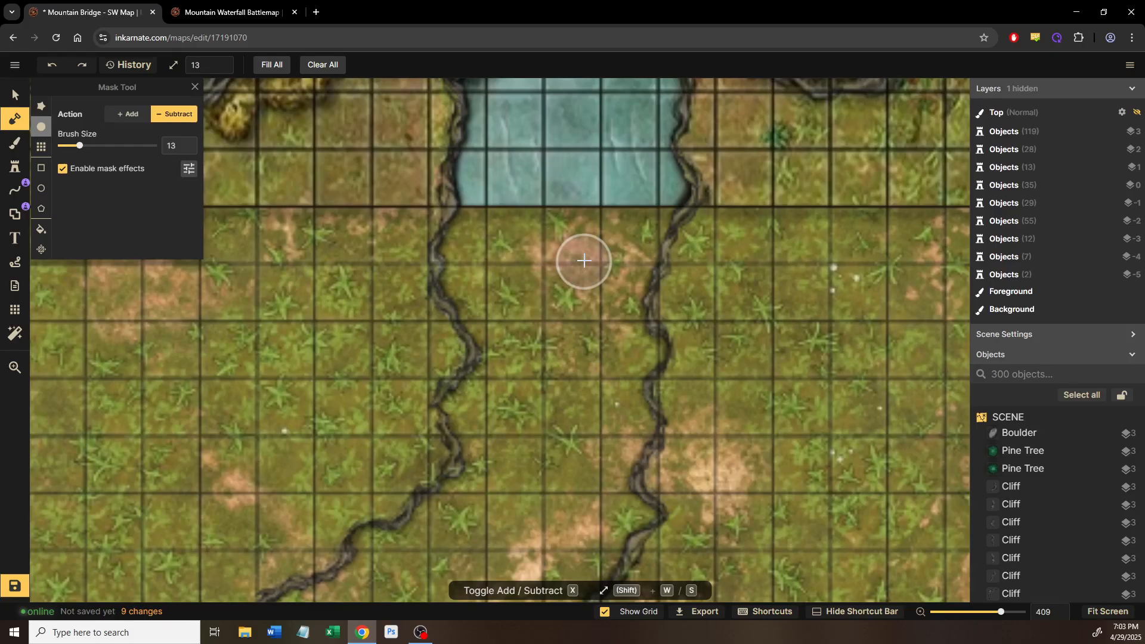
mouse_move(504, 198)
left_mouse_down()
mouse_move(493, 217)
mouse_move(523, 421)
left_mouse_up()
mouse_move(534, 210)
left_mouse_down()
mouse_move(552, 371)
mouse_move(549, 437)
left_mouse_up()
mouse_move(573, 438)
left_mouse_down()
mouse_move(586, 351)
mouse_move(565, 236)
mouse_move(575, 206)
mouse_move(584, 365)
mouse_move(616, 189)
mouse_move(588, 322)
mouse_move(644, 196)
mouse_move(567, 358)
left_mouse_up()
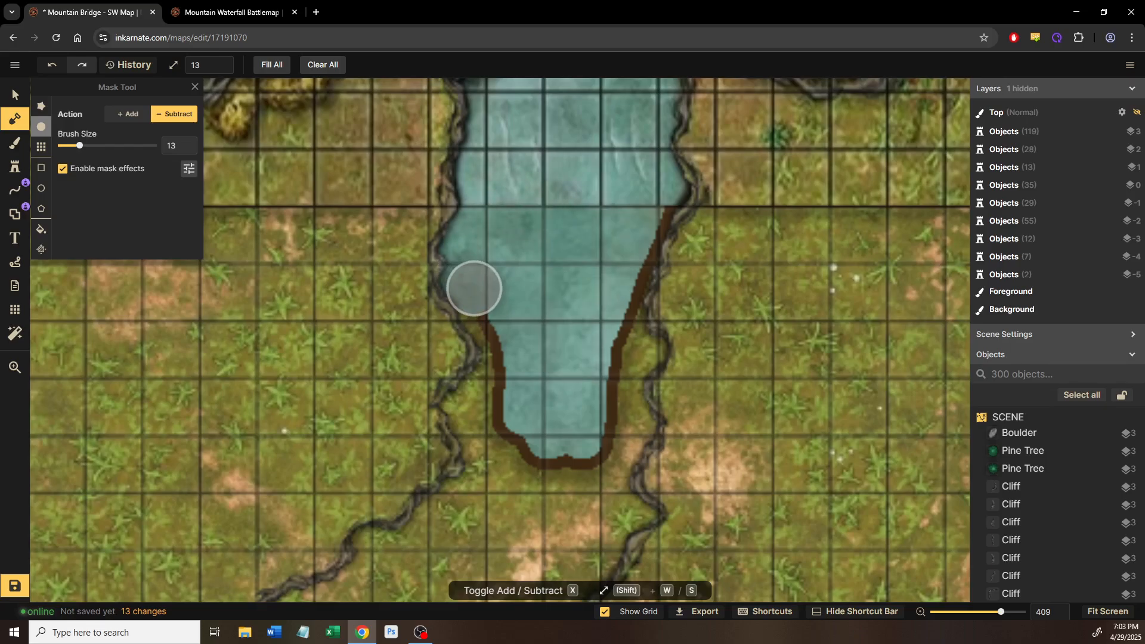
mouse_move(492, 309)
left_mouse_down()
mouse_move(505, 344)
mouse_move(481, 400)
mouse_move(492, 458)
mouse_move(496, 432)
mouse_move(521, 445)
mouse_move(542, 237)
left_mouse_up()
Step: Extend the subtracted river channel southwest along the west cliff line below the pool
key("space")
mouse_move(541, 241)
left_mouse_down()
mouse_move(454, 373)
mouse_move(396, 421)
left_mouse_up()
mouse_move(502, 286)
left_mouse_down()
mouse_move(426, 363)
mouse_move(389, 371)
mouse_move(367, 426)
left_mouse_up()
left_click_drag(550, 271, 344, 478)
mouse_move(590, 243)
left_mouse_down()
mouse_move(554, 322)
mouse_move(412, 471)
left_mouse_up()
left_click_drag(613, 229, 530, 325)
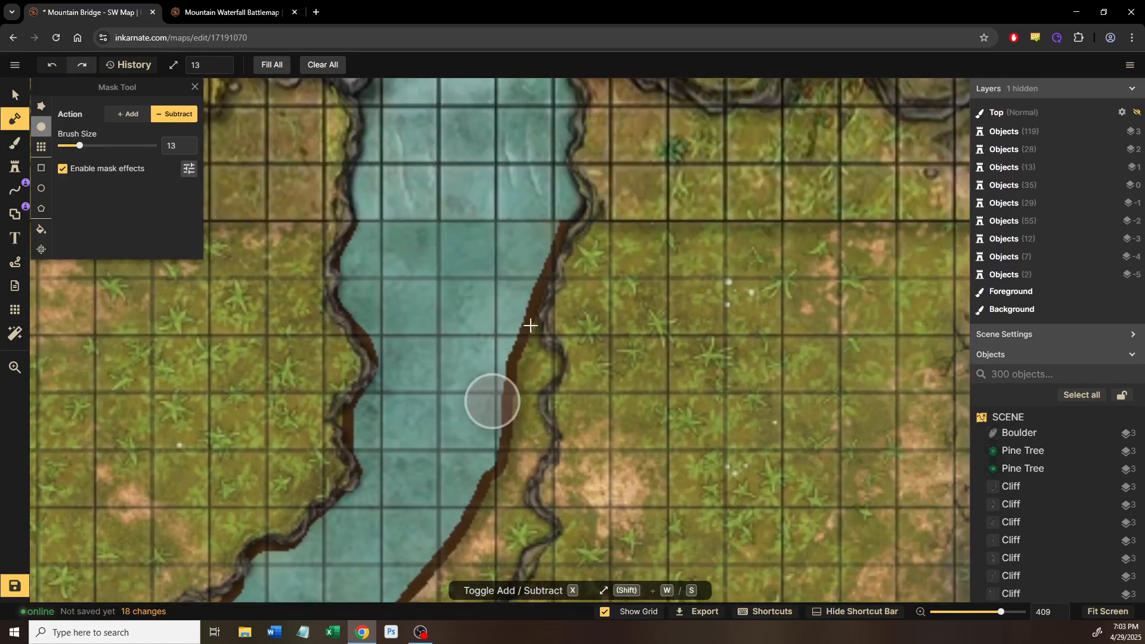
Step: Widen the river to the east cliff line by subtracting the remaining ground along its upper east side
mouse_move(530, 235)
left_mouse_down()
mouse_move(503, 313)
mouse_move(506, 396)
mouse_move(524, 365)
mouse_move(524, 380)
mouse_move(498, 490)
mouse_move(486, 502)
mouse_move(532, 249)
mouse_move(540, 270)
mouse_move(450, 387)
mouse_move(390, 432)
mouse_move(340, 496)
left_mouse_up()
left_click_drag(471, 419, 585, 316)
mouse_move(614, 140)
left_mouse_down()
mouse_move(506, 281)
mouse_move(340, 454)
left_mouse_up()
mouse_move(475, 276)
left_mouse_down()
mouse_move(337, 396)
mouse_move(267, 514)
left_mouse_up()
Step: Subtract a water channel along the east cliff line down to the map's southern edge
key("space")
mouse_move(380, 373)
left_mouse_down()
mouse_move(552, 219)
mouse_move(636, 192)
left_mouse_up()
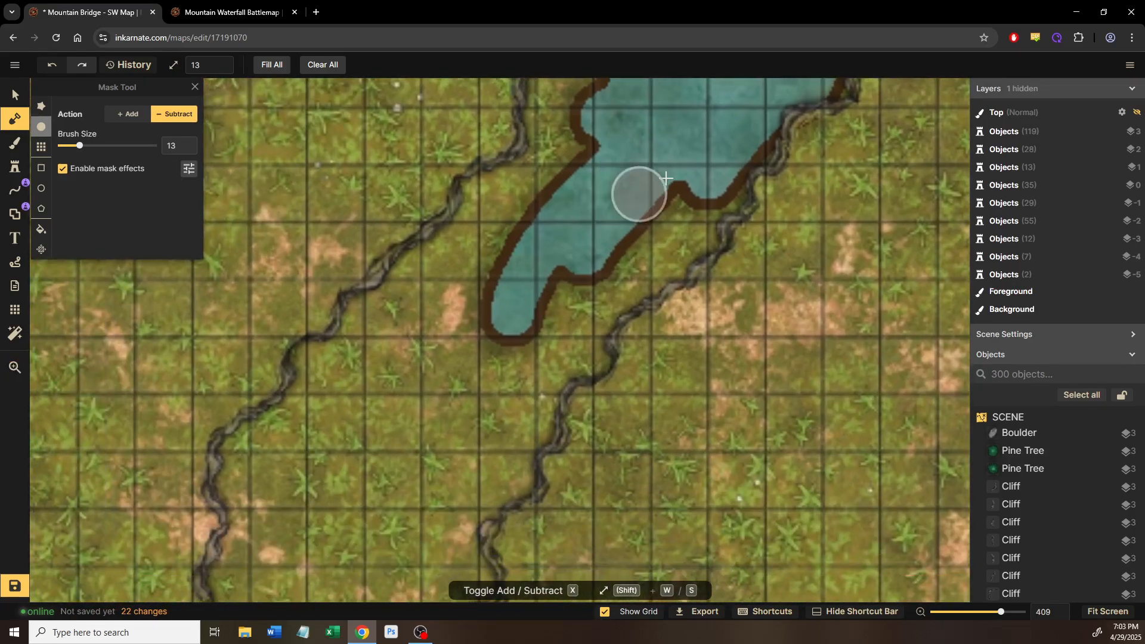
mouse_move(677, 256)
left_mouse_down()
mouse_move(590, 310)
mouse_move(507, 448)
left_mouse_up()
left_click_drag(560, 264, 465, 472)
key("space")
mouse_move(471, 454)
left_mouse_down()
mouse_move(540, 228)
mouse_move(545, 264)
mouse_move(527, 289)
mouse_move(533, 367)
mouse_move(496, 384)
mouse_move(440, 462)
mouse_move(438, 579)
left_mouse_up()
Step: Subtract the ground along the west cliff line from the map's southern edge up toward the river bend
left_click_drag(391, 455, 603, 350)
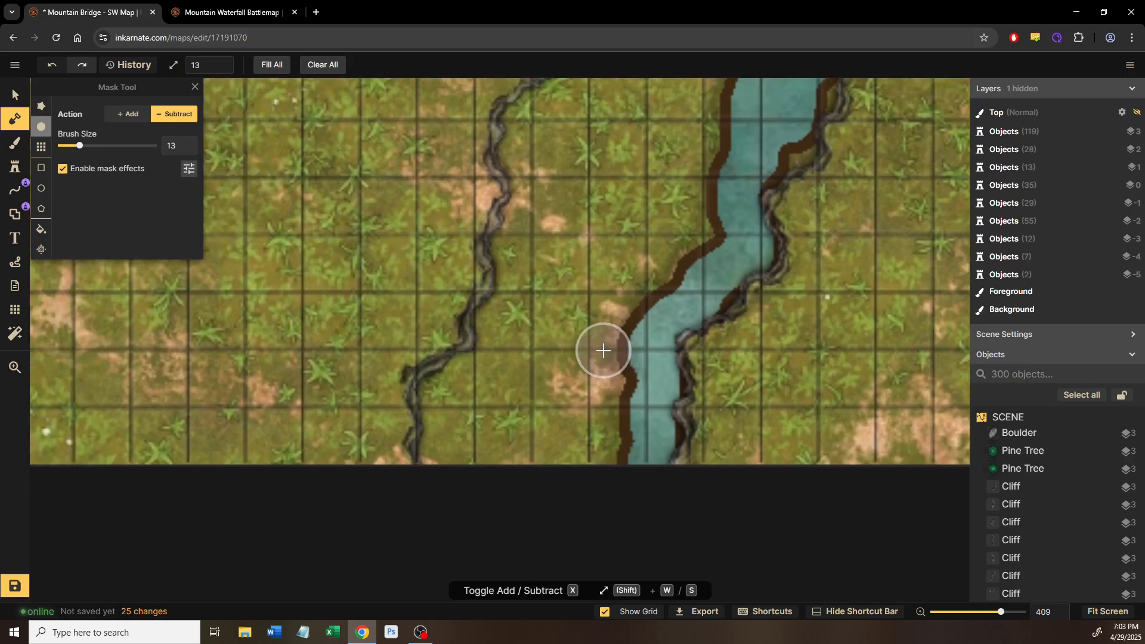
left_click_drag(440, 458, 444, 422)
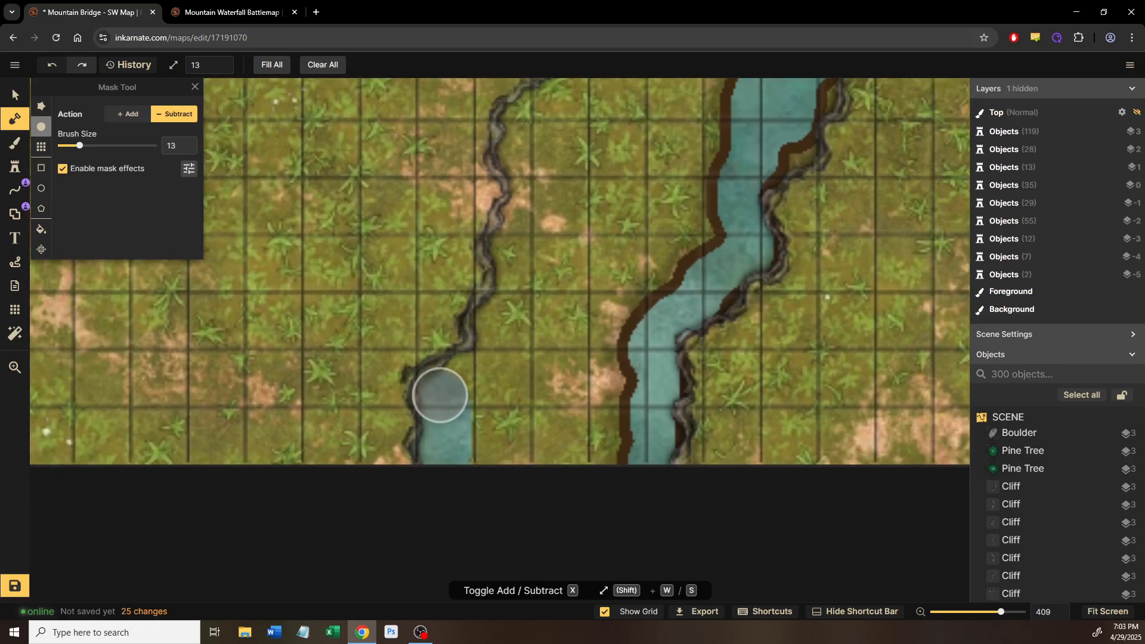
left_click_drag(468, 377, 495, 348)
mouse_move(520, 301)
left_mouse_down()
mouse_move(509, 249)
mouse_move(530, 218)
mouse_move(527, 129)
mouse_move(542, 109)
left_mouse_up()
key("space")
mouse_move(587, 157)
left_mouse_down()
mouse_move(519, 411)
mouse_move(468, 514)
mouse_move(434, 461)
mouse_move(458, 444)
mouse_move(473, 399)
mouse_move(513, 384)
mouse_move(539, 344)
left_mouse_up()
mouse_move(579, 297)
left_mouse_down()
mouse_move(617, 276)
mouse_move(652, 225)
mouse_move(684, 207)
mouse_move(703, 143)
mouse_move(711, 155)
left_mouse_up()
Step: Subtract the leftover ground patches along the west side and middle of the river bend
key("space")
left_click_drag(731, 214, 593, 489)
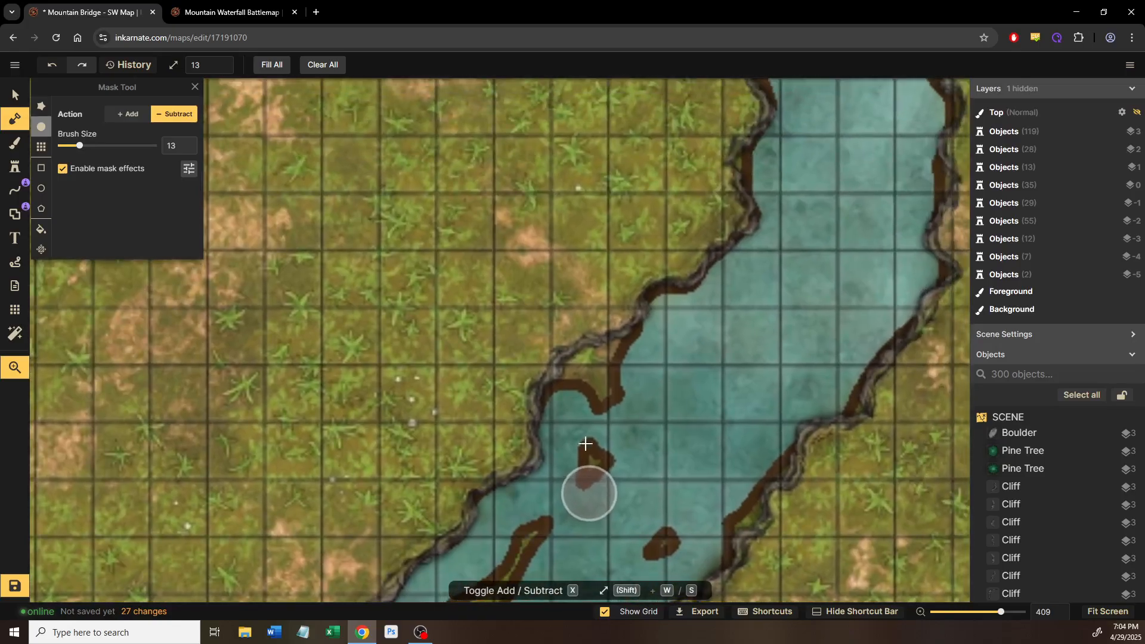
mouse_move(556, 403)
left_mouse_down()
mouse_move(620, 361)
mouse_move(637, 382)
mouse_move(583, 487)
mouse_move(624, 465)
mouse_move(649, 293)
left_mouse_up()
key("space")
left_click_drag(691, 333, 642, 403)
mouse_move(567, 350)
left_mouse_down()
mouse_move(505, 418)
mouse_move(445, 524)
left_mouse_up()
mouse_move(527, 398)
left_mouse_down()
mouse_move(490, 529)
mouse_move(592, 366)
mouse_move(667, 281)
mouse_move(648, 457)
mouse_move(686, 292)
left_mouse_up()
Step: Subtract the remaining grass in the lower river, including the long island in mid-channel
key("space")
mouse_move(659, 215)
left_mouse_down()
mouse_move(616, 231)
mouse_move(525, 332)
mouse_move(509, 395)
mouse_move(524, 462)
left_mouse_up()
mouse_move(620, 276)
left_mouse_down()
mouse_move(618, 415)
mouse_move(579, 236)
mouse_move(591, 186)
mouse_move(579, 331)
mouse_move(525, 590)
mouse_move(533, 477)
mouse_move(541, 555)
mouse_move(508, 613)
left_mouse_up()
mouse_move(519, 489)
left_mouse_down()
mouse_move(485, 440)
mouse_move(457, 519)
mouse_move(401, 575)
mouse_move(384, 569)
left_mouse_up()
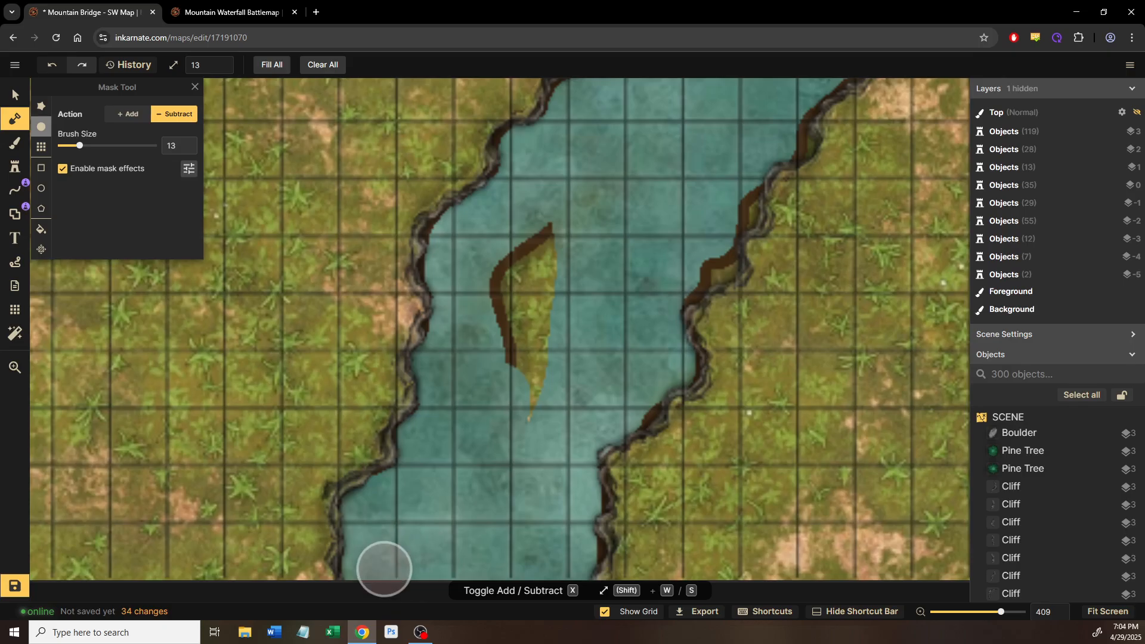
mouse_move(499, 365)
left_mouse_down()
mouse_move(524, 409)
mouse_move(529, 266)
mouse_move(558, 248)
mouse_move(553, 290)
left_mouse_up()
Step: Trim away the brown mask edge along the river's upper east bank, from the pool down to the bend
key("space")
mouse_move(853, 135)
left_mouse_down()
mouse_move(414, 583)
mouse_move(433, 558)
left_mouse_up()
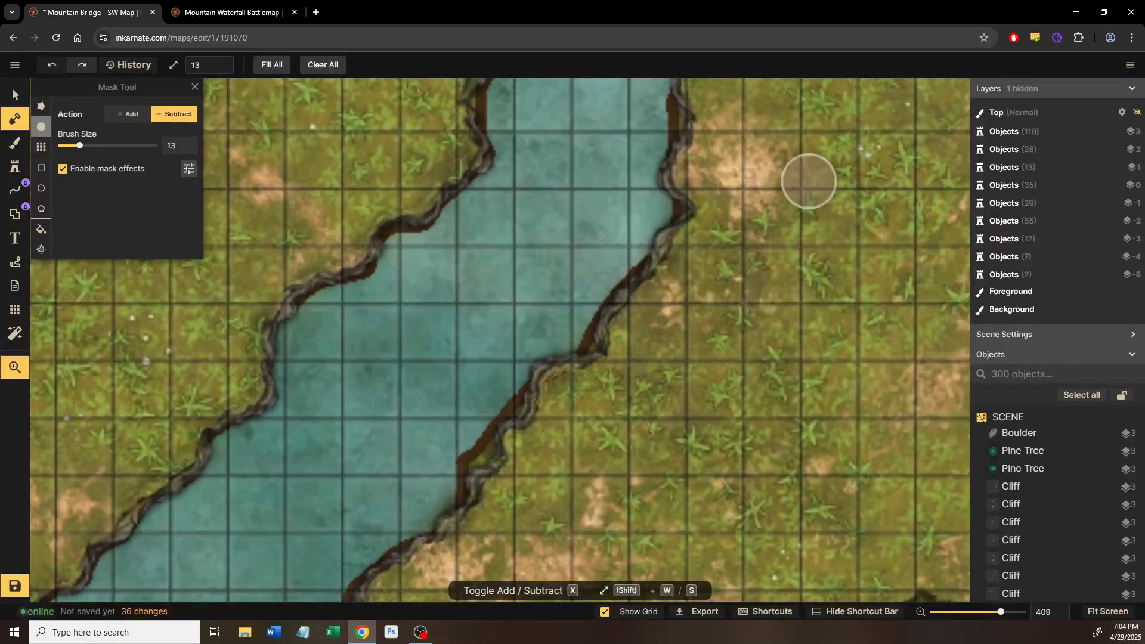
left_click_drag(804, 183, 375, 570)
left_click_drag(791, 232, 581, 176)
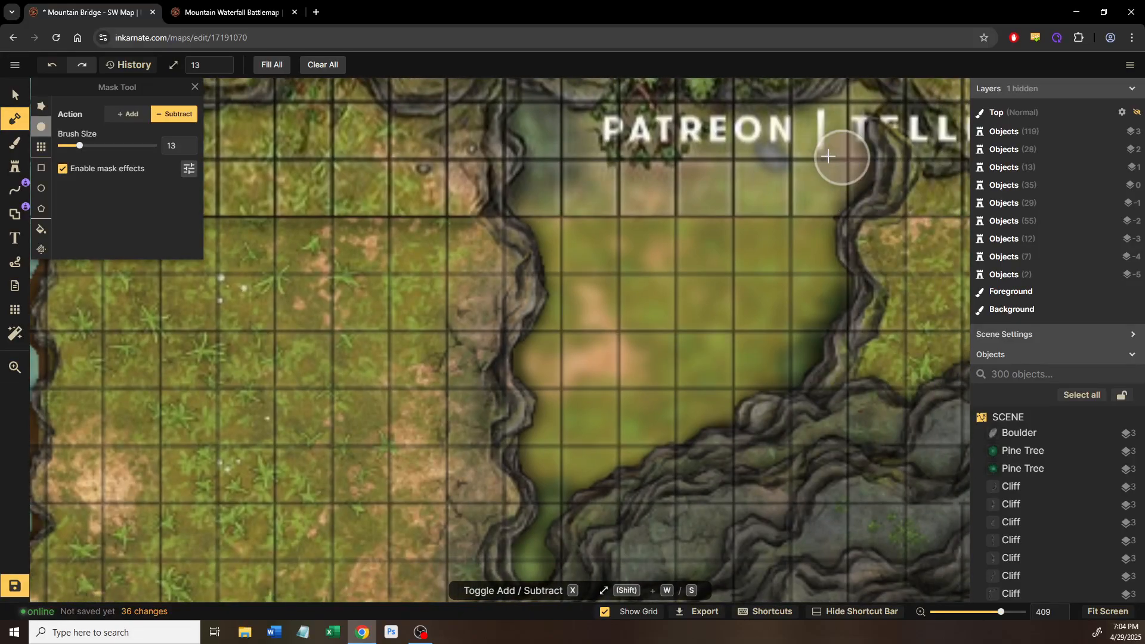
left_click_drag(301, 467, 866, 454)
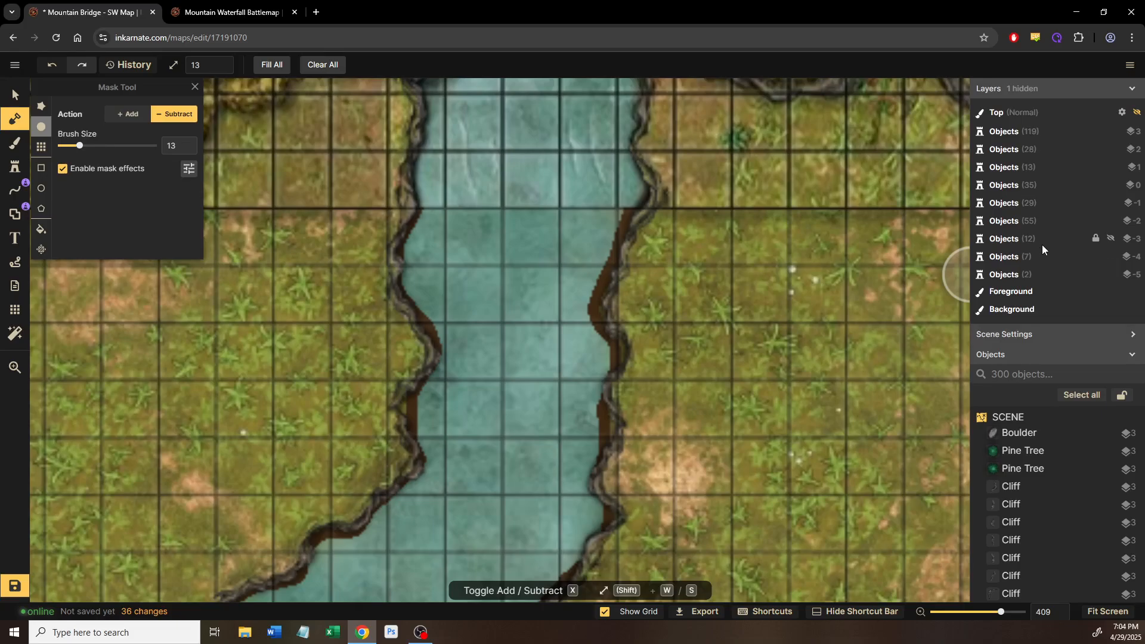
mouse_move(636, 279)
left_mouse_down()
mouse_move(656, 350)
mouse_move(740, 238)
left_mouse_up()
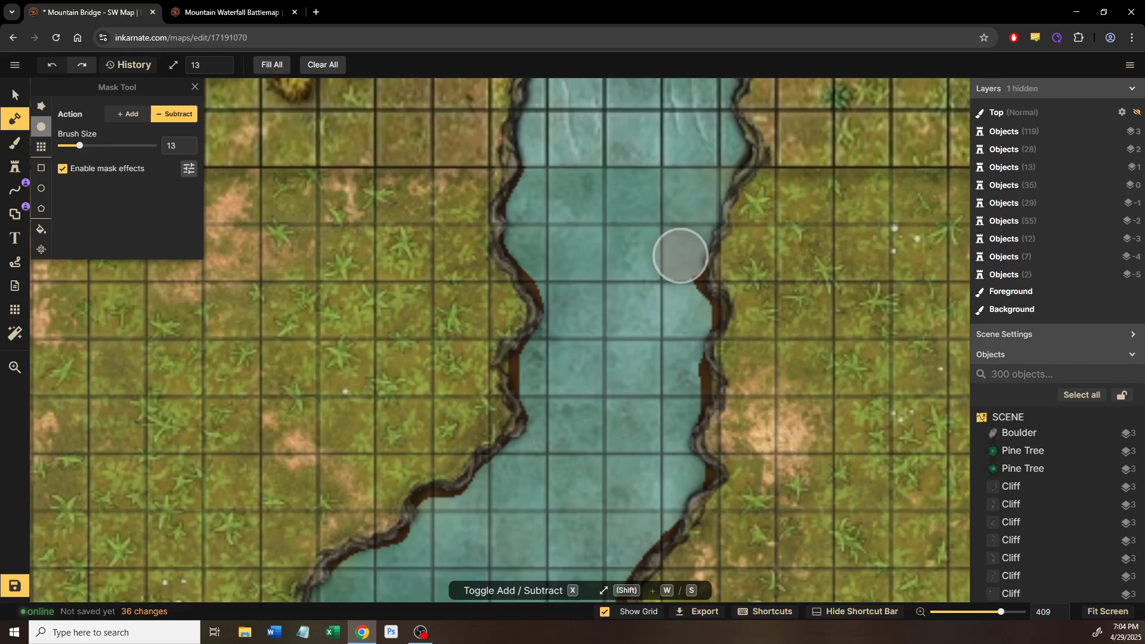
left_click_drag(685, 280, 688, 303)
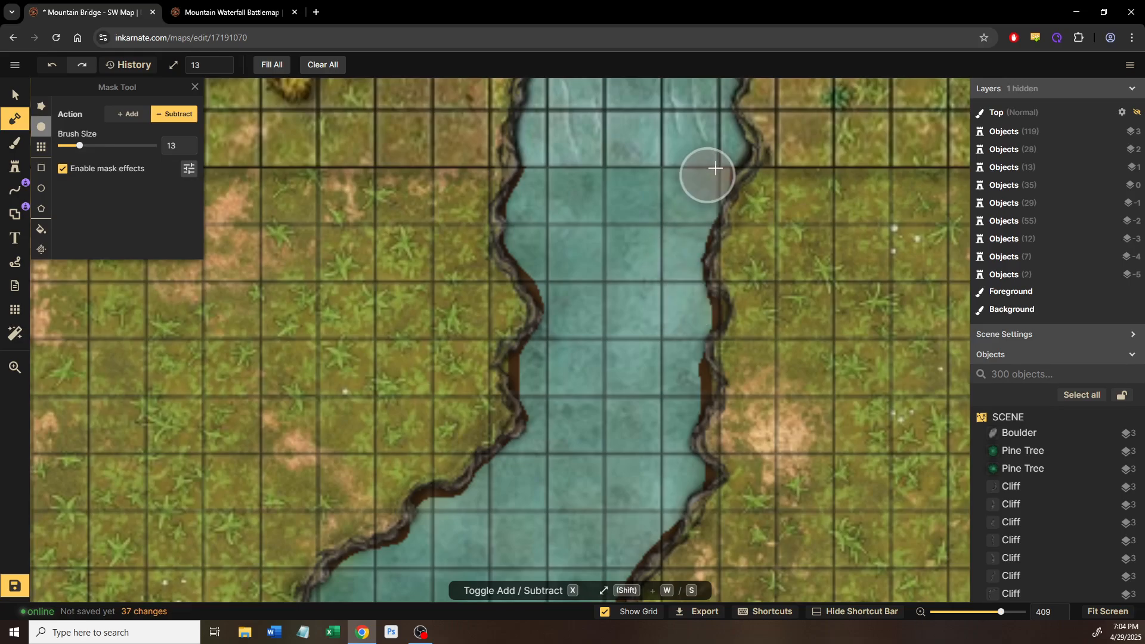
left_click_drag(719, 163, 737, 147)
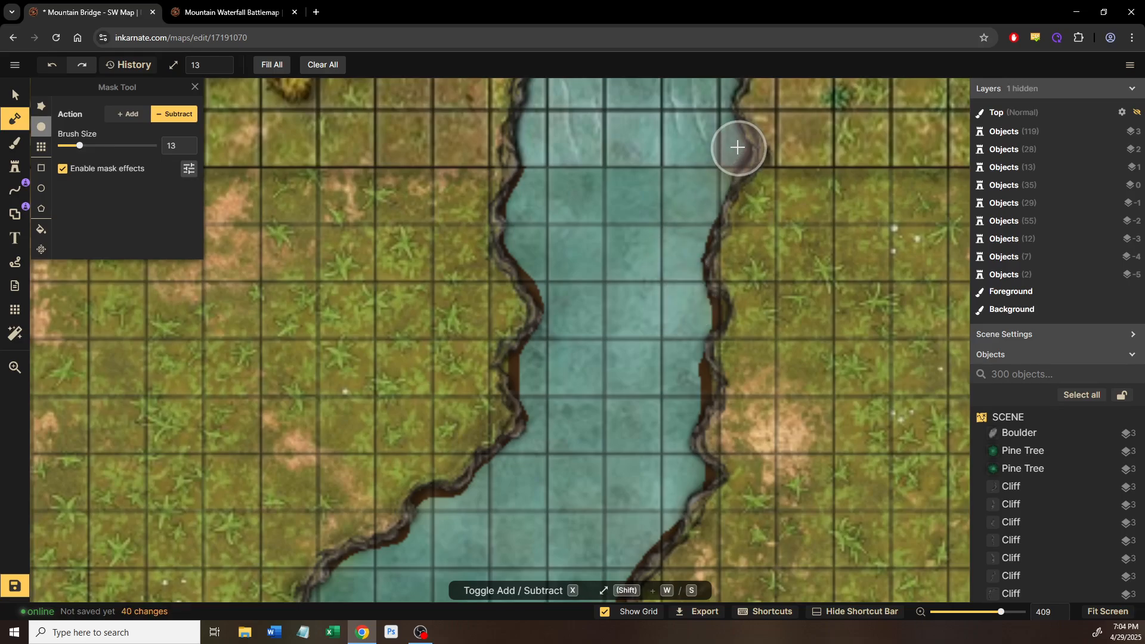
mouse_move(704, 216)
left_mouse_down()
mouse_move(716, 161)
mouse_move(712, 175)
left_mouse_up()
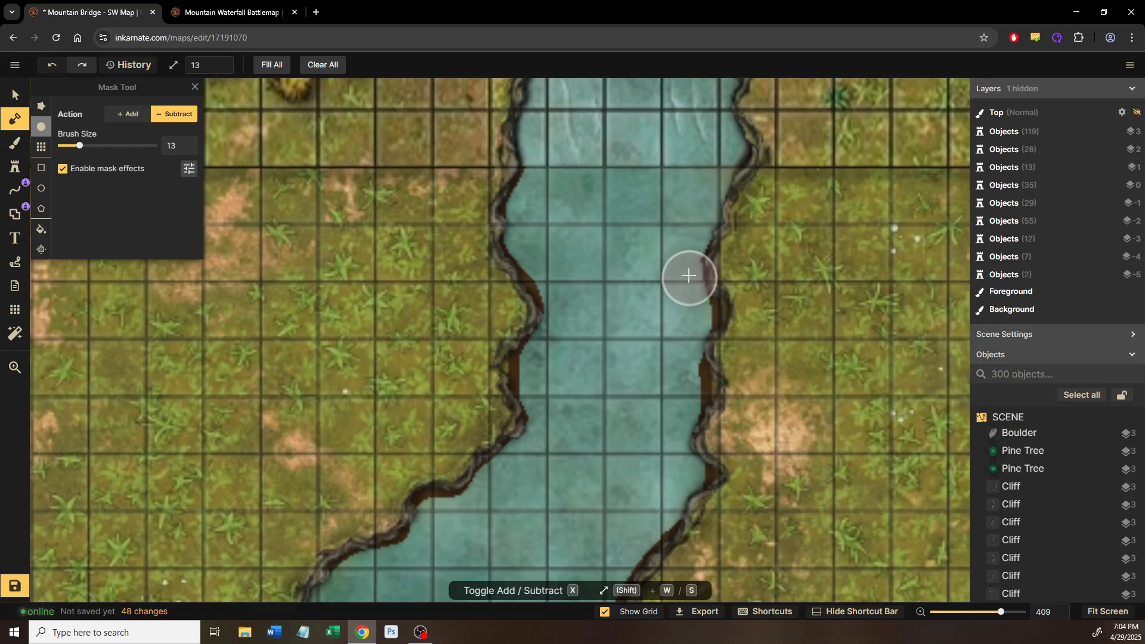
left_click_drag(703, 264, 745, 231)
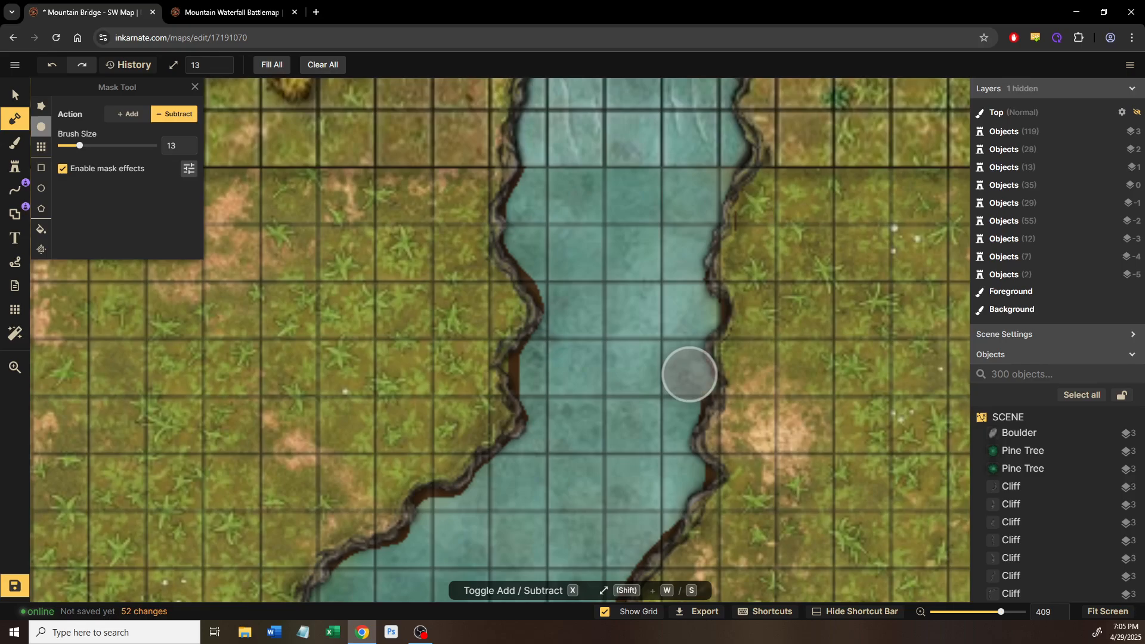
mouse_move(683, 404)
left_mouse_down()
mouse_move(683, 332)
mouse_move(700, 352)
mouse_move(700, 405)
mouse_move(620, 518)
left_mouse_up()
Step: Trim away the brown mask edge along the upper west bank and around the river bend
key("space")
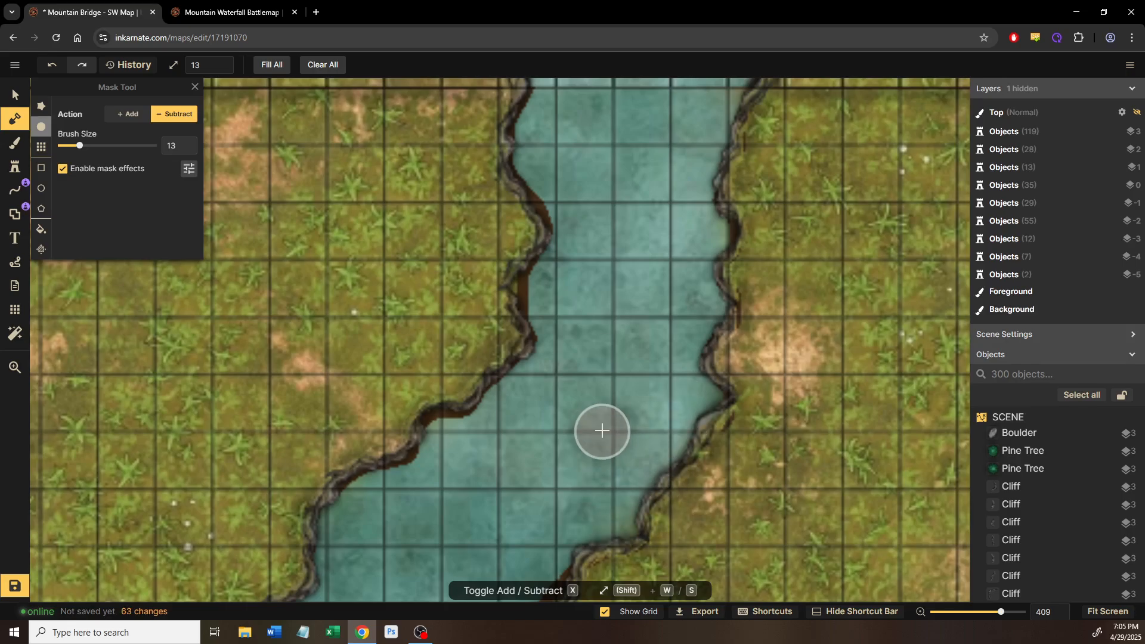
left_click(533, 289)
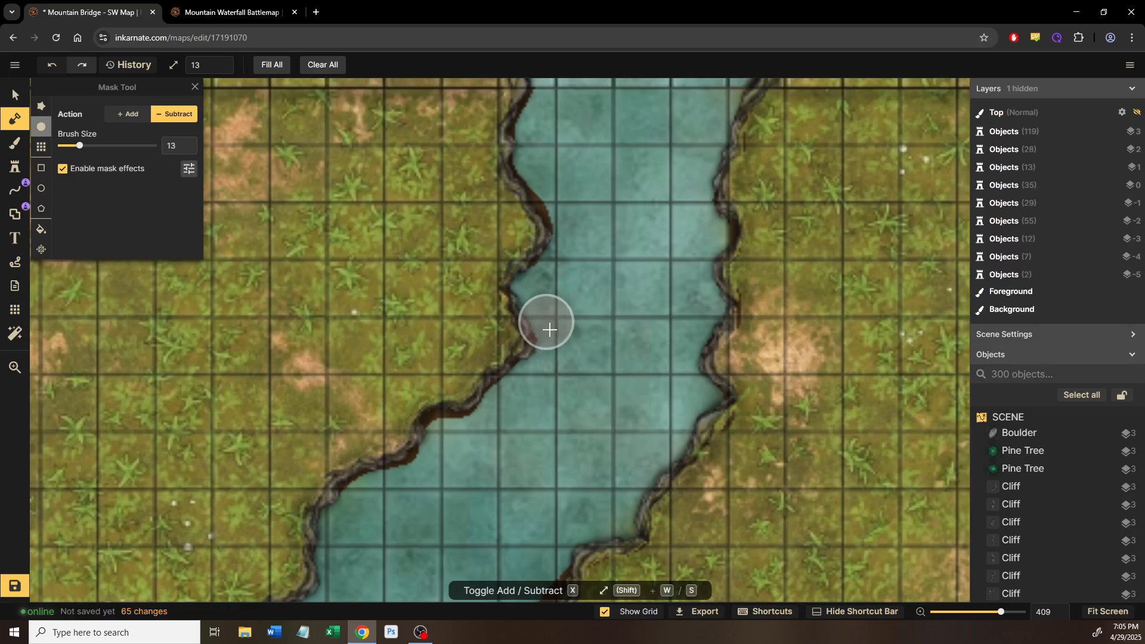
mouse_move(511, 418)
left_mouse_down()
mouse_move(682, 312)
mouse_move(630, 335)
left_mouse_up()
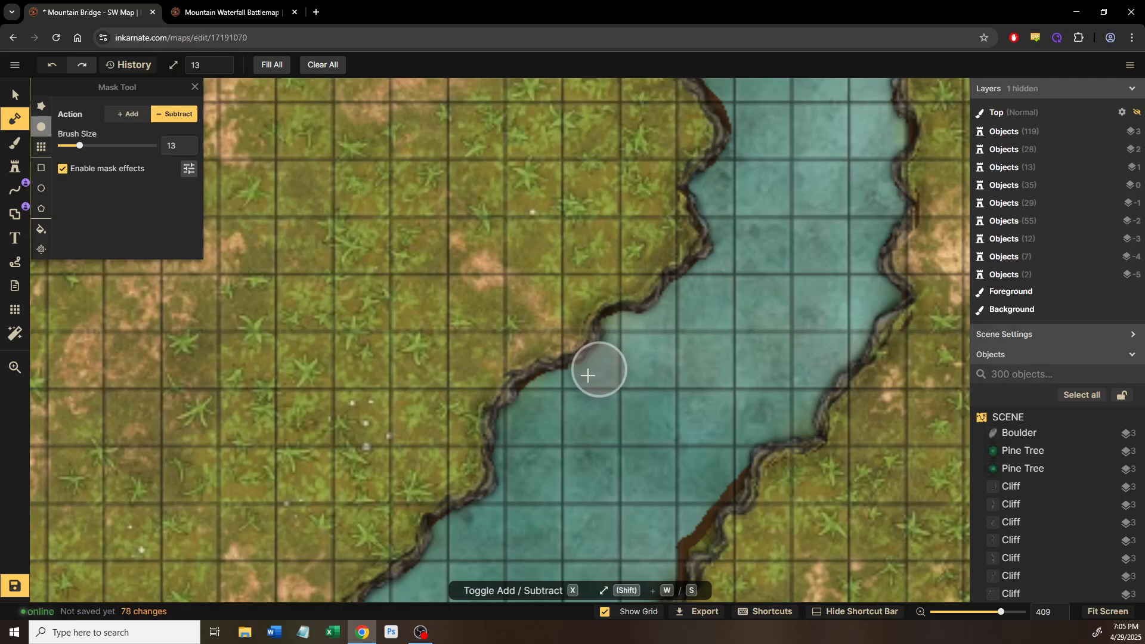
left_click_drag(567, 383, 530, 402)
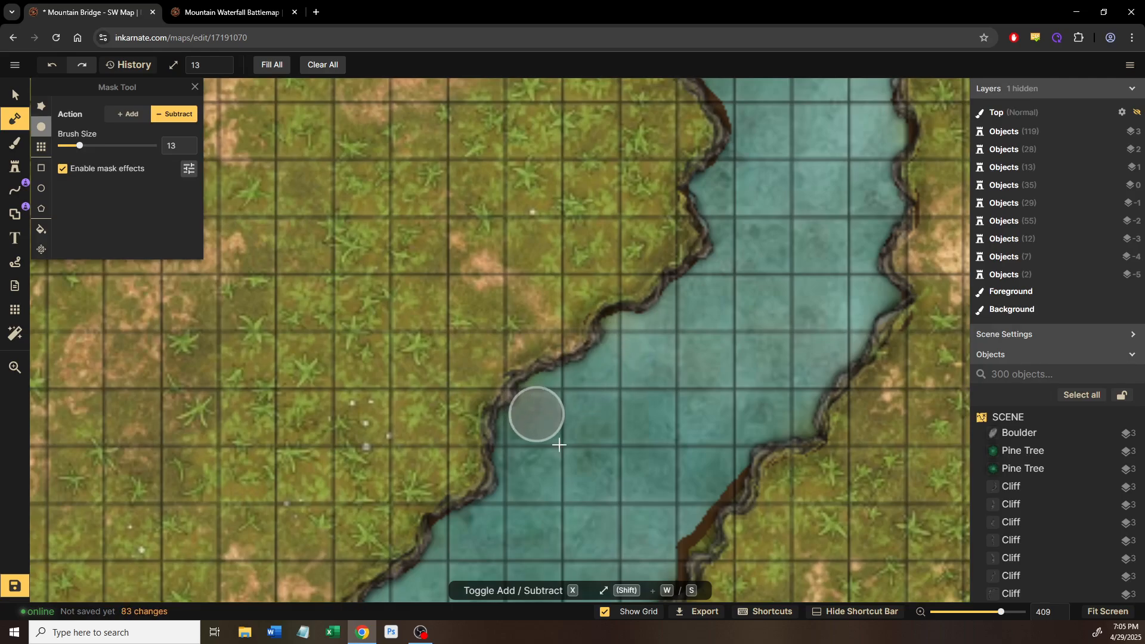
Step: Clean up the brown mask edge against the cliffs on the middle stretch of the west bank
key("space")
left_click_drag(585, 453, 728, 229)
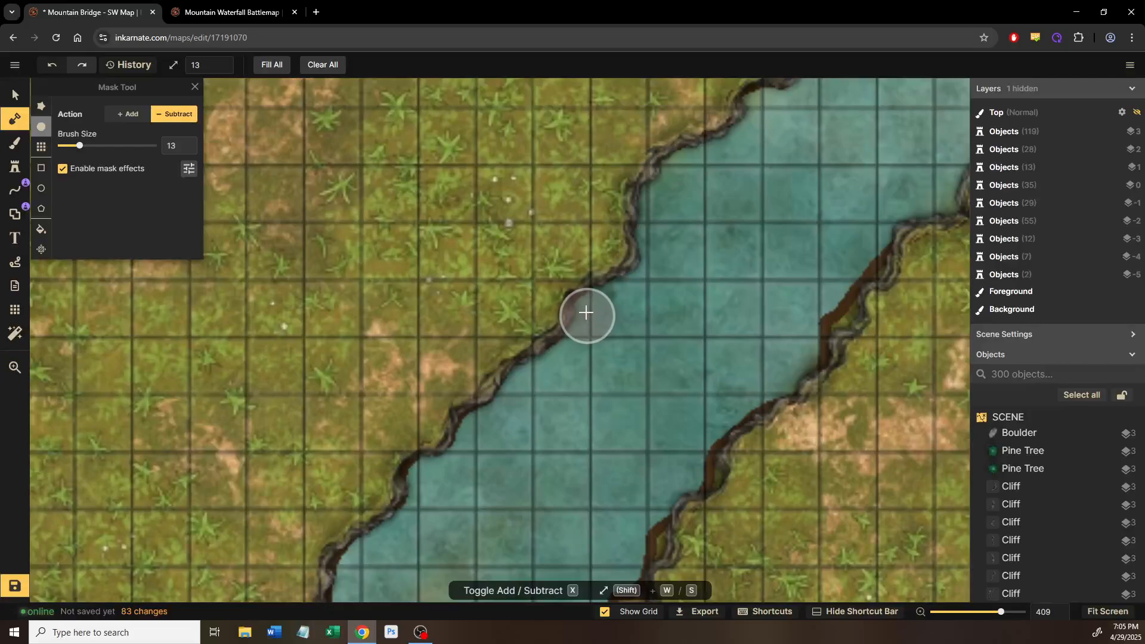
left_click_drag(591, 406, 742, 217)
left_click(570, 292)
left_click(569, 293)
left_click(567, 293)
left_click(565, 290)
left_click(564, 288)
mouse_move(566, 288)
left_mouse_down()
mouse_move(521, 352)
mouse_move(553, 335)
mouse_move(560, 324)
mouse_move(493, 382)
mouse_move(490, 404)
mouse_move(523, 463)
mouse_move(527, 405)
mouse_move(585, 302)
left_mouse_up()
Step: Clean up the brown mask edge against the cliffs on the lower west bank near the map's southern edge
key("space")
left_click_drag(521, 457, 507, 464)
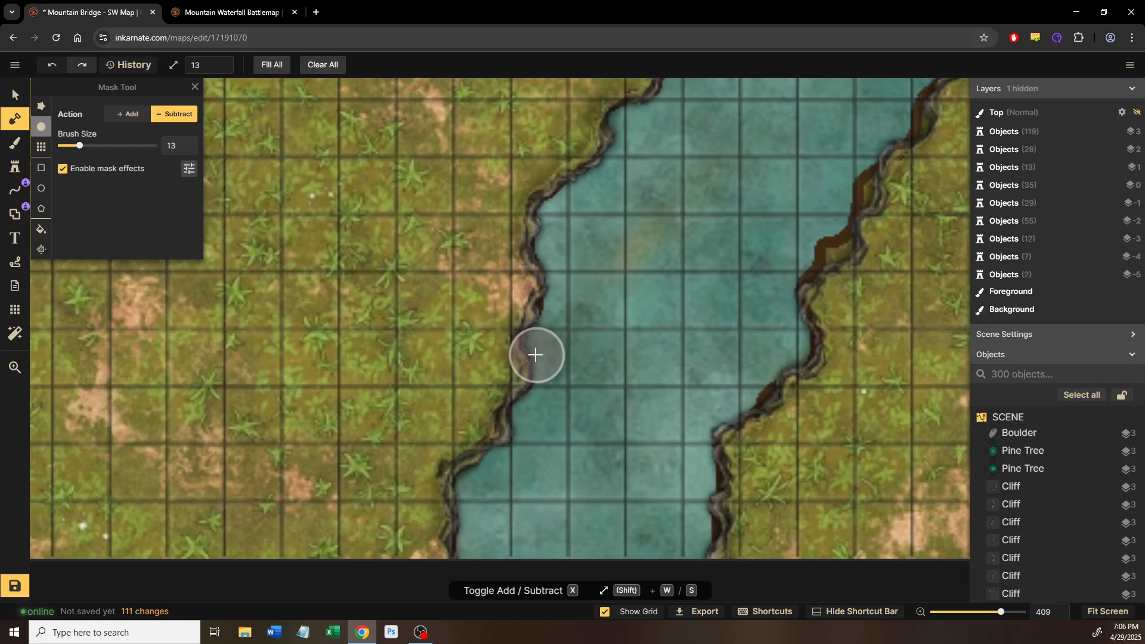
key("space")
left_click_drag(604, 334, 612, 399)
left_click(564, 375)
Step: Trim away the brown mask edge along the lower east bank, working up from the map's southern edge
key("space")
left_click_drag(792, 248, 625, 296)
left_click_drag(570, 456, 534, 385)
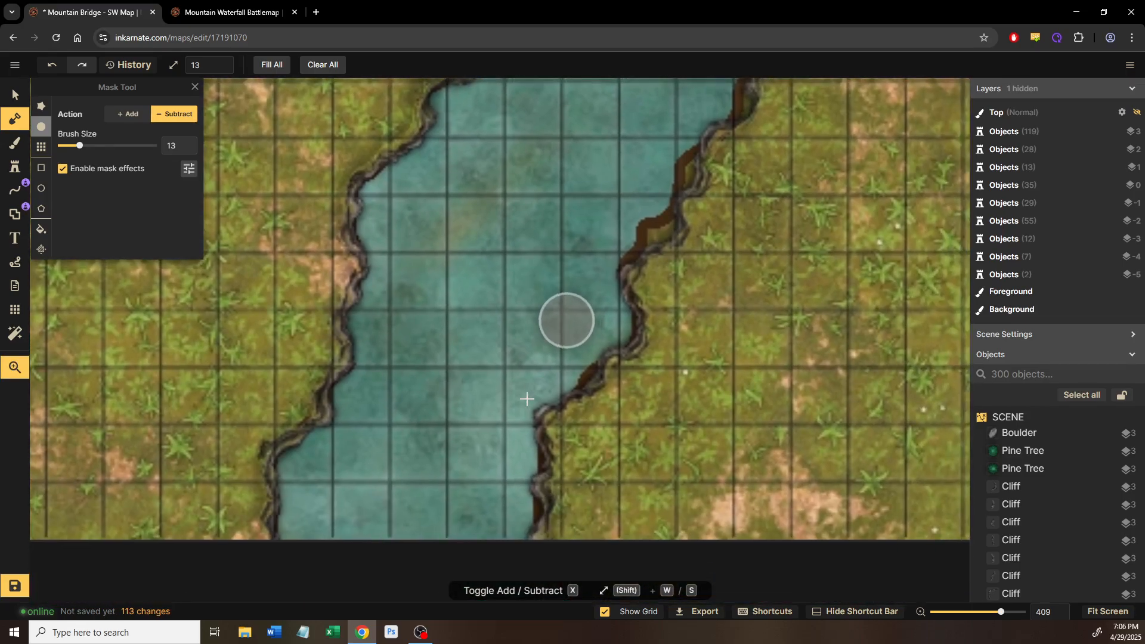
mouse_move(525, 469)
left_mouse_down()
mouse_move(522, 517)
mouse_move(516, 486)
left_mouse_up()
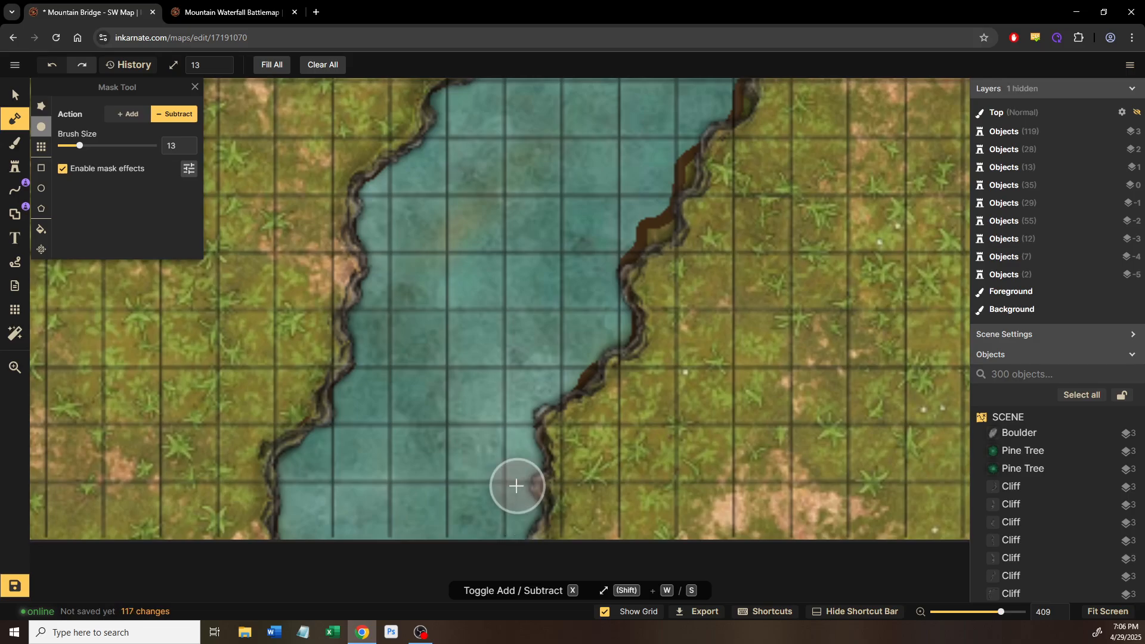
mouse_move(576, 364)
left_mouse_down()
mouse_move(601, 322)
mouse_move(614, 334)
mouse_move(613, 370)
mouse_move(616, 289)
mouse_move(603, 306)
mouse_move(650, 265)
mouse_move(575, 401)
mouse_move(626, 317)
mouse_move(618, 348)
mouse_move(627, 331)
left_mouse_up()
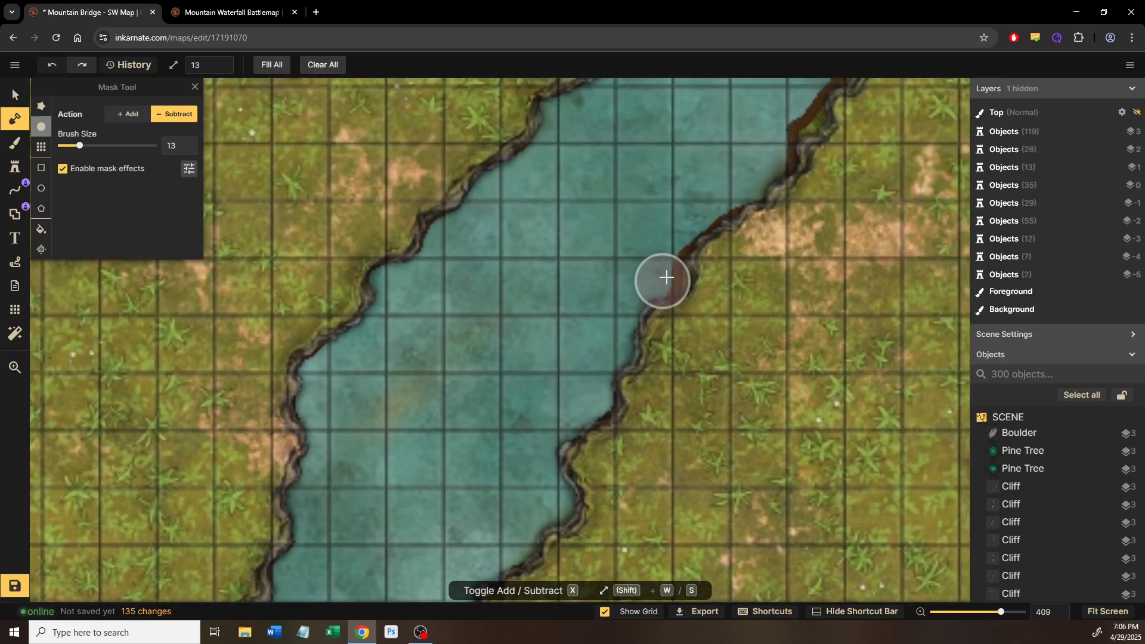
mouse_move(670, 239)
left_mouse_down()
mouse_move(716, 196)
mouse_move(762, 186)
mouse_move(619, 372)
mouse_move(638, 317)
mouse_move(698, 248)
left_mouse_up()
Step: Remove the remaining brown mask edges along both river banks up to the waterfall pool
key("space")
mouse_move(644, 347)
left_mouse_down()
mouse_move(662, 294)
mouse_move(664, 308)
left_mouse_up()
left_click_drag(738, 235, 583, 403)
left_click_drag(691, 243, 603, 463)
mouse_move(450, 336)
left_mouse_down()
mouse_move(425, 384)
mouse_move(459, 281)
mouse_move(429, 212)
mouse_move(467, 235)
mouse_move(501, 355)
mouse_move(476, 359)
mouse_move(510, 319)
left_mouse_up()
Step: Switch the mask brush to Add mode and set its size to 5 for the east bank below the pool
key("space")
key("space")
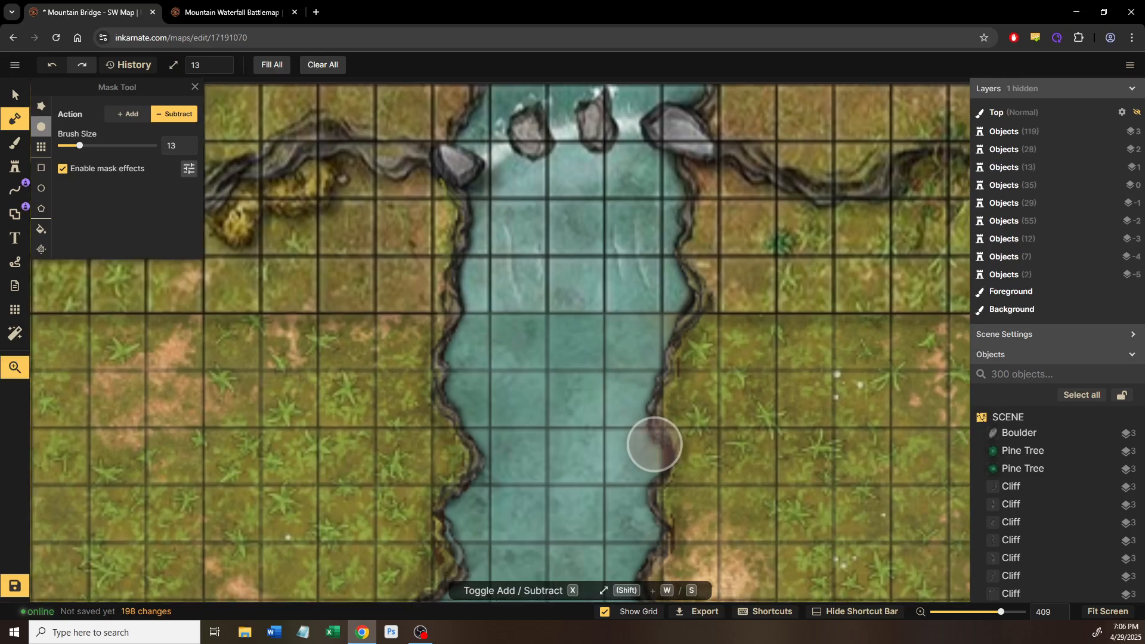
left_click_drag(657, 442, 581, 401)
key("x")
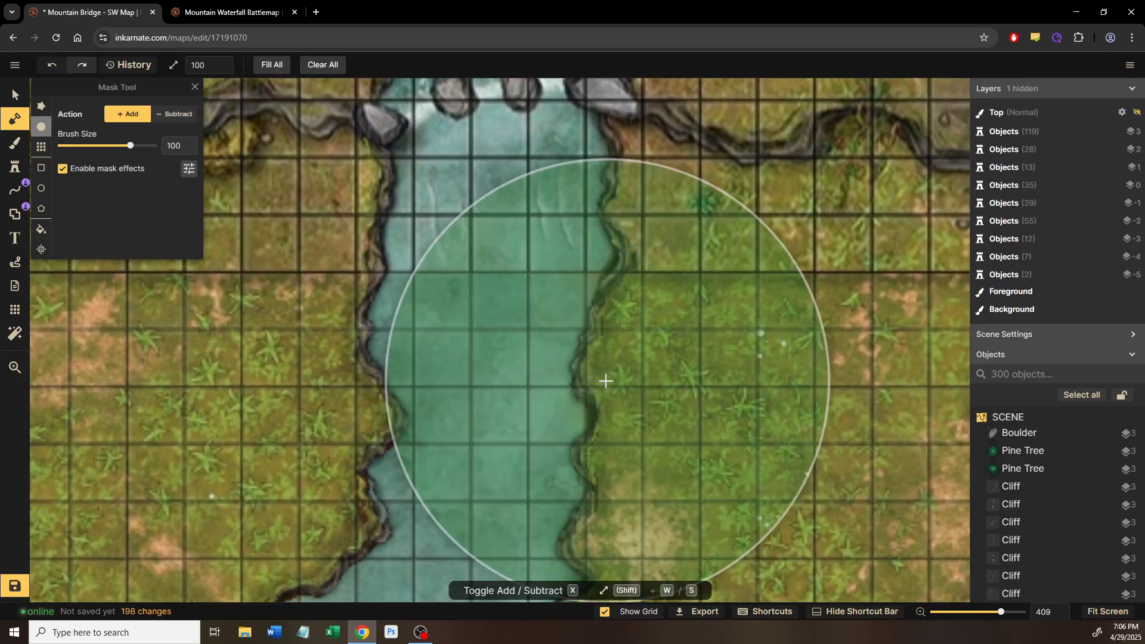
left_click(73, 147)
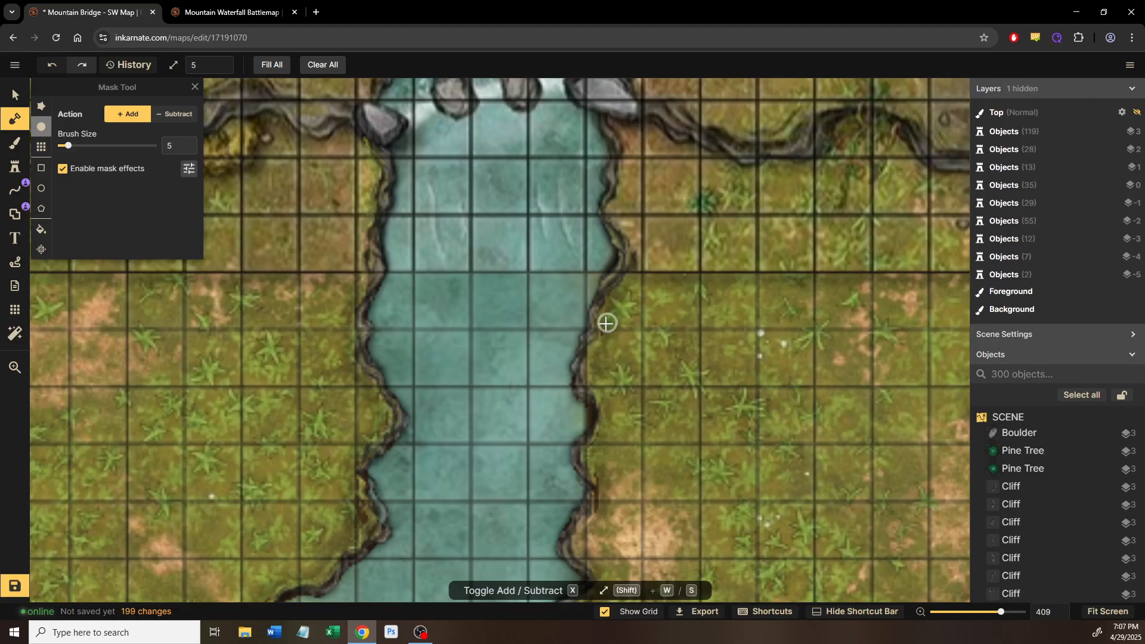
Step: Touch up the foreground mask along the east-bank cliffs below the pool, trimming excess with a size 8 Subtract brush
left_click_drag(604, 336, 607, 361)
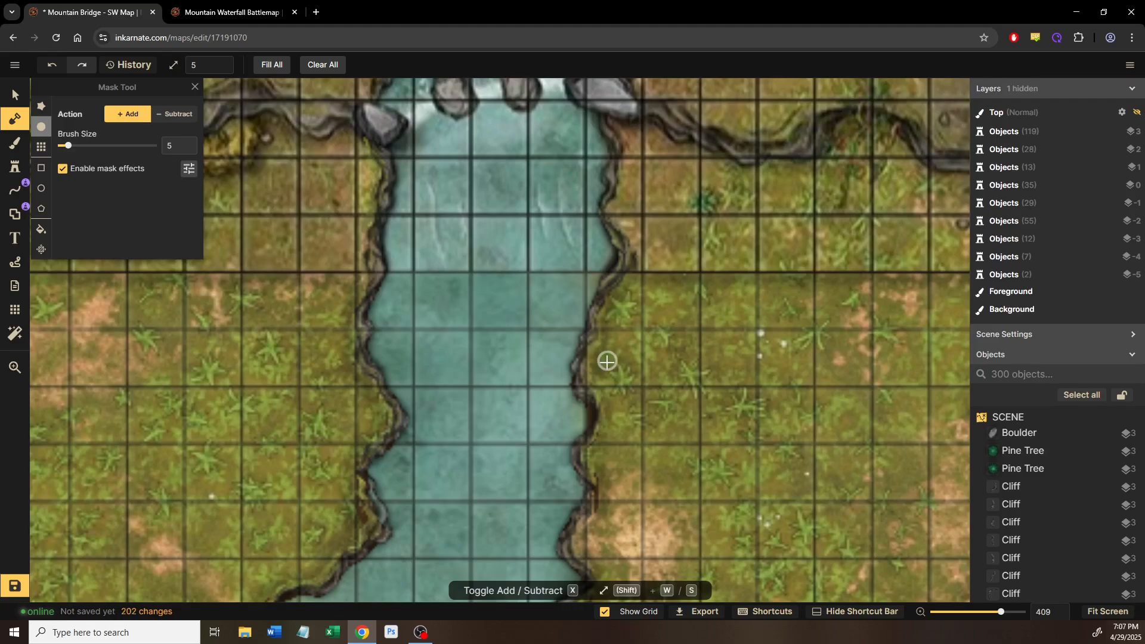
key("x")
key("w")
key("w")
key("w")
key("w")
key("w")
key("w")
key("w")
key("w")
key("s")
key("s")
key("s")
key("s")
key("s")
left_click_drag(571, 328, 576, 352)
left_click(576, 320)
left_click(577, 327)
left_click(578, 327)
key("space")
mouse_move(599, 416)
left_mouse_down()
mouse_move(581, 368)
mouse_move(567, 401)
mouse_move(572, 379)
left_mouse_up()
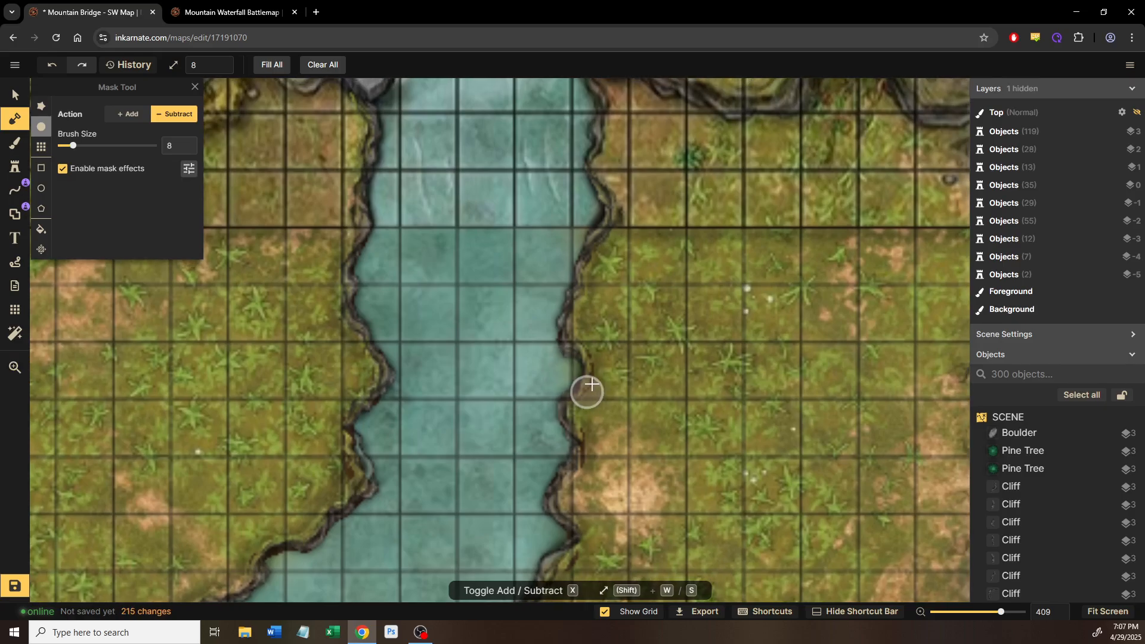
Step: Refine the mask around the east-bank cliff bulge, alternating between adding at brush size 5 and subtracting at size 8
key("x")
key("s")
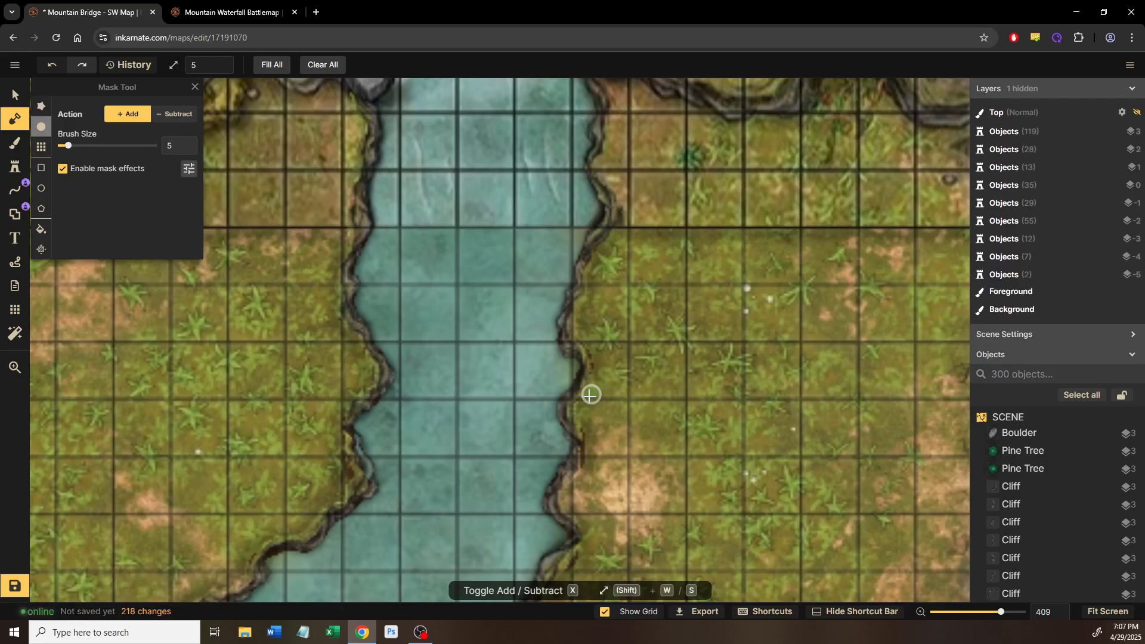
key("x")
key("w")
left_click_drag(569, 380, 588, 409)
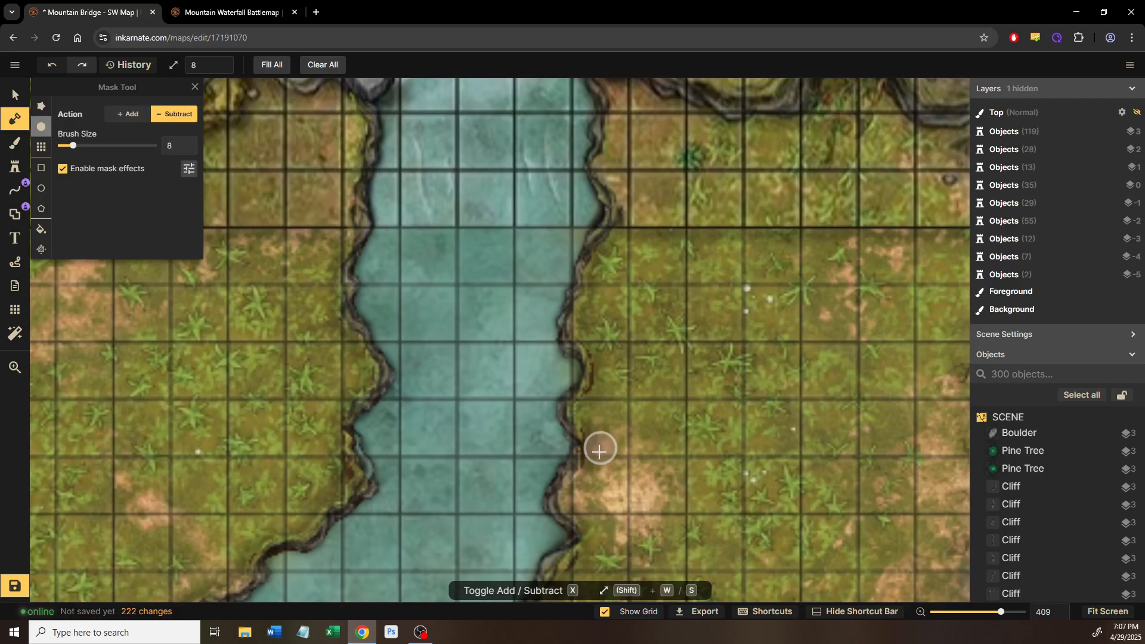
key("x")
key("s")
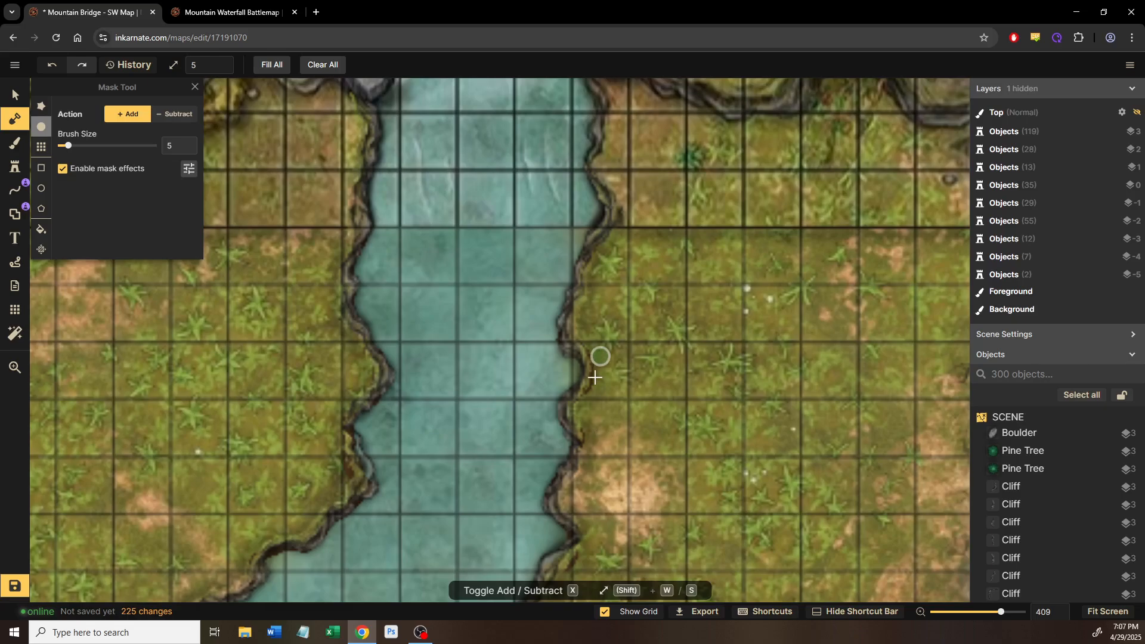
mouse_move(591, 392)
left_mouse_down()
mouse_move(590, 374)
mouse_move(572, 372)
mouse_move(586, 380)
left_mouse_up()
key("x")
key("x")
key("x")
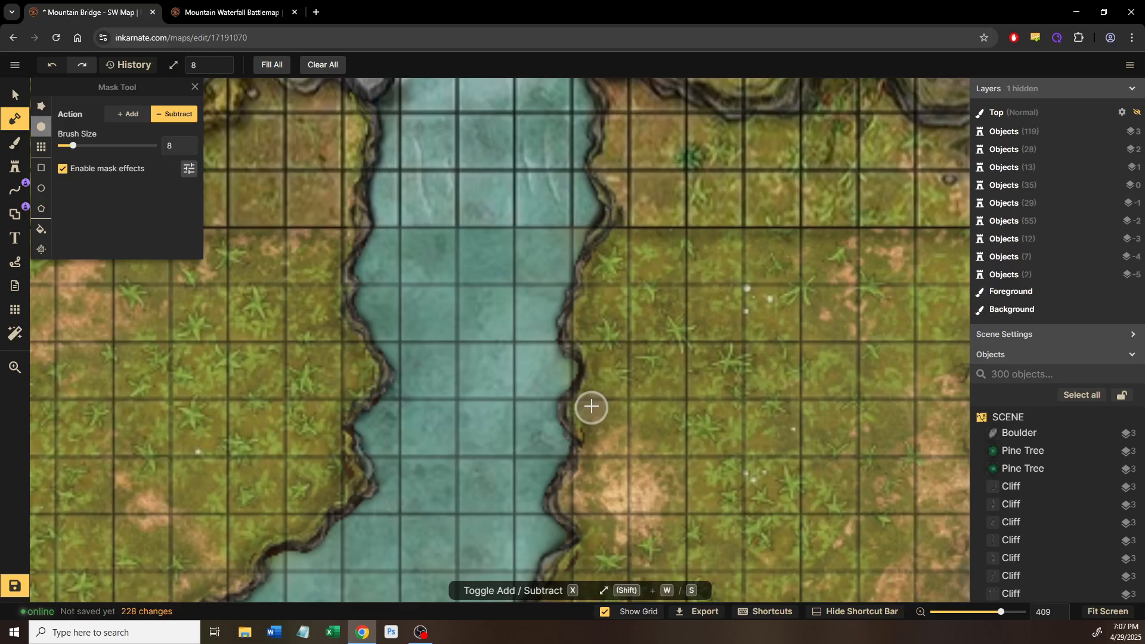
Step: Fill in the foreground mask behind the west-bank cliffs just above the river's southwest bend
left_click_drag(610, 439, 618, 288)
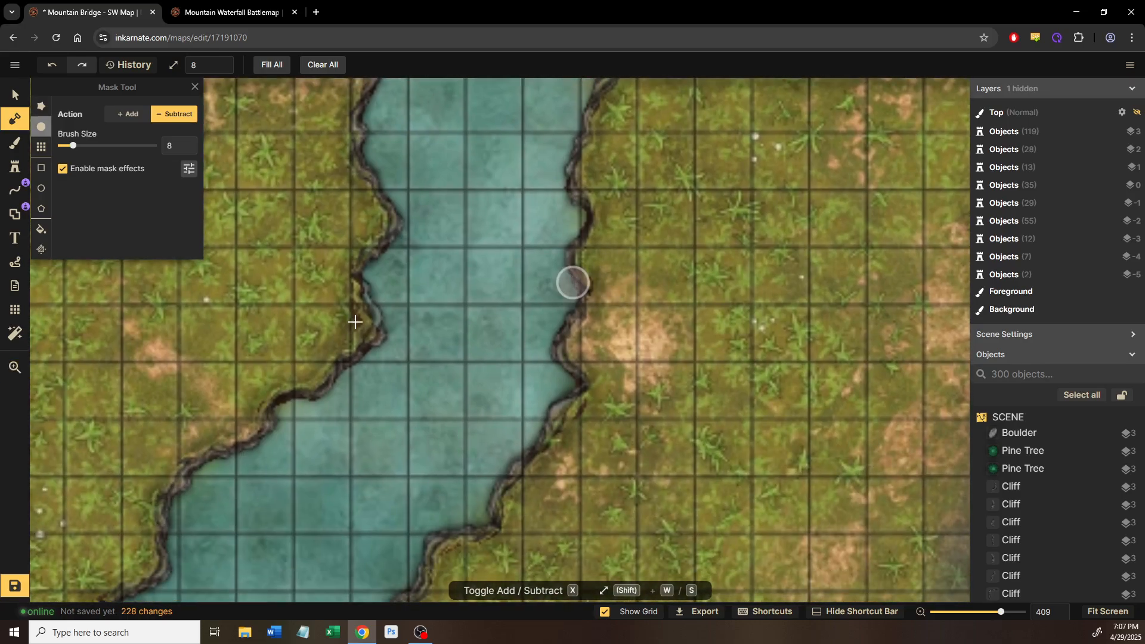
key("x")
mouse_move(353, 306)
left_mouse_down()
mouse_move(378, 329)
mouse_move(380, 357)
mouse_move(409, 327)
left_mouse_up()
key("x")
Step: Fill in the foreground mask behind the east-bank cliffs along the river's diagonal stretch with a size 5 Add brush
key("space")
left_click_drag(612, 412, 641, 302)
key("x")
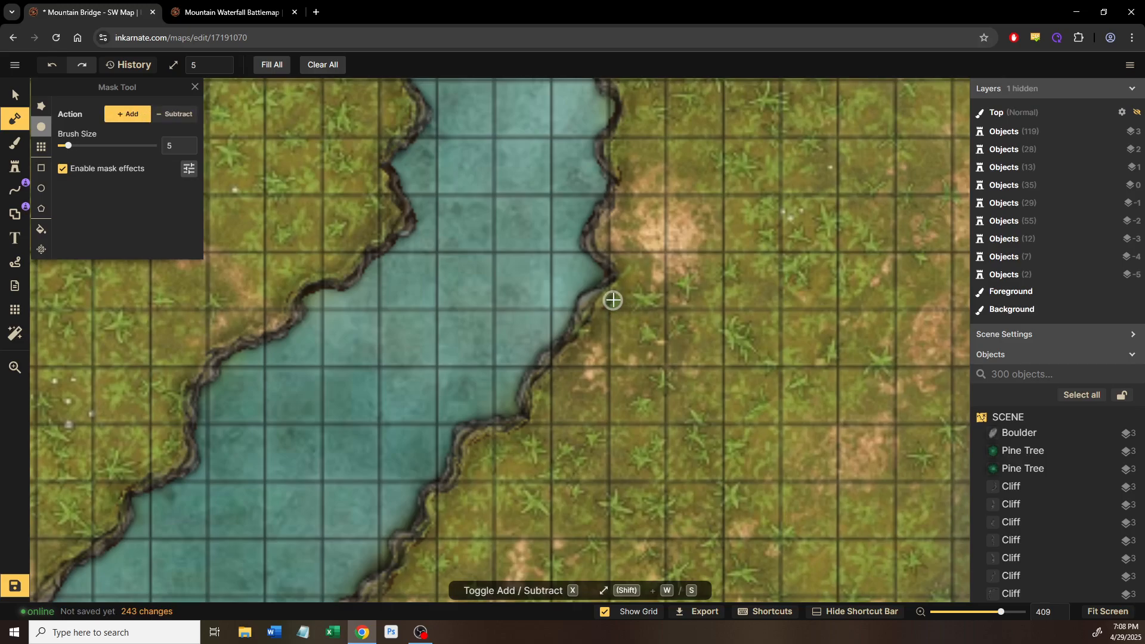
left_click(600, 311)
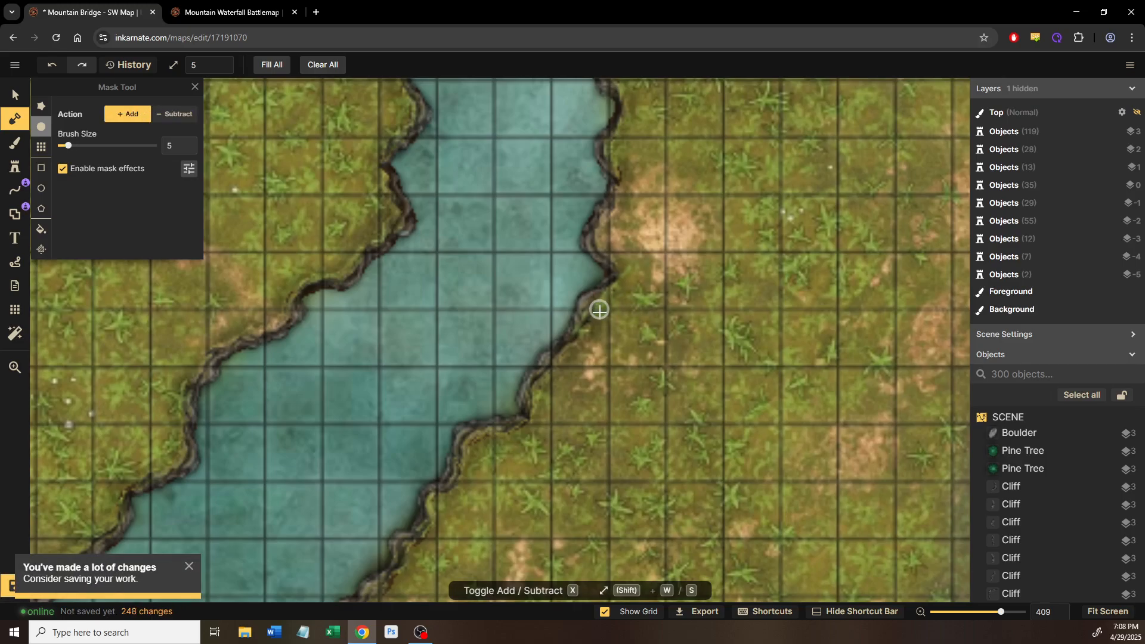
key("space")
left_click_drag(578, 386, 669, 231)
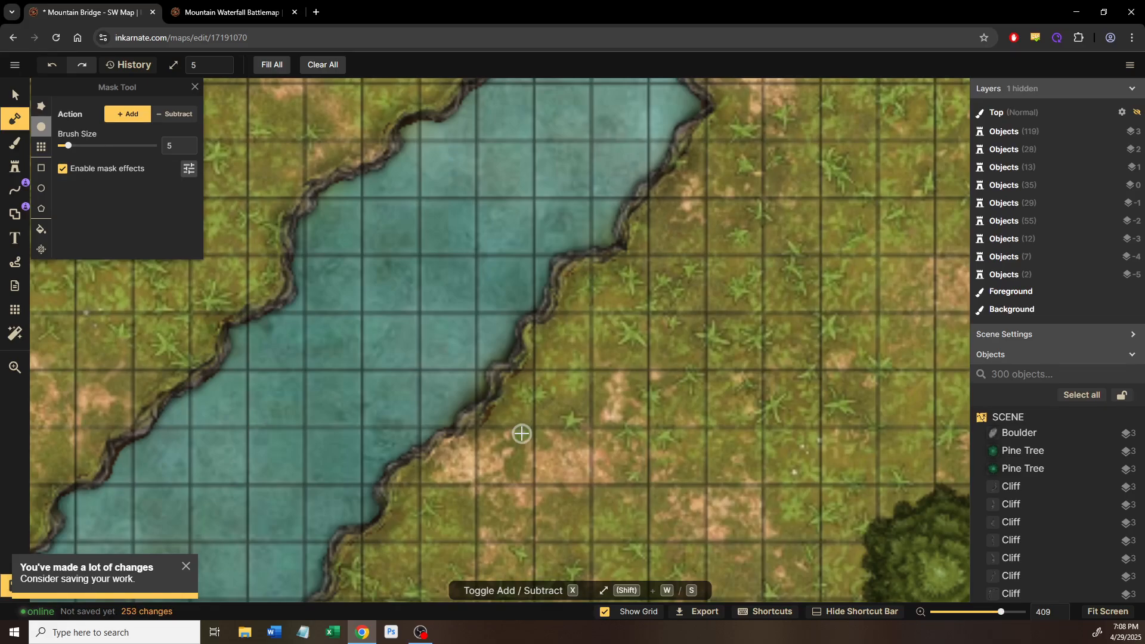
mouse_move(511, 385)
left_mouse_down()
mouse_move(498, 410)
mouse_move(671, 223)
left_mouse_up()
left_click(481, 422)
Step: Fill in the remaining foreground mask gaps behind the lower east-bank cliffs toward the map's southern edge
key("space")
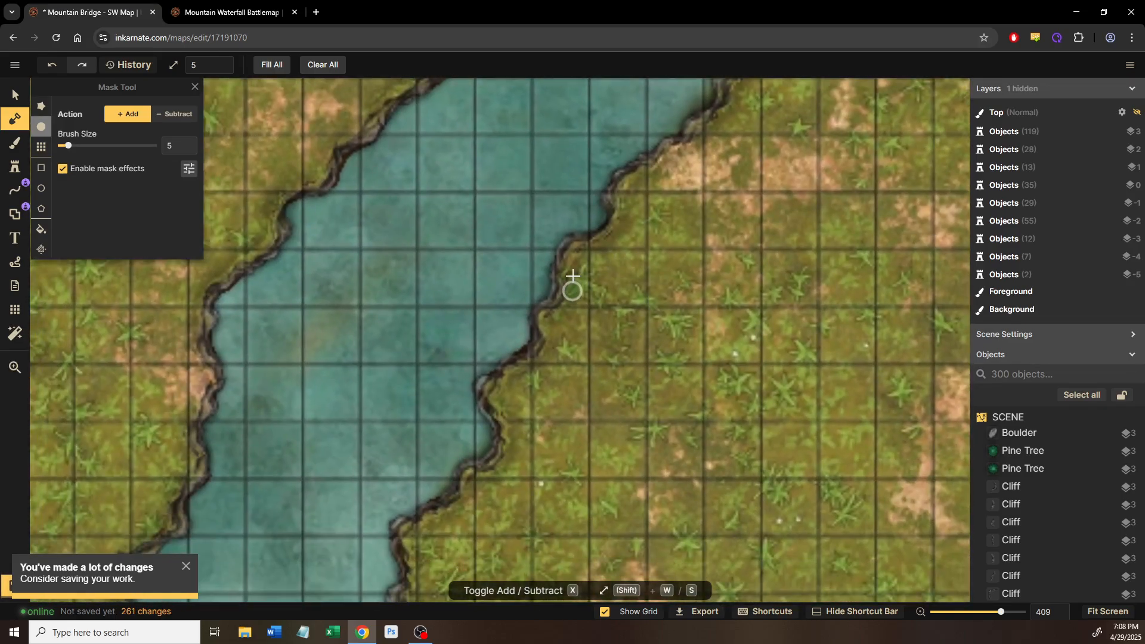
left_click_drag(573, 269, 562, 310)
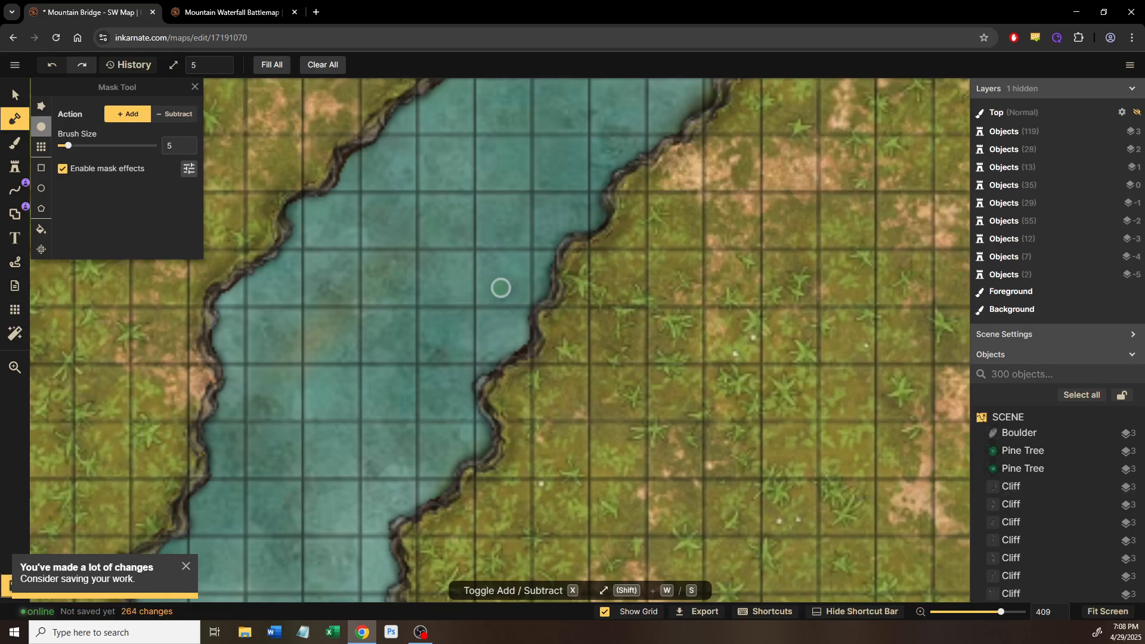
key("alt+Tab")
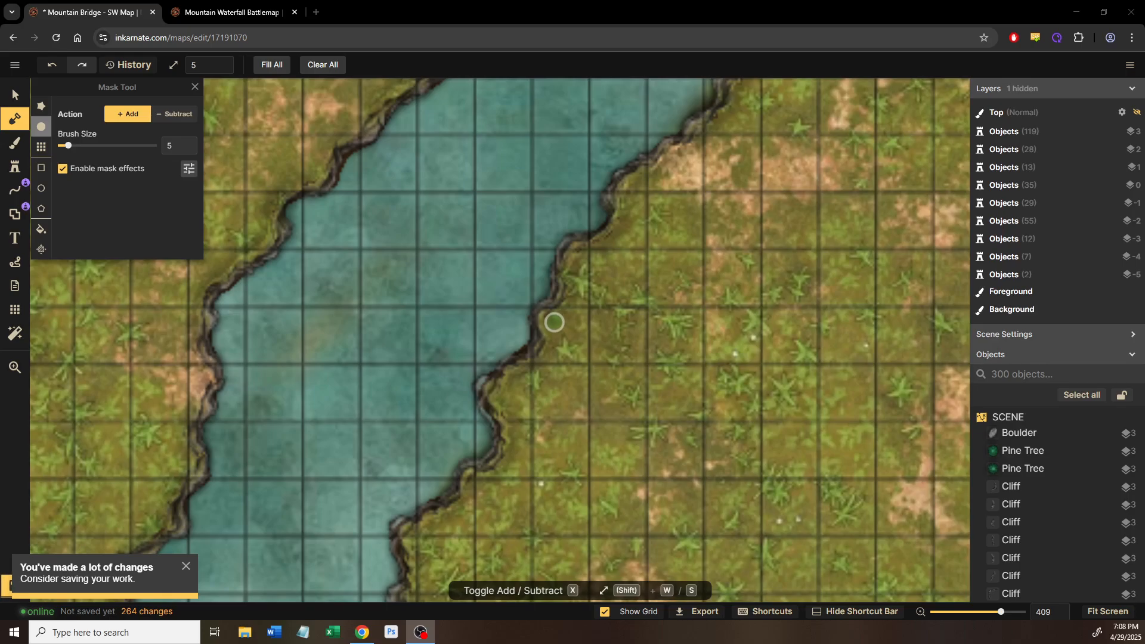
left_click(552, 319)
left_click_drag(563, 367, 625, 315)
left_click_drag(666, 195, 658, 198)
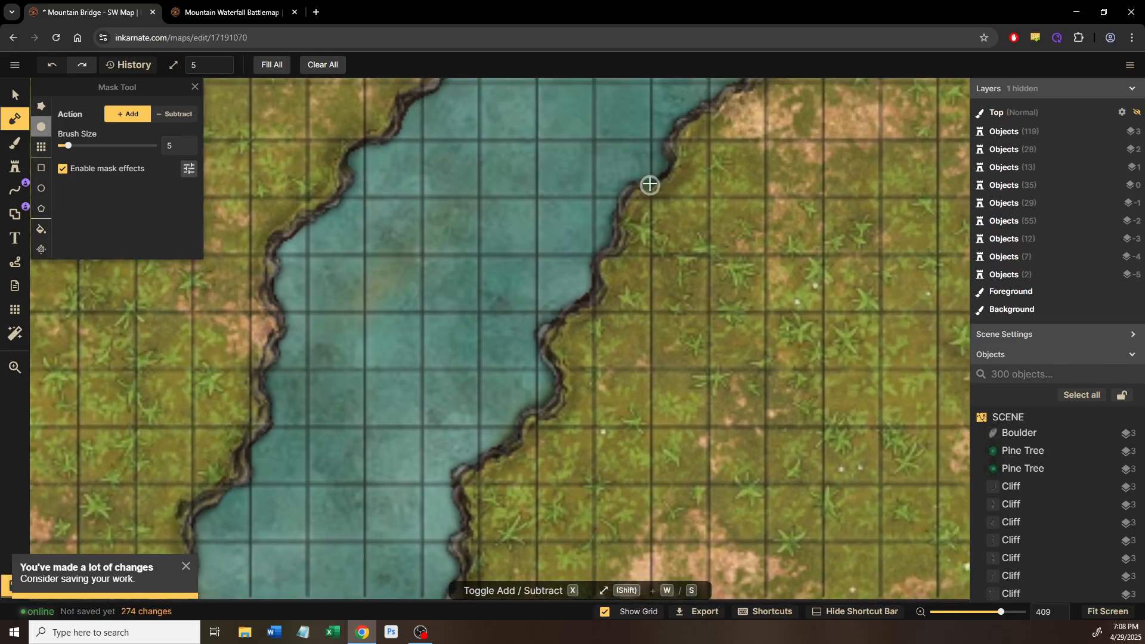
Step: Check both river banks between the waterfall pool and the map's southern edge and save the map
left_click_drag(569, 451, 708, 356)
left_click_drag(713, 155, 572, 442)
left_click_drag(741, 256, 626, 471)
left_click_drag(716, 236, 684, 356)
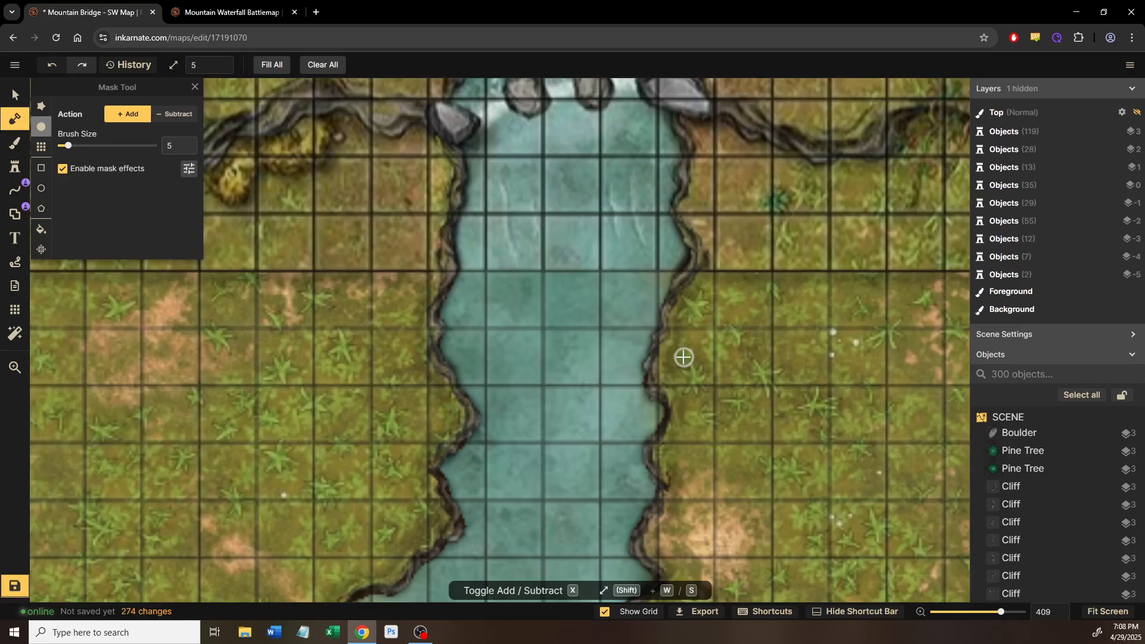
scroll(684, 357, "down", 5)
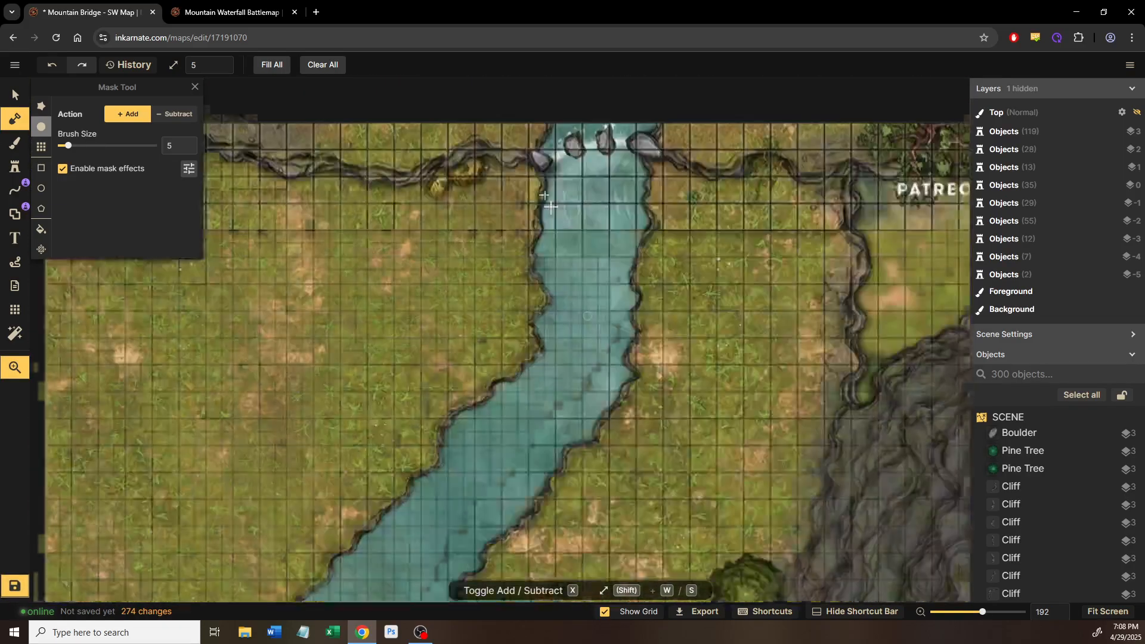
left_click_drag(550, 207, 488, 111)
left_click_drag(386, 376, 588, 399)
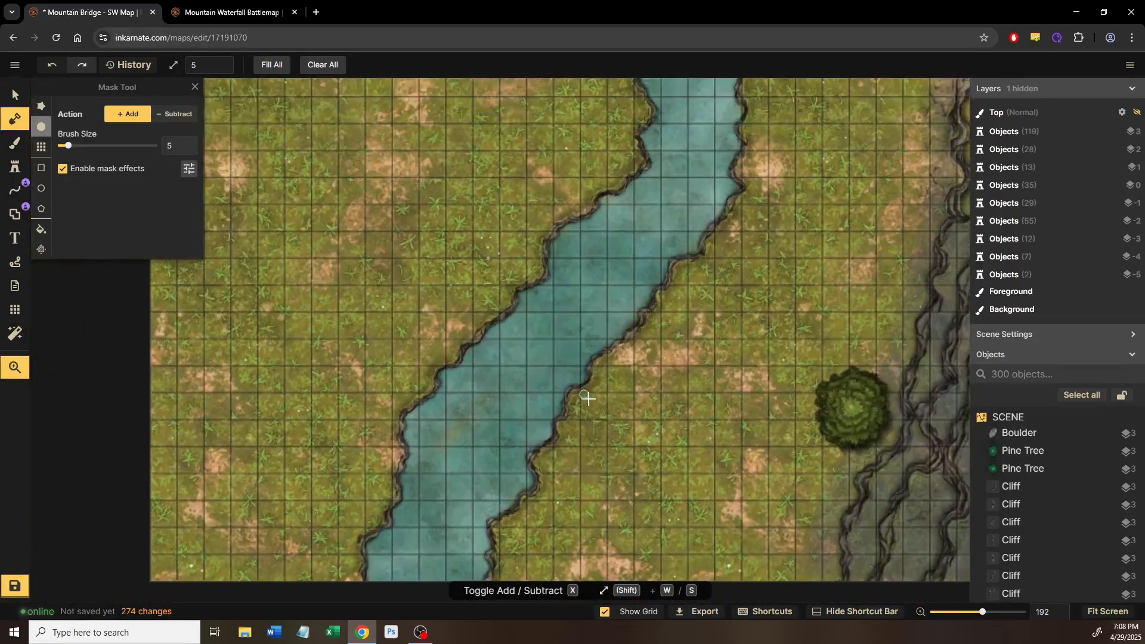
left_click(14, 588)
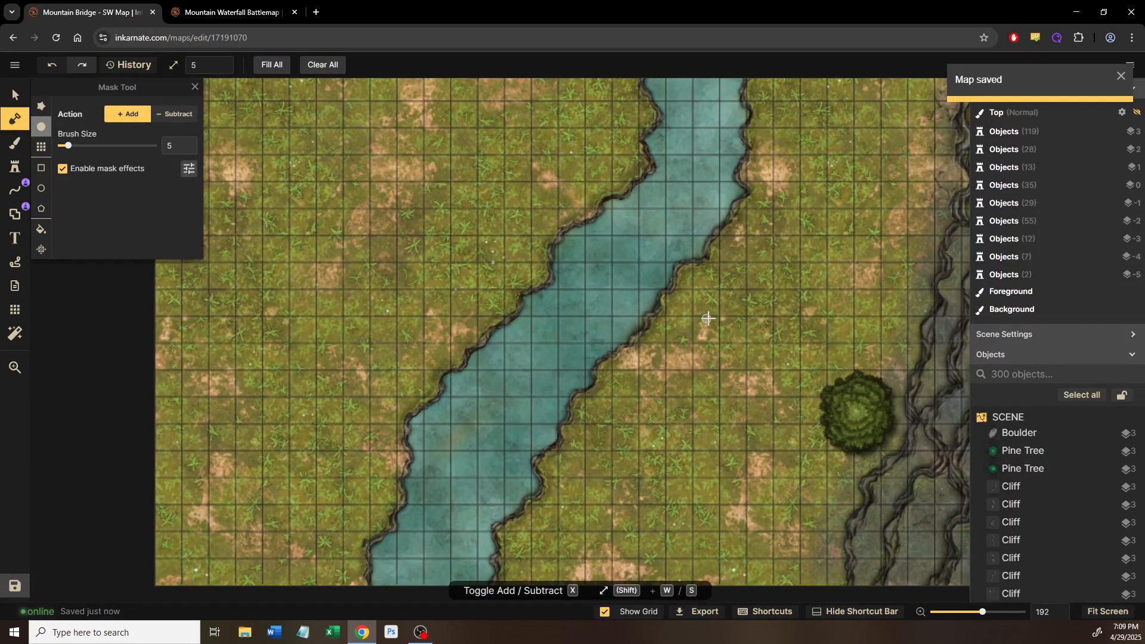
Step: Select the teal pine tree on the cliffs near the rope bridge and load it as the stamp at scale 36
left_click_drag(708, 319, 557, 344)
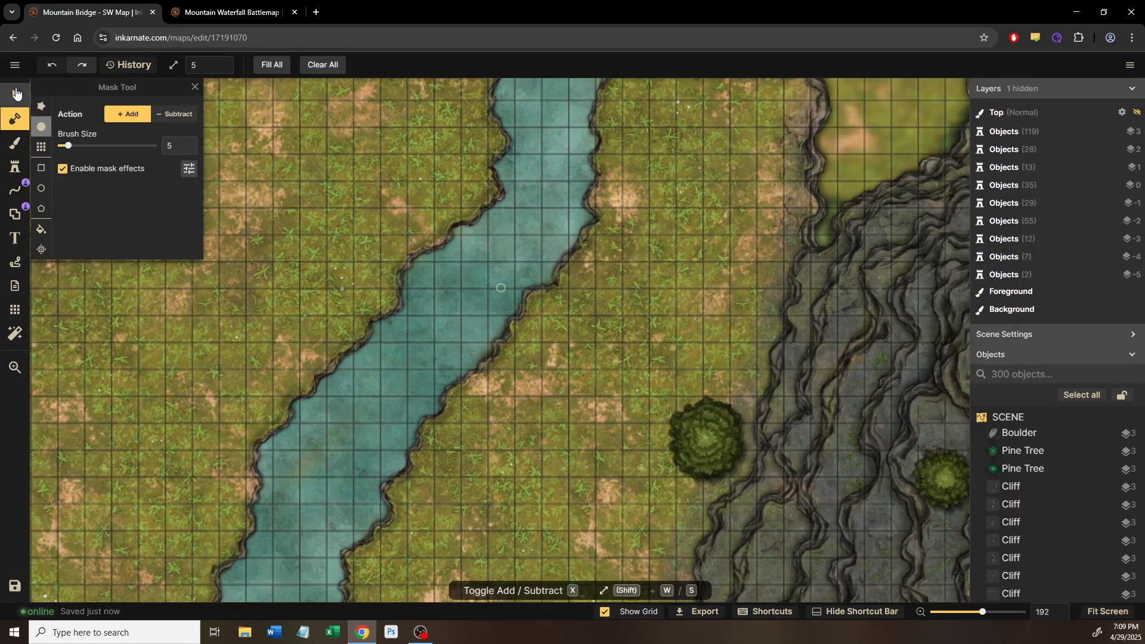
left_click(15, 94)
left_click(700, 434)
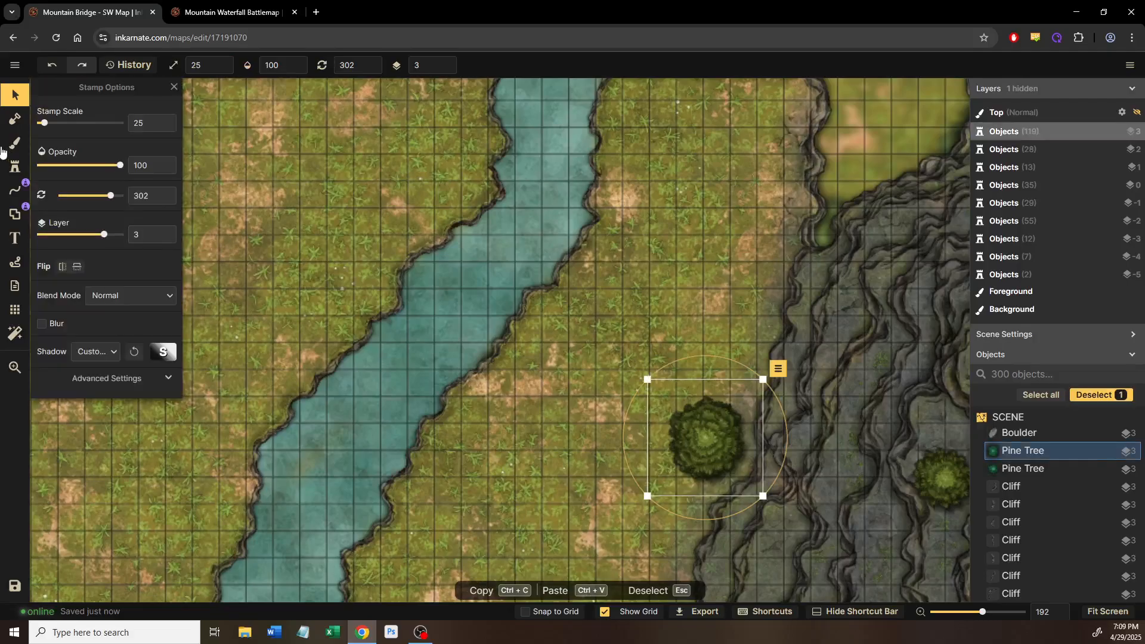
key("space")
left_click_drag(874, 312, 136, 191)
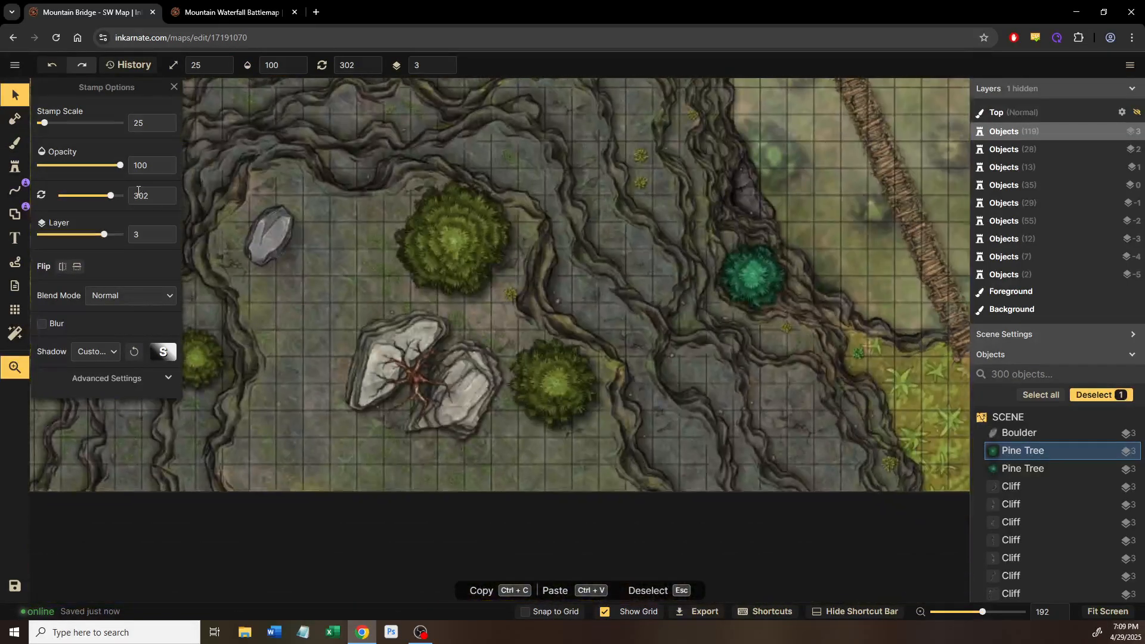
left_click(749, 275)
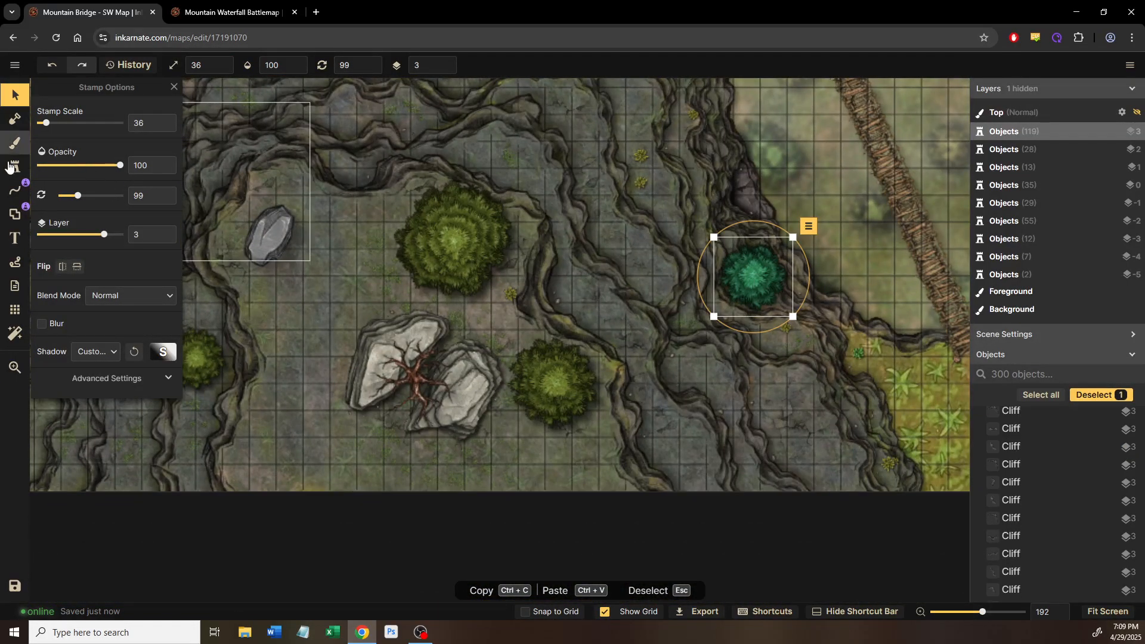
left_click(29, 168)
Step: Place the third pine tree variant at scale 36 on the grass west of the river
key("space")
left_click_drag(338, 182, 559, 250)
left_click_drag(354, 229, 589, 255)
left_click_drag(333, 196, 573, 250)
left_click_drag(455, 222, 606, 166)
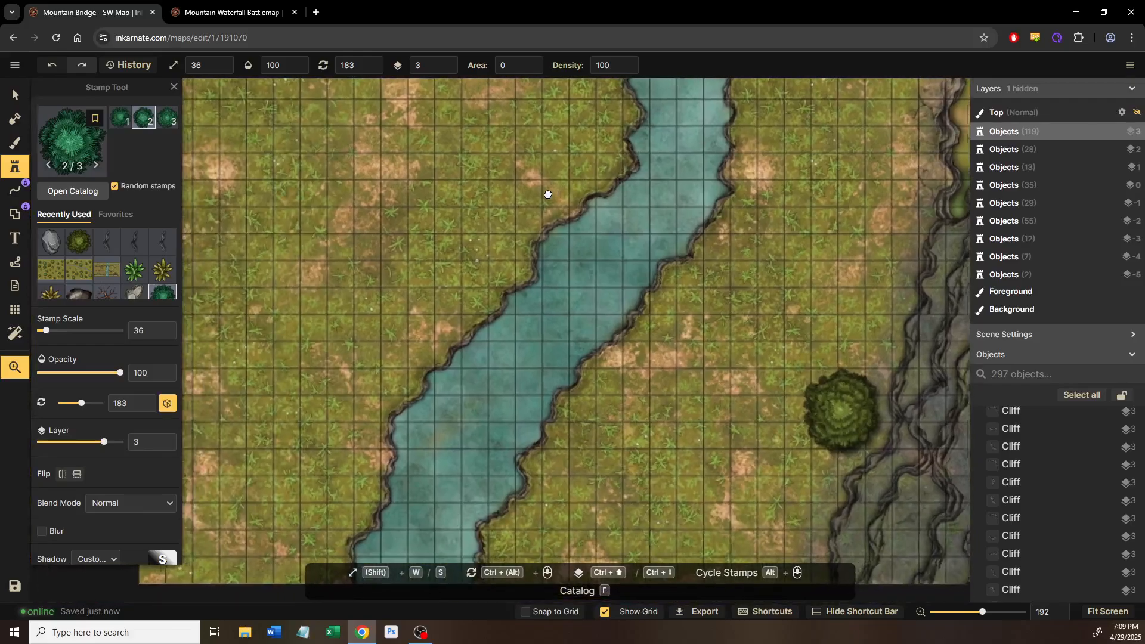
left_click_drag(357, 194, 530, 227)
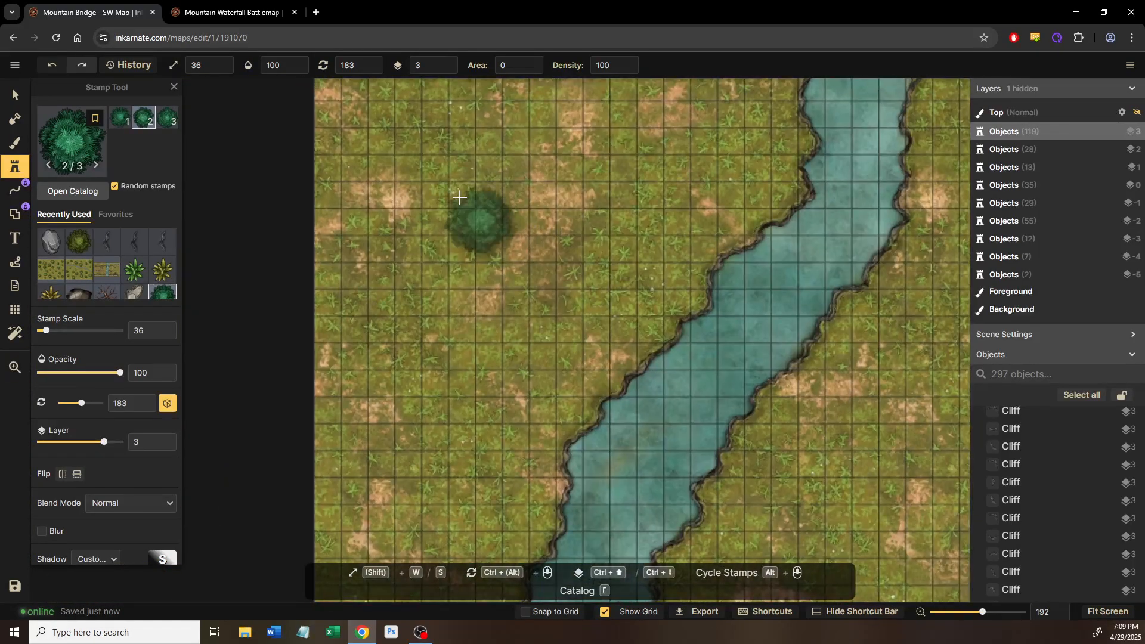
left_click_drag(464, 190, 477, 259)
left_click(170, 120)
left_click_drag(479, 312, 574, 272)
left_click(522, 291)
left_click_drag(737, 414, 264, 194)
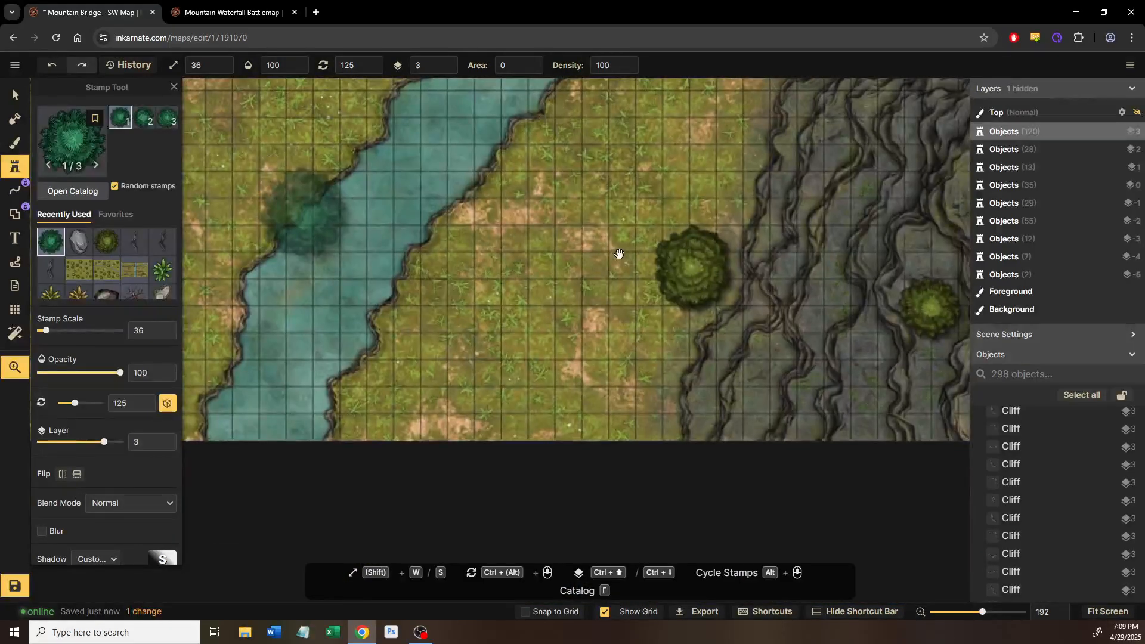
left_click_drag(617, 253, 499, 318)
left_click(502, 291)
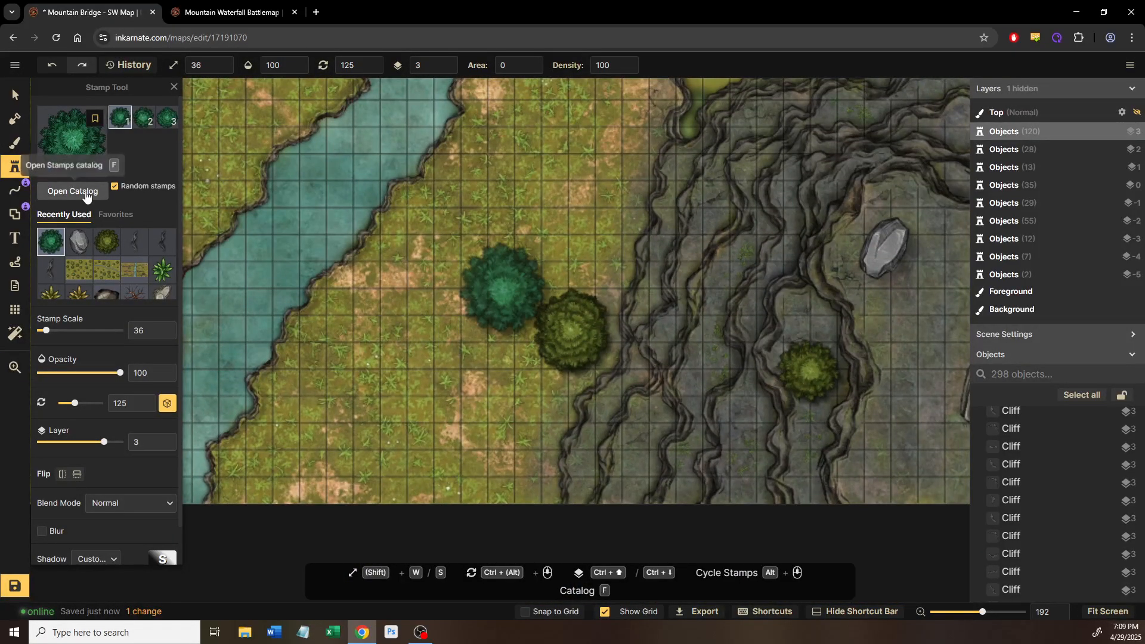
key("f")
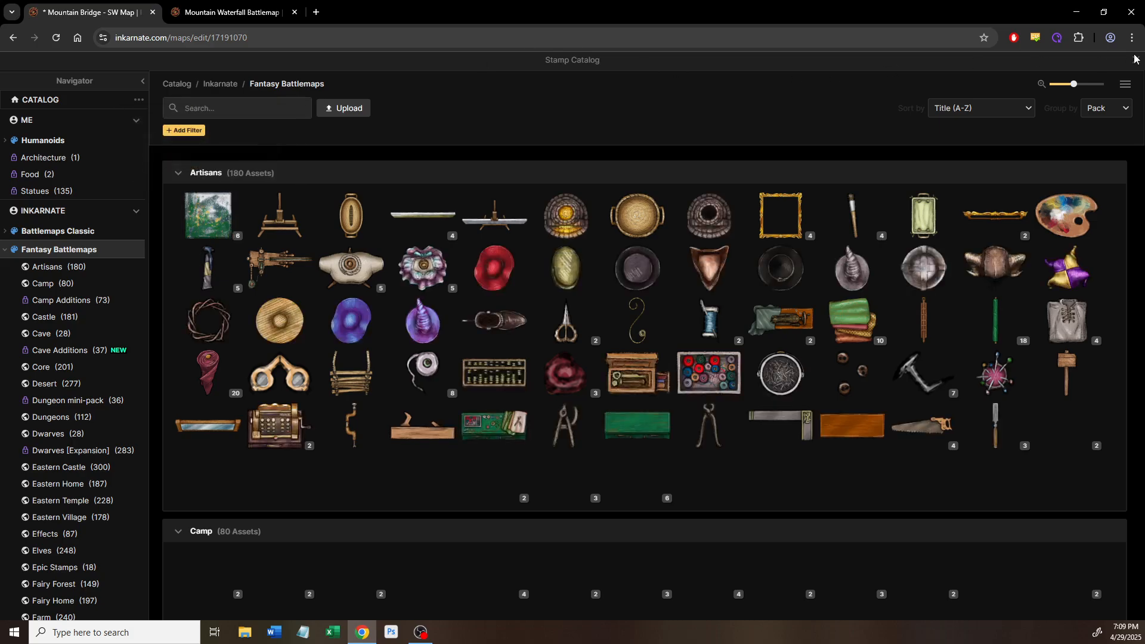
left_click(1135, 60)
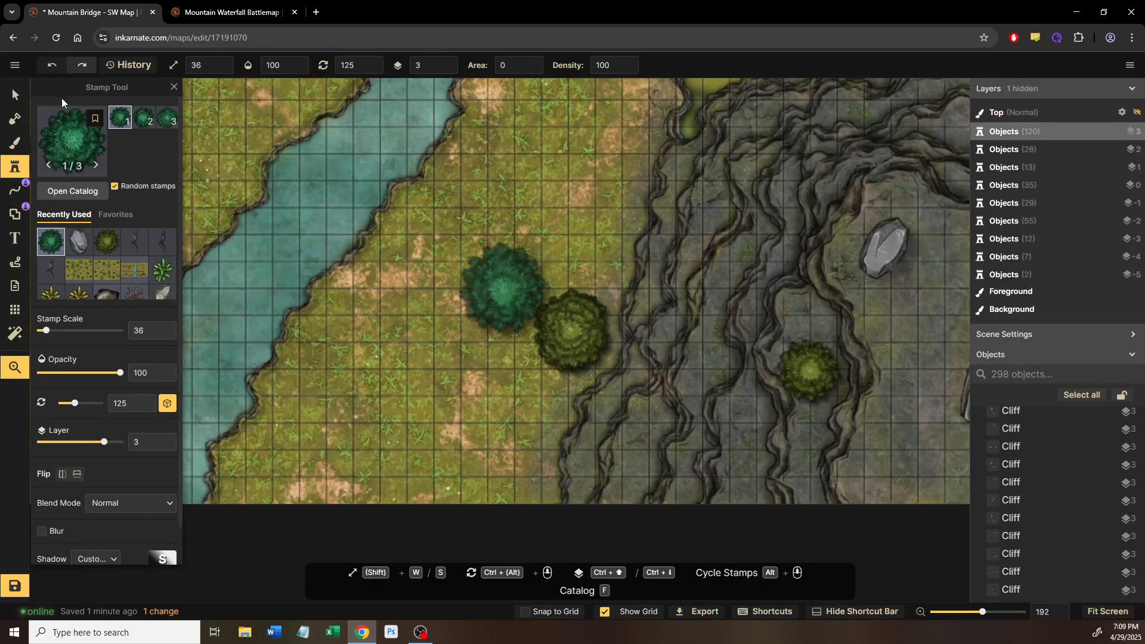
Step: Select a small rock on the cliffs near the cracked boulder and load it as the stamp at scale 15
left_click(22, 98)
left_click_drag(841, 229, 544, 268)
left_click(413, 322)
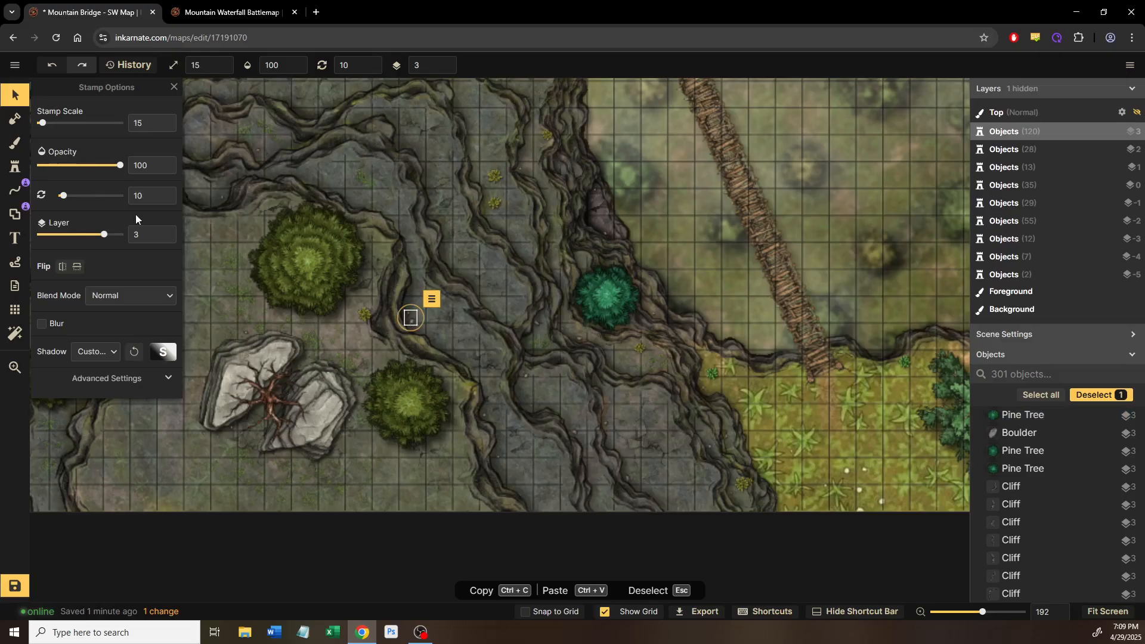
left_click(15, 167)
Step: Place small rocks at scale 15 on the western cliff edge, south of the olive-green tree
left_click_drag(334, 225, 840, 167)
scroll(471, 289, "up", 10)
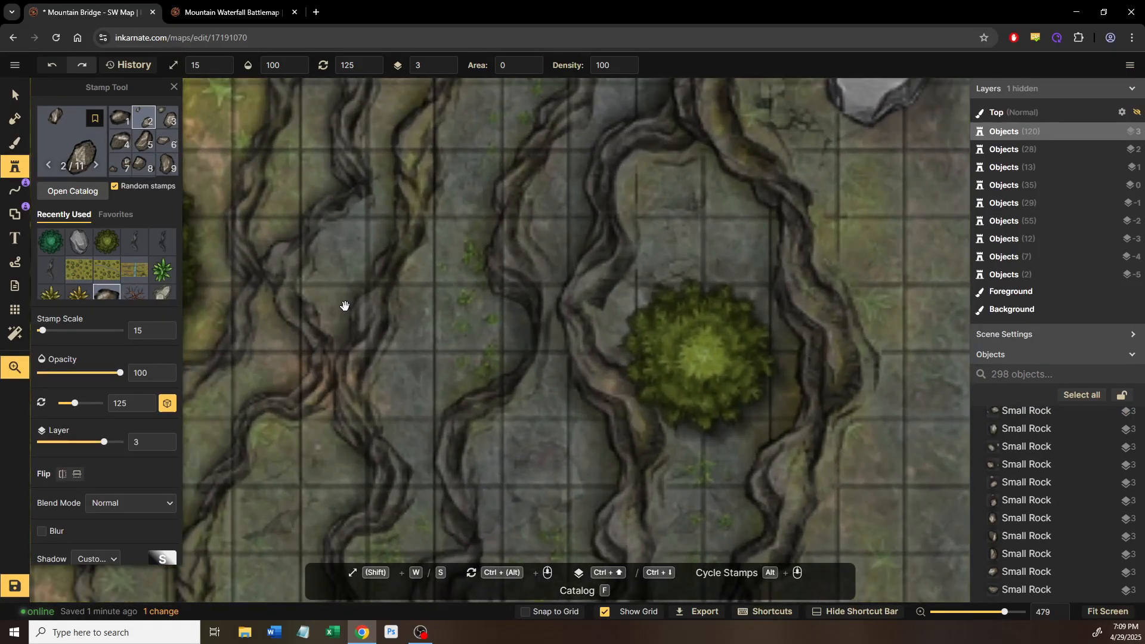
left_click_drag(345, 306, 702, 227)
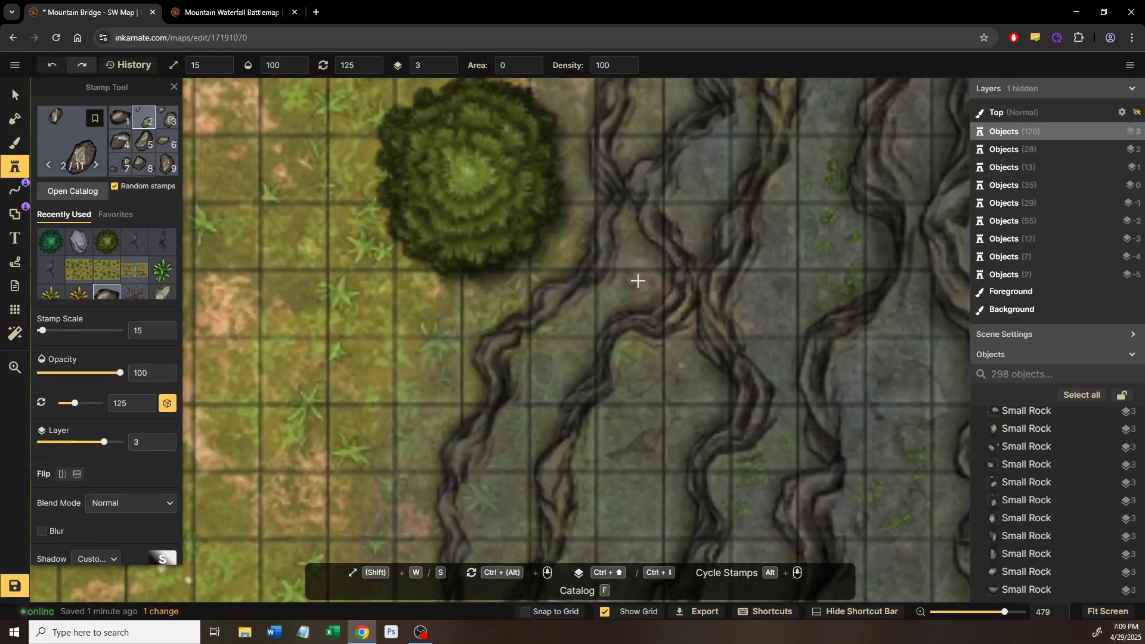
left_click(123, 143)
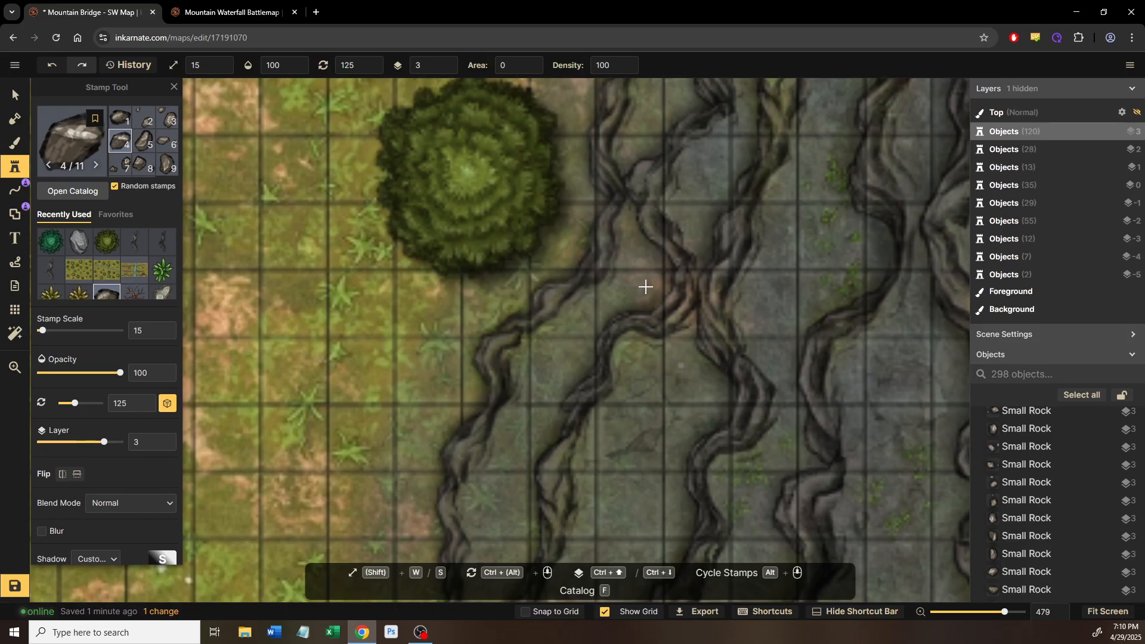
left_click(535, 358)
left_click_drag(529, 363, 570, 396)
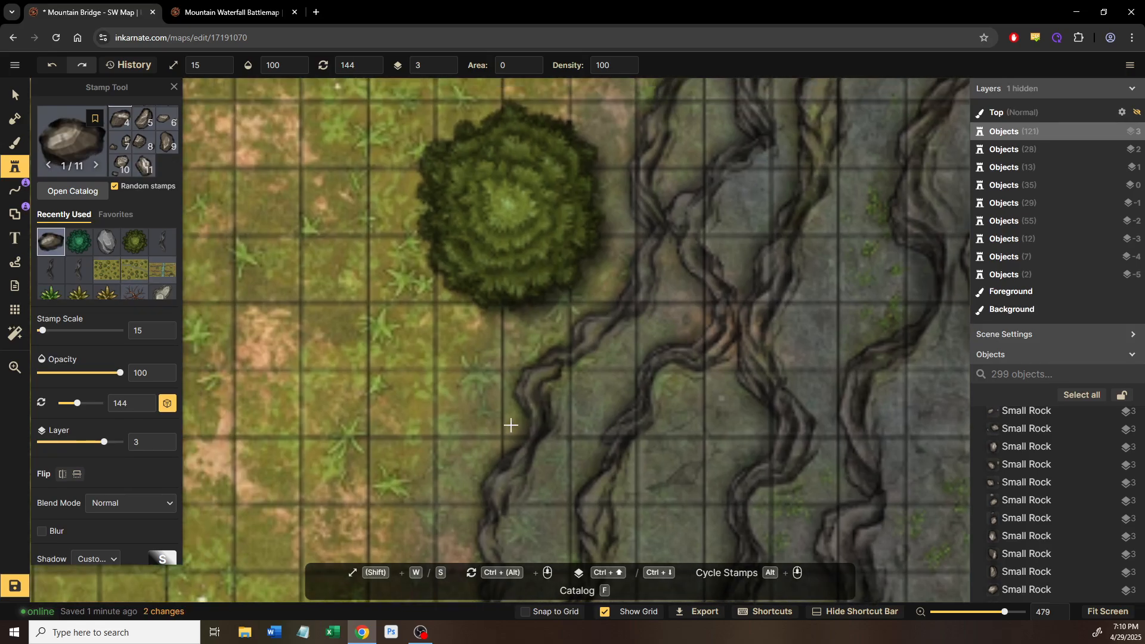
left_click(510, 425)
left_click_drag(488, 396, 531, 311)
Step: Place more small rocks along the cliff ledges north of the olive-green tree, near the chasm's narrow end
left_click_drag(769, 206, 697, 495)
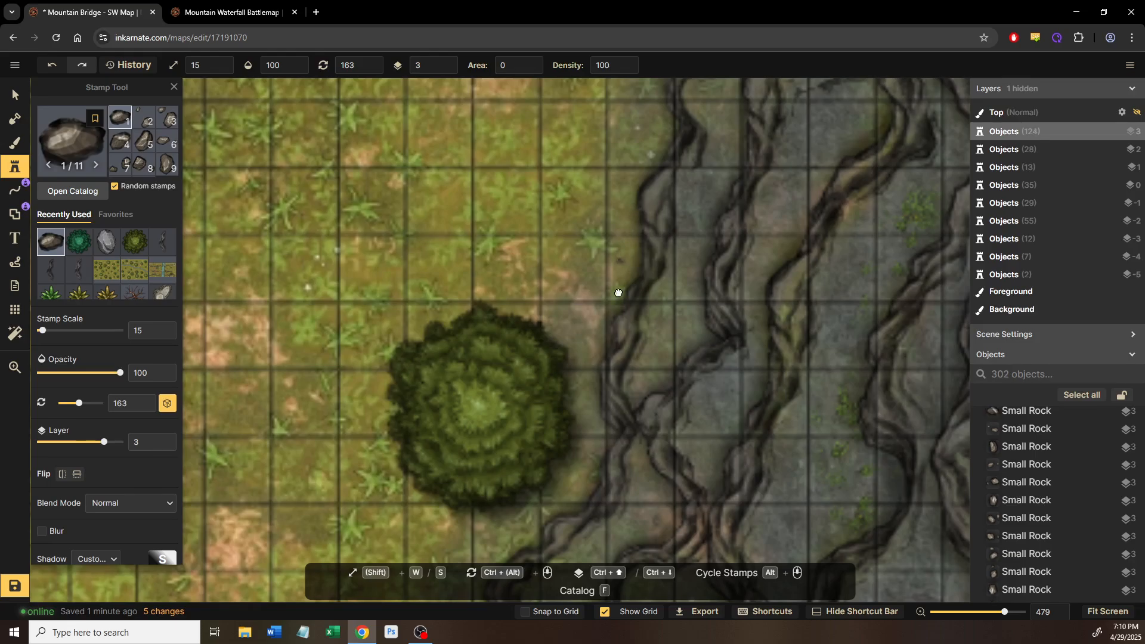
left_click_drag(622, 270, 598, 388)
left_click_drag(741, 192, 601, 370)
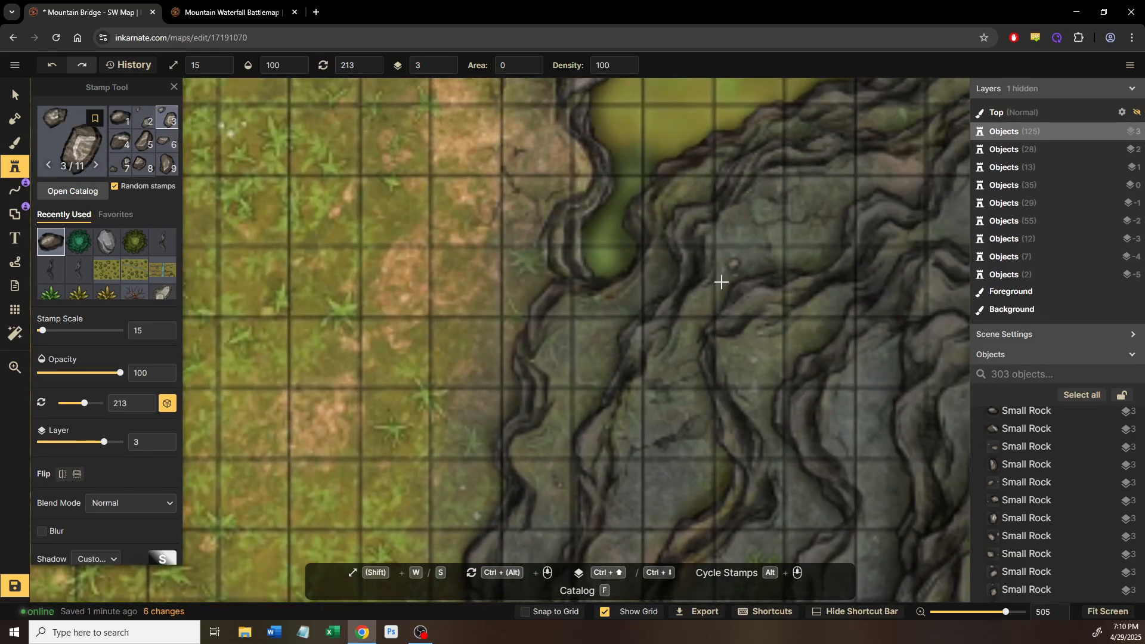
left_click(733, 263)
left_click_drag(760, 252, 637, 299)
scroll(637, 299, "up", 1)
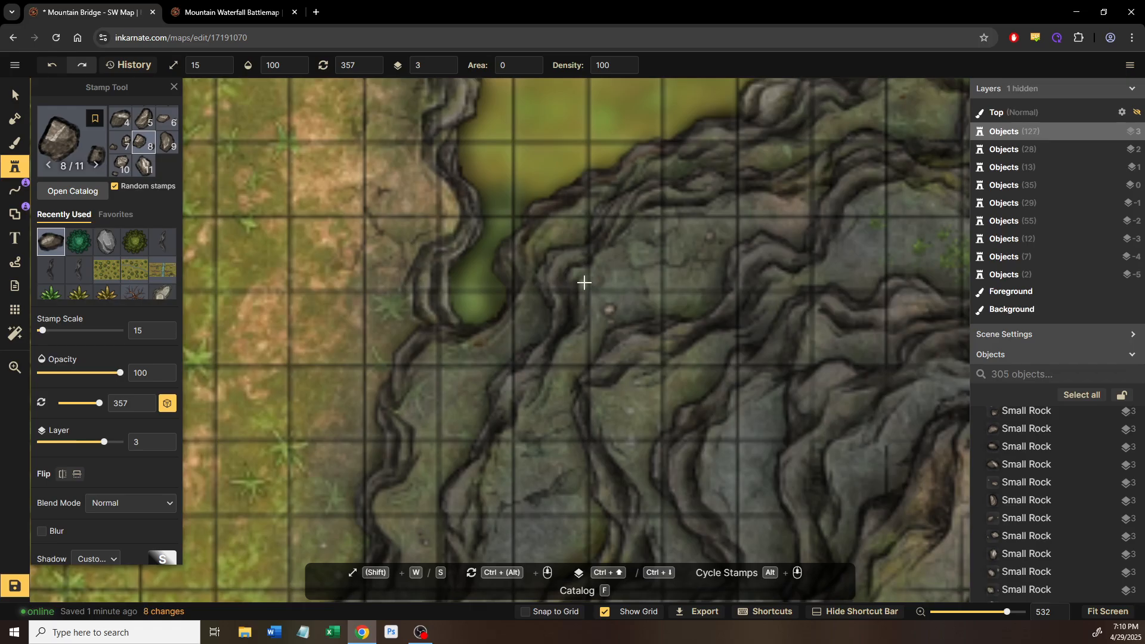
Step: Place one small rock on the cliffs west of the grey boulder and leave the Stamp tool
scroll(588, 280, "down", 10)
left_click_drag(749, 190, 617, 266)
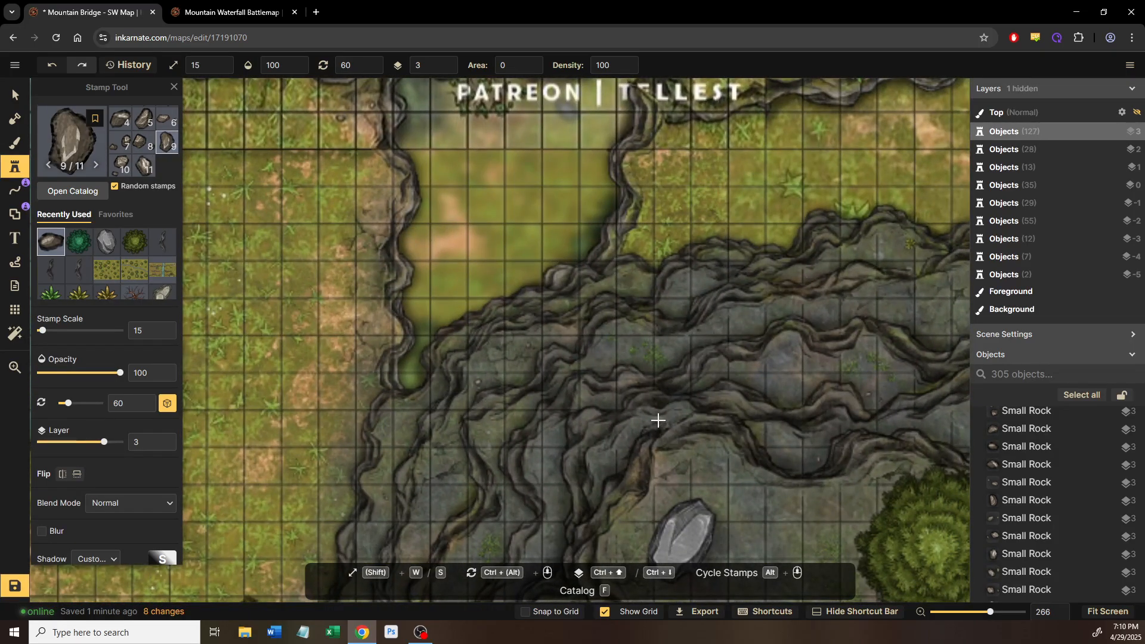
left_click_drag(658, 421, 629, 339)
scroll(567, 402, "up", 8)
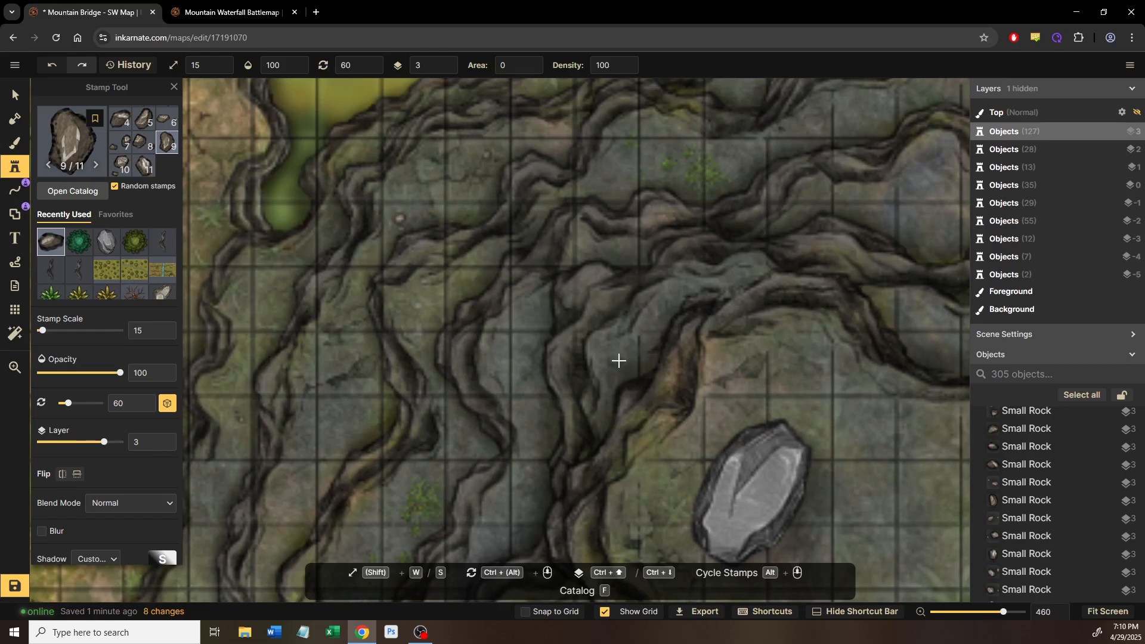
left_click(486, 360)
left_click_drag(471, 356, 744, 370)
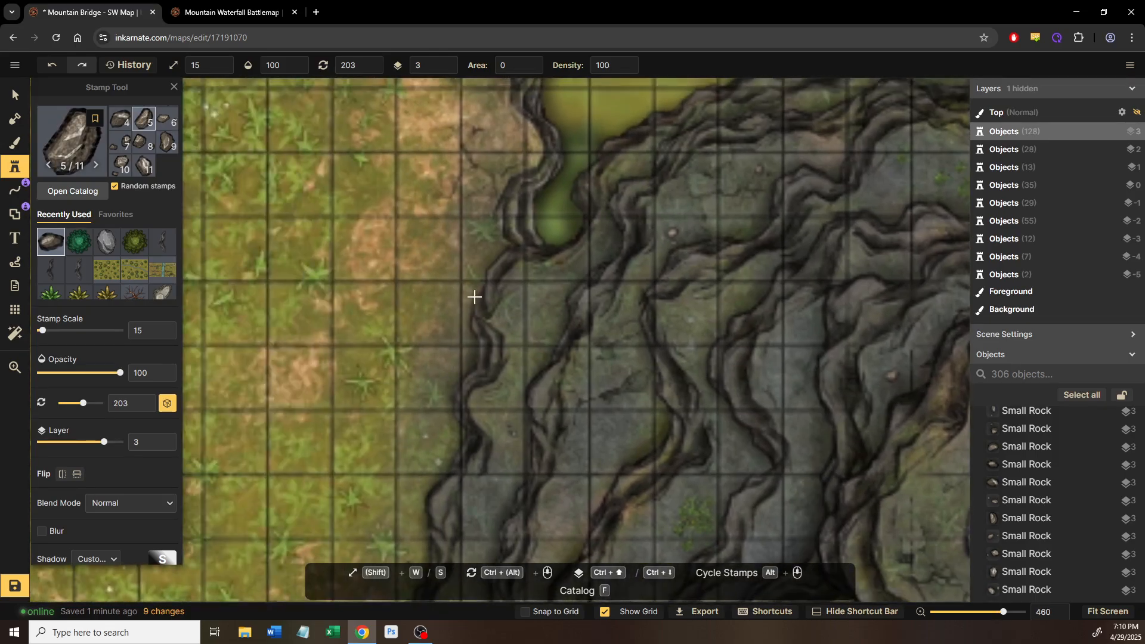
left_click_drag(473, 297, 792, 404)
left_click_drag(446, 339, 709, 312)
left_click_drag(424, 290, 494, 337)
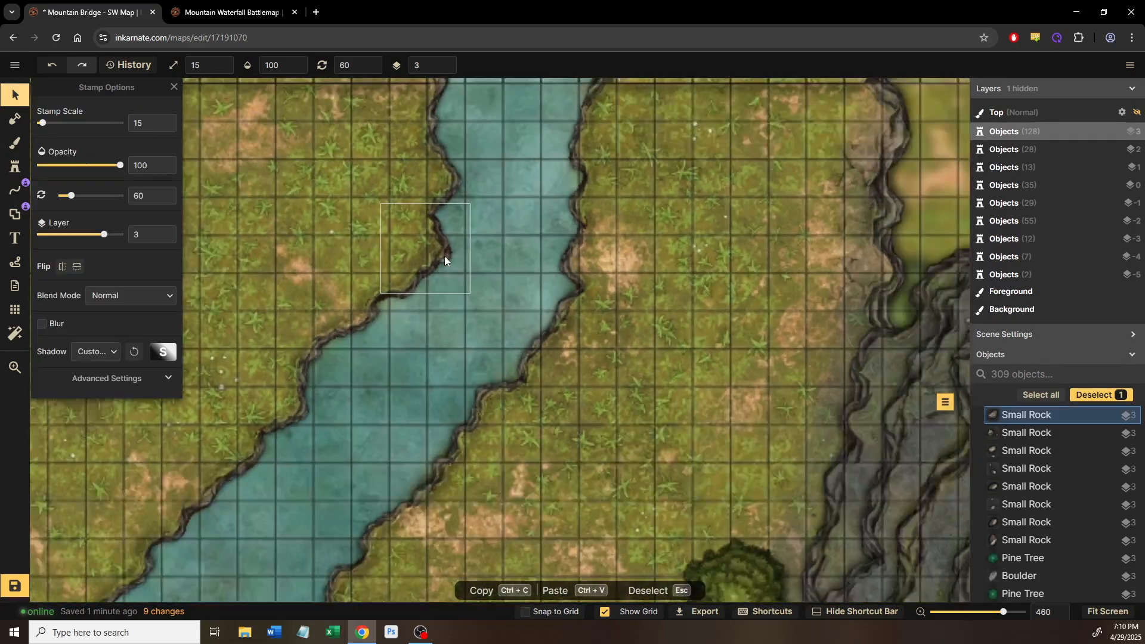
scroll(633, 256, "right", 5)
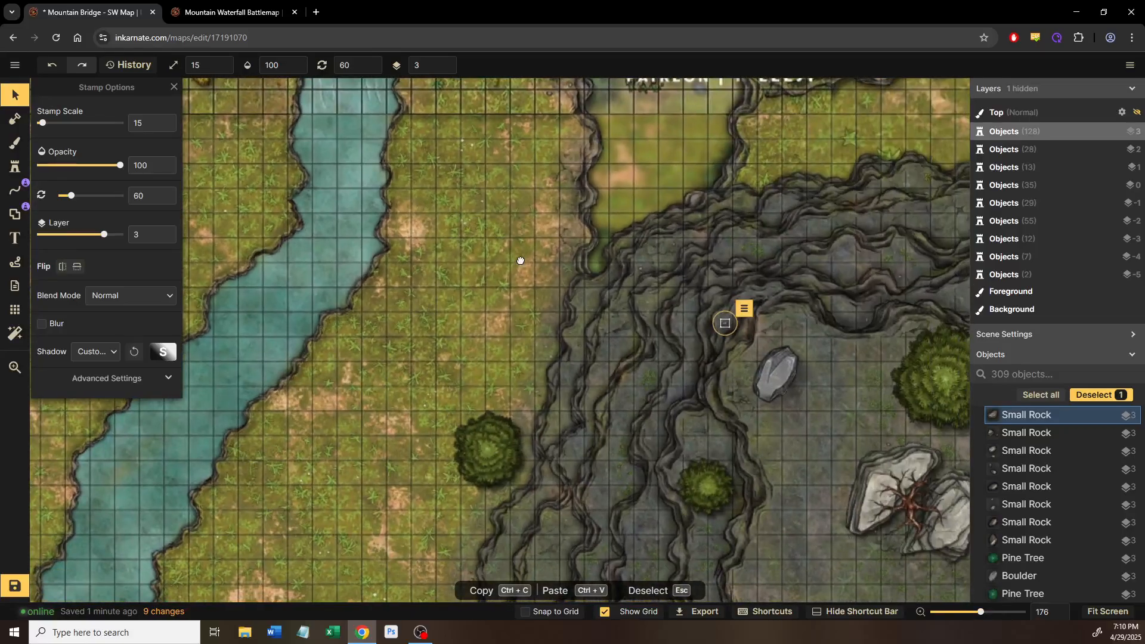
Step: Paint the teal water texture along the river's southern stretch on the background layer with brush size 40
left_click_drag(520, 261, 663, 195)
scroll(406, 284, "up", 3)
left_click_drag(434, 238, 608, 152)
left_click(16, 144)
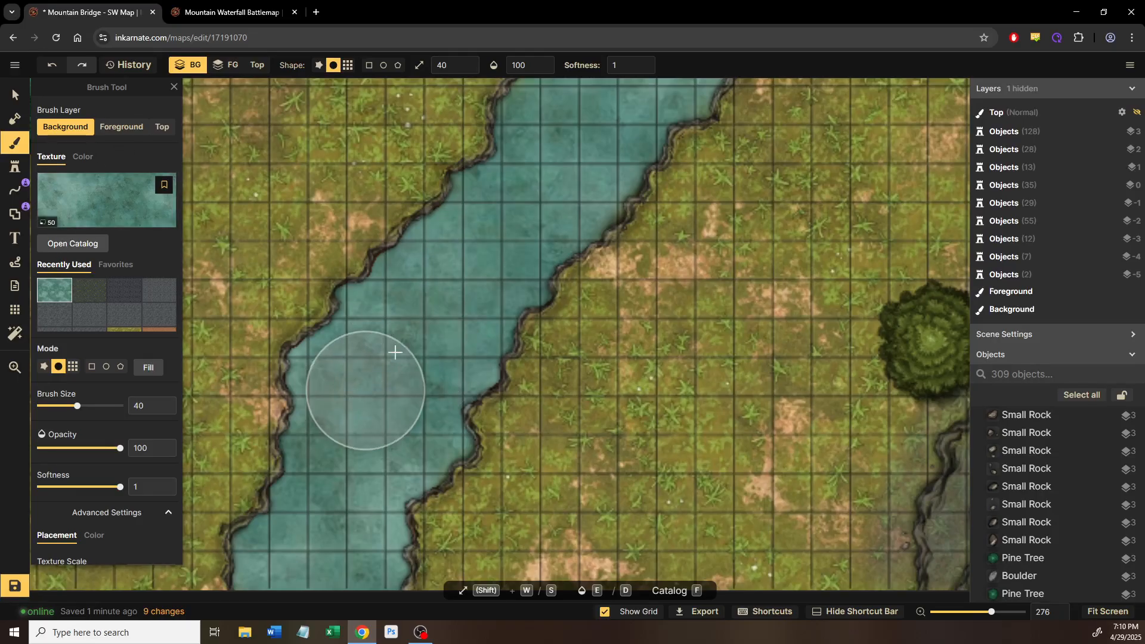
left_click_drag(478, 265, 483, 266)
mouse_move(479, 266)
left_mouse_down()
mouse_move(397, 484)
mouse_move(621, 204)
mouse_move(584, 266)
left_mouse_up()
left_click_drag(562, 332, 563, 447)
mouse_move(613, 401)
left_mouse_down()
mouse_move(666, 237)
mouse_move(590, 435)
left_mouse_up()
left_click_drag(584, 407, 734, 143)
left_click_drag(543, 402, 669, 189)
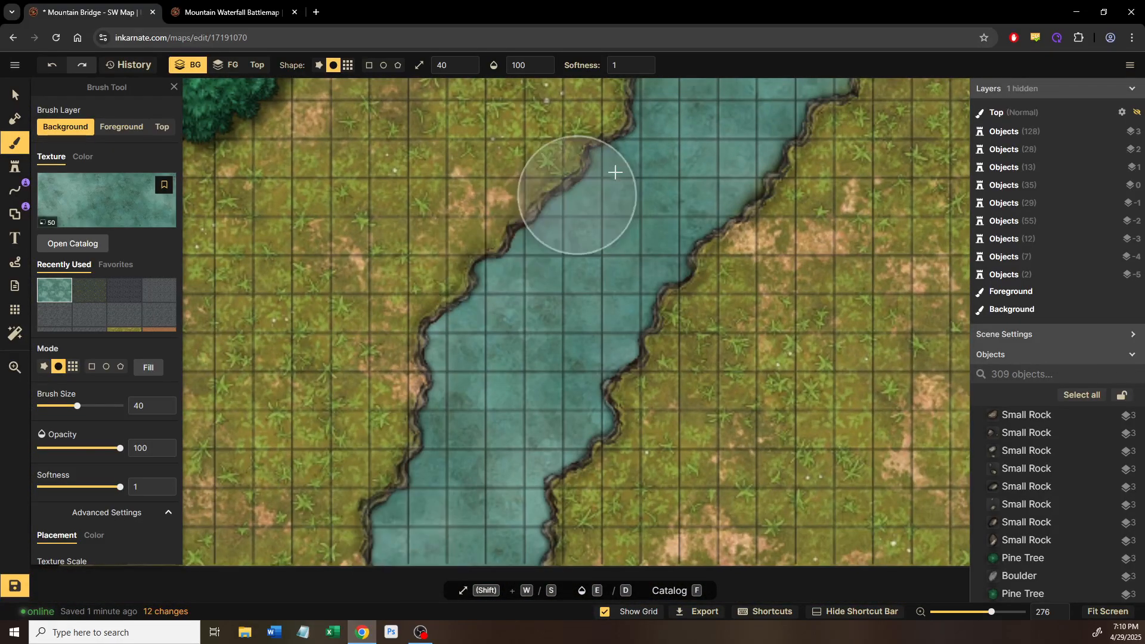
mouse_move(684, 191)
left_mouse_down()
mouse_move(677, 248)
mouse_move(581, 409)
left_mouse_up()
scroll(582, 411, "up", 1)
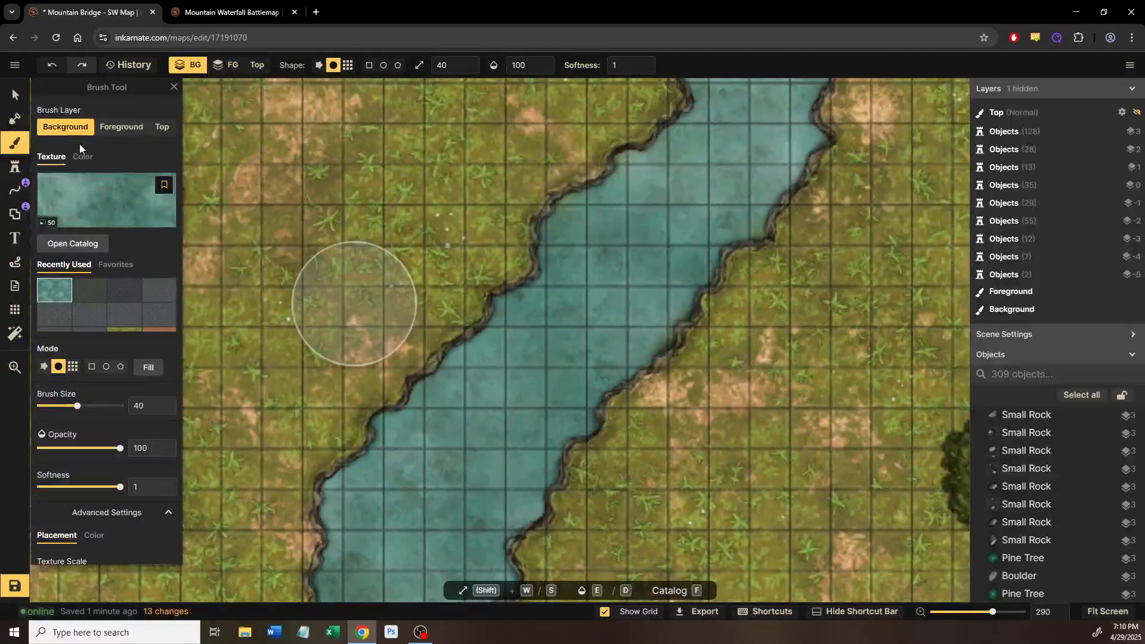
Step: Switch to the Mountain Waterfall Battlemap and select a wave in its river to examine the stamp settings
left_click(22, 95)
scroll(728, 401, "down", 3)
left_click_drag(728, 399, 598, 330)
scroll(599, 329, "down", 5)
left_click_drag(674, 257, 564, 461)
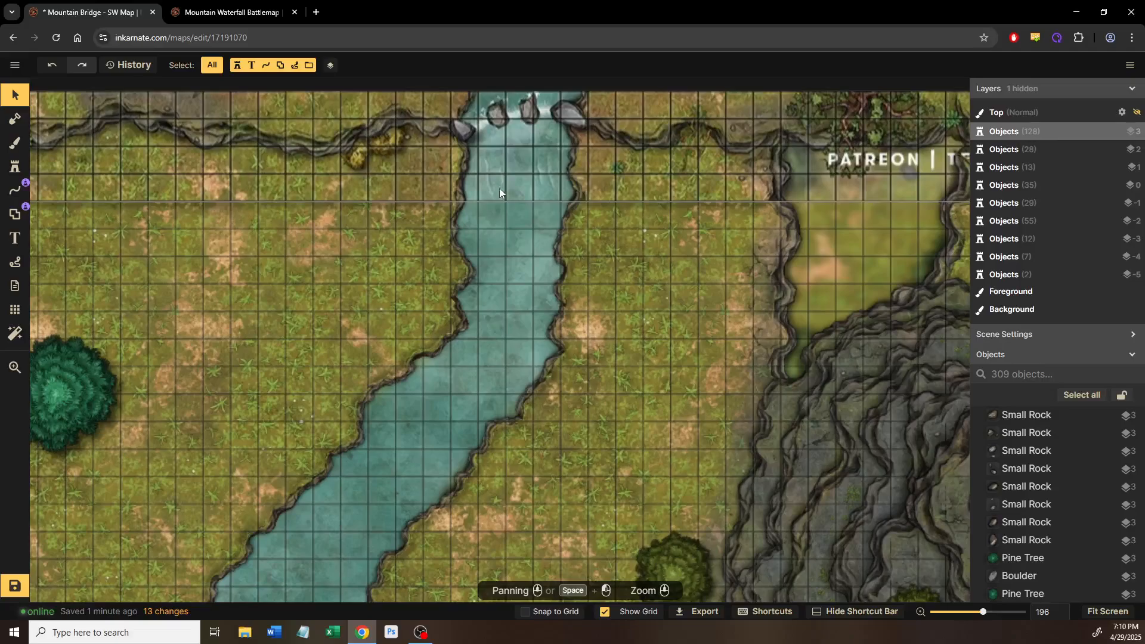
left_click(209, 13)
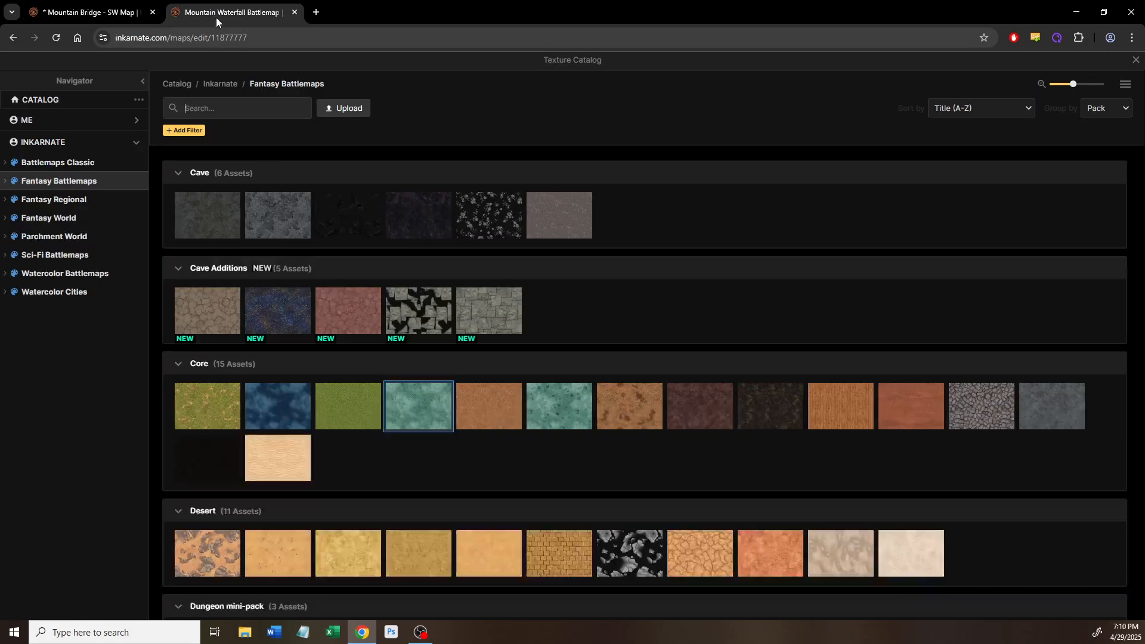
left_click(1135, 61)
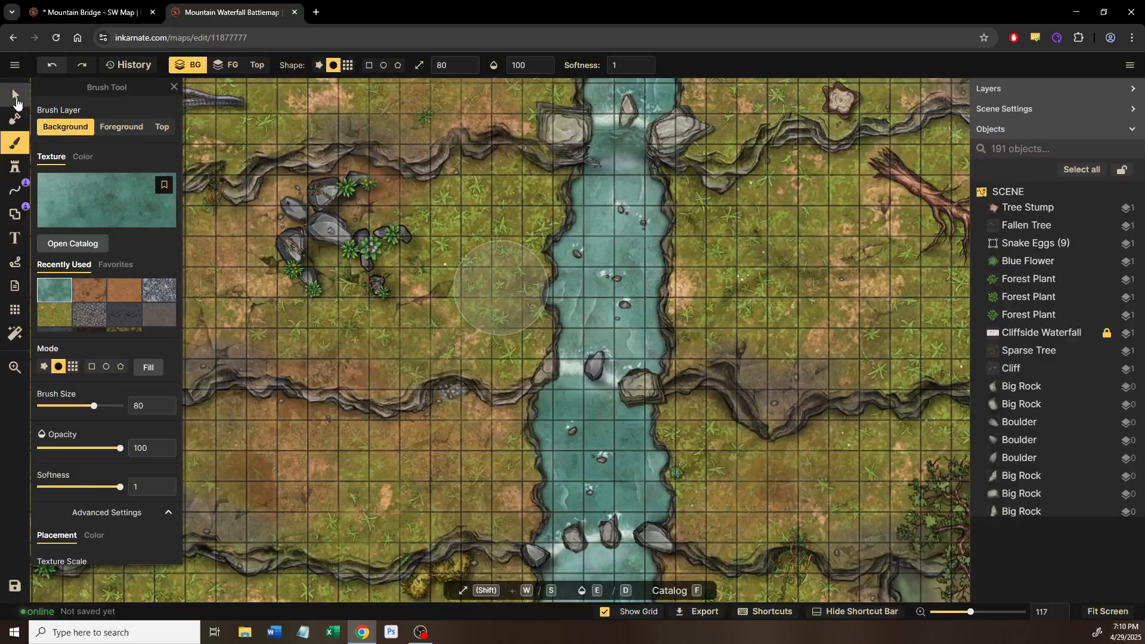
left_click(16, 96)
left_click(583, 316)
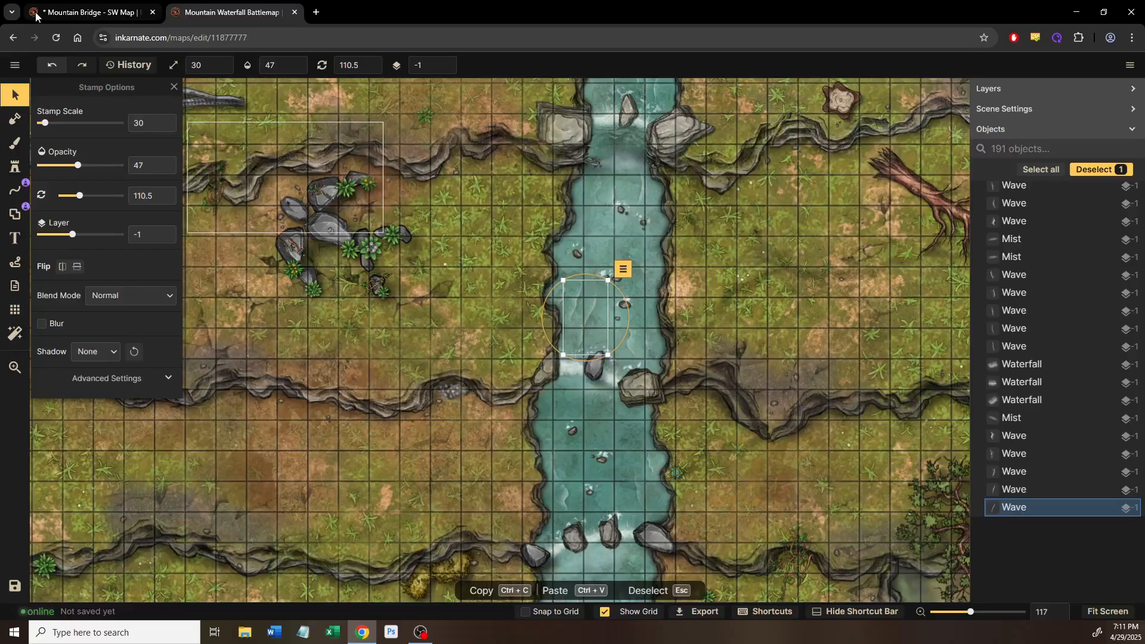
Step: Return to the Mountain Bridge map and load the 12-variant wave stamp by searching the stamp catalog for "wave"
left_click(62, 16)
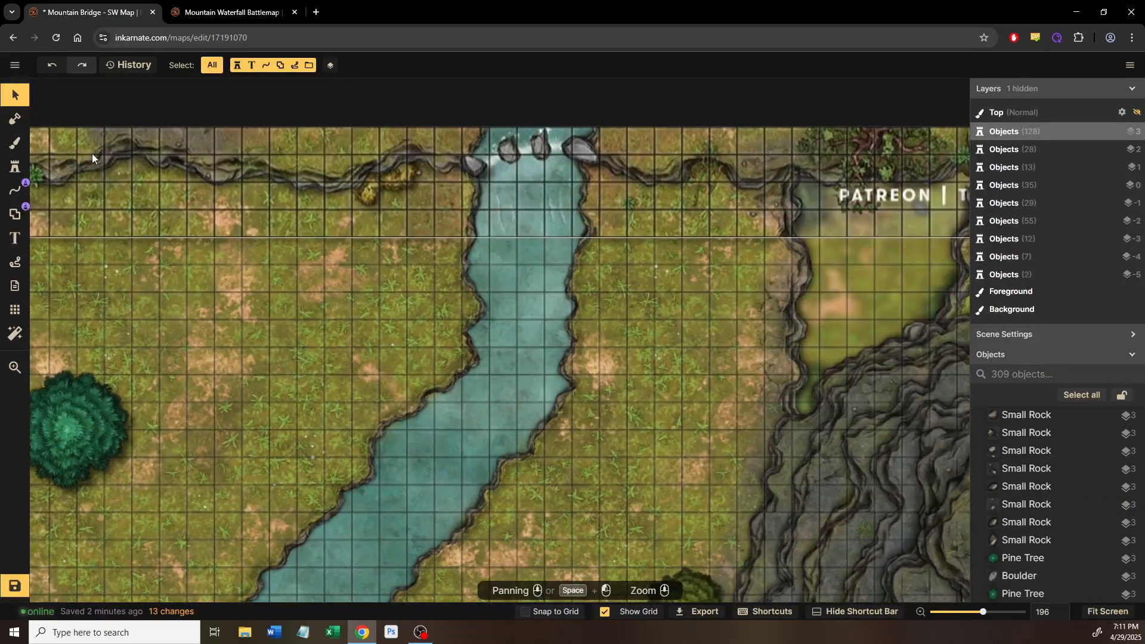
left_click(15, 168)
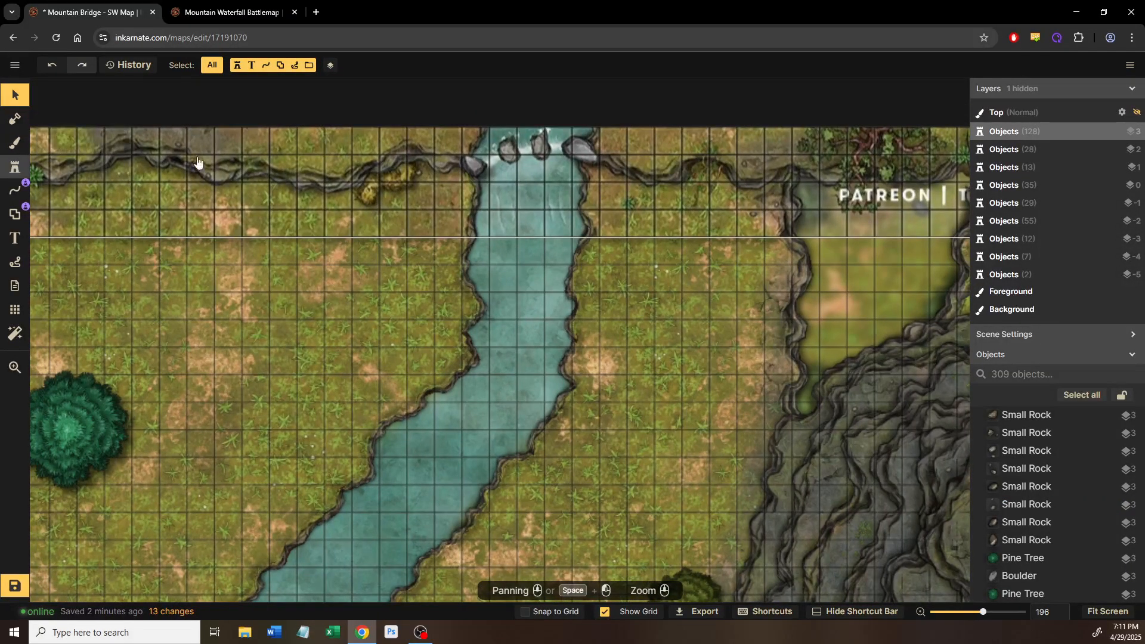
left_click(72, 192)
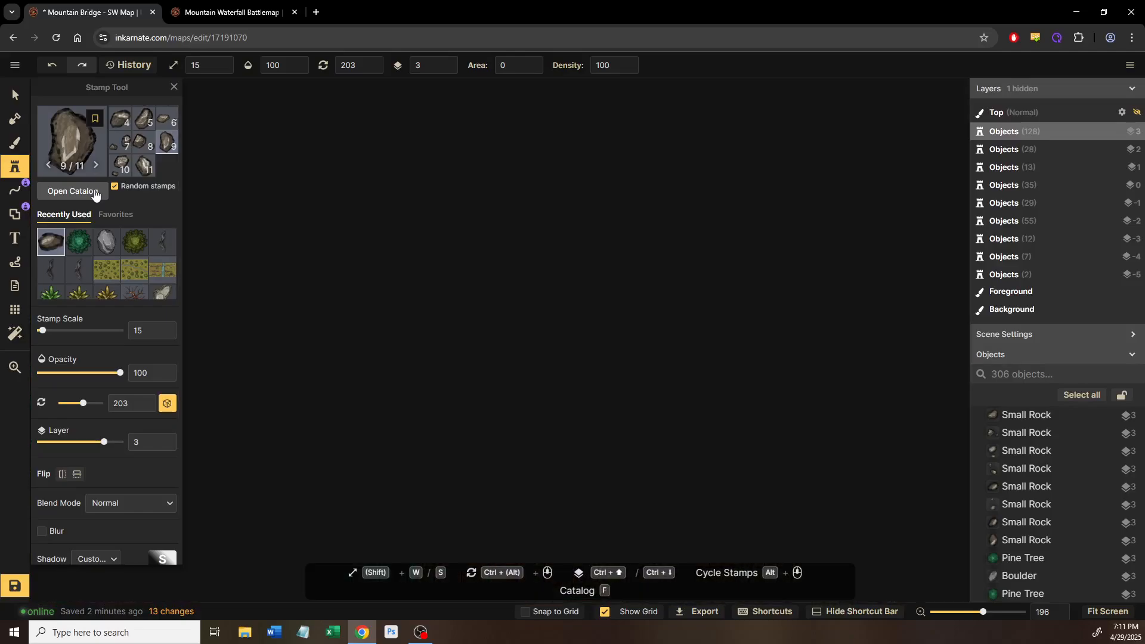
type("wave")
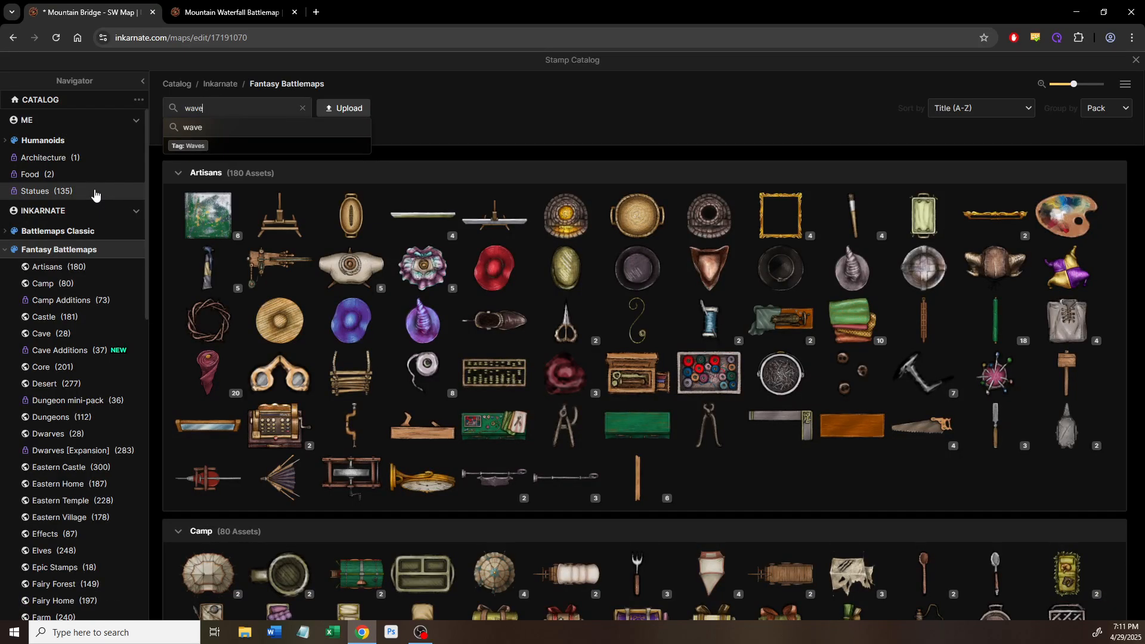
key("Return")
left_click(276, 220)
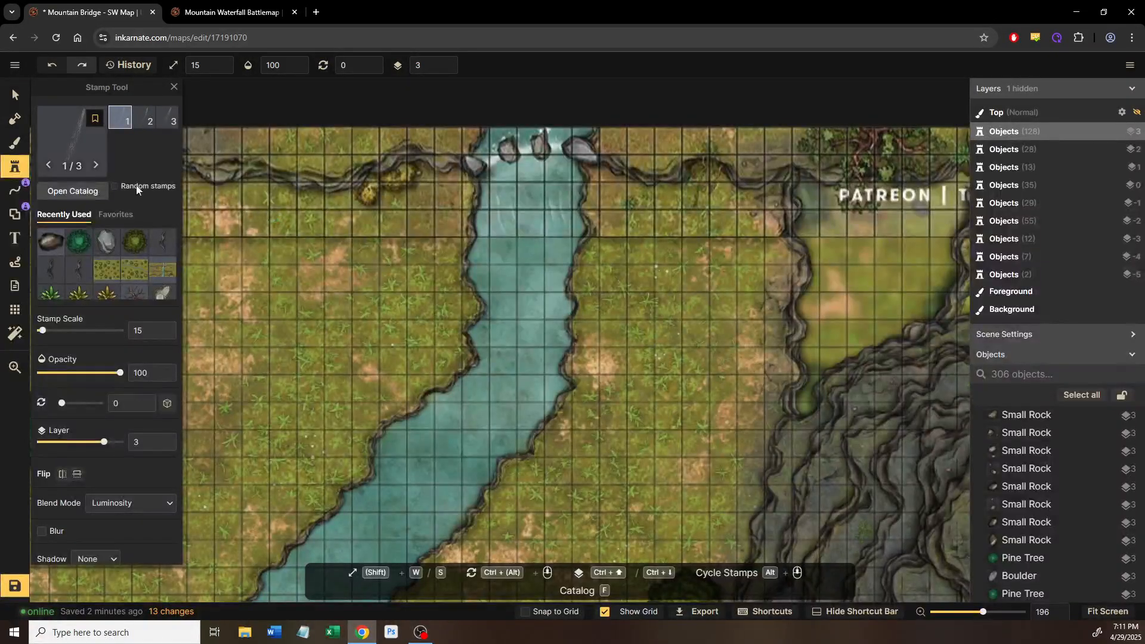
left_click(72, 191)
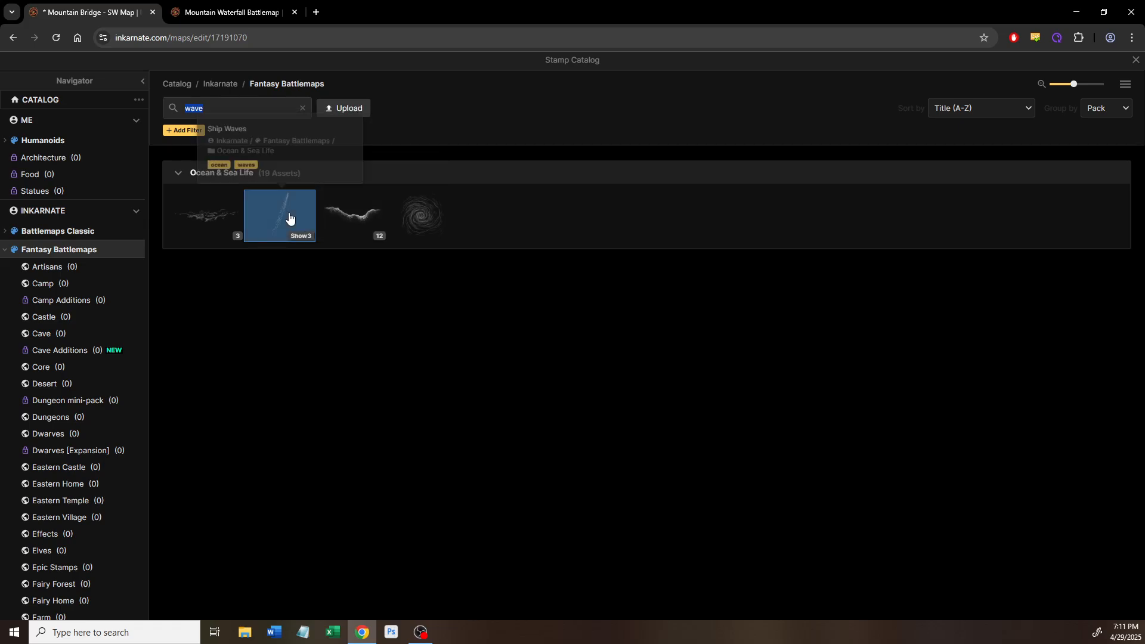
left_click(354, 218)
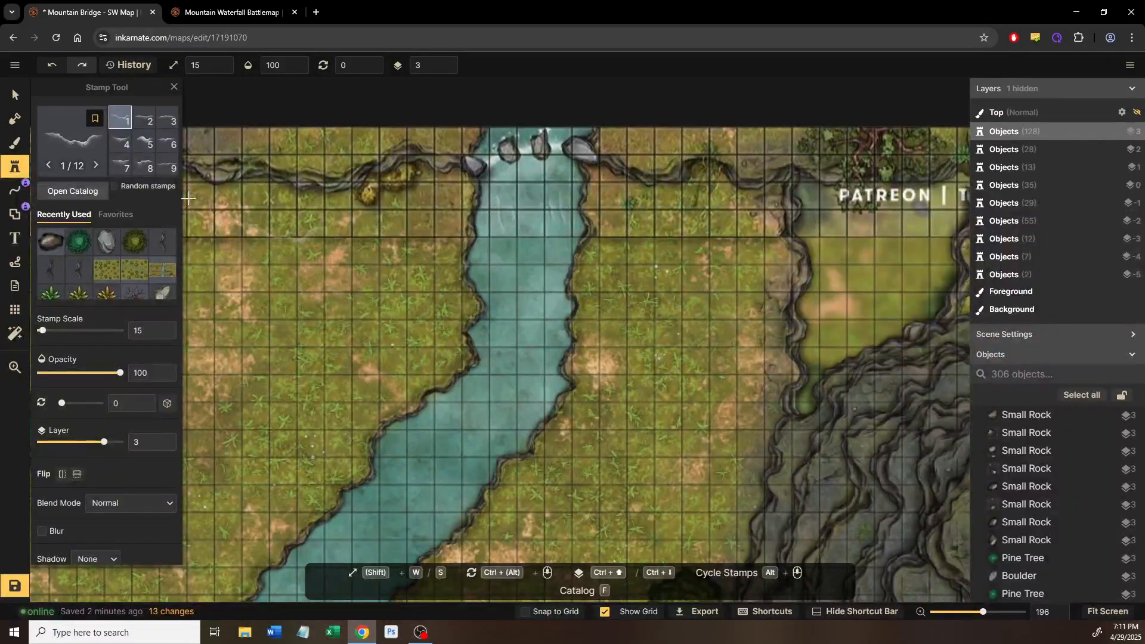
Step: Choose the third wave variant and rotate it to 150 degrees for the west bank at the river bend
scroll(531, 293, "up", 3)
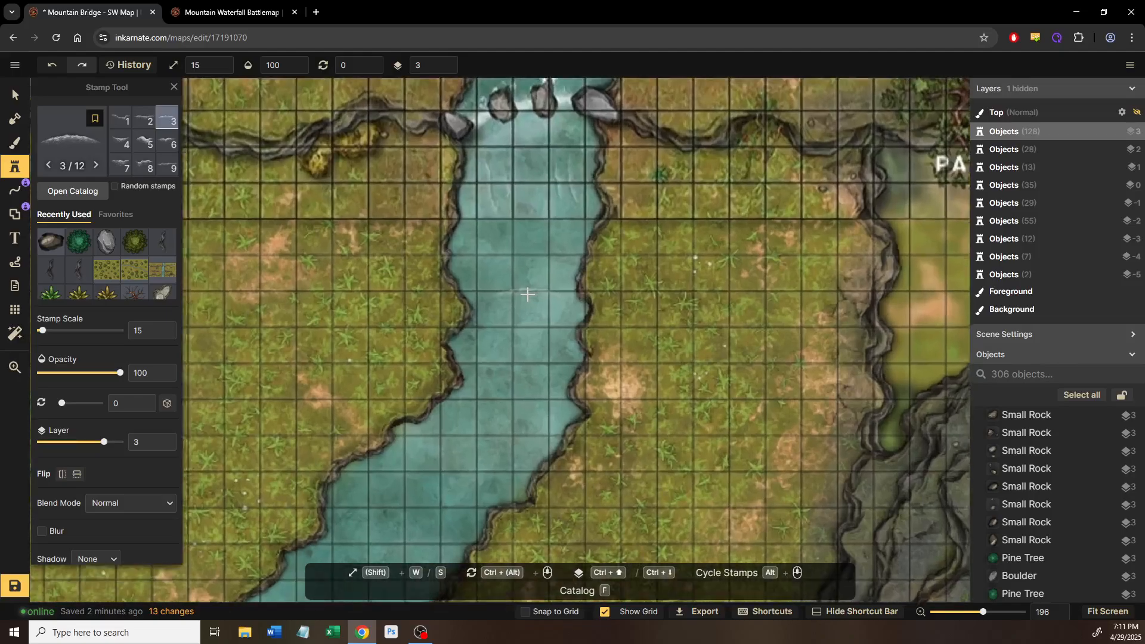
left_click_drag(551, 335, 663, 264)
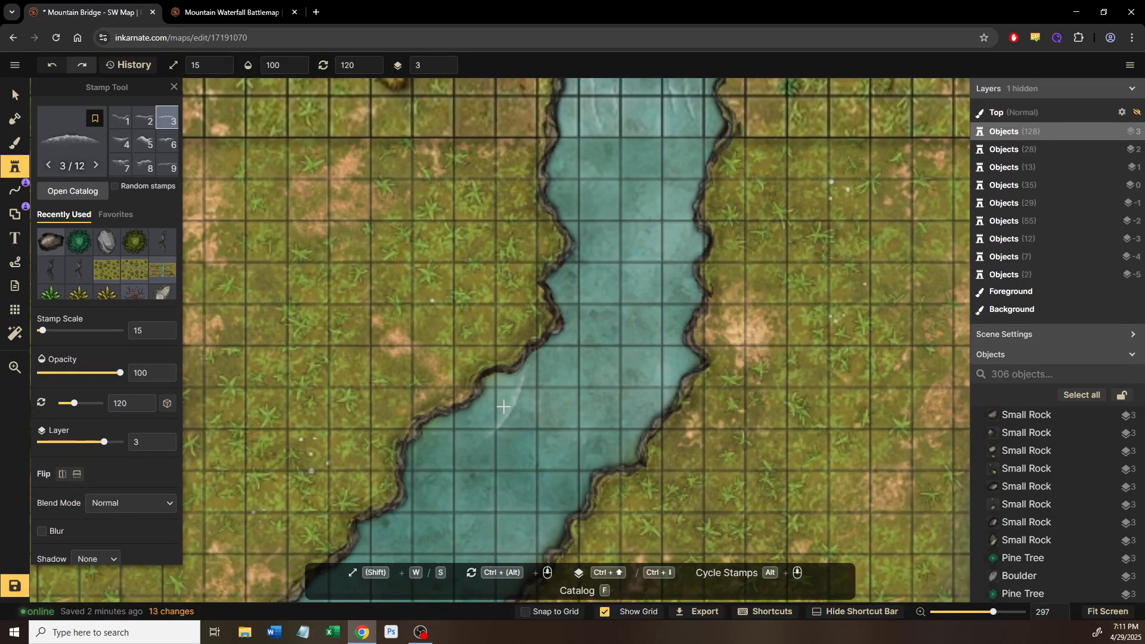
left_click_drag(504, 415, 528, 417)
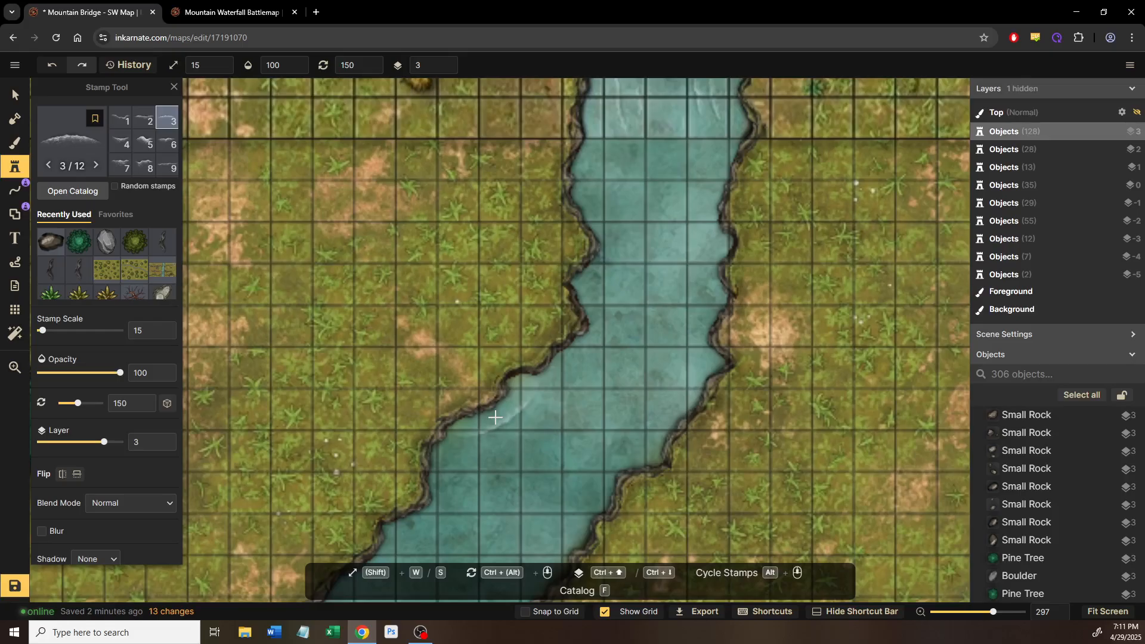
Step: Check the reference wave's settings in the Mountain Waterfall Battlemap and set the wave stamp to scale 15 and opacity 47
left_click(223, 14)
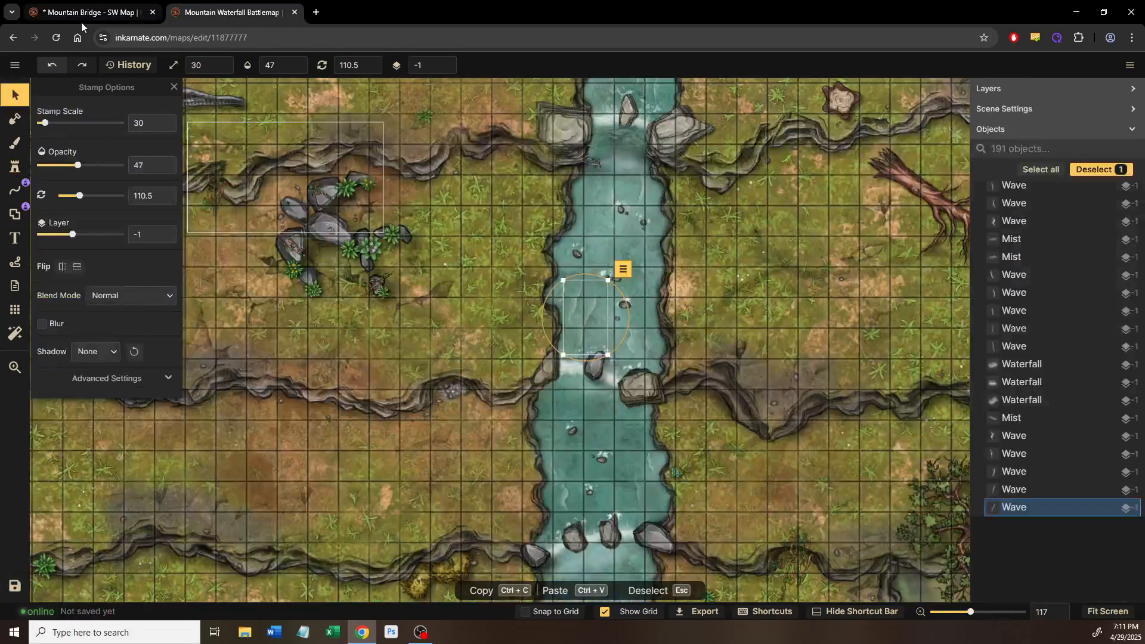
left_click(81, 23)
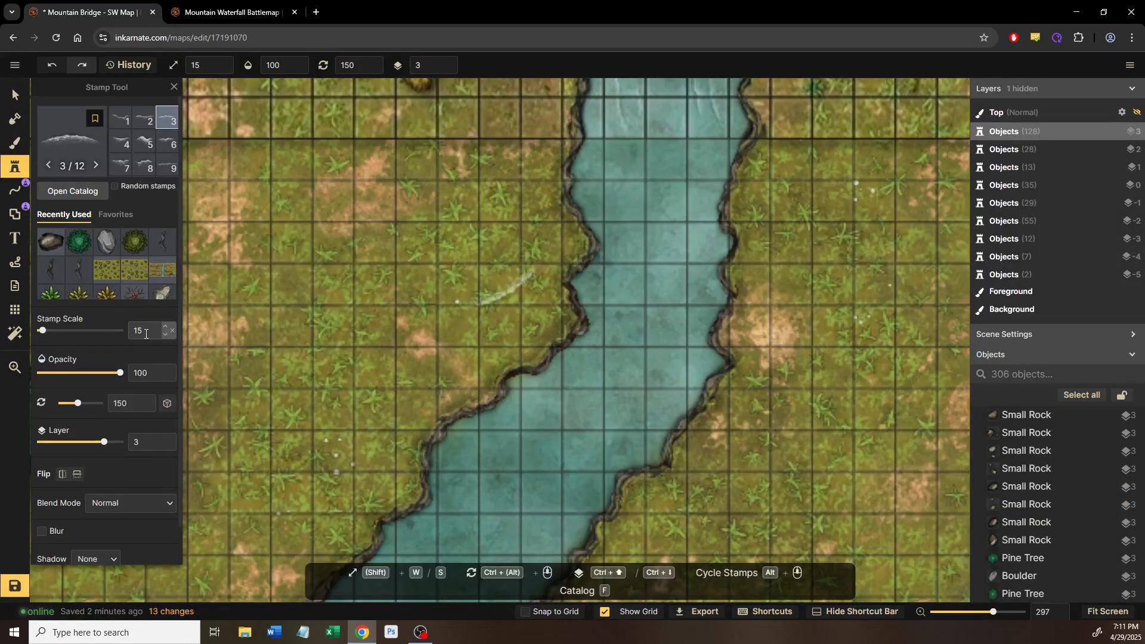
type("47")
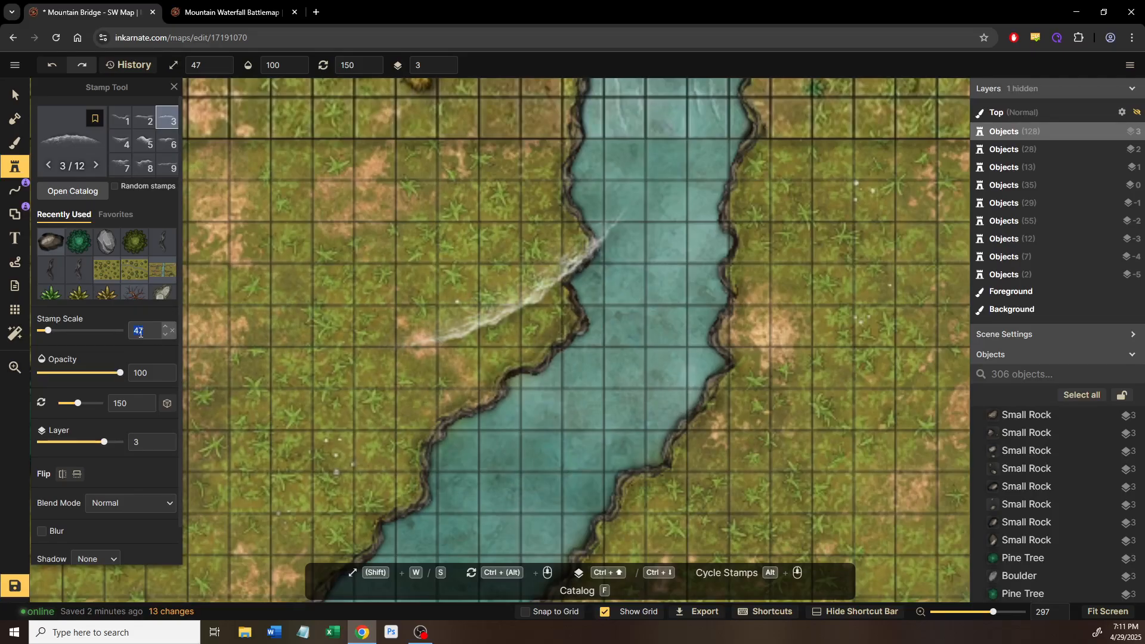
type("15")
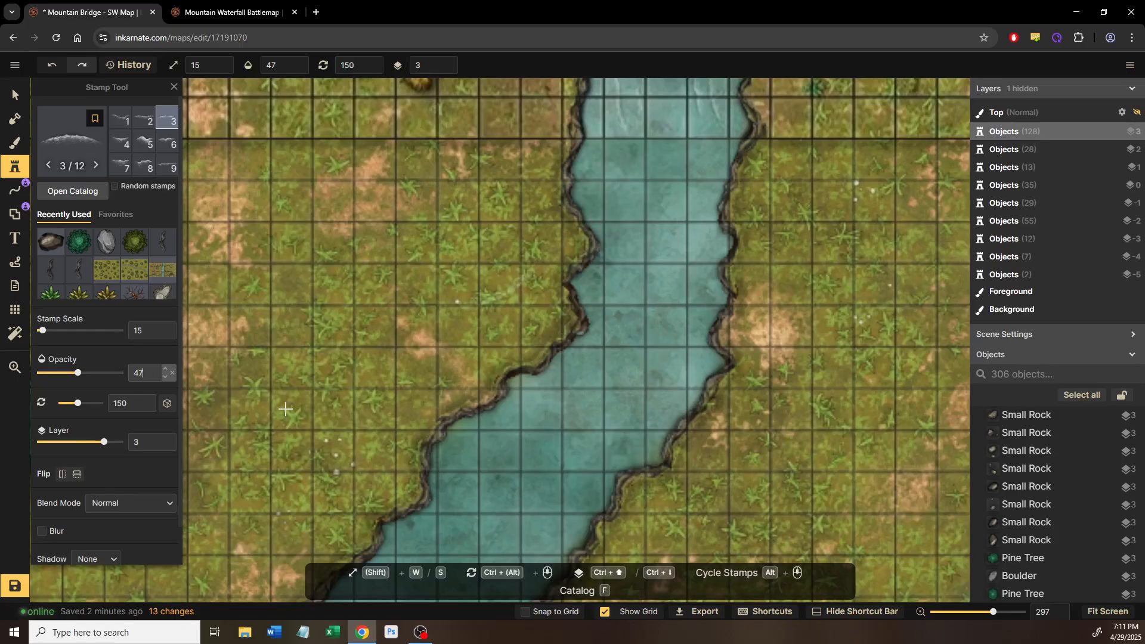
Step: Place the rotated wave on the water along the west bank at the river bend
scroll(491, 394, "up", 4)
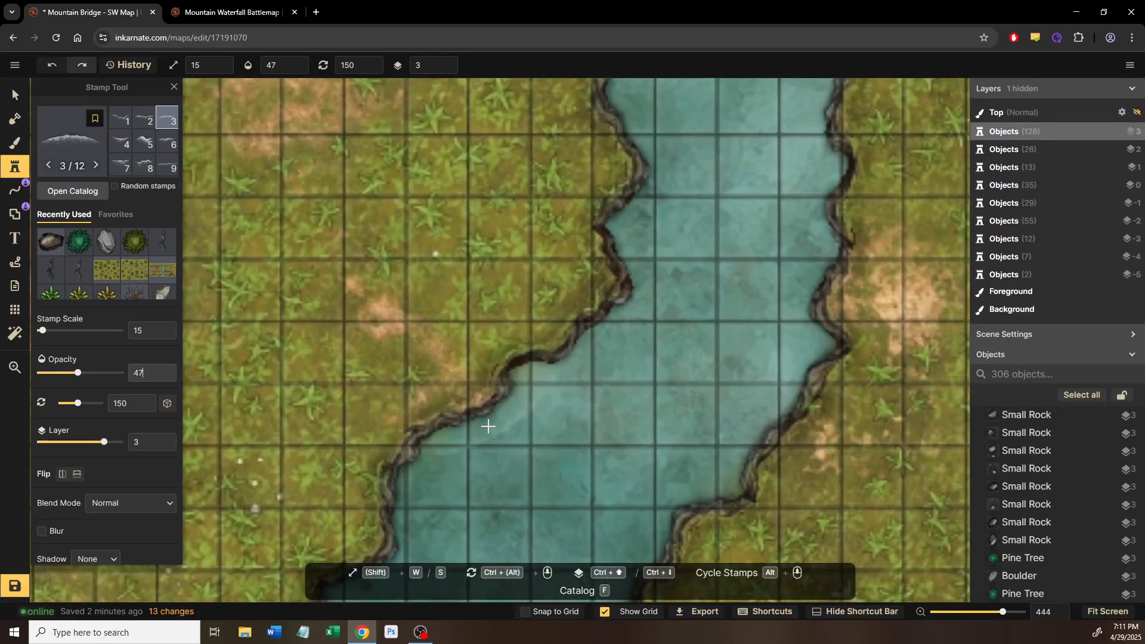
left_click(488, 426)
left_click_drag(673, 430, 580, 249)
scroll(580, 249, "up", 1)
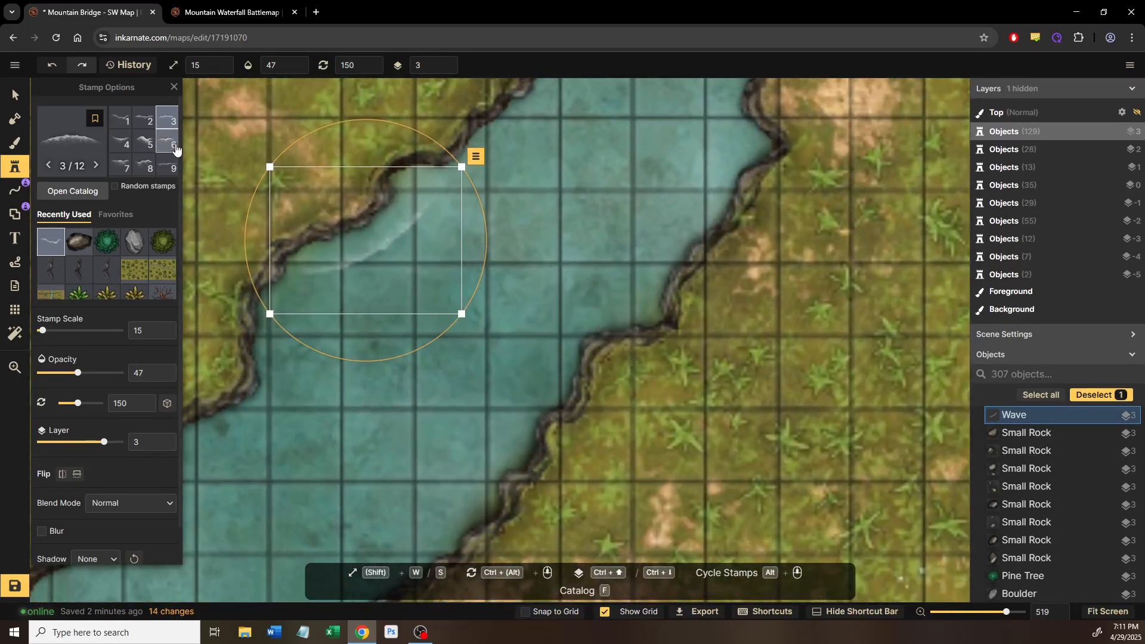
Step: Place a random wave variant in the inlet along the east bank at the river bend and rotate it to 315 degrees
left_click(617, 287)
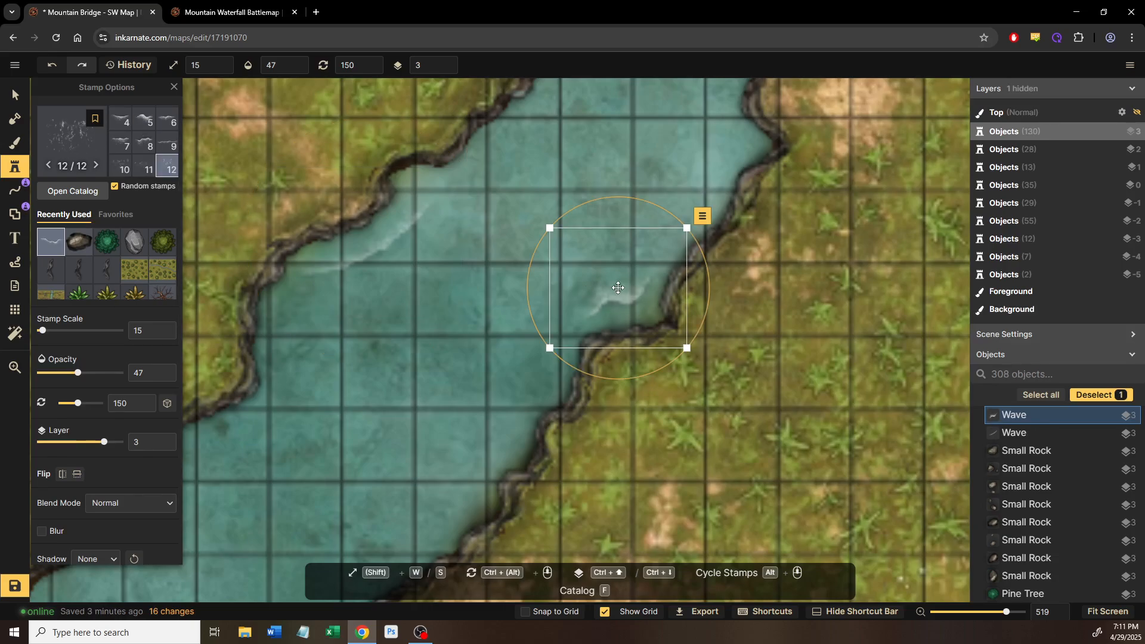
scroll(618, 288, "up", 11)
left_click_drag(618, 285, 629, 290)
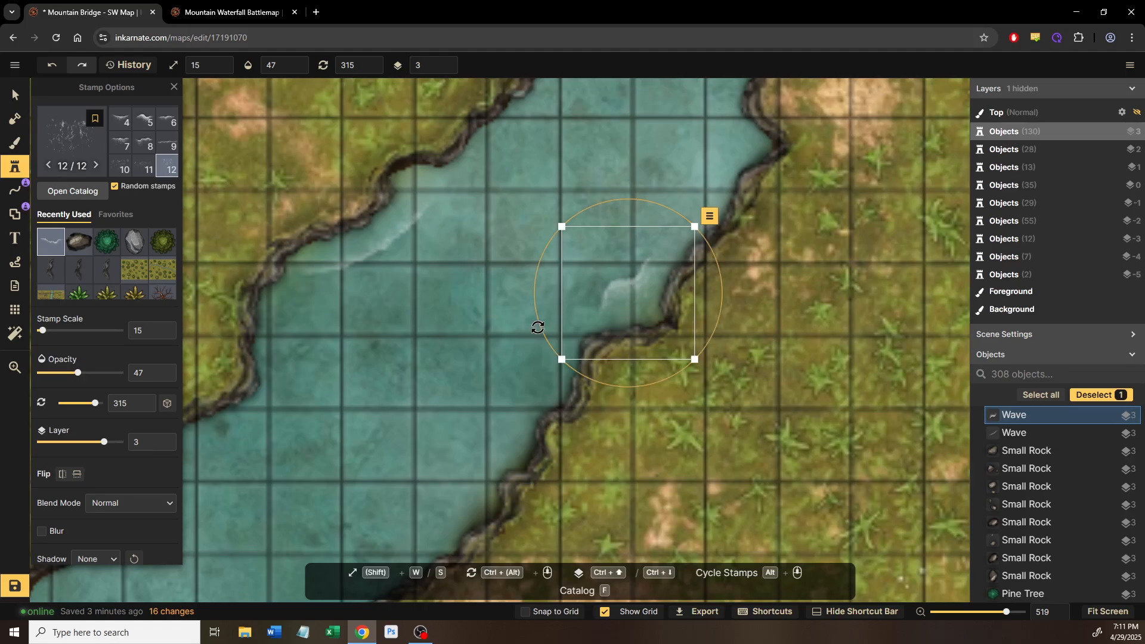
scroll(537, 327, "down", 3)
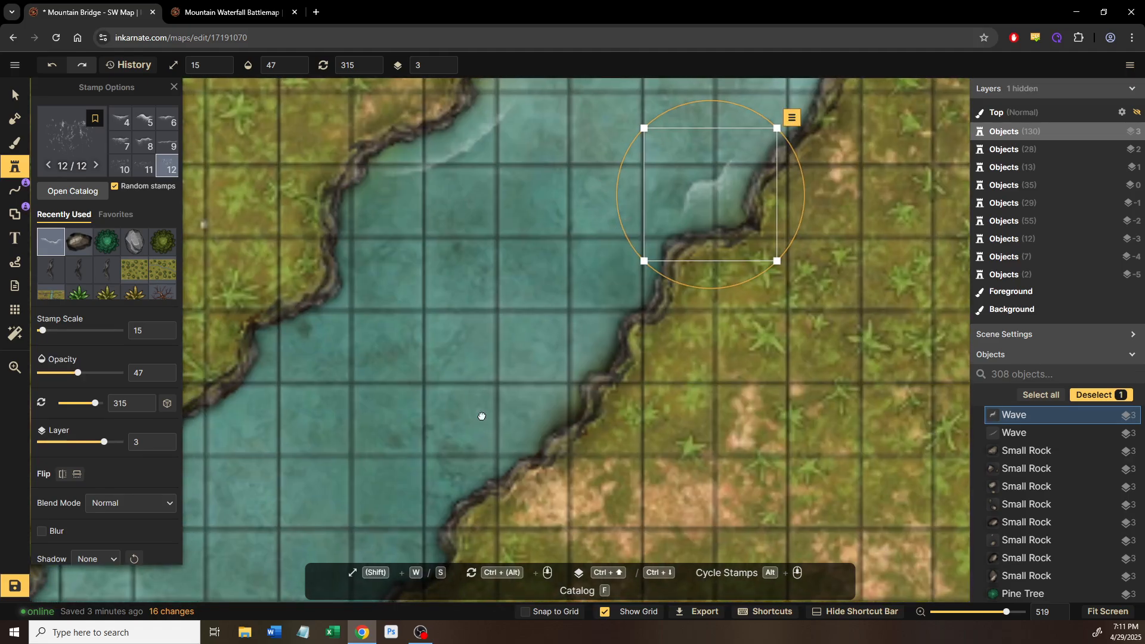
Step: Place another random wave beside the west bank just upstream of the bend and rotate it to 285 degrees
scroll(495, 394, "up", 5)
left_click(468, 229)
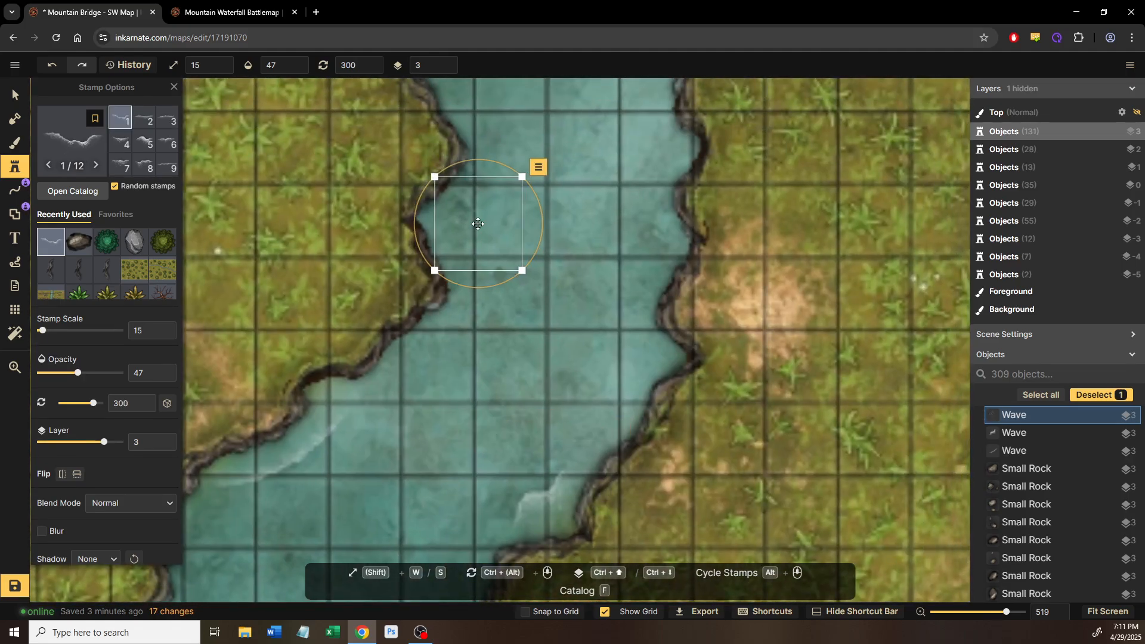
scroll(460, 225, "up", 2)
Step: Place a random wave along the east bank downstream of the bend, rotated to 300 degrees with opacity lowered to 24
left_click_drag(535, 391, 733, 210)
left_click_drag(507, 316, 683, 152)
left_click_drag(554, 427, 626, 350)
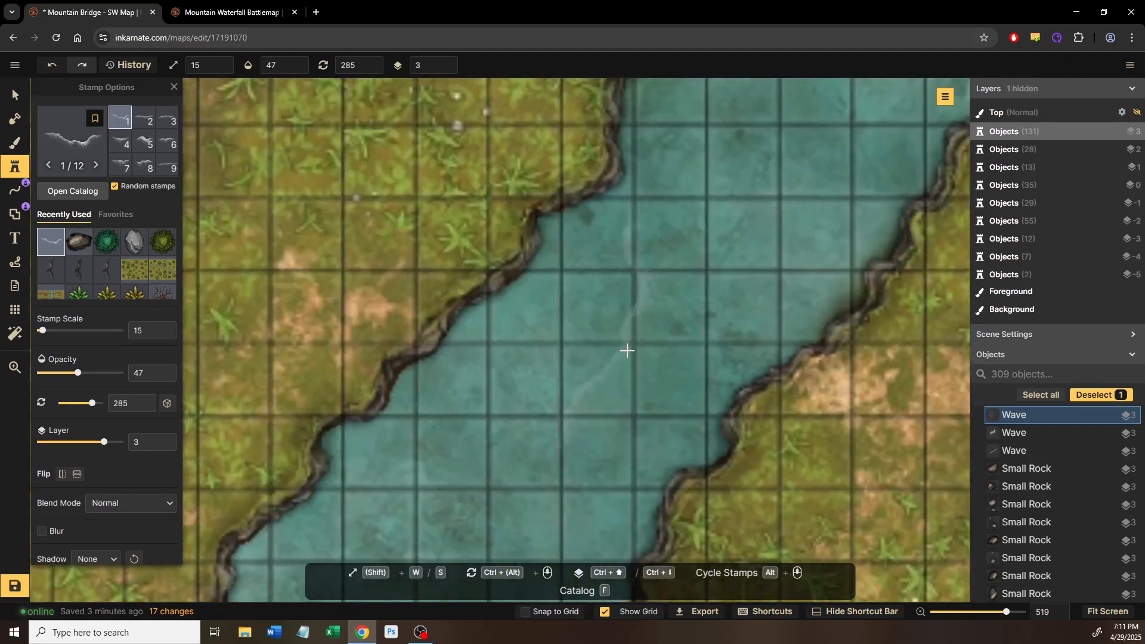
scroll(800, 289, "up", 2)
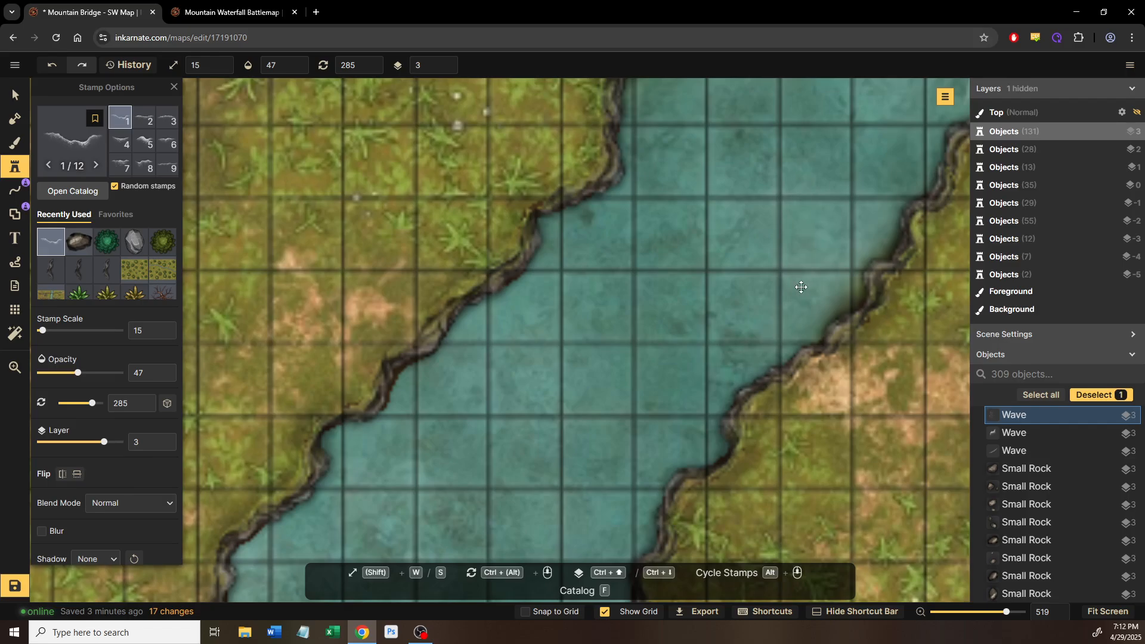
left_click(800, 288)
scroll(800, 288, "down", 1)
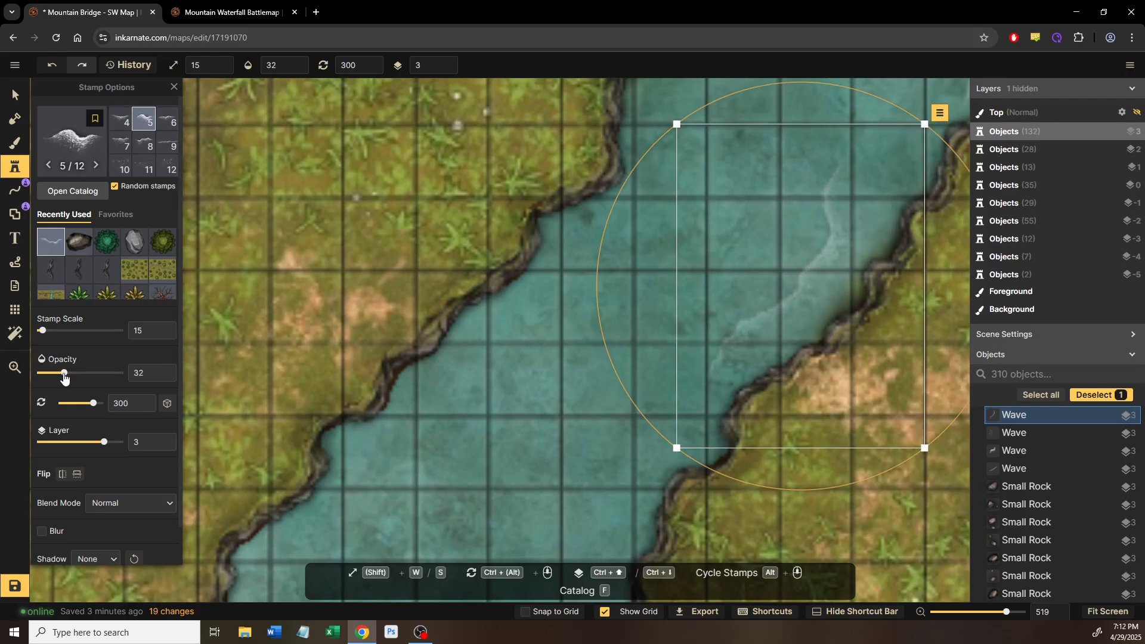
Step: Add a wave along the west bank farther downstream, rotate it to 135 degrees and move it close to the shoreline
left_click_drag(439, 296, 582, 236)
left_click(554, 351)
scroll(561, 352, "down", 9)
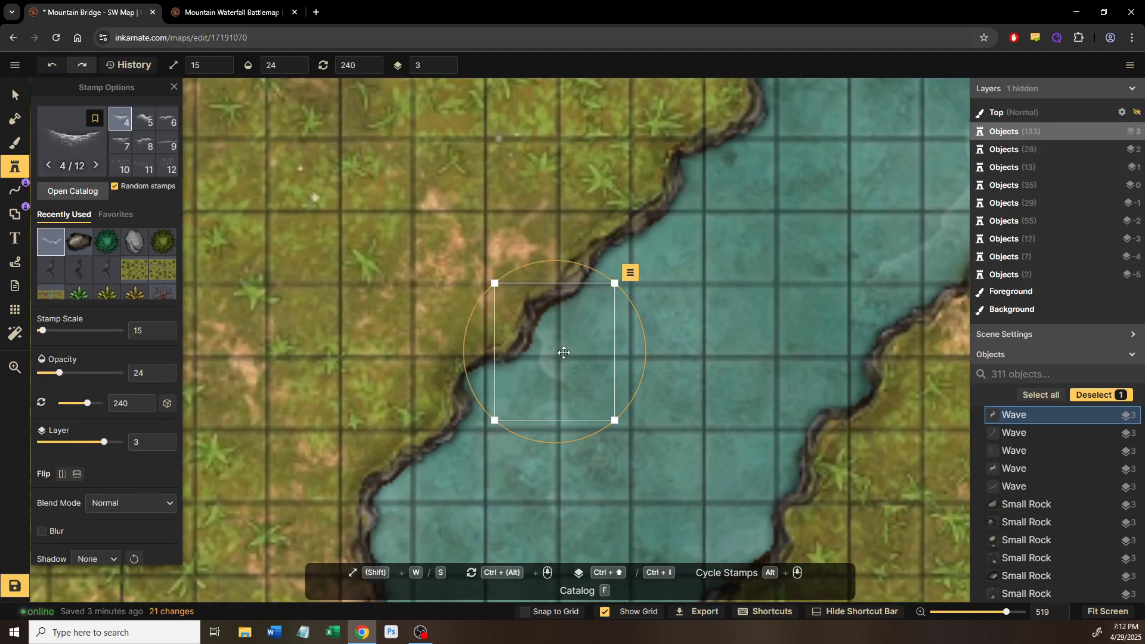
left_click_drag(563, 353, 586, 312)
scroll(586, 312, "down", 2)
Step: Place another wave in the next west bank inlet downstream and set its opacity to 38
left_click_drag(549, 439, 566, 294)
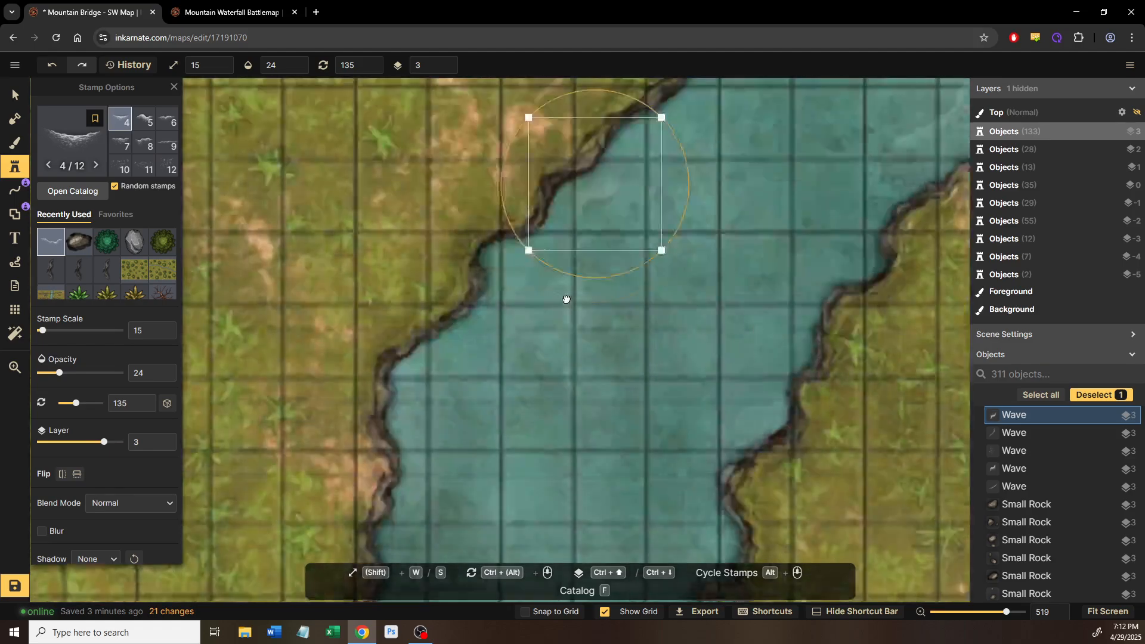
left_click(432, 343)
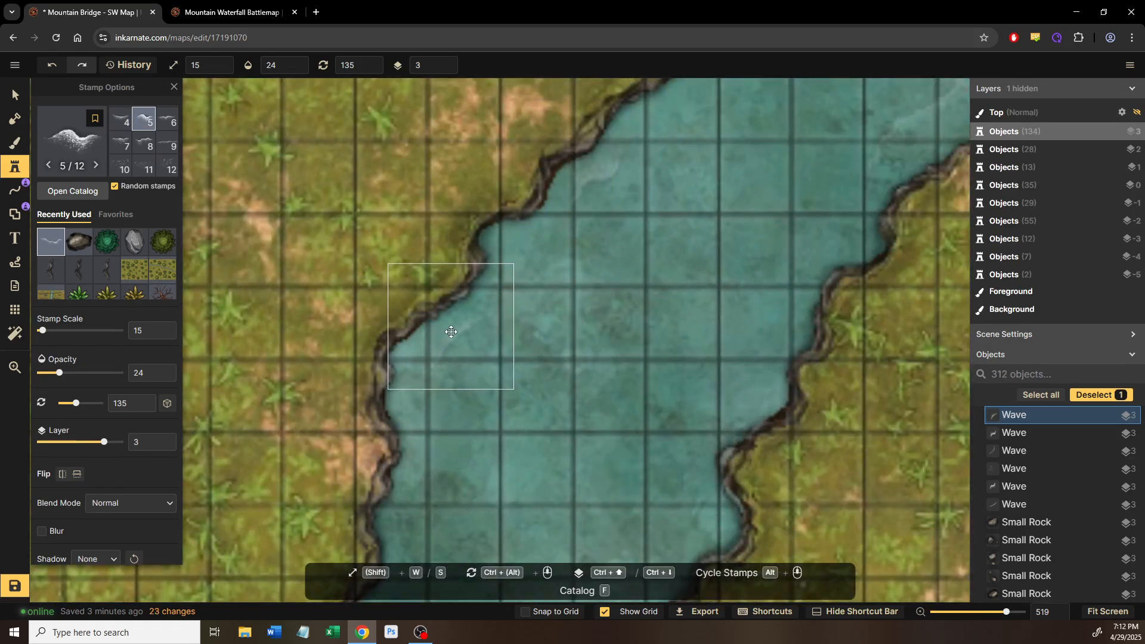
left_click(71, 373)
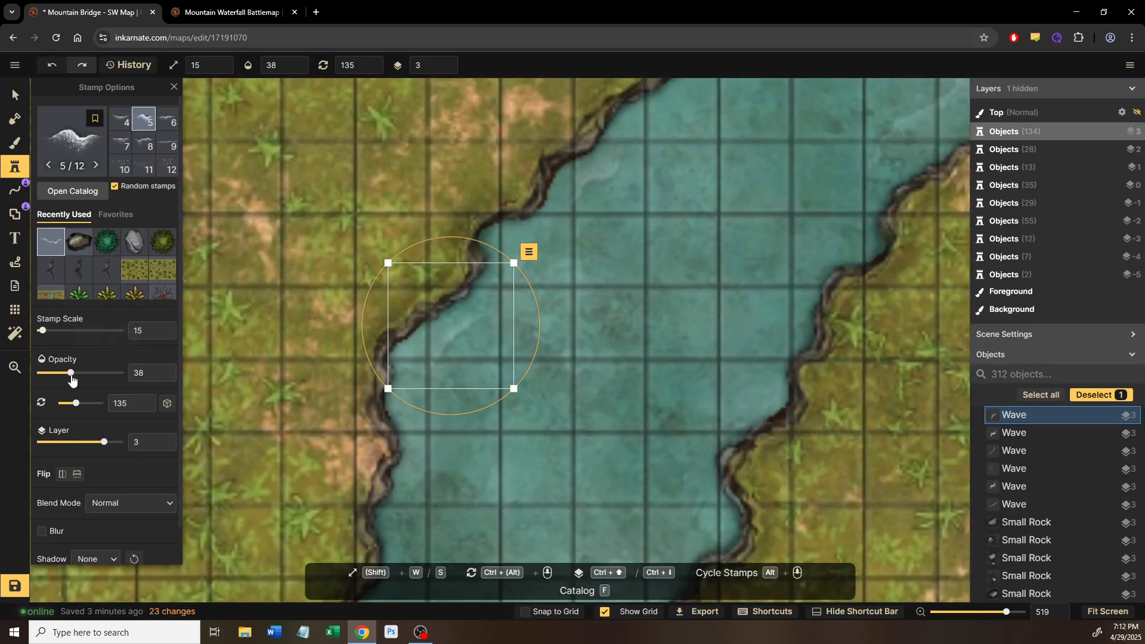
Step: Place a wave in the east bank inlet of the lower river, rotated to 300 degrees with opacity 29
scroll(557, 304, "up", 3)
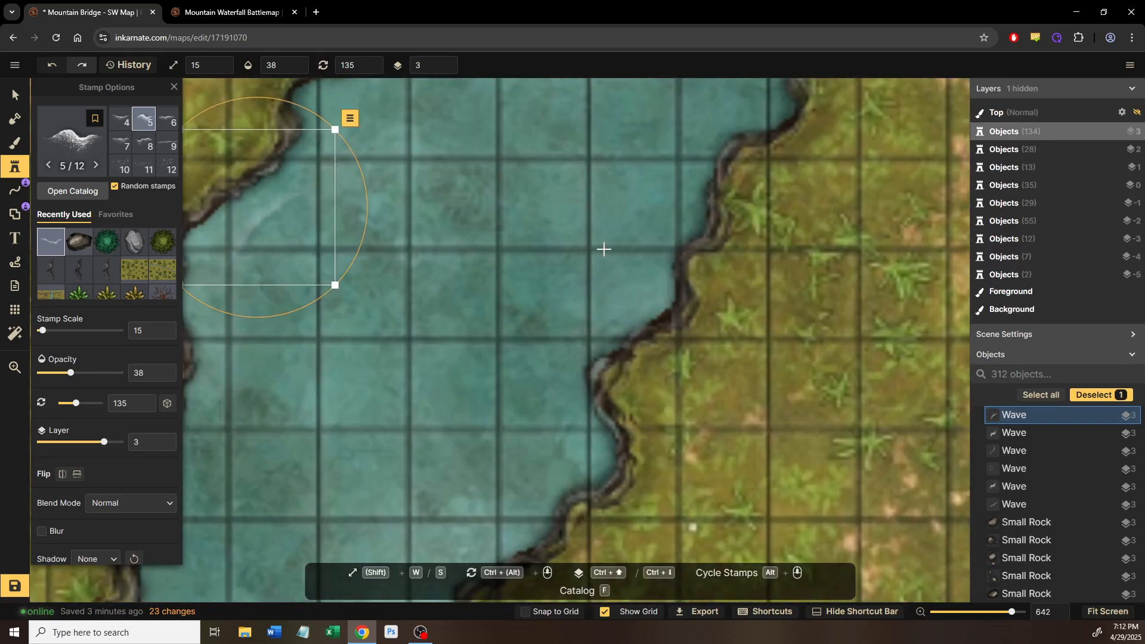
left_click(604, 249)
scroll(613, 255, "down", 10)
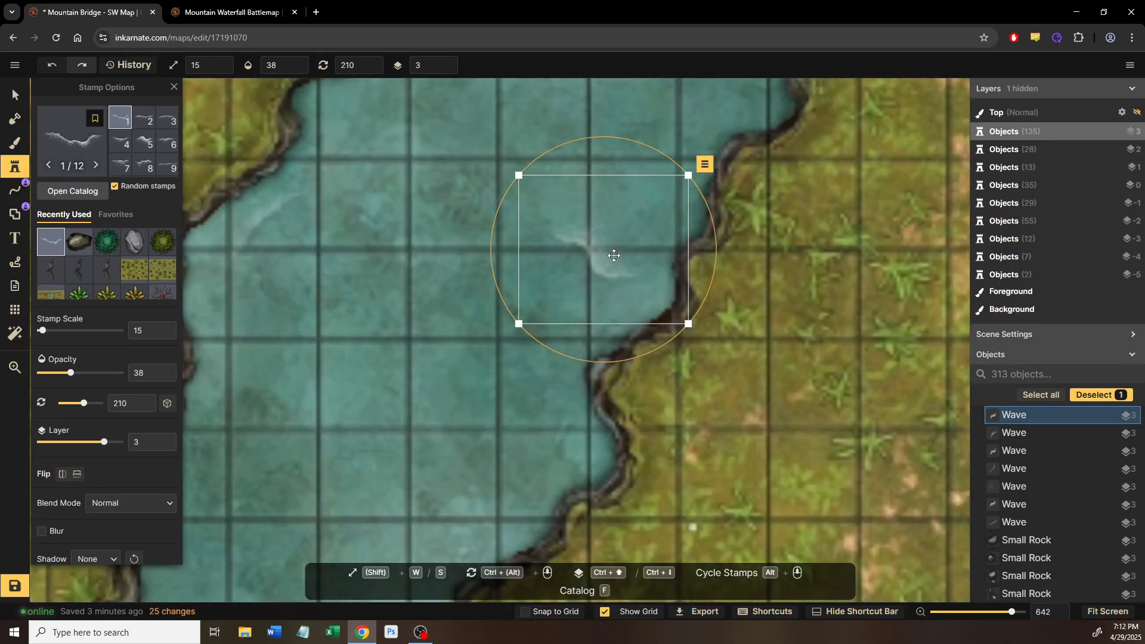
scroll(620, 241, "down", 1)
left_click_drag(614, 235, 633, 282)
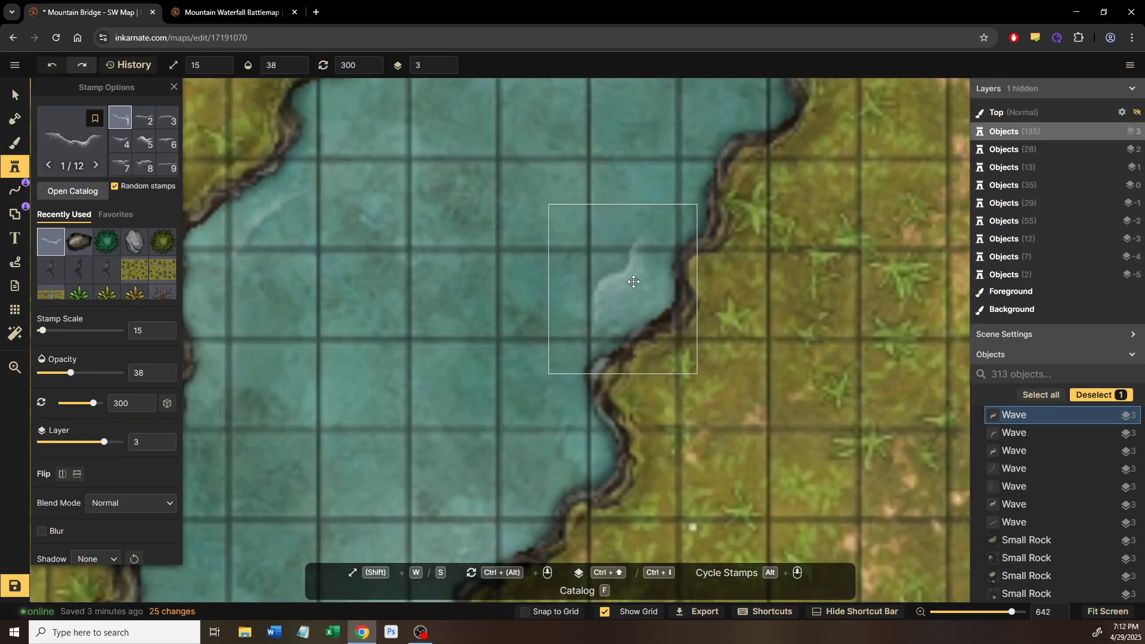
left_click(62, 376)
Step: Place one more random wave at 300 degrees and opacity 29 along the east bank near the river's southern end
left_click_drag(583, 414, 637, 225)
left_click_drag(503, 327, 549, 323)
scroll(442, 460, "down", 5)
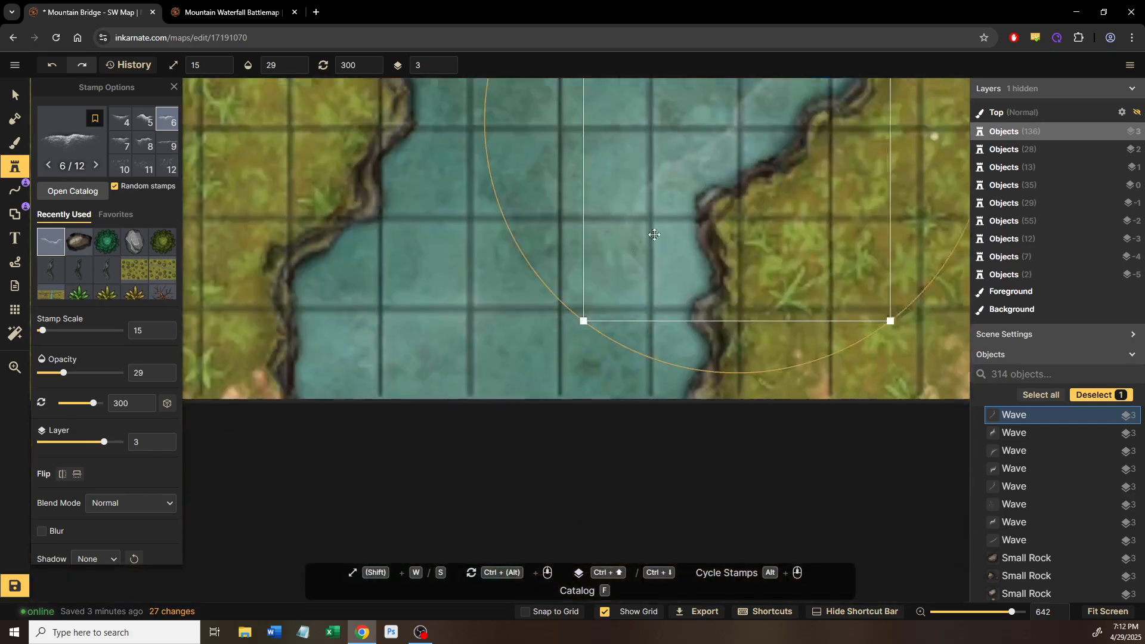
left_click_drag(526, 251, 417, 550)
left_click_drag(636, 189, 544, 417)
left_click_drag(525, 313, 615, 212)
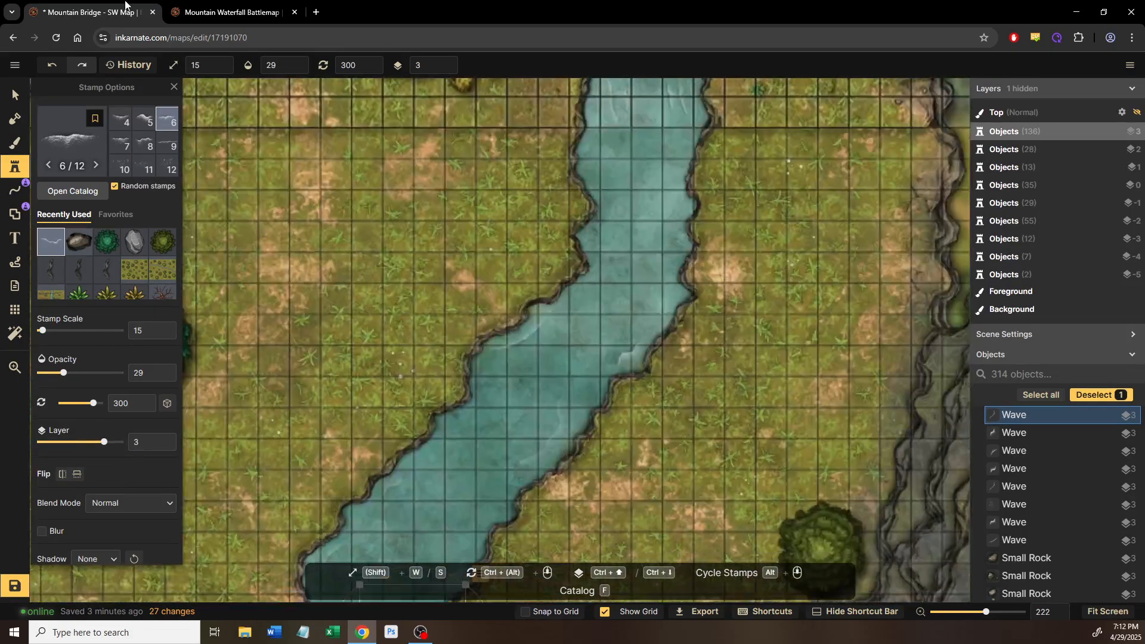
Step: Switch to the Mountain Waterfall Battlemap and examine its recently used brush textures and the ground shading beside the river
left_click(205, 16)
left_click_drag(577, 434, 534, 381)
left_click(12, 147)
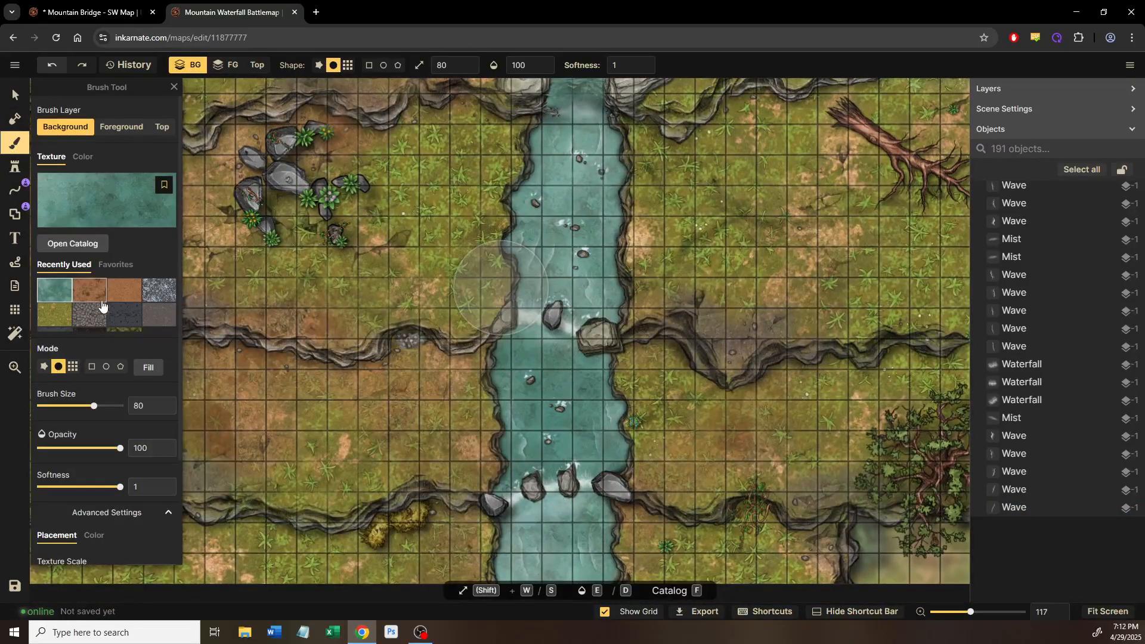
left_click(150, 295)
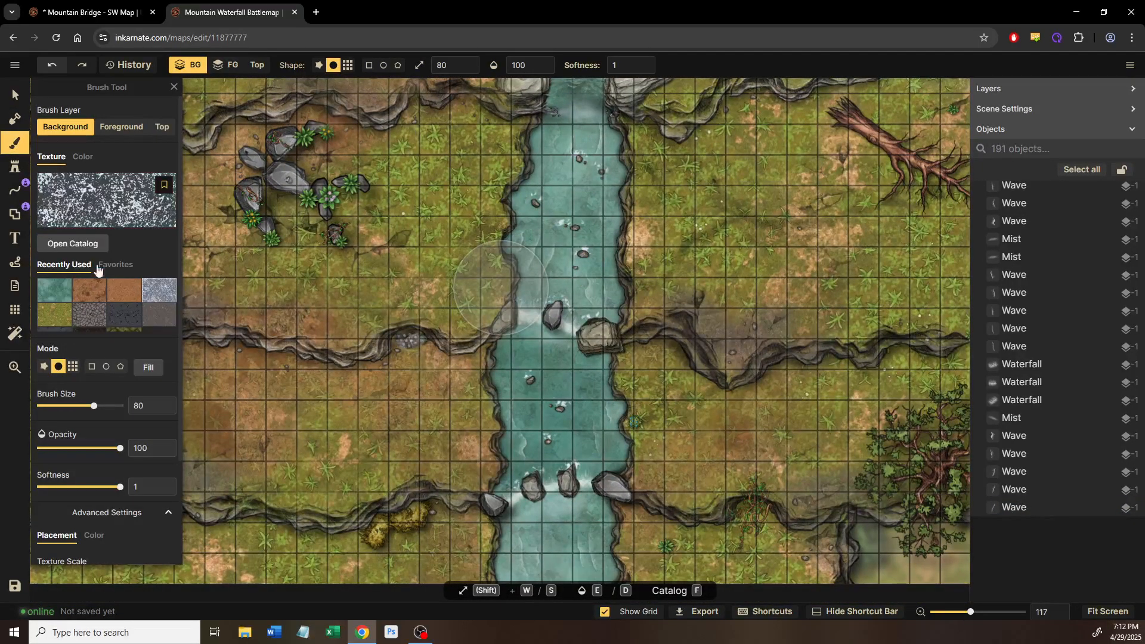
left_click_drag(714, 336, 647, 334)
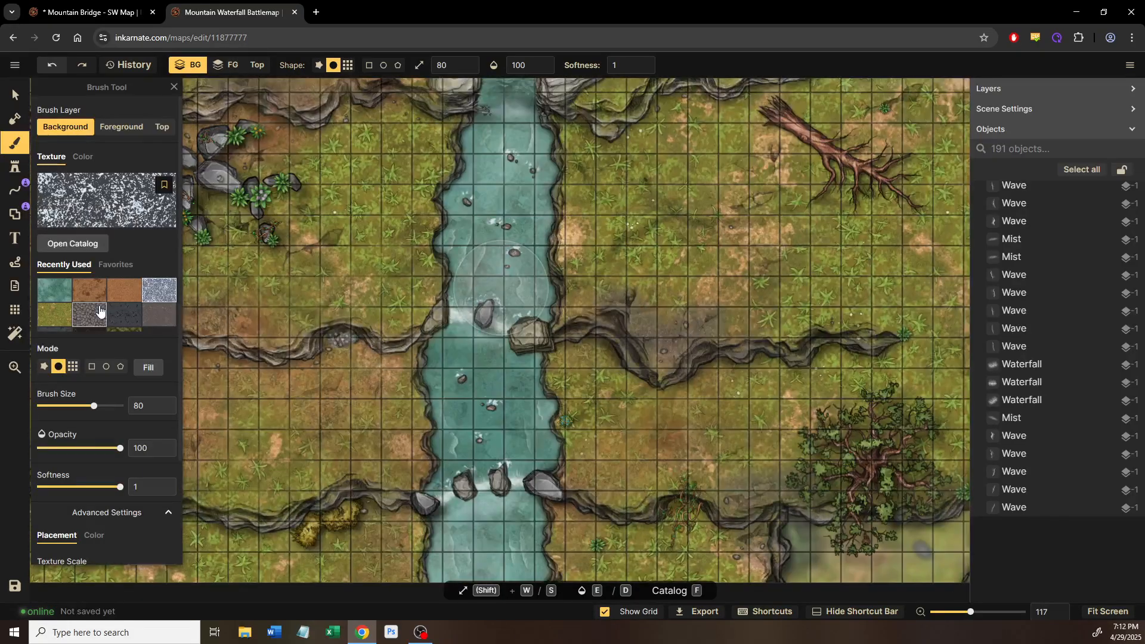
scroll(100, 310, "down", 1)
left_click_drag(326, 305, 517, 310)
scroll(93, 305, "up", 1)
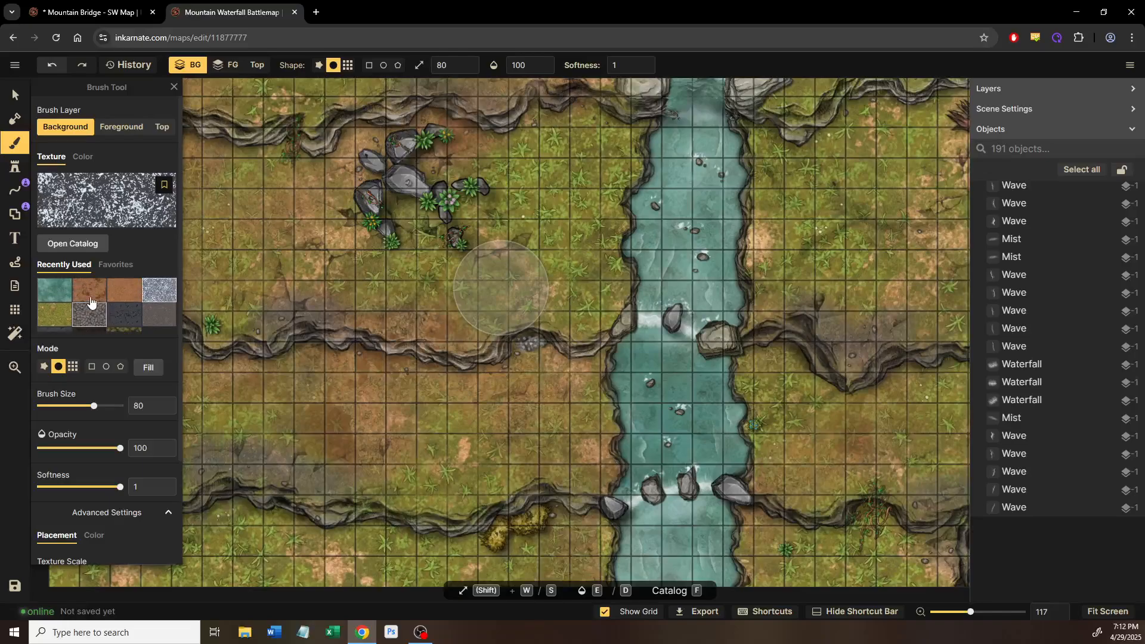
Step: Return to the Mountain Bridge map and bring the grassland west of the river into view
left_click(116, 12)
left_click_drag(514, 304, 668, 308)
left_click_drag(405, 314, 590, 460)
left_click_drag(595, 344, 543, 310)
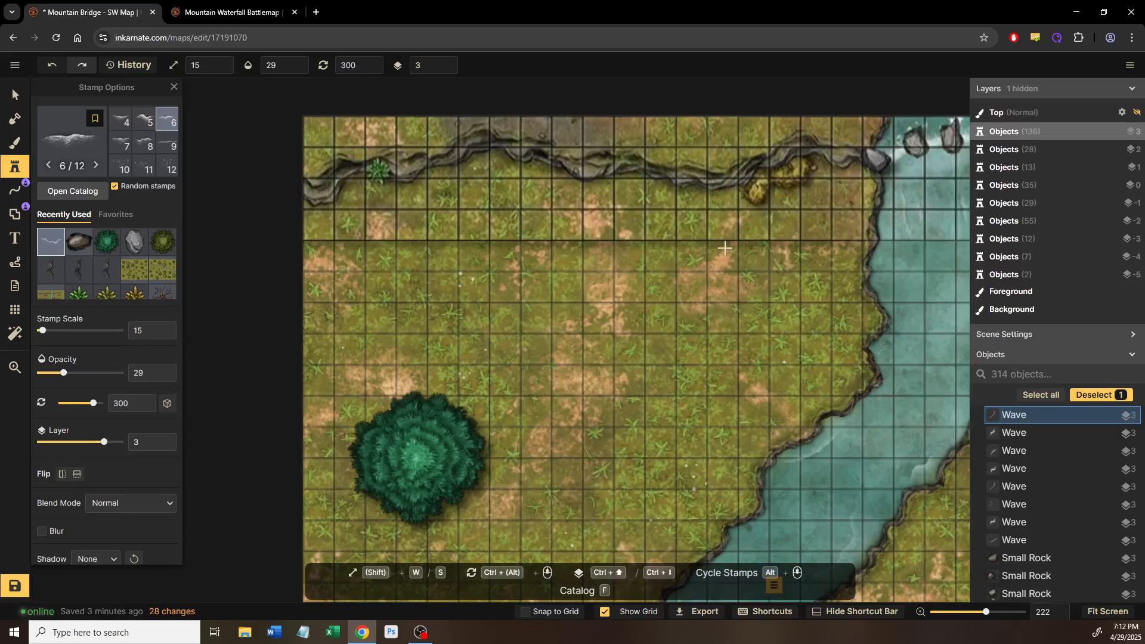
left_click(73, 190)
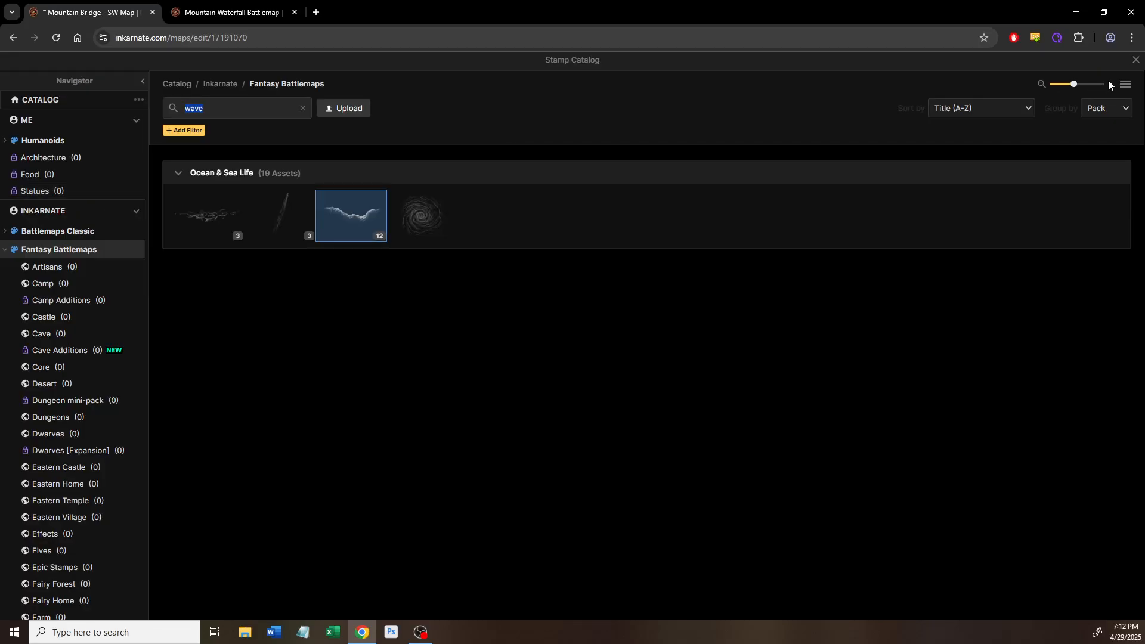
left_click(1139, 65)
Step: Set up the Brush tool with the orange-brown dirt texture at opacity 35 on the Foreground layer
left_click(15, 142)
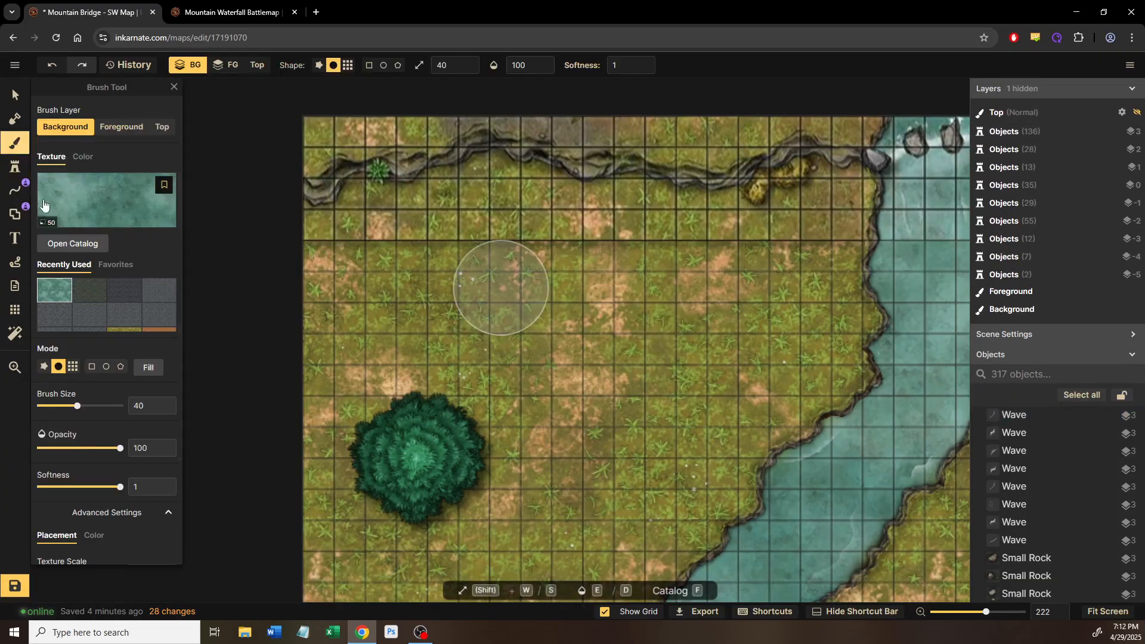
scroll(152, 279, "down", 1)
scroll(144, 252, "down", 1)
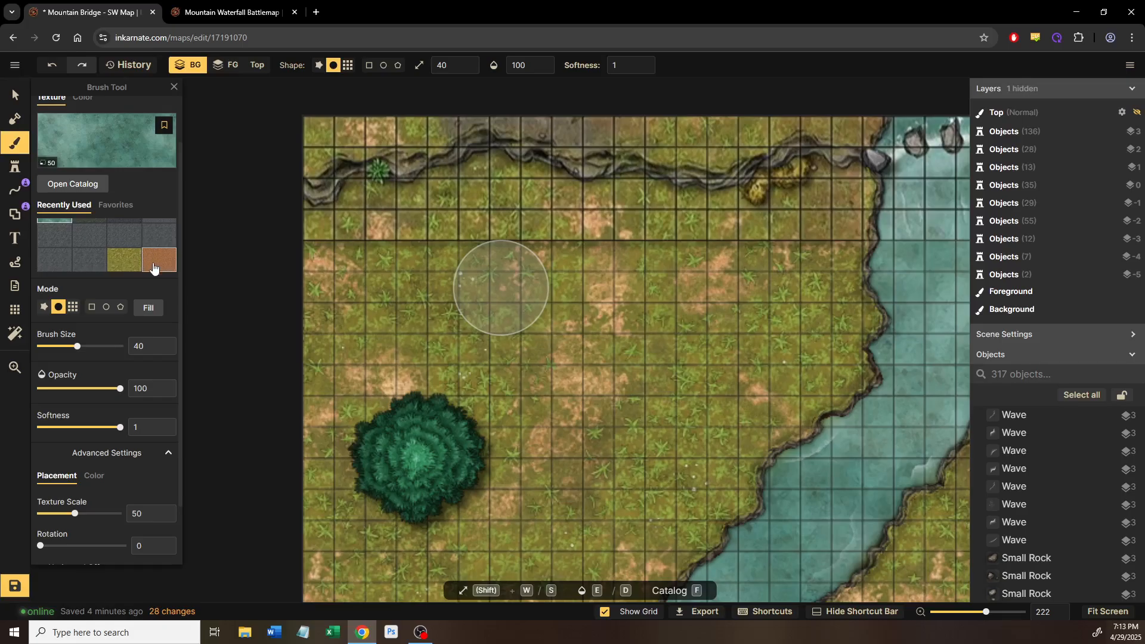
left_click(158, 260)
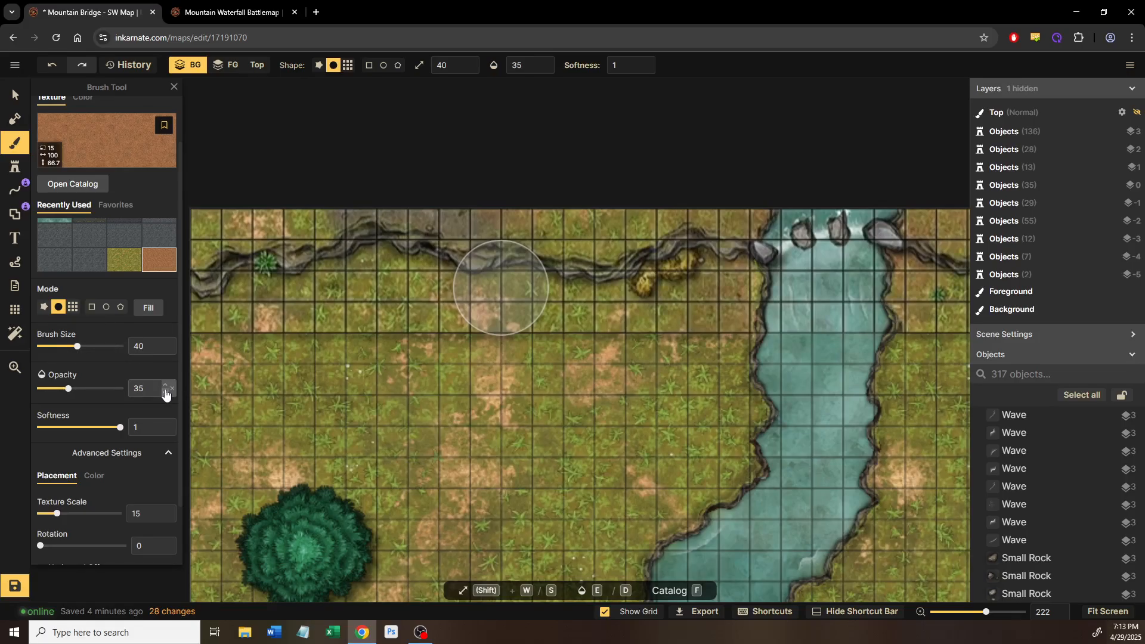
scroll(89, 251, "up", 3)
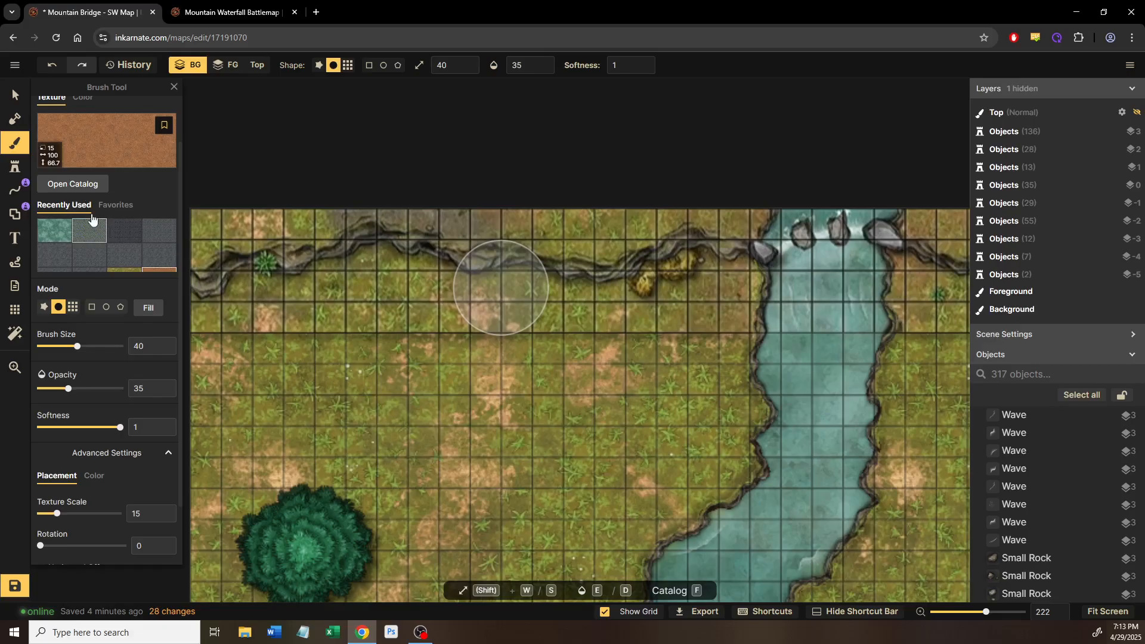
scroll(84, 157, "up", 2)
left_click(111, 132)
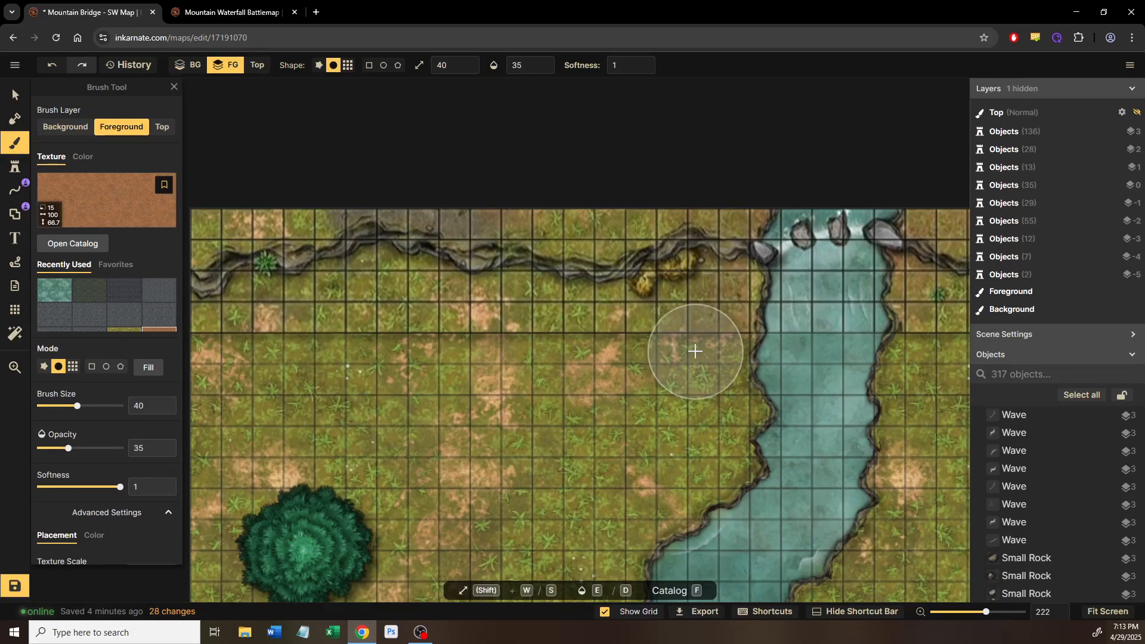
Step: Reduce the brush size to 28 and paint dirt patches across the grass between the large tree and the river's west bank
key("s")
key("space")
mouse_move(810, 344)
left_mouse_down()
mouse_move(776, 334)
mouse_move(616, 379)
mouse_move(779, 302)
left_mouse_up()
key("s")
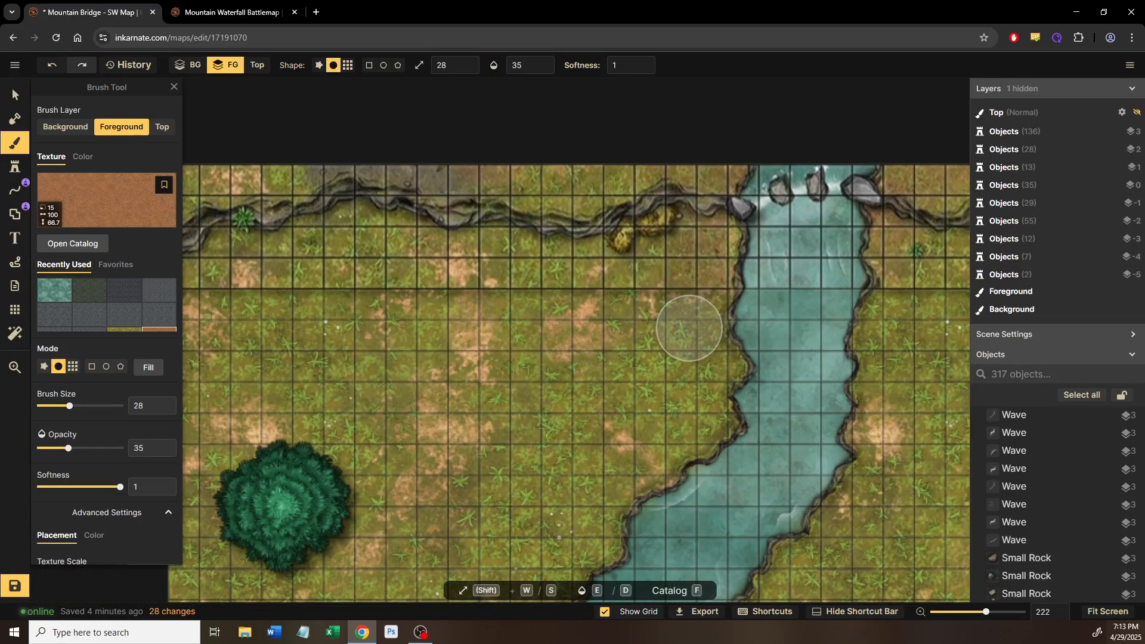
mouse_move(664, 327)
left_mouse_down()
mouse_move(646, 330)
mouse_move(695, 322)
mouse_move(637, 334)
mouse_move(611, 353)
mouse_move(656, 367)
mouse_move(578, 412)
mouse_move(640, 353)
mouse_move(495, 459)
mouse_move(544, 450)
mouse_move(591, 337)
mouse_move(590, 381)
mouse_move(657, 325)
mouse_move(614, 376)
left_mouse_up()
key("space")
left_click(555, 435)
key("space")
key("space")
key("space")
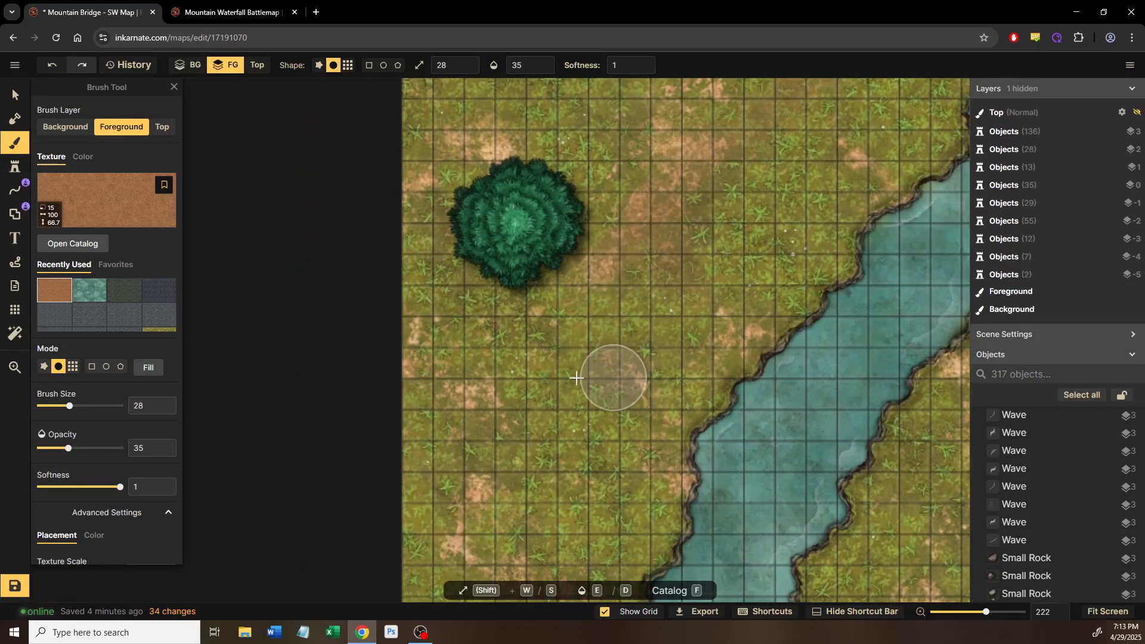
Step: Paint more dirt patches on the grass in the map's southwest corner and around the large green tree
left_click_drag(465, 385, 477, 427)
key("space")
mouse_move(488, 509)
left_mouse_down()
mouse_move(509, 401)
mouse_move(503, 439)
mouse_move(531, 468)
left_mouse_up()
key("space")
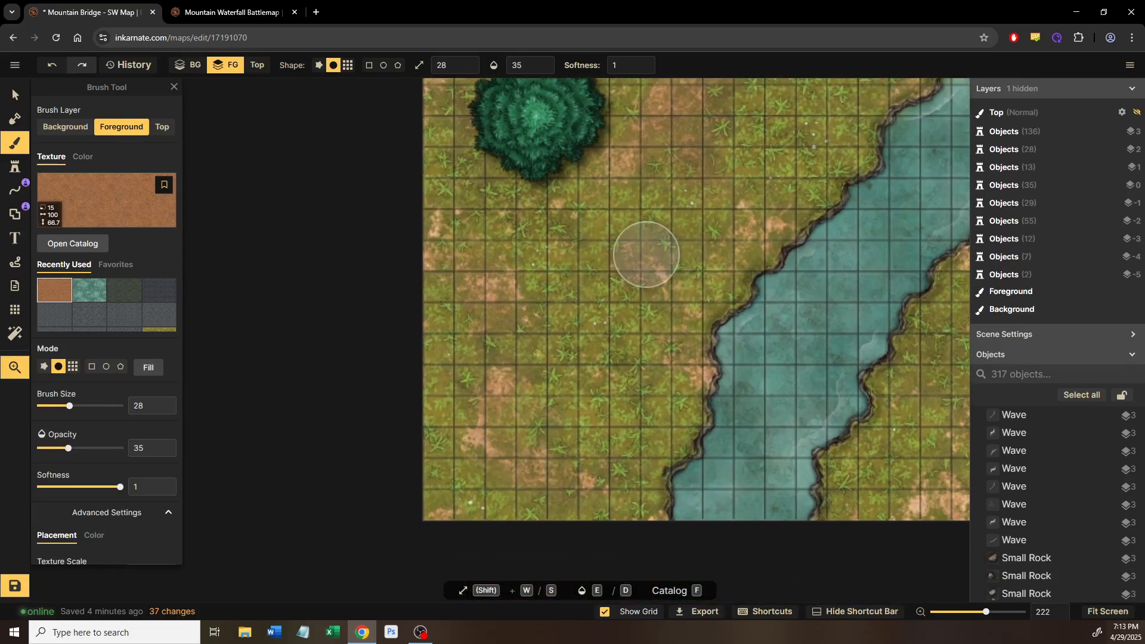
left_click_drag(644, 256, 602, 495)
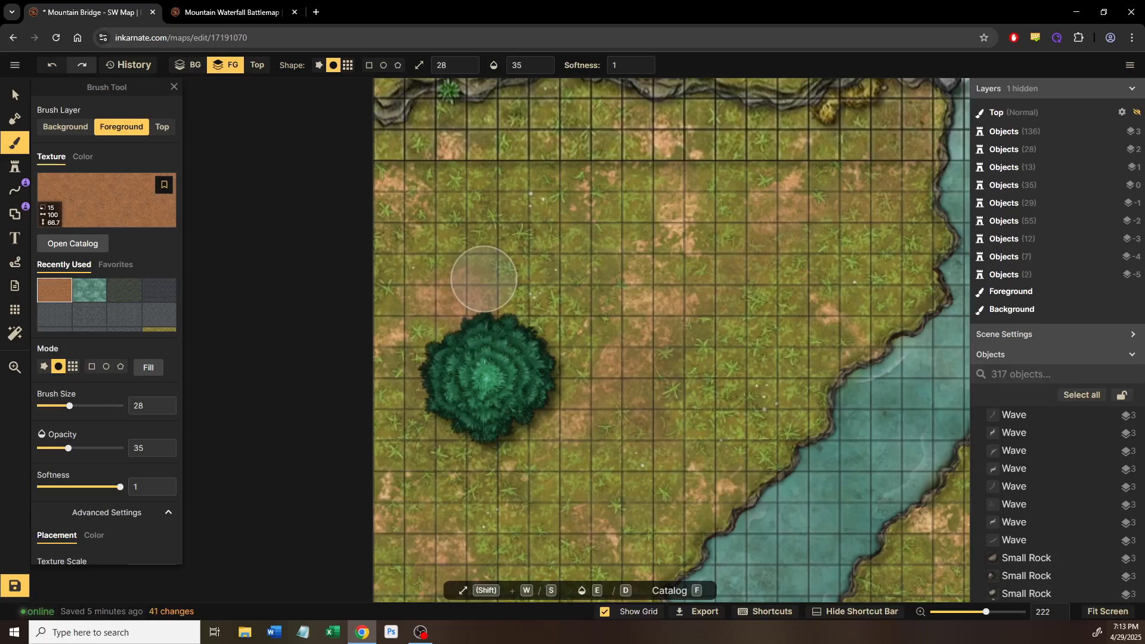
Step: Paint dirt patches on the grassland between the river's east bank and the rocky cliffs
key("space")
left_click_drag(733, 332, 506, 260)
left_click_drag(595, 396, 420, 348)
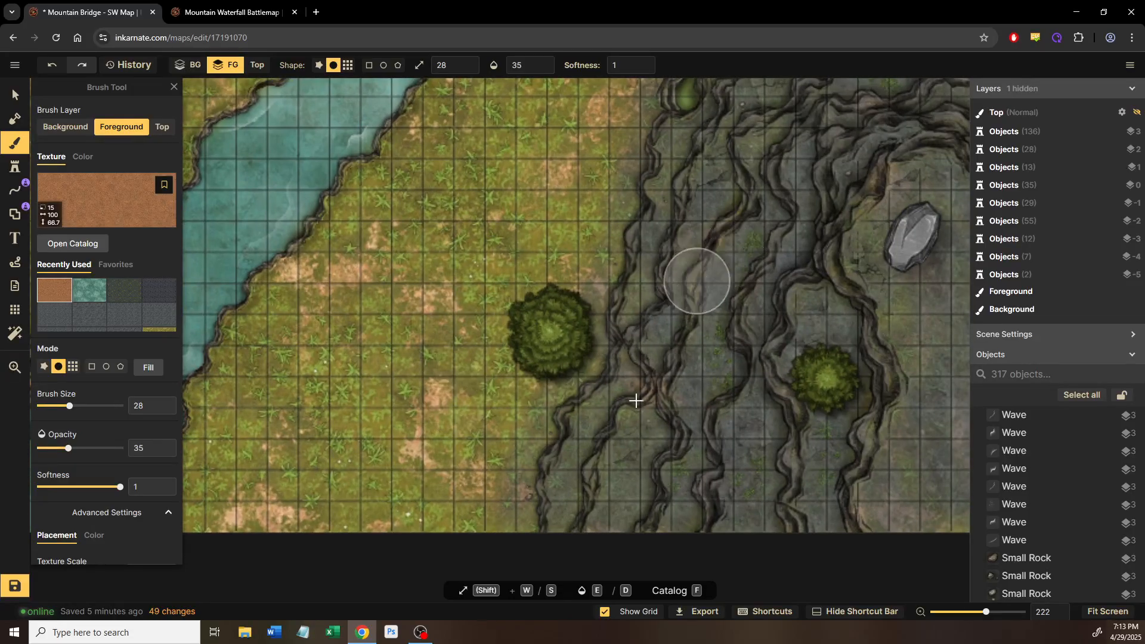
Step: Review the painted ground along the river and the terrain across the cliffs toward the map's southeast corner
key("space")
left_click_drag(695, 286, 529, 304)
left_click_drag(579, 370, 754, 268)
left_click_drag(560, 305, 787, 305)
left_click_drag(509, 315, 514, 362)
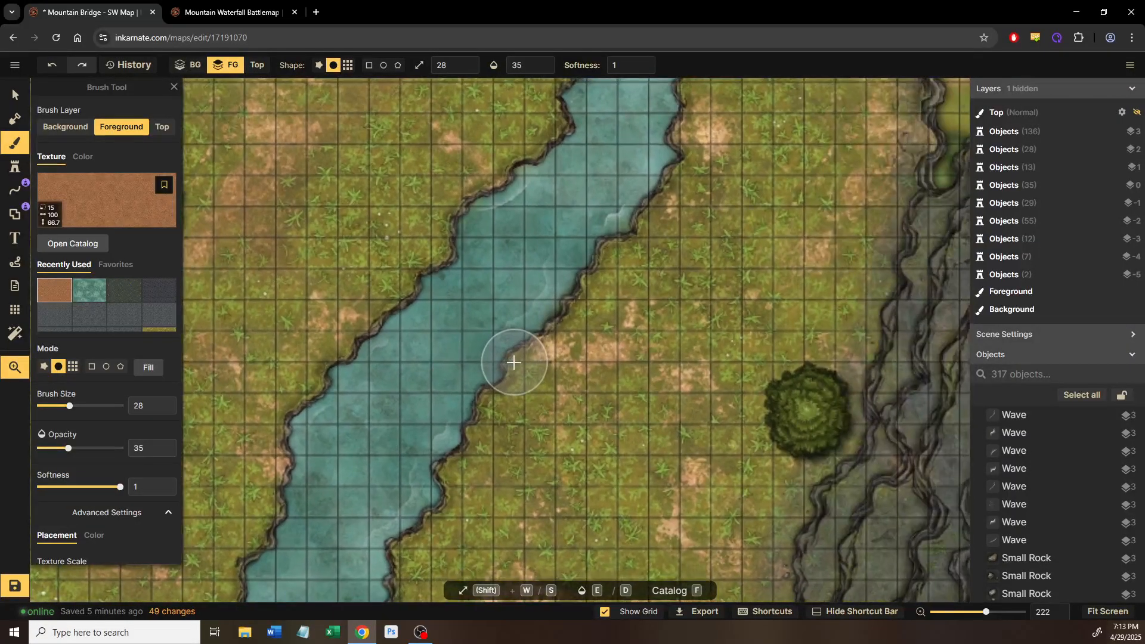
scroll(546, 296, "down", 4)
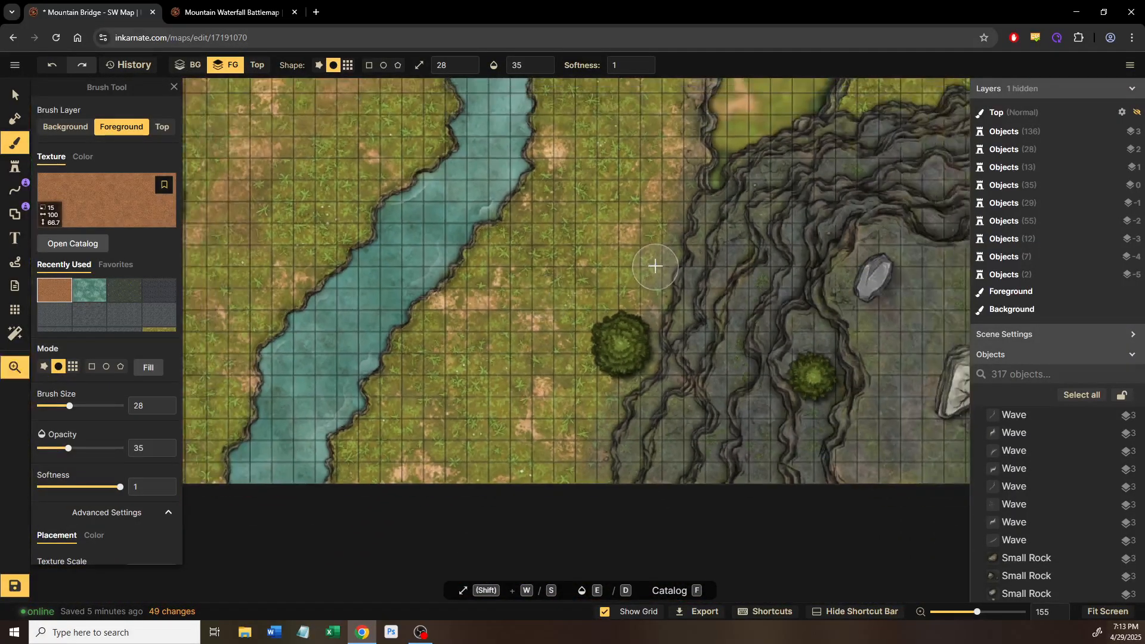
left_click_drag(655, 266, 211, 262)
left_click_drag(750, 268, 427, 262)
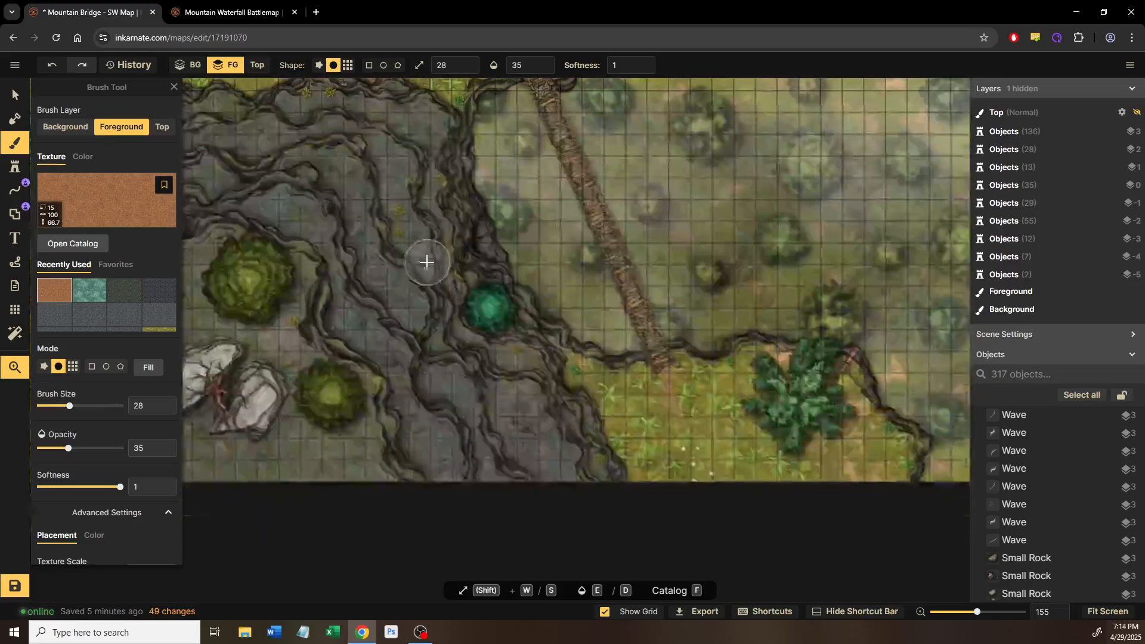
Step: Reuse the small Forest Plant near the bridge's southern end as a scale 10 stamp and place one on the river's west bank
left_click(12, 94)
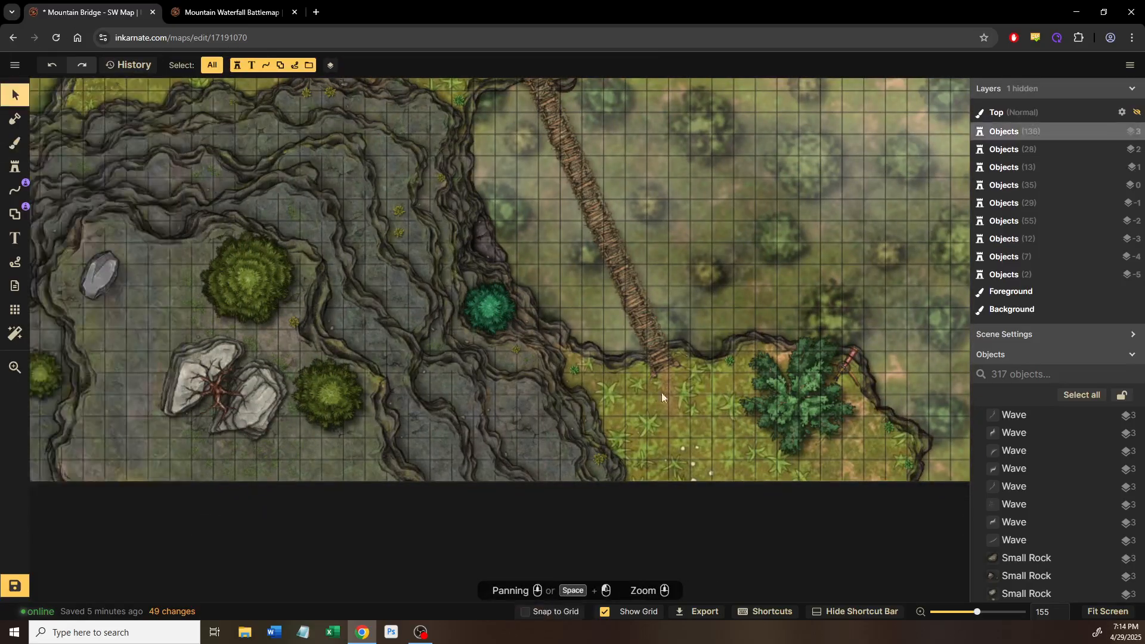
left_click(571, 369)
left_click_drag(414, 292, 709, 315)
left_click_drag(531, 275, 774, 273)
left_click_drag(433, 261, 802, 302)
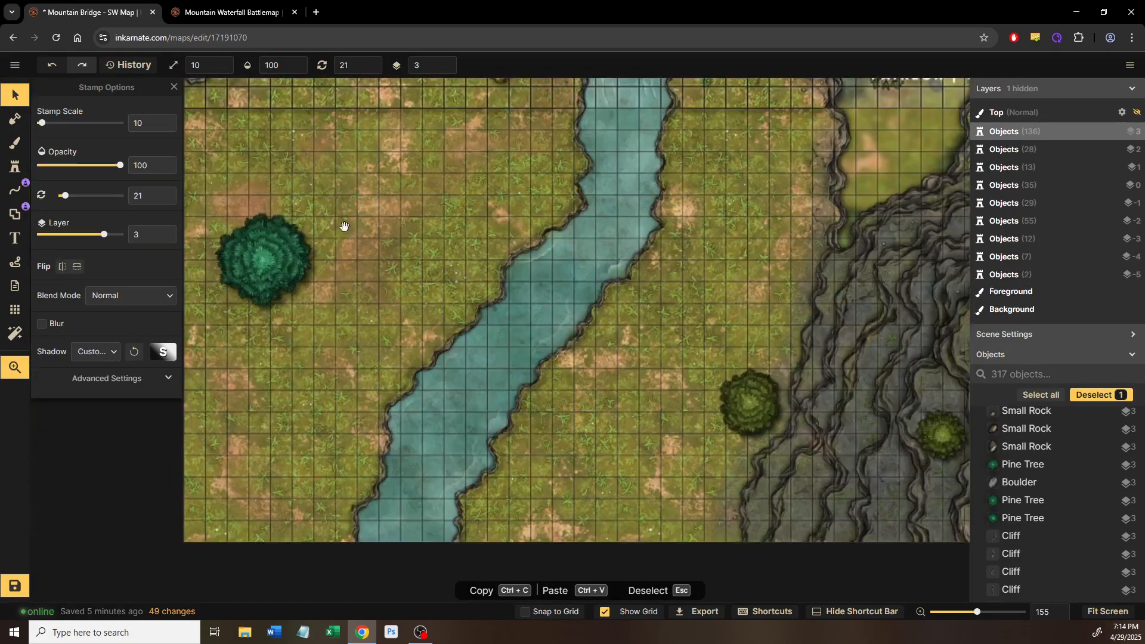
left_click(16, 167)
scroll(473, 296, "up", 5)
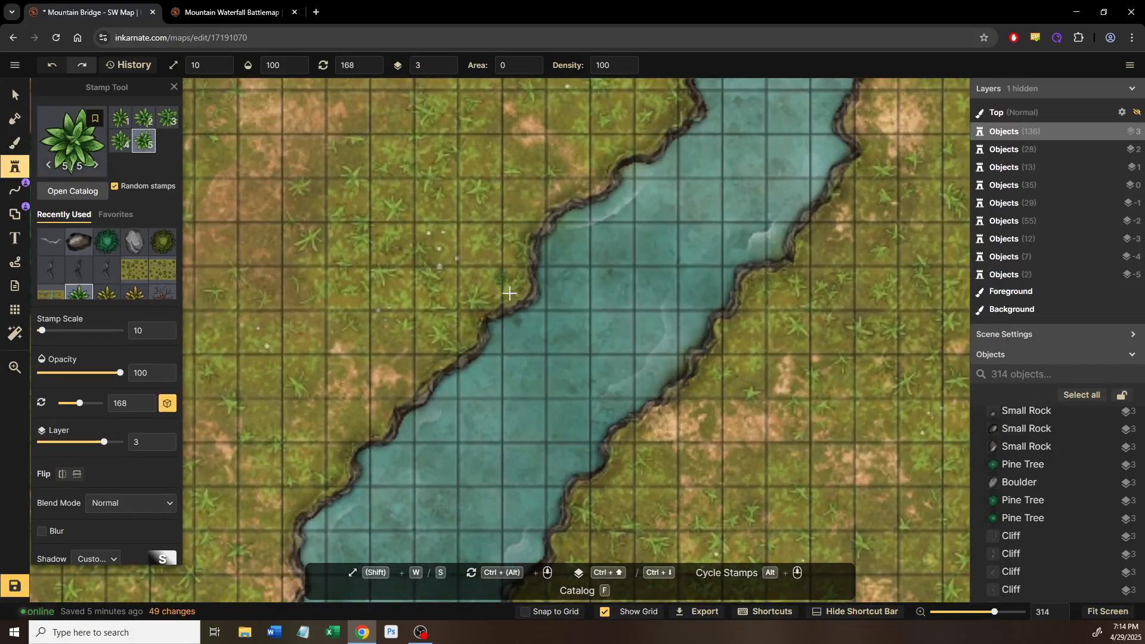
left_click(509, 292)
Step: Place two more small forest plants along the river's east bank, farther downstream
key("space")
left_click_drag(478, 440, 572, 207)
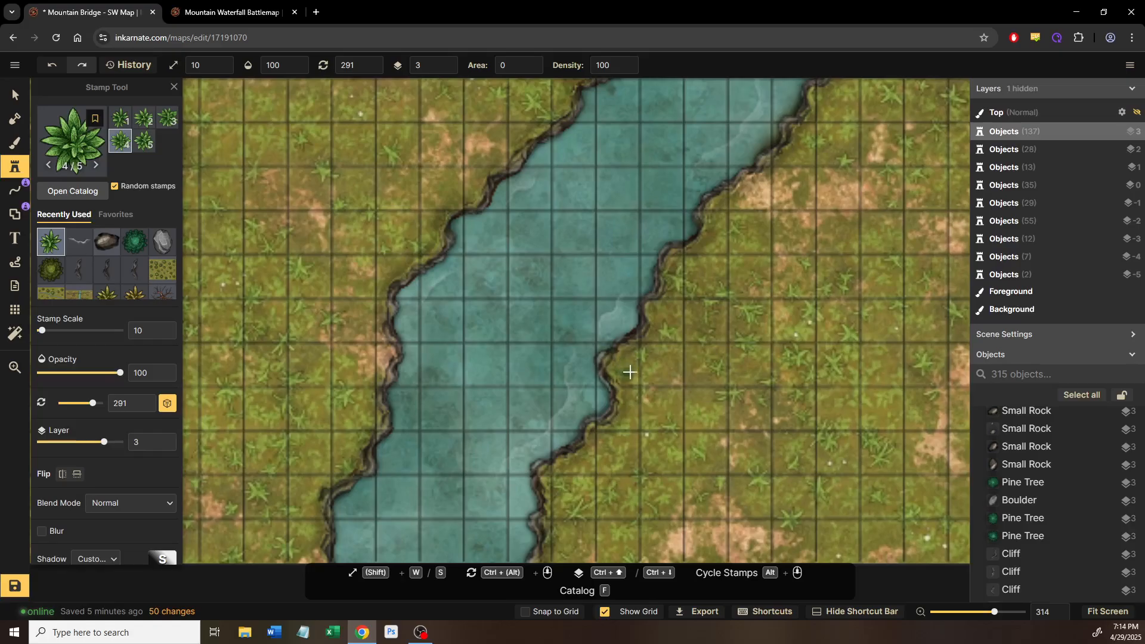
left_click(632, 375)
left_click(568, 479)
Step: Place a forest plant at the southwest edge of the olive-green tree beside the cliffs and move it to layer 2
key("space")
left_click_drag(739, 412, 491, 604)
left_click_drag(711, 304, 507, 125)
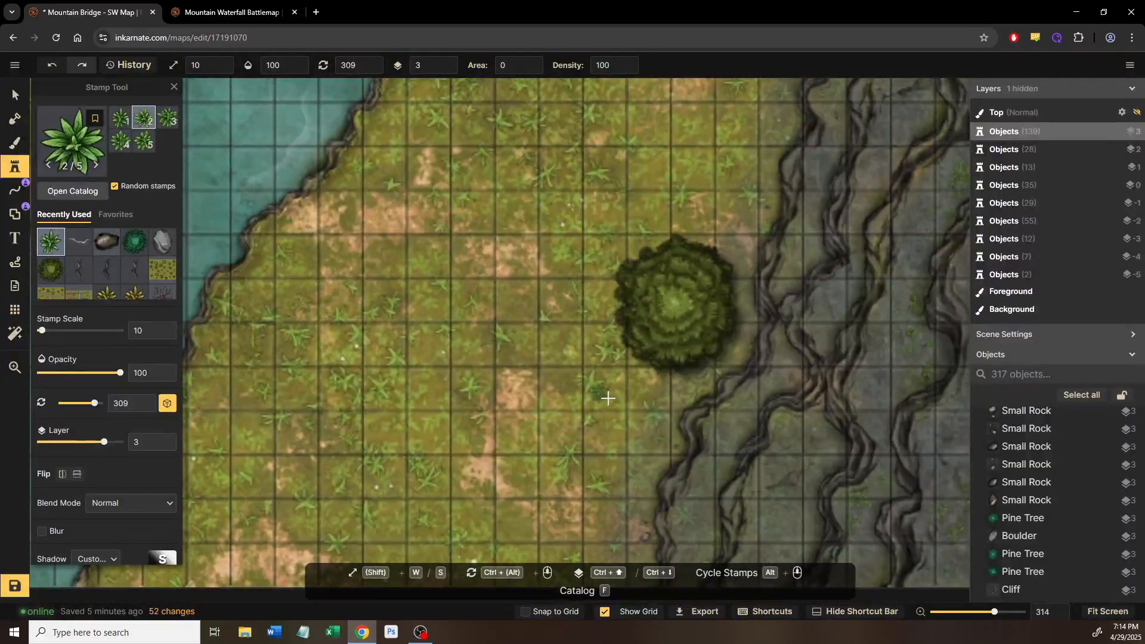
left_click(636, 357)
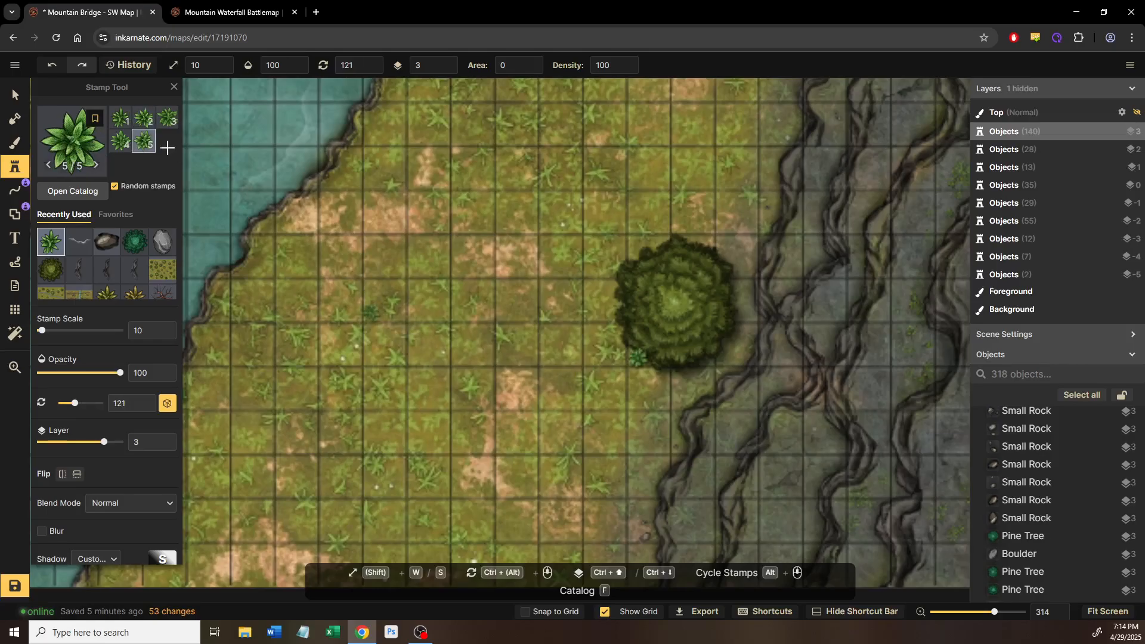
left_click(17, 95)
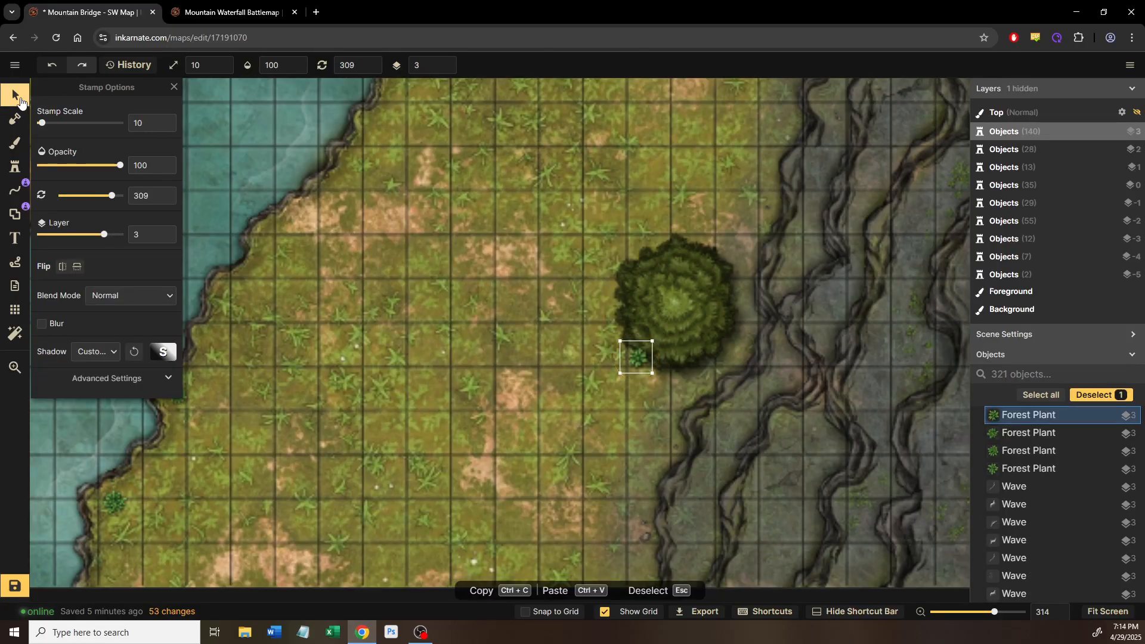
key("Page_Down")
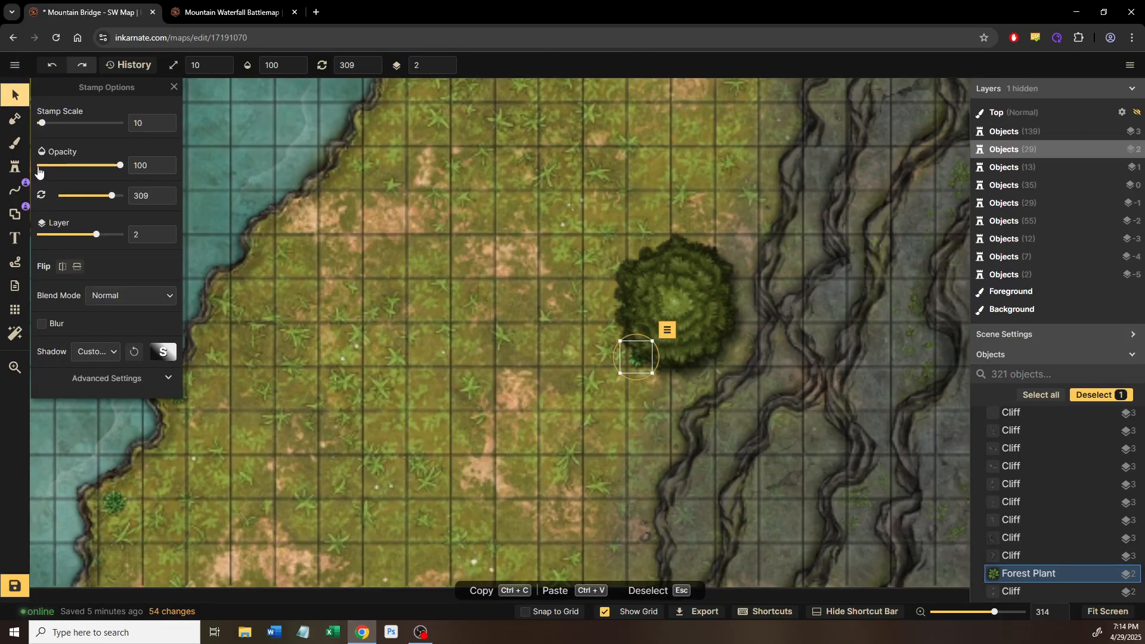
Step: Place a forest plant on layer 2 at the southwest edge of the large teal-green tree west of the river
left_click(21, 170)
key("space")
left_click_drag(302, 253, 750, 439)
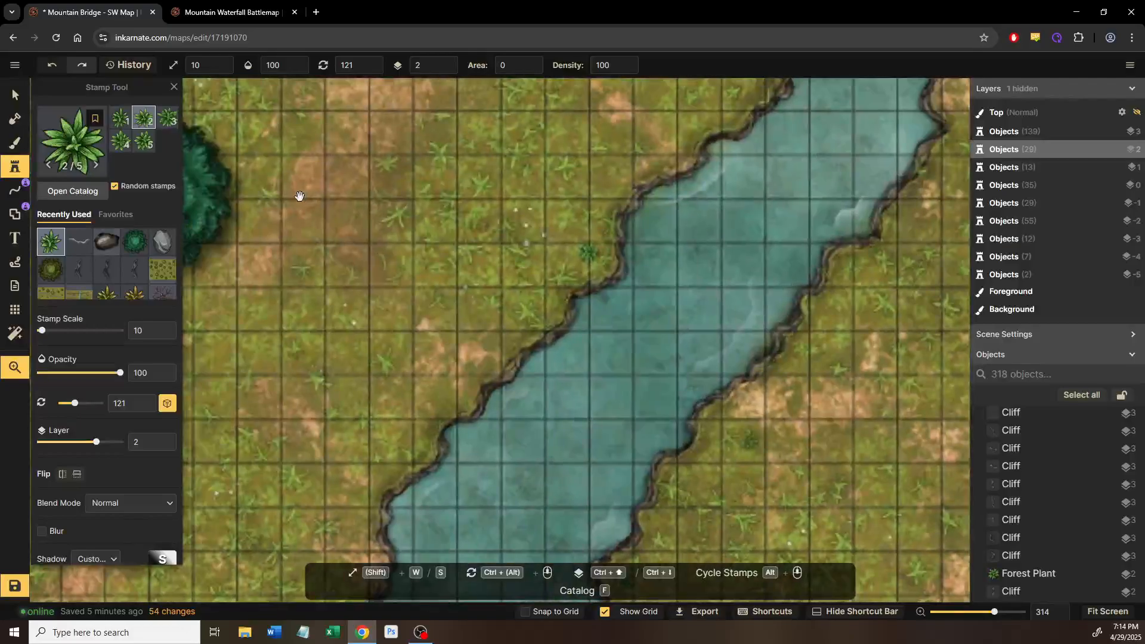
left_click_drag(299, 198, 478, 236)
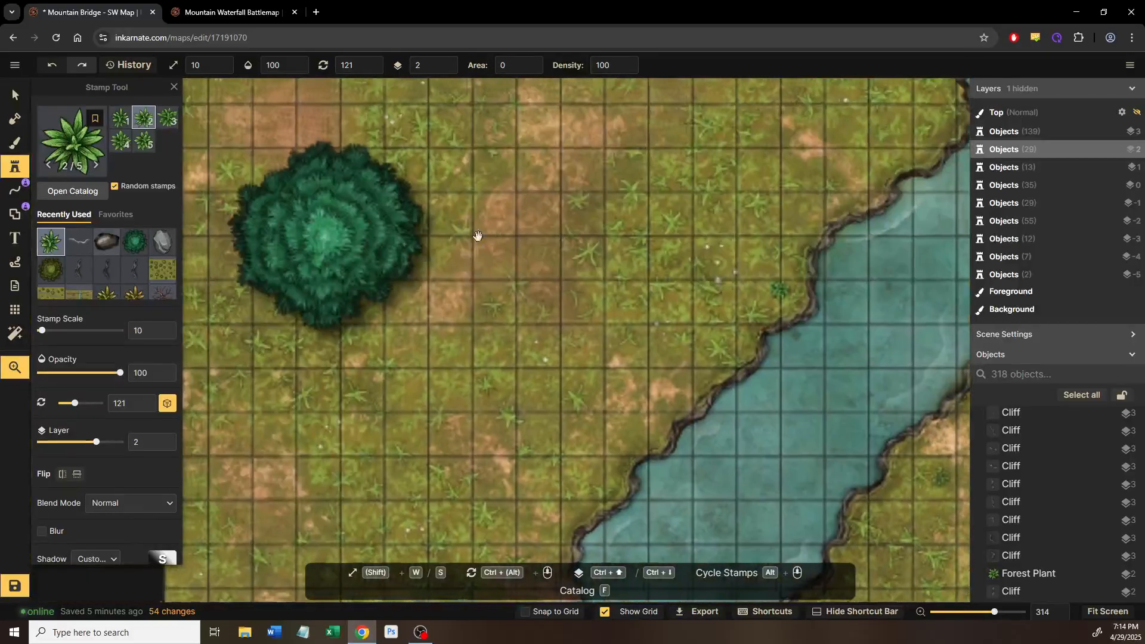
left_click(259, 339)
Step: Load the large deciduous tree beside the bridge's southern end into the Stamp tool
key("space")
left_click_drag(715, 464, 227, 204)
key("Escape")
scroll(470, 249, "down", 5)
key("space")
left_click_drag(835, 205, 432, 169)
left_click_drag(643, 171, 291, 239)
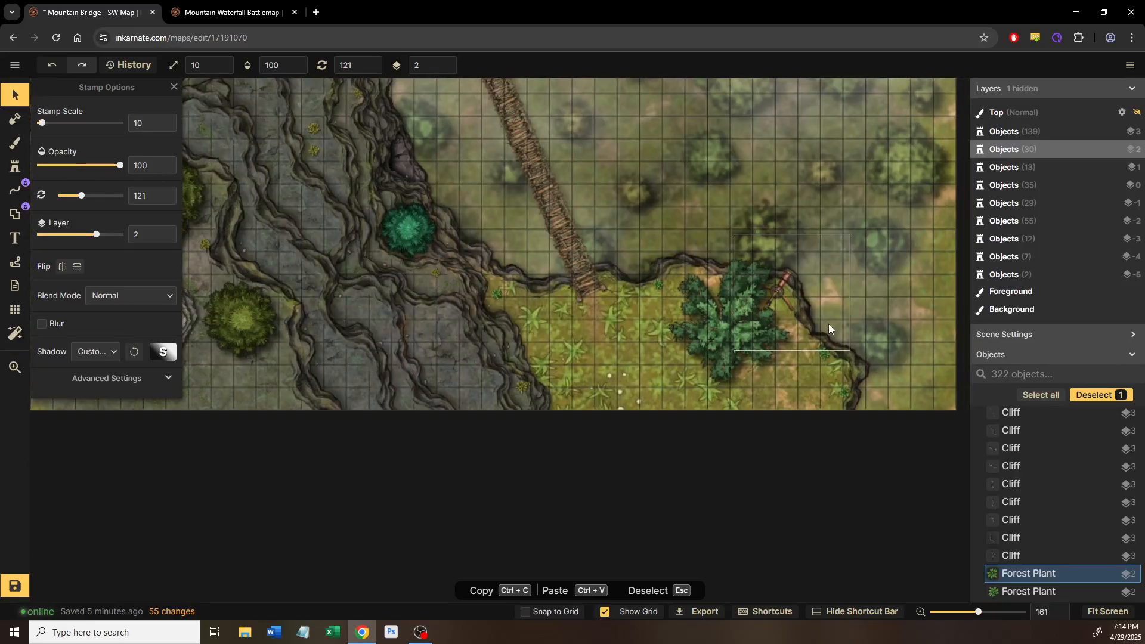
left_click(733, 341)
left_click(12, 164)
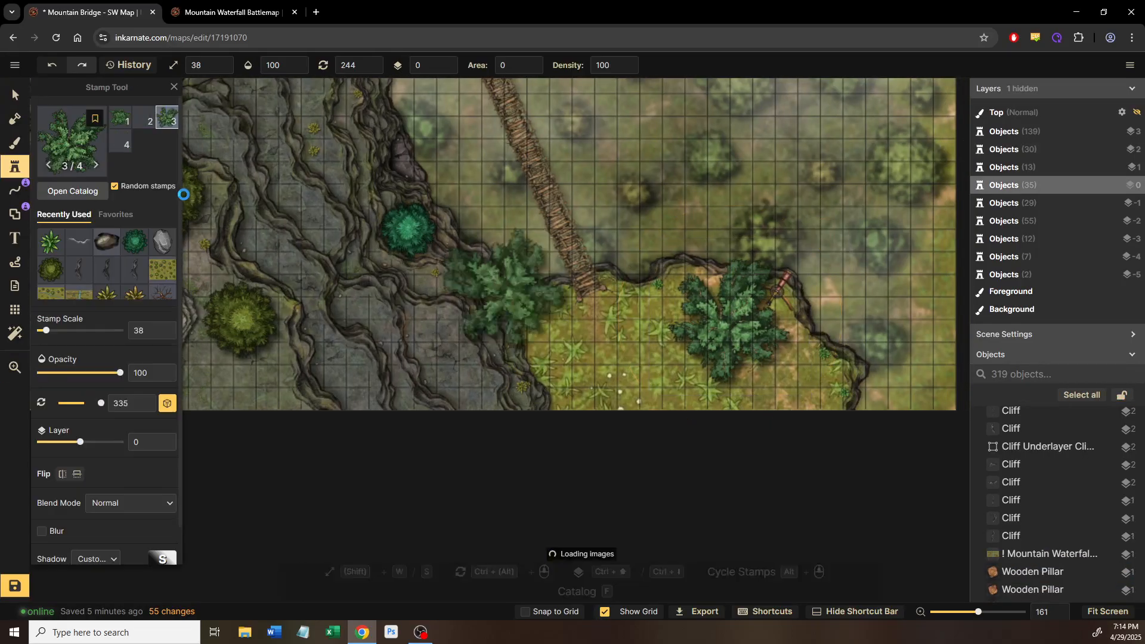
Step: Place the second deciduous tree variant at scale 38 on the river's west bank and raise it to layer 2
left_click(125, 143)
left_click_drag(593, 210, 1052, 271)
left_click_drag(480, 233, 853, 290)
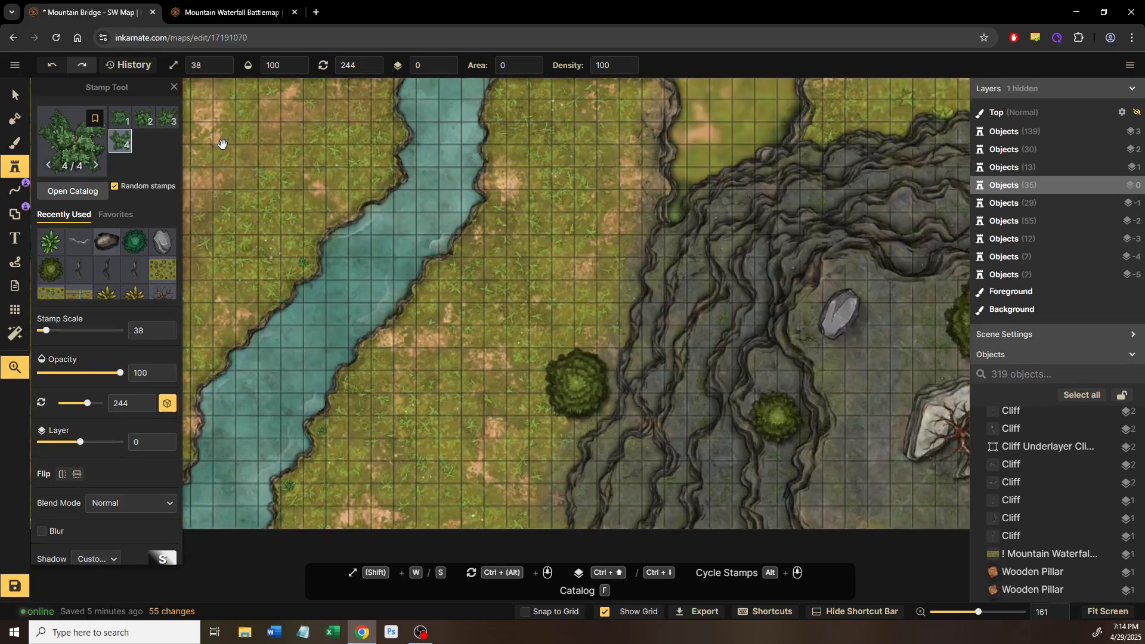
left_click(147, 119)
left_click_drag(325, 200, 625, 293)
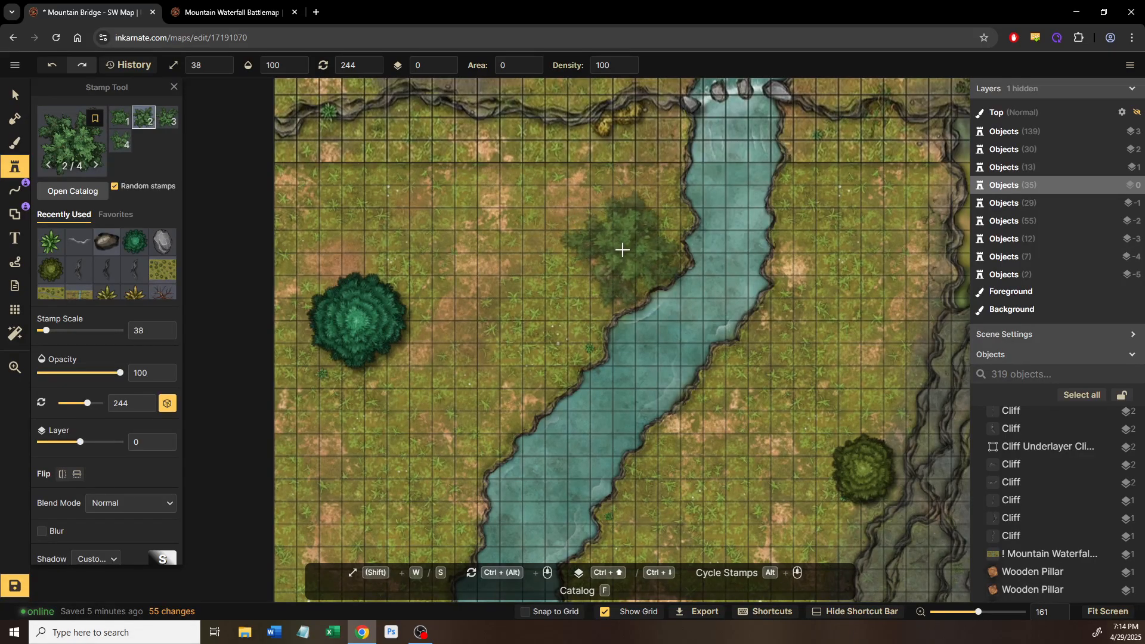
left_click(623, 250)
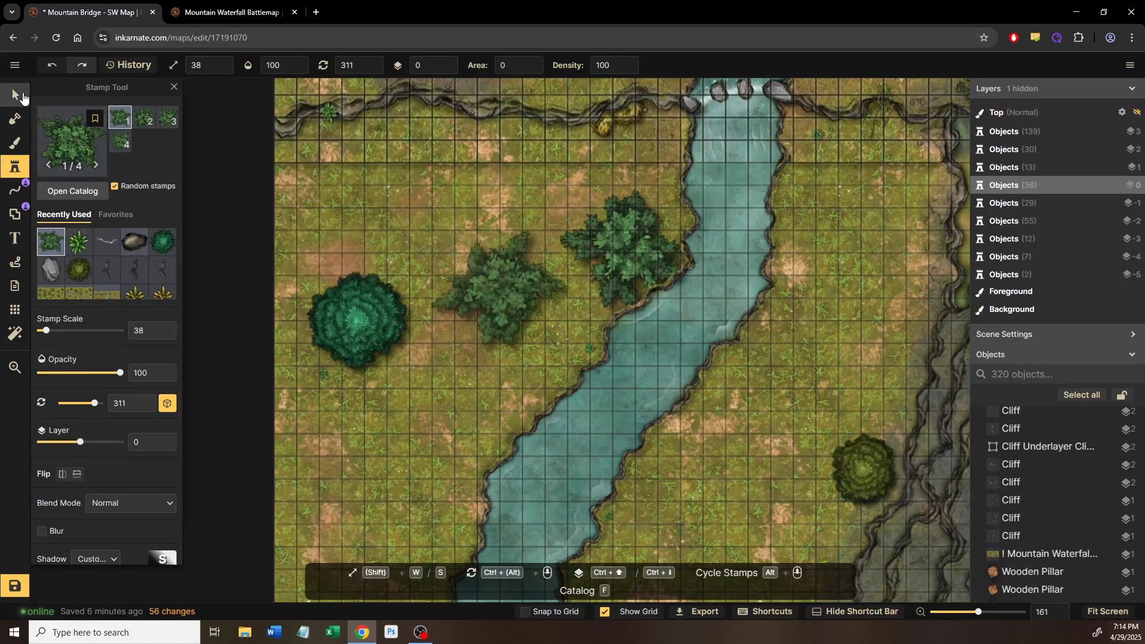
left_click(23, 96)
key("ctrl+Up")
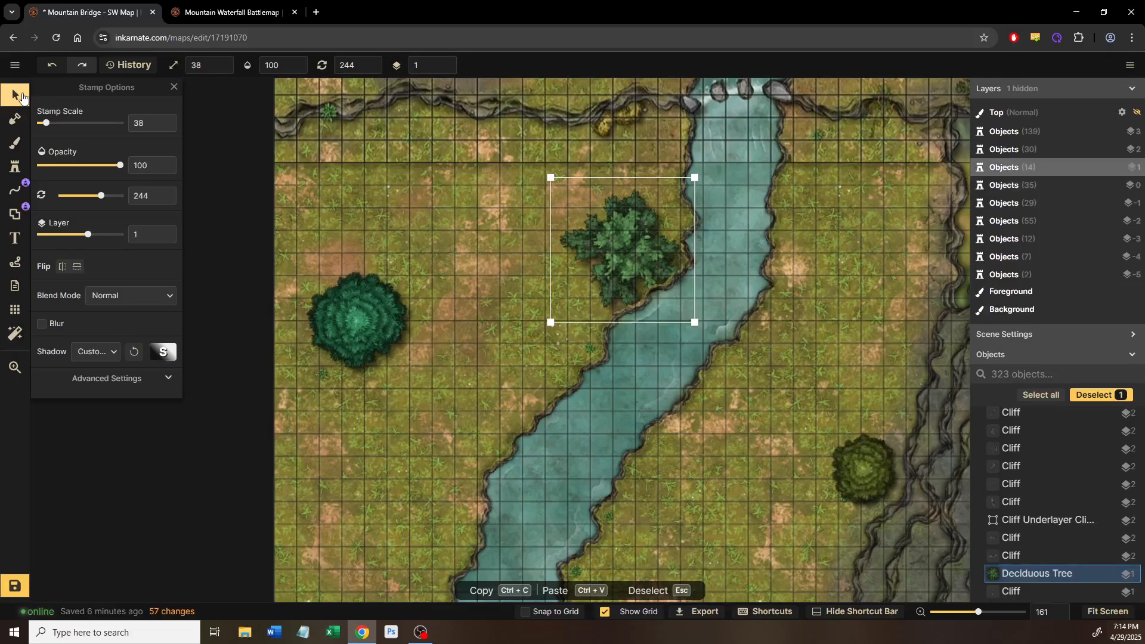
key("ctrl+Up")
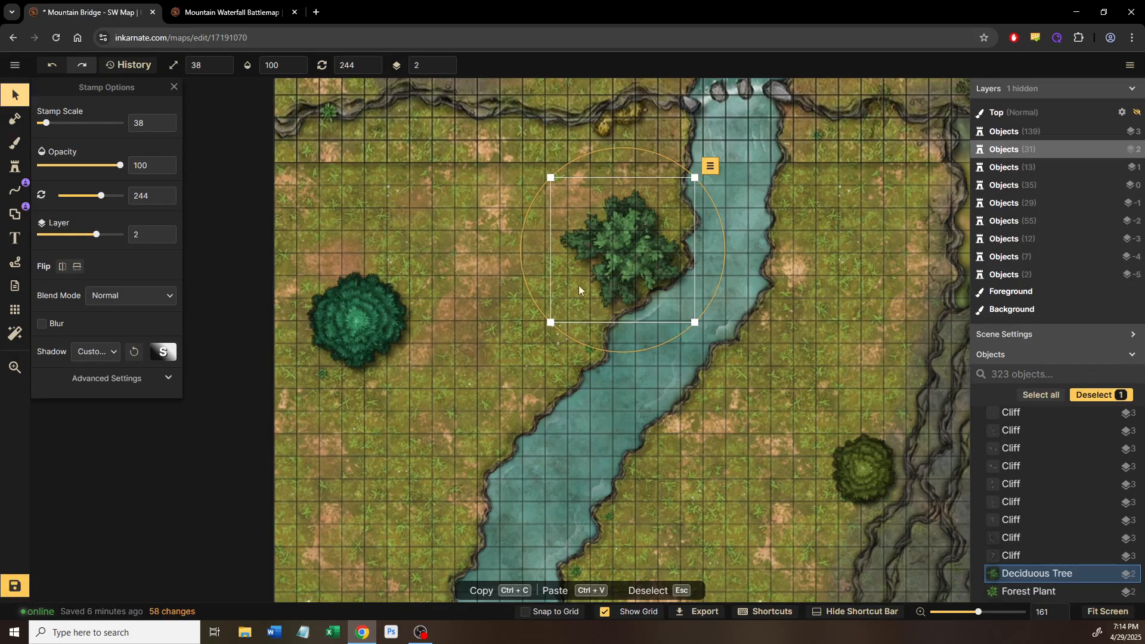
Step: Choose the scattered dark speckle texture from the Fantasy Battlemaps Forest set for the foreground brush
left_click(15, 143)
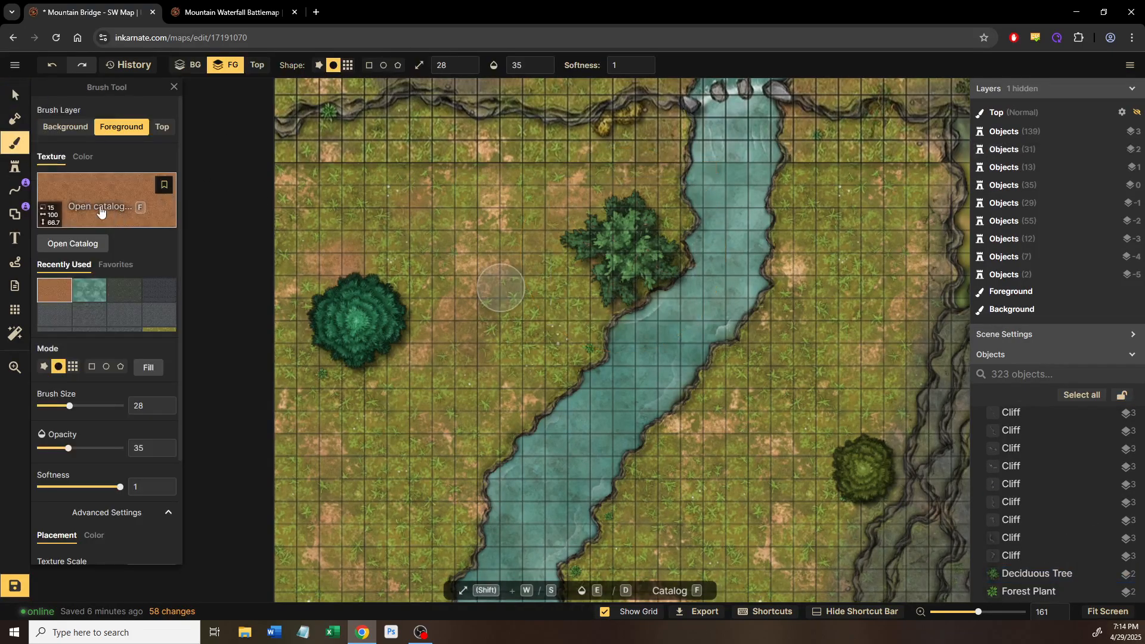
left_click(124, 289)
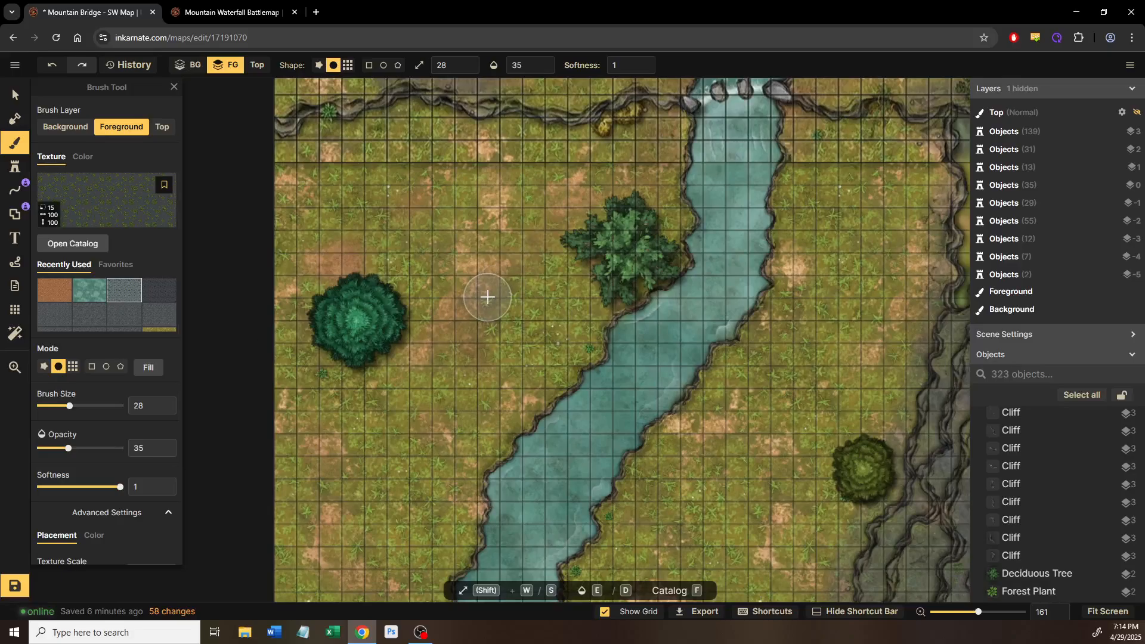
scroll(486, 294, "up", 2)
left_click(83, 250)
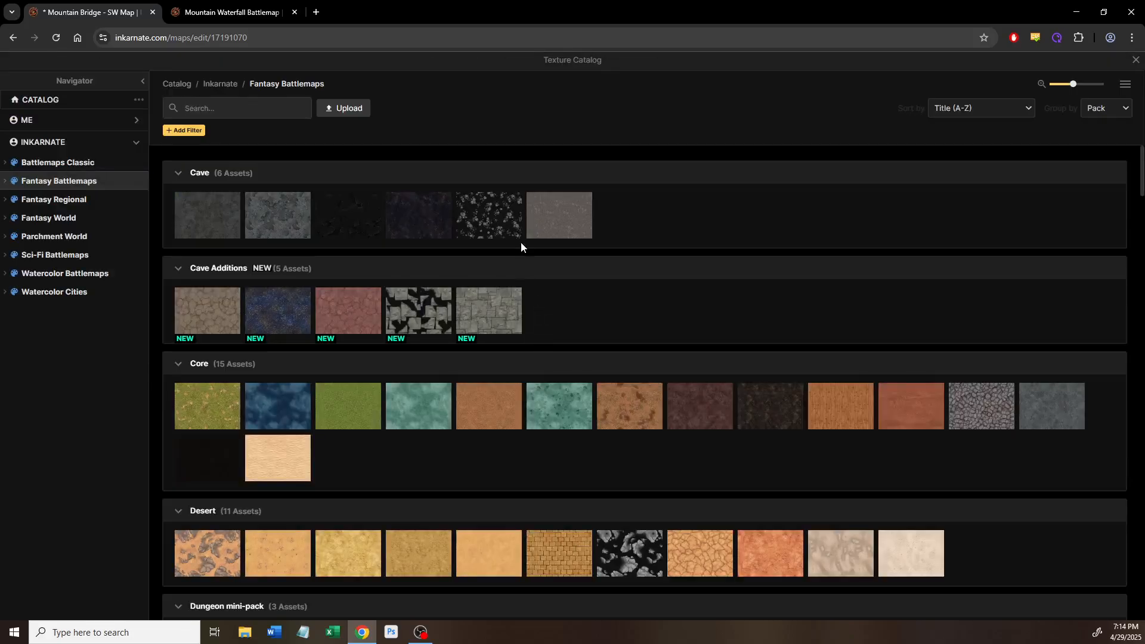
scroll(521, 242, "down", 3)
scroll(503, 288, "down", 15)
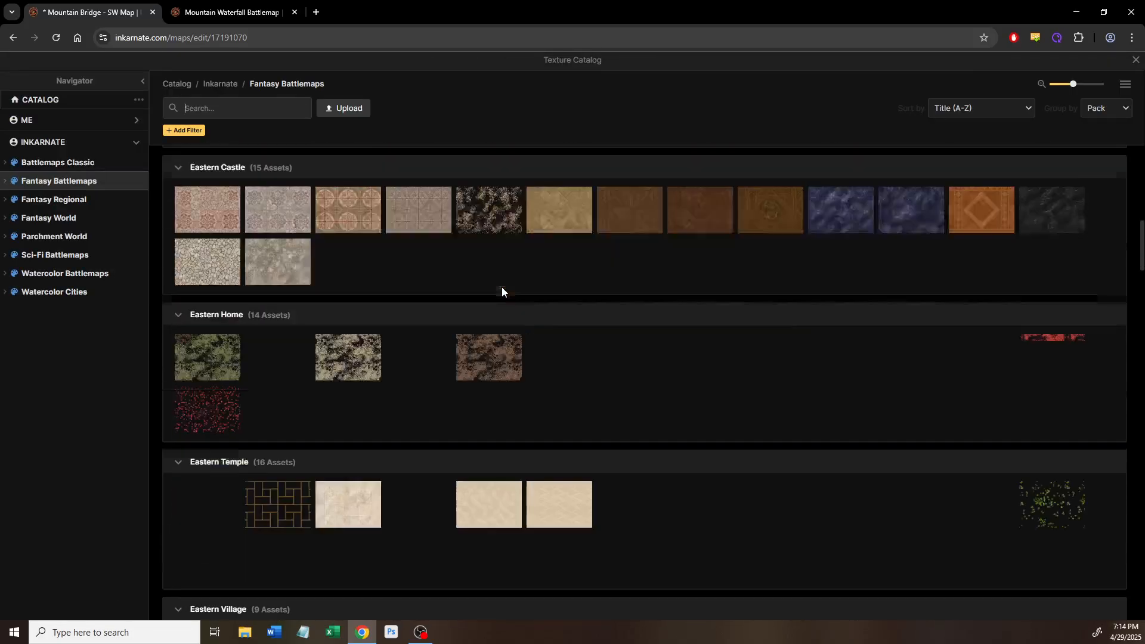
scroll(502, 292, "down", 6)
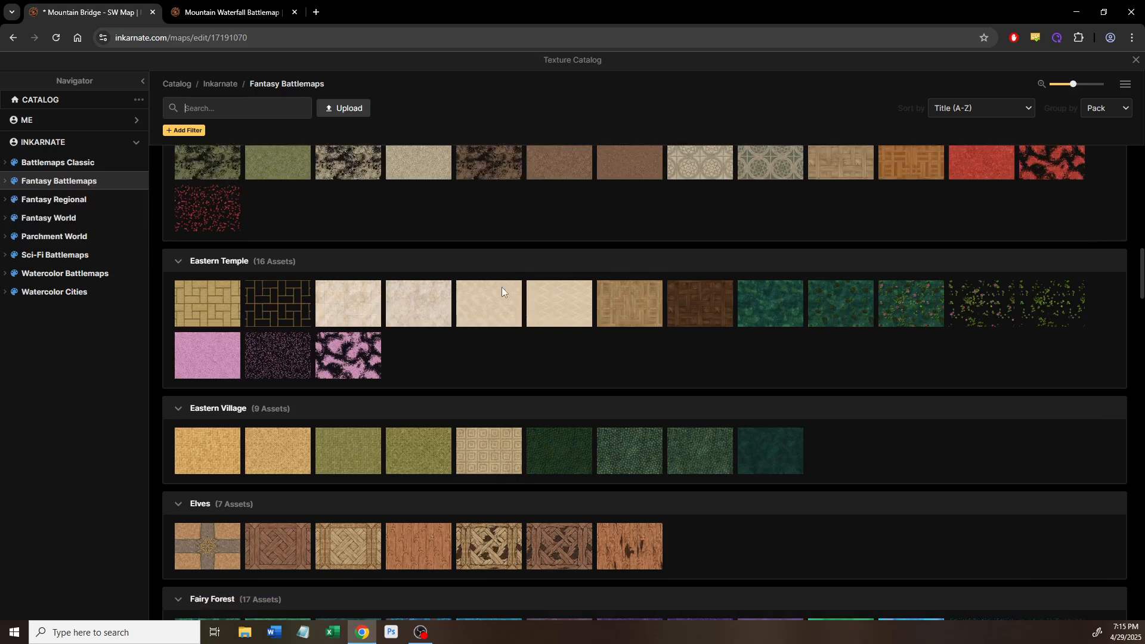
scroll(502, 291, "down", 5)
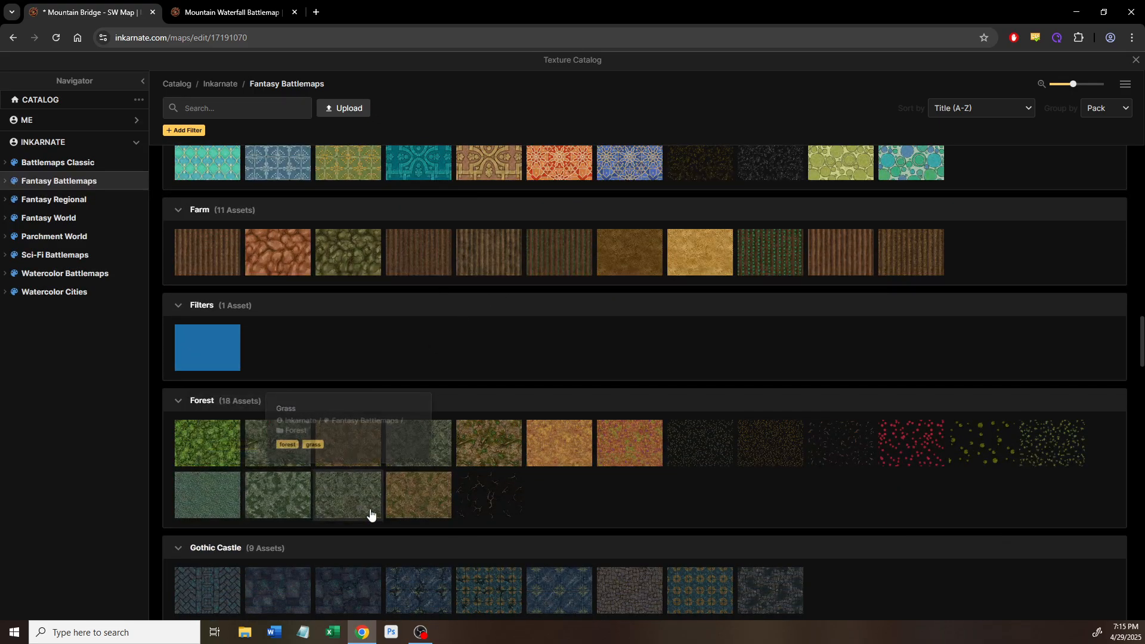
left_click(726, 456)
Step: Set the brush's texture scale to 30
scroll(572, 187, "up", 5)
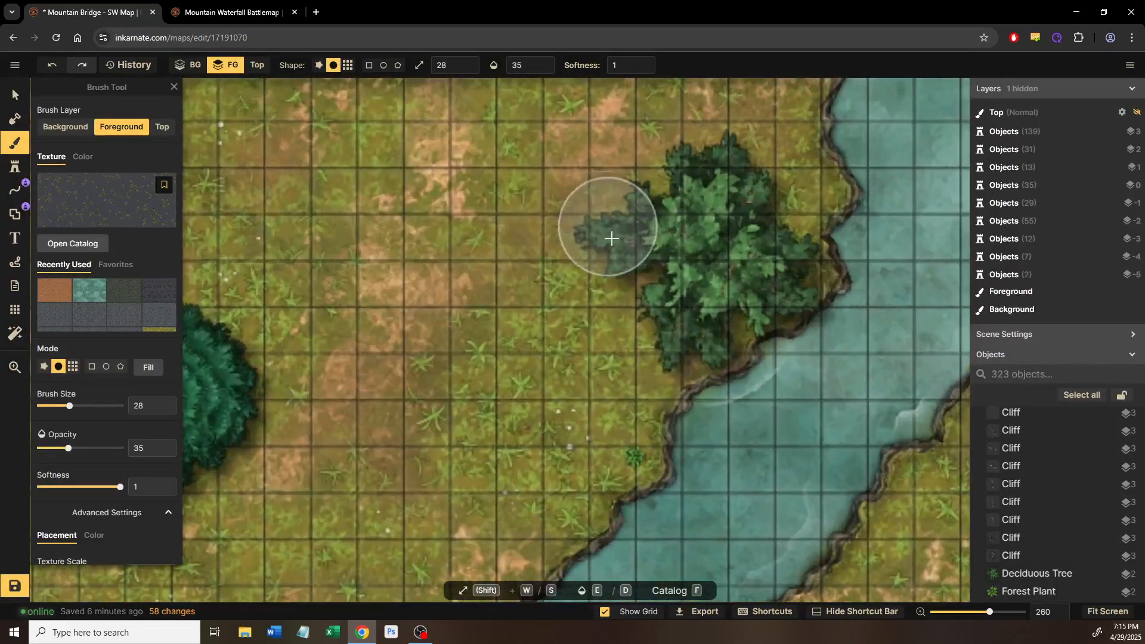
scroll(102, 491, "down", 2)
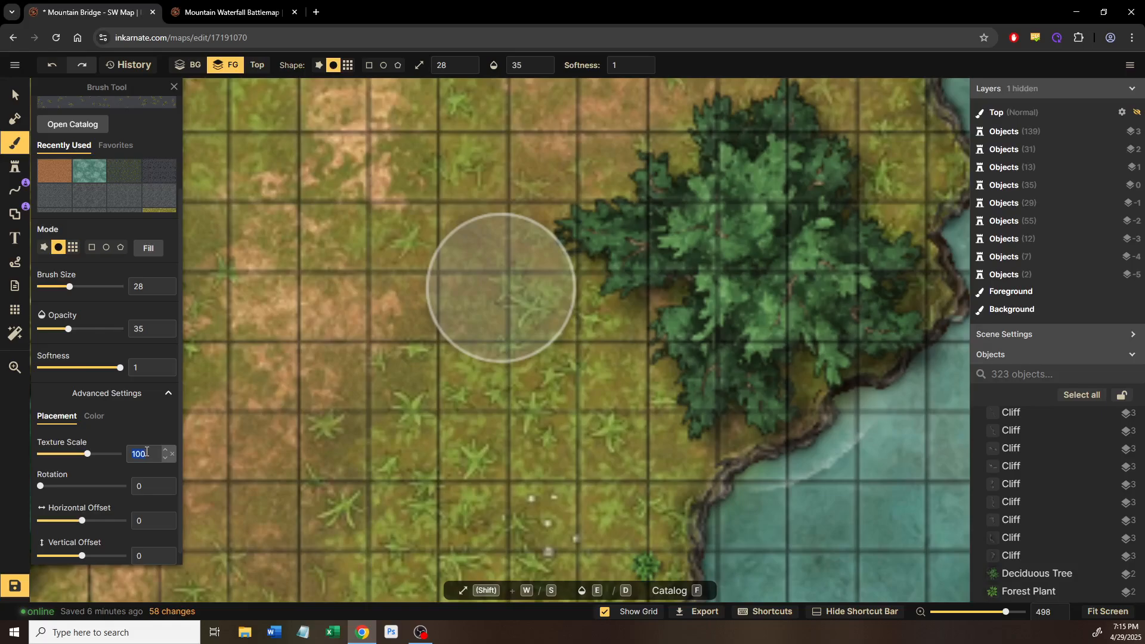
type("15")
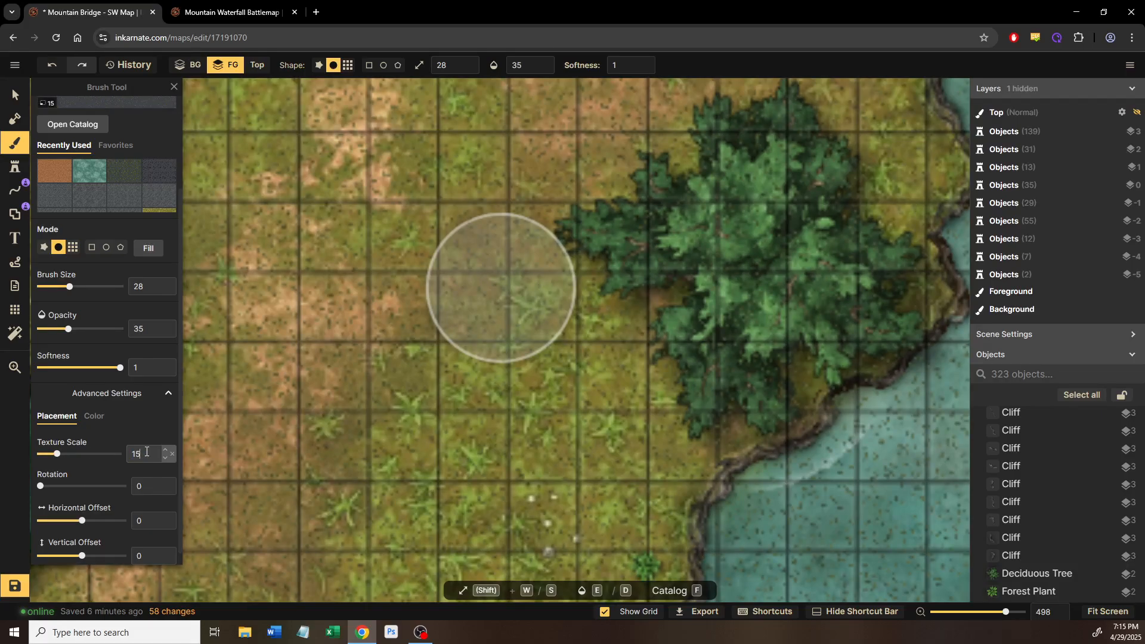
type("30")
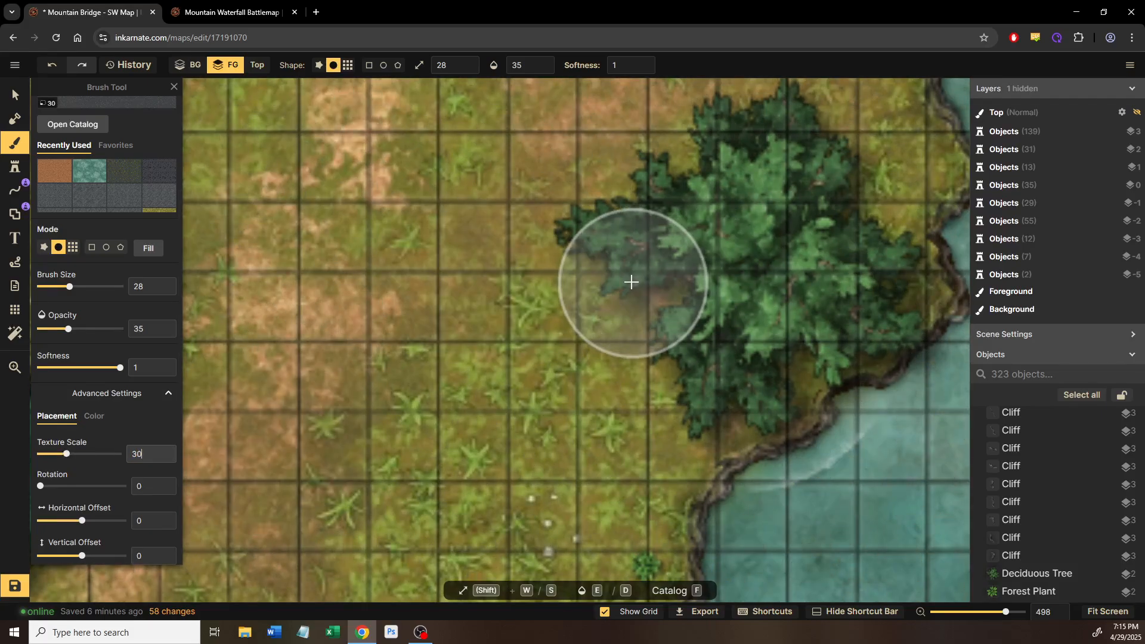
Step: Raise the brush opacity to 100 and paint the scattered speckle texture on the ground around the riverside deciduous tree
left_click(139, 190)
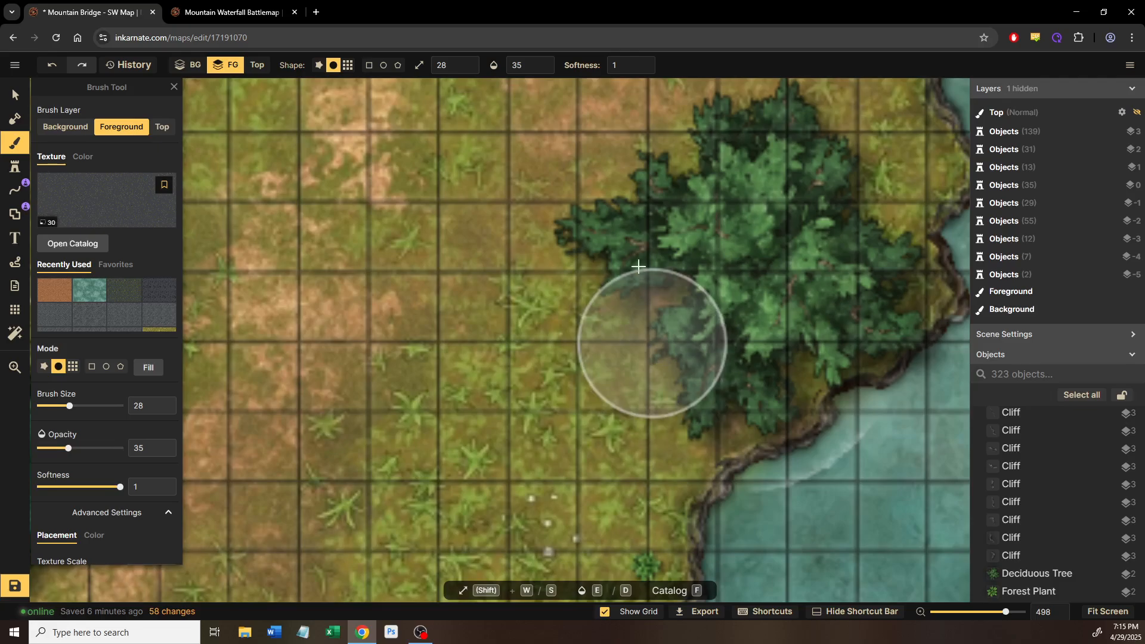
left_click(682, 374)
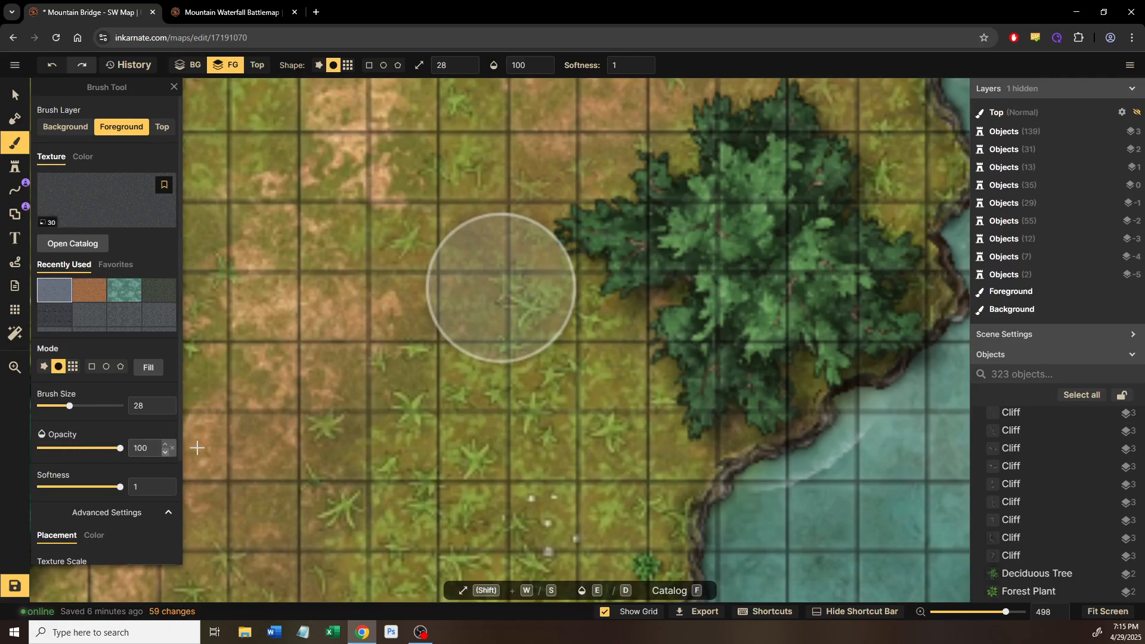
left_click_drag(189, 448, 197, 448)
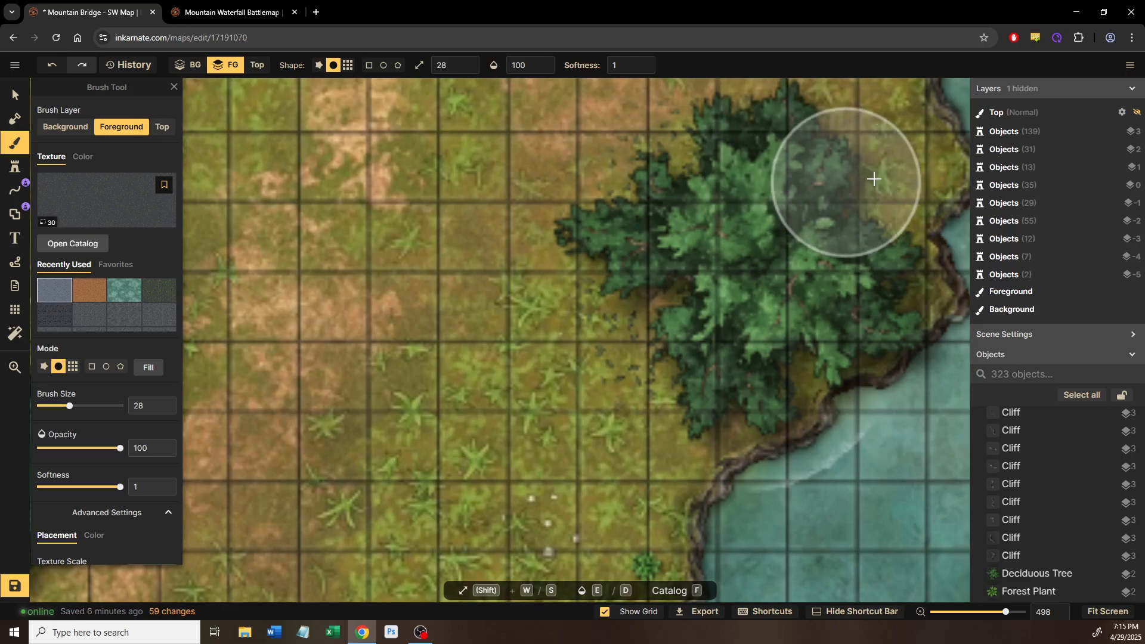
left_click_drag(785, 231, 771, 310)
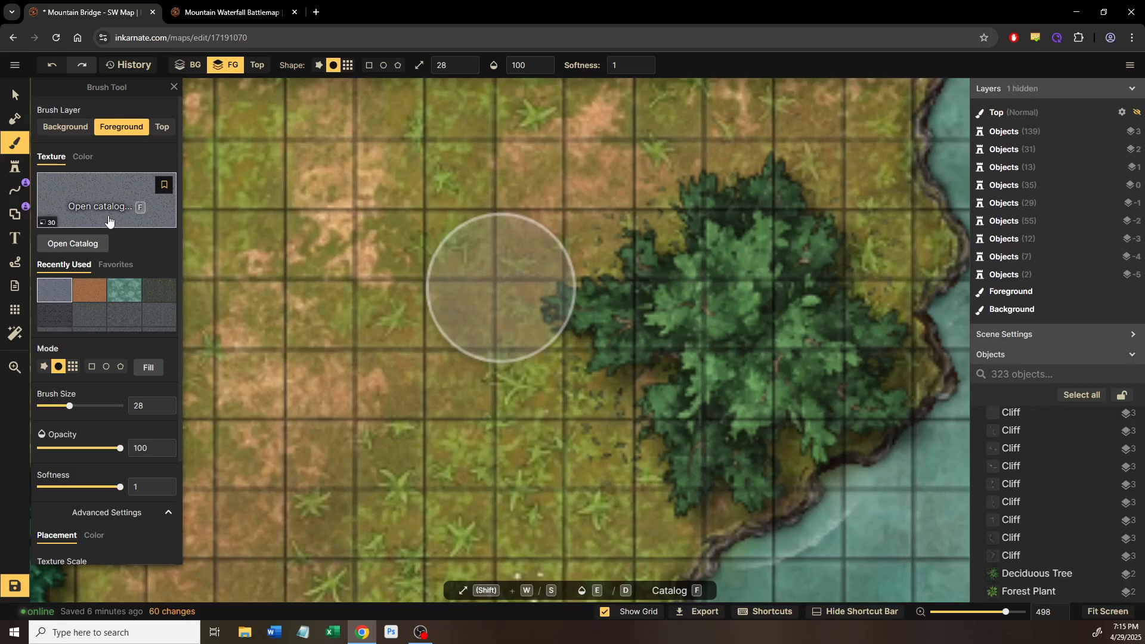
scroll(127, 288, "down", 1)
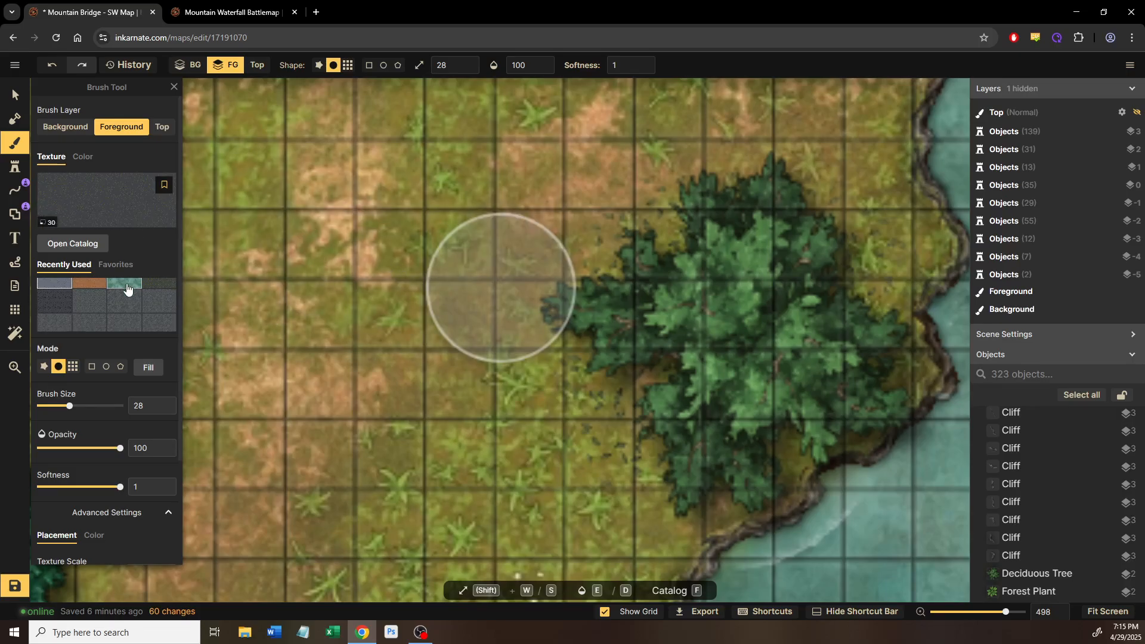
left_click(82, 243)
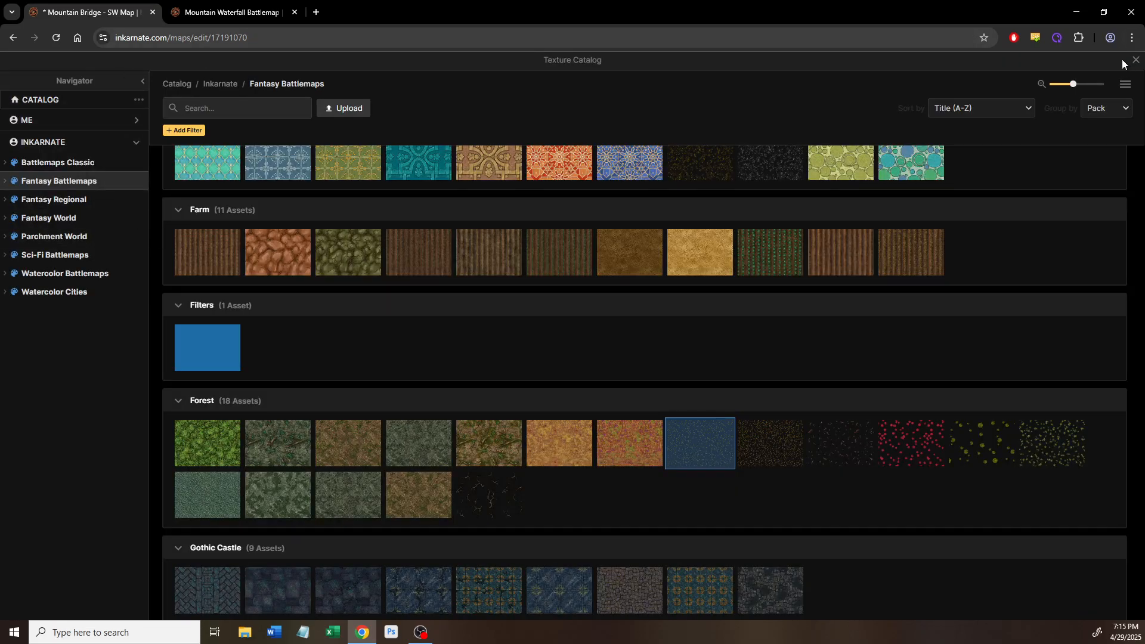
left_click(1136, 60)
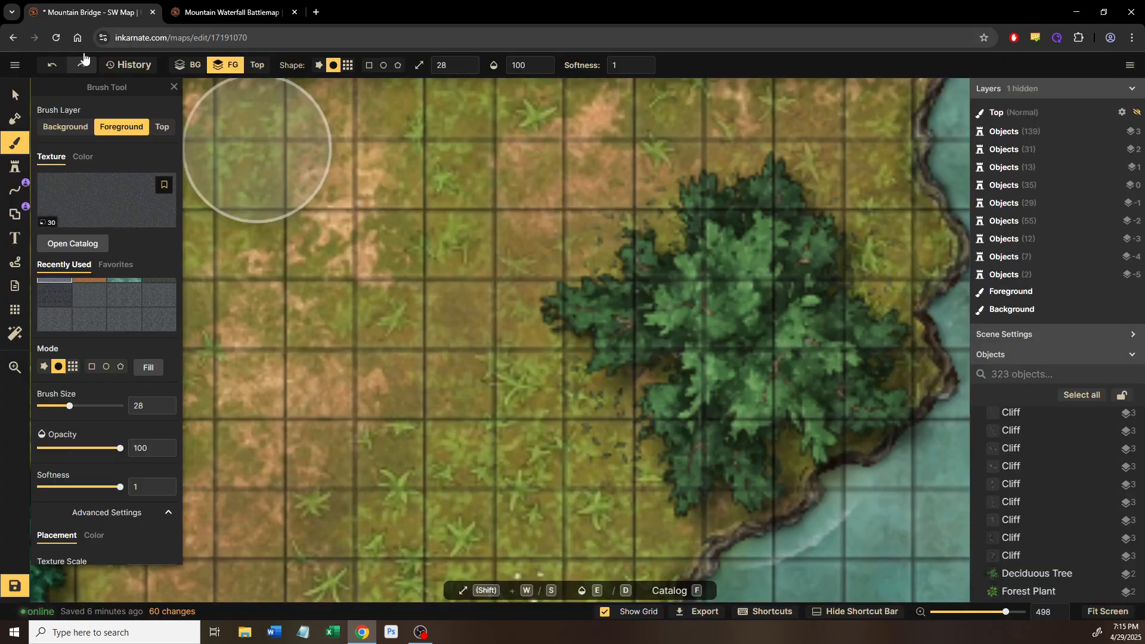
left_click(14, 95)
scroll(355, 341, "down", 1)
left_click_drag(726, 293, 557, 352)
scroll(294, 270, "down", 1)
scroll(614, 270, "down", 1)
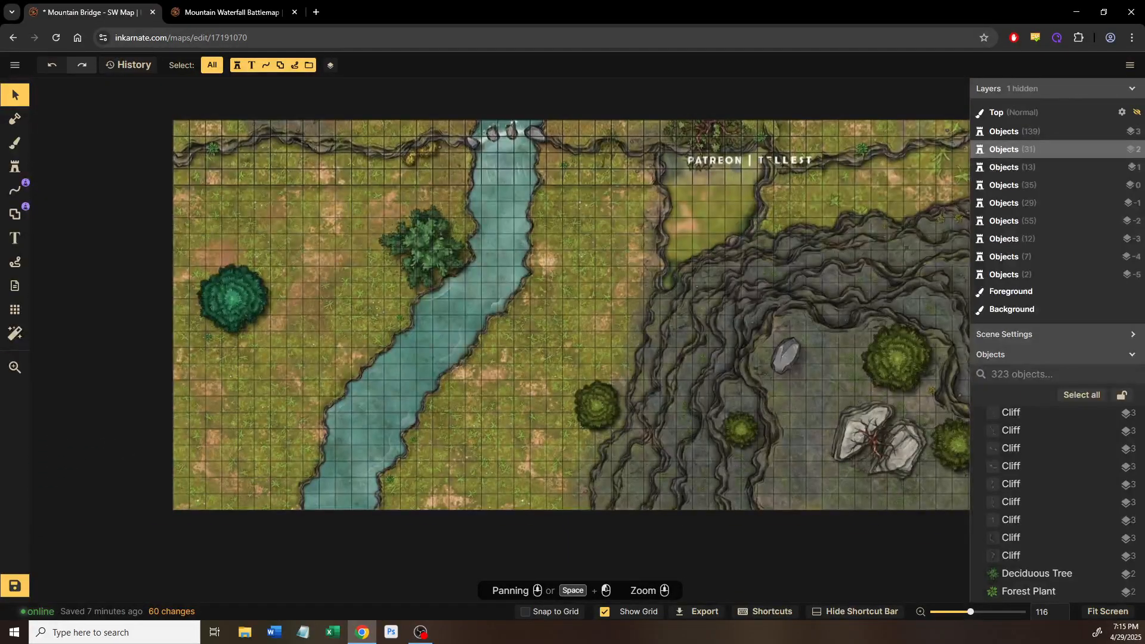
Step: Save the map and set the new scene's region to top 4, left 0, width 40 and height 20
left_click(12, 592)
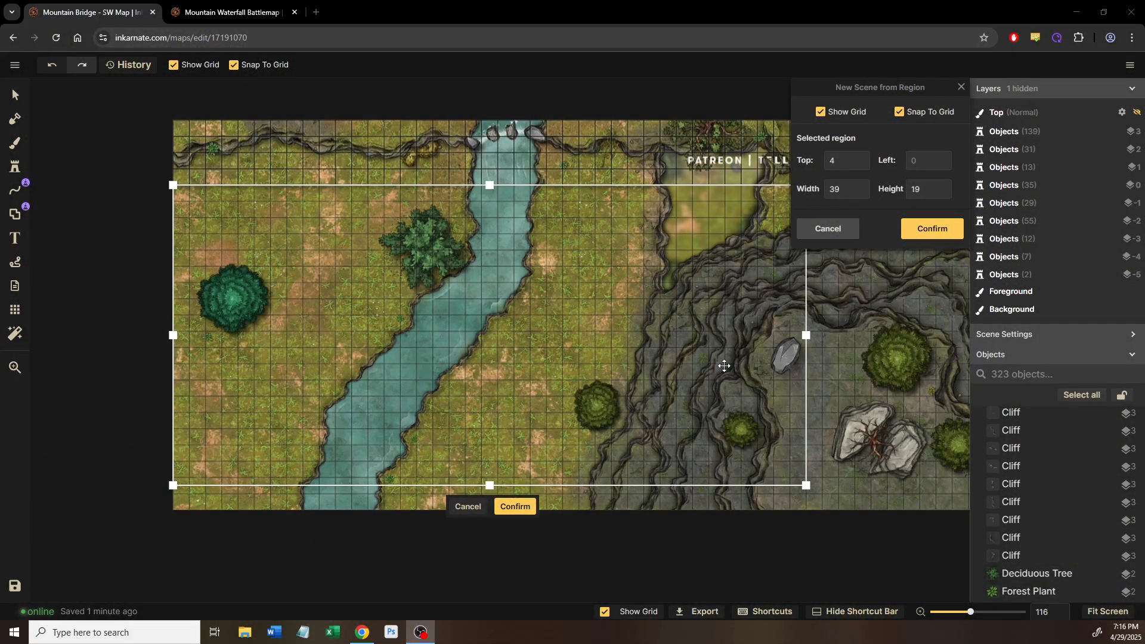
left_click_drag(805, 485, 818, 508)
left_click_drag(648, 346, 483, 387)
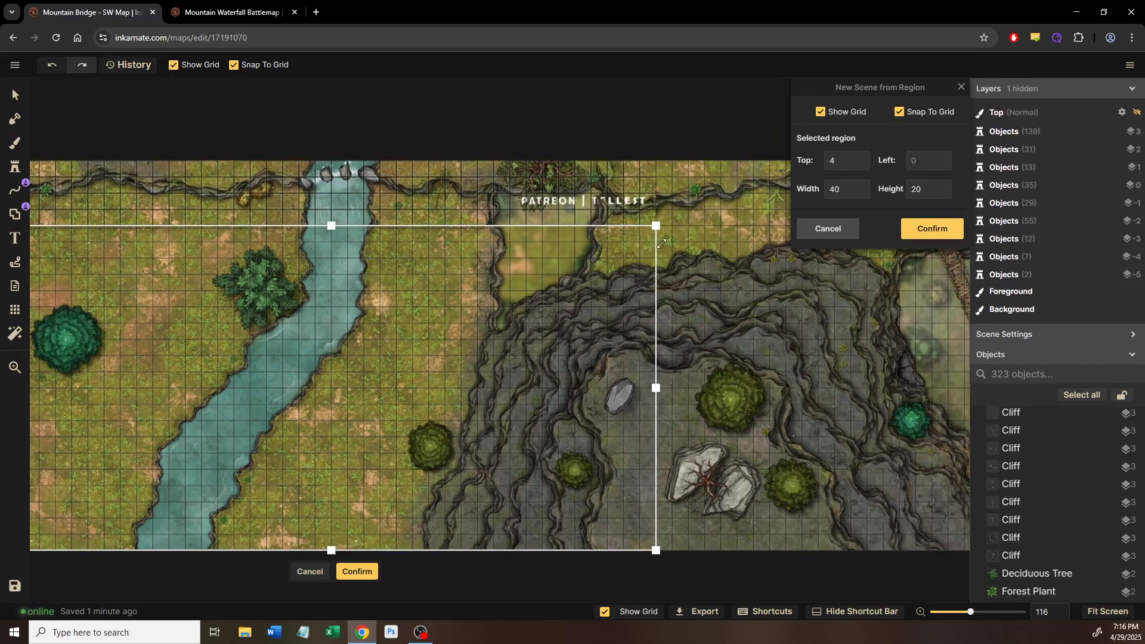
left_click_drag(682, 314, 817, 238)
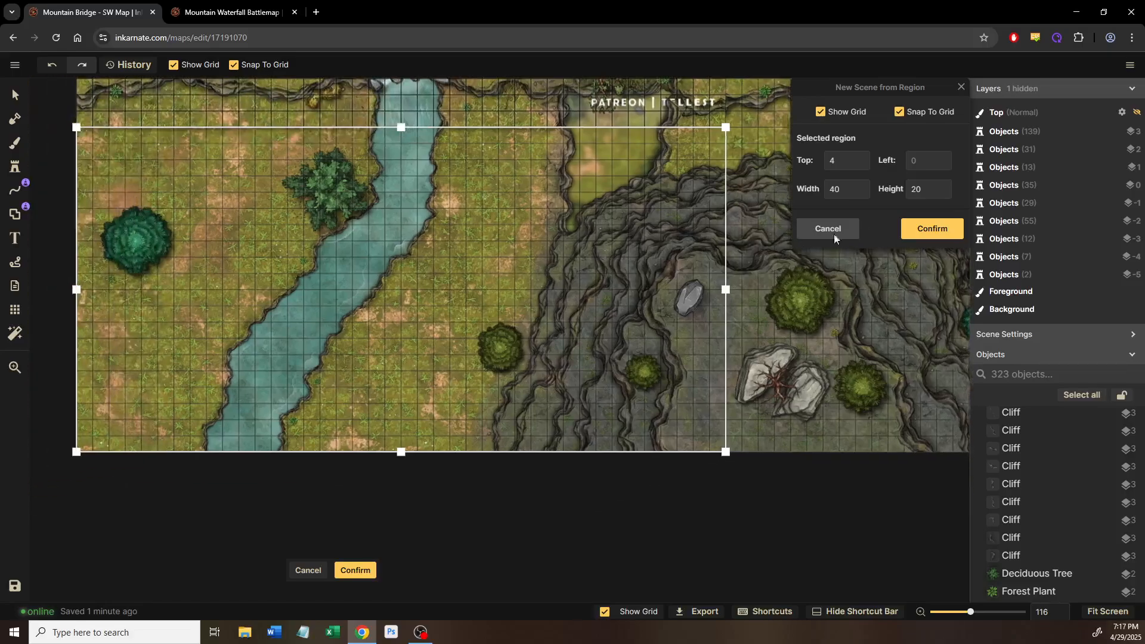
Step: Create the new map from the selected region, keeping the objects that lie outside it
left_click(931, 230)
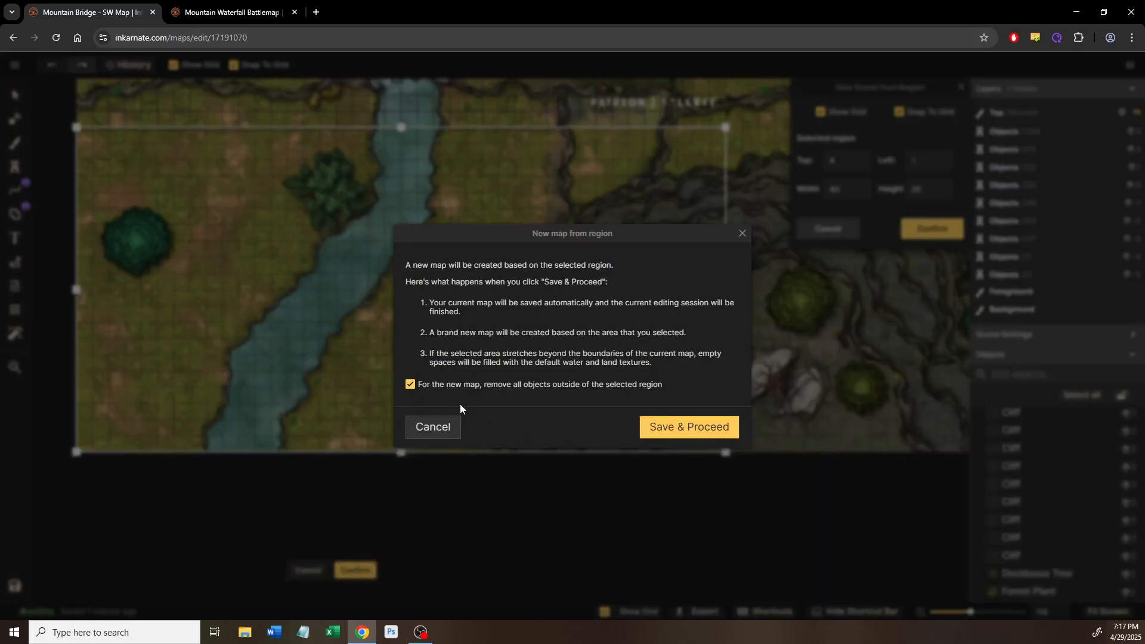
left_click(664, 428)
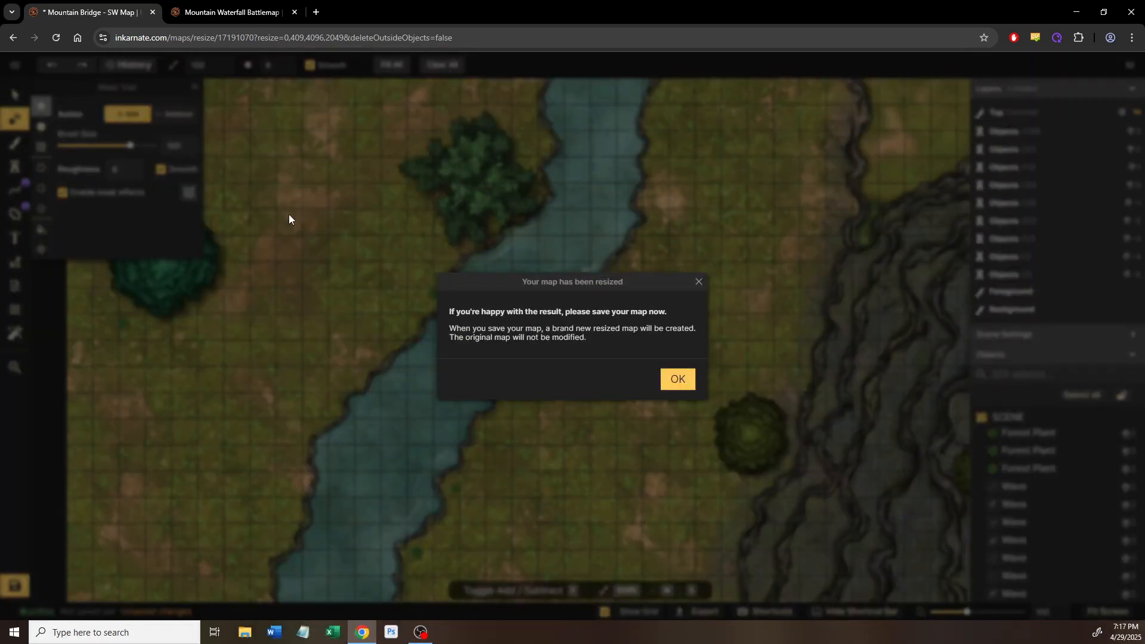
left_click(685, 378)
Step: Repaint the river down to the map's southern edge with the teal water texture on the Background layer, brush size 80 and opacity 100
left_click_drag(781, 313, 712, 427)
scroll(491, 465, "up", 5)
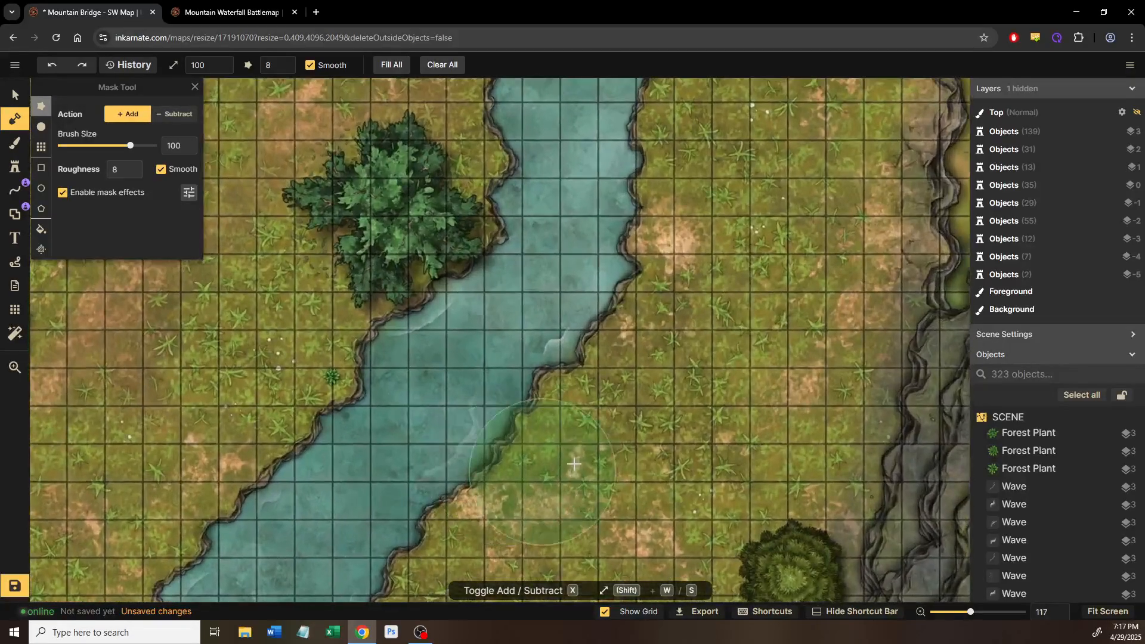
key("b")
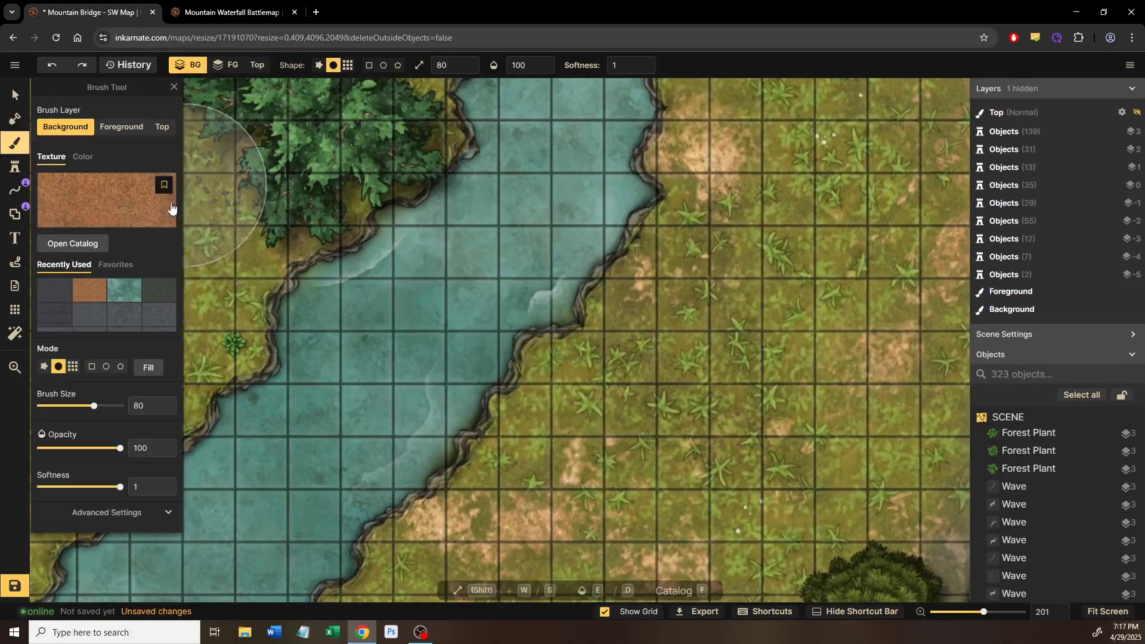
left_click(125, 286)
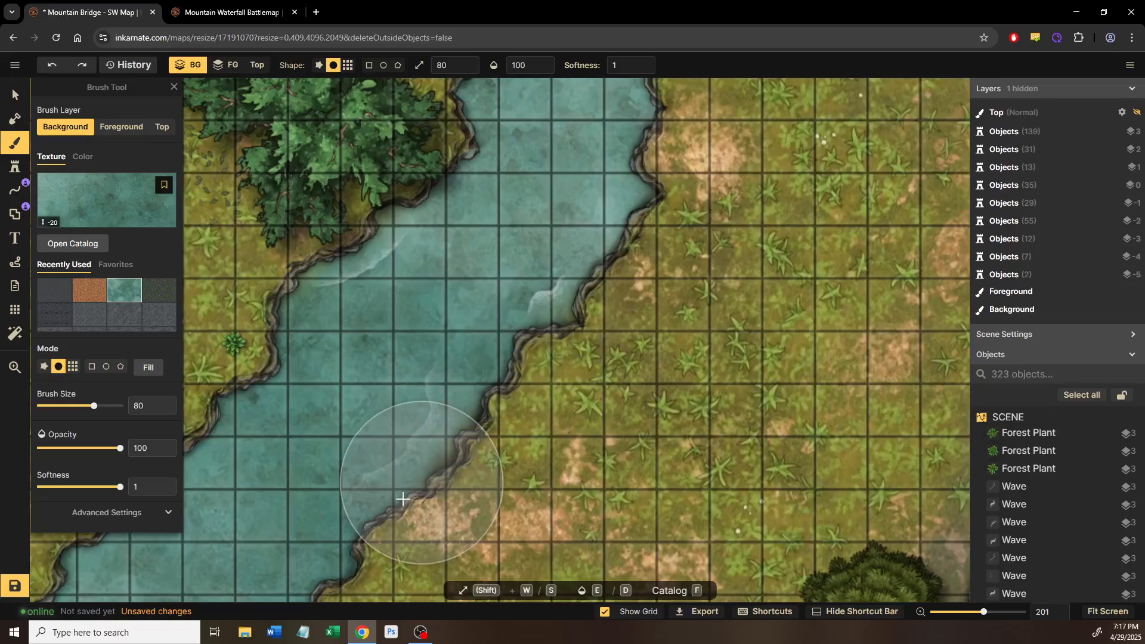
mouse_move(502, 380)
left_mouse_down()
mouse_move(513, 308)
mouse_move(641, 222)
mouse_move(559, 343)
mouse_move(578, 316)
left_mouse_up()
left_click_drag(570, 331, 548, 502)
left_click_drag(632, 329, 585, 488)
left_click_drag(458, 575, 611, 188)
left_click_drag(519, 385, 442, 538)
left_click_drag(649, 120, 645, 141)
left_click_drag(392, 535, 556, 250)
left_click_drag(503, 416, 535, 383)
mouse_move(407, 263)
left_mouse_down()
mouse_move(507, 338)
mouse_move(460, 414)
mouse_move(651, 177)
left_mouse_up()
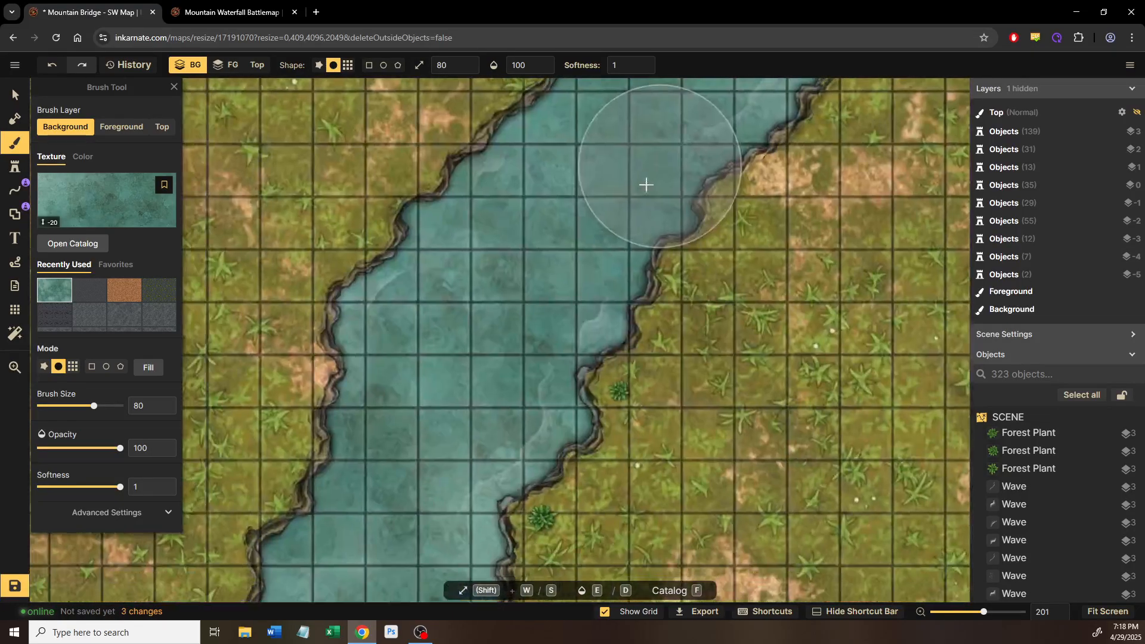
left_click_drag(544, 321, 554, 250)
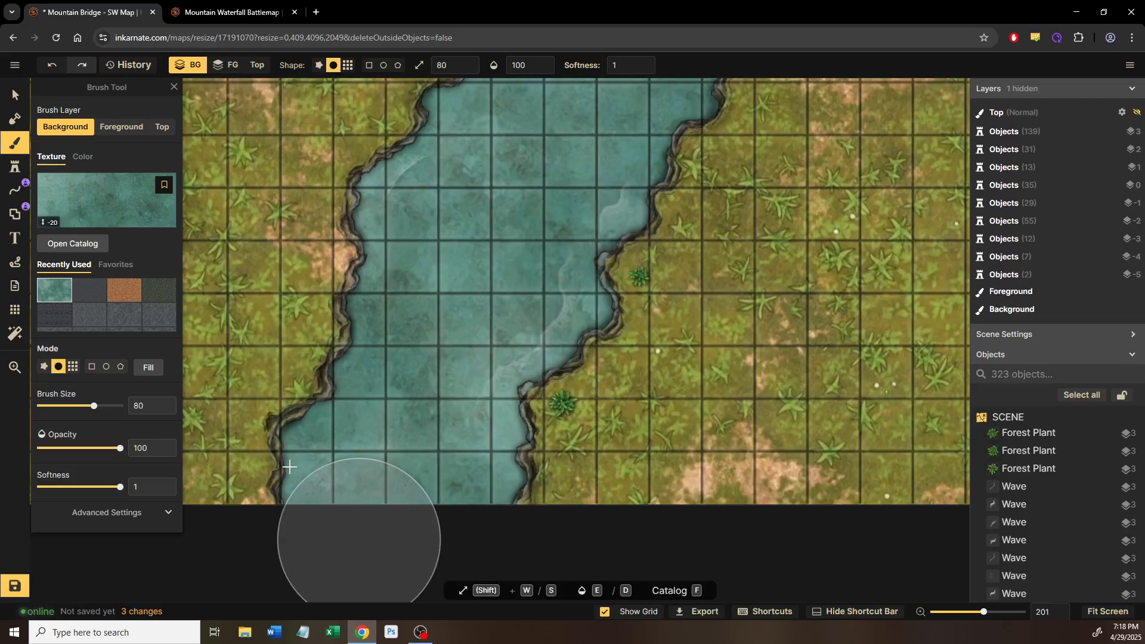
left_click_drag(703, 230, 702, 234)
left_click_drag(684, 300, 660, 519)
left_click_drag(587, 287, 426, 524)
scroll(508, 400, "up", 1)
left_click_drag(703, 290, 575, 411)
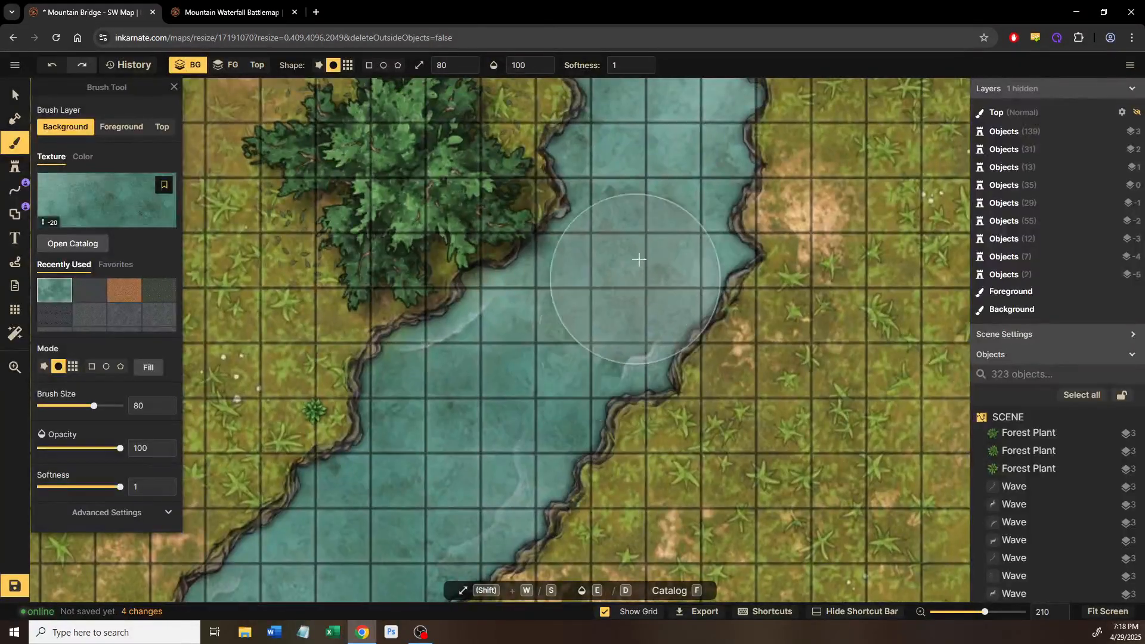
left_click_drag(638, 257, 539, 396)
scroll(543, 307, "down", 1)
scroll(543, 305, "up", 1)
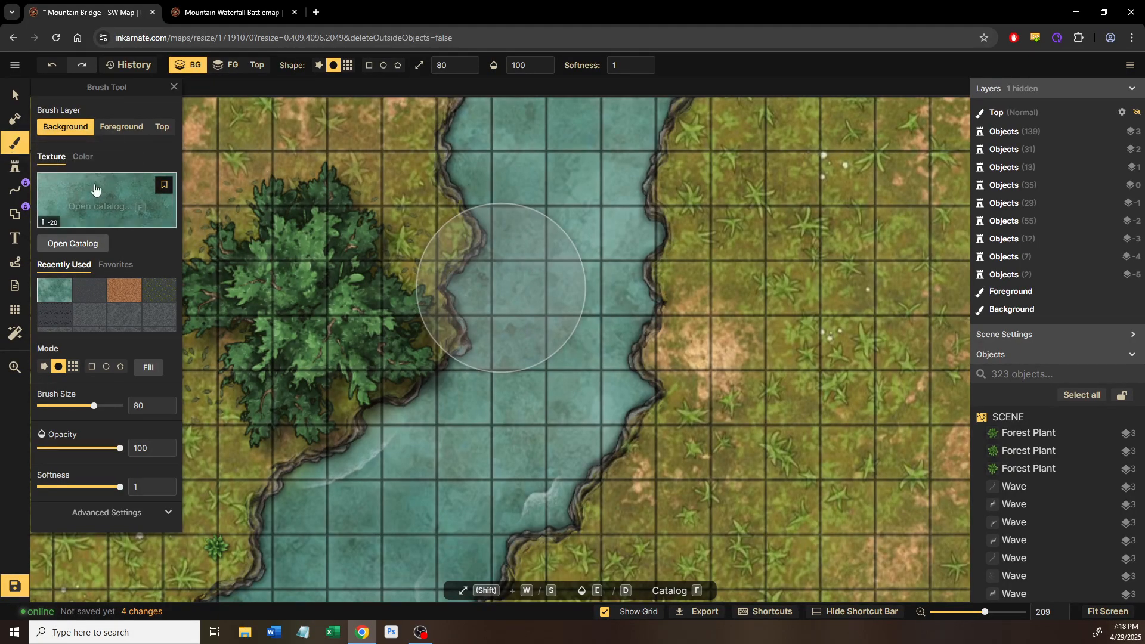
Step: Set up the Mask tool with the plain circle brush at size 10 for touching up the river's west bank
left_click(15, 118)
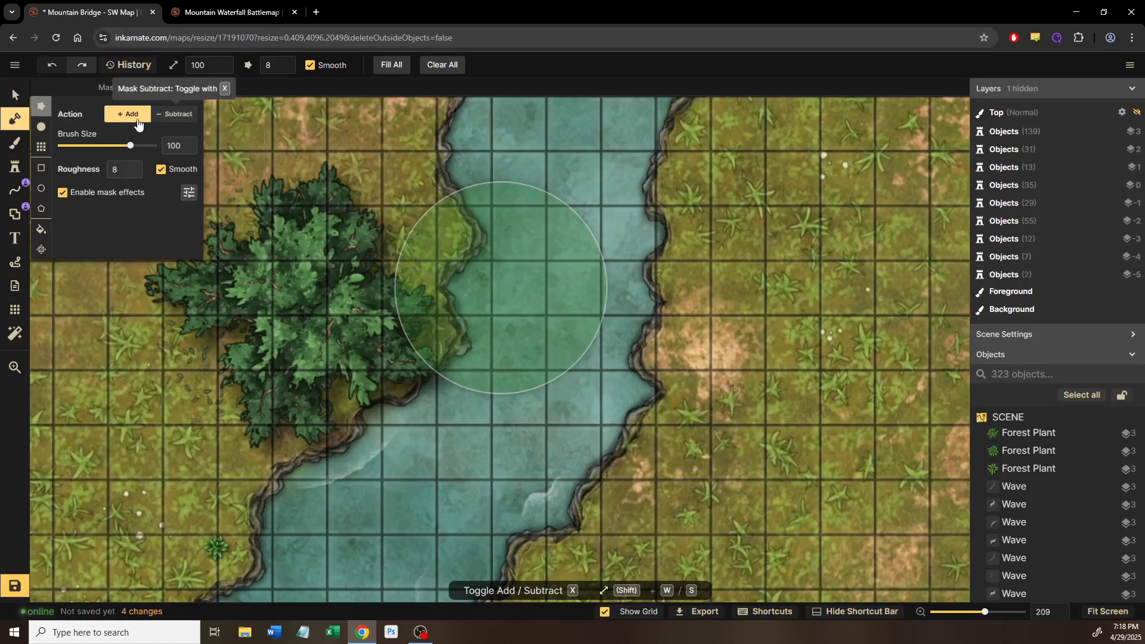
scroll(740, 280, "up", 5)
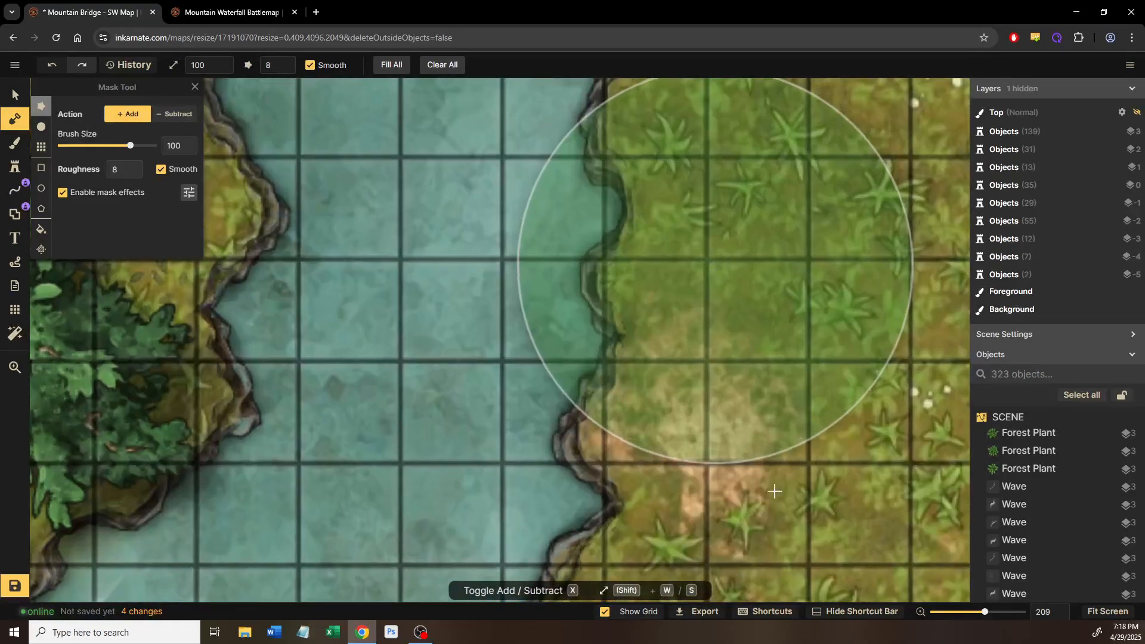
left_click_drag(715, 262, 772, 486)
mouse_move(432, 440)
left_mouse_down()
mouse_move(507, 370)
mouse_move(592, 336)
left_mouse_up()
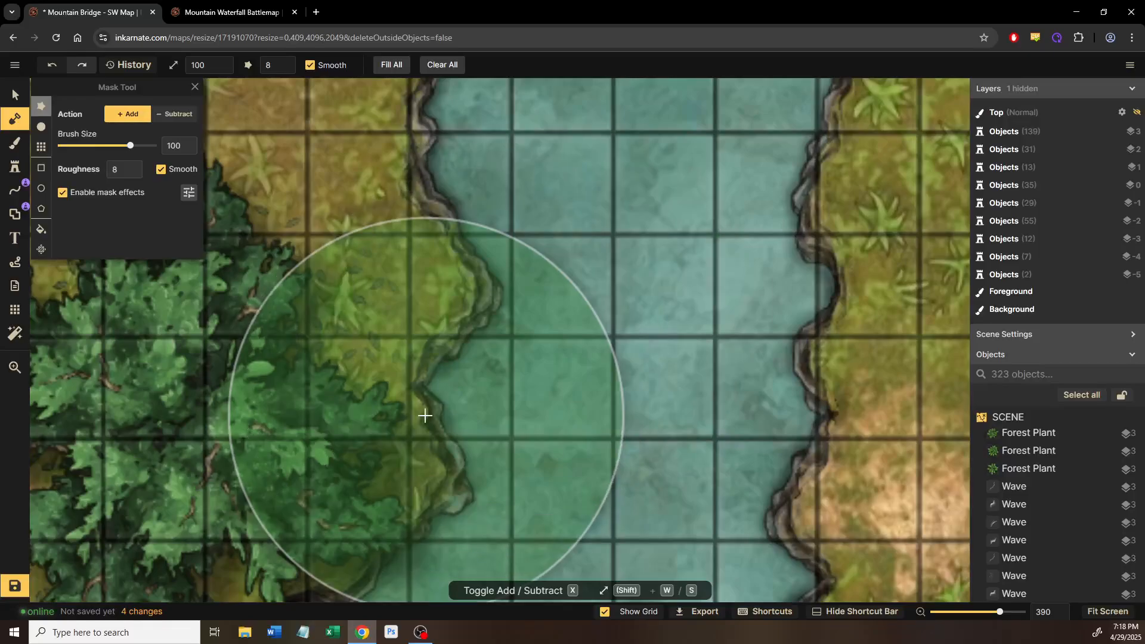
scroll(418, 420, "up", 4)
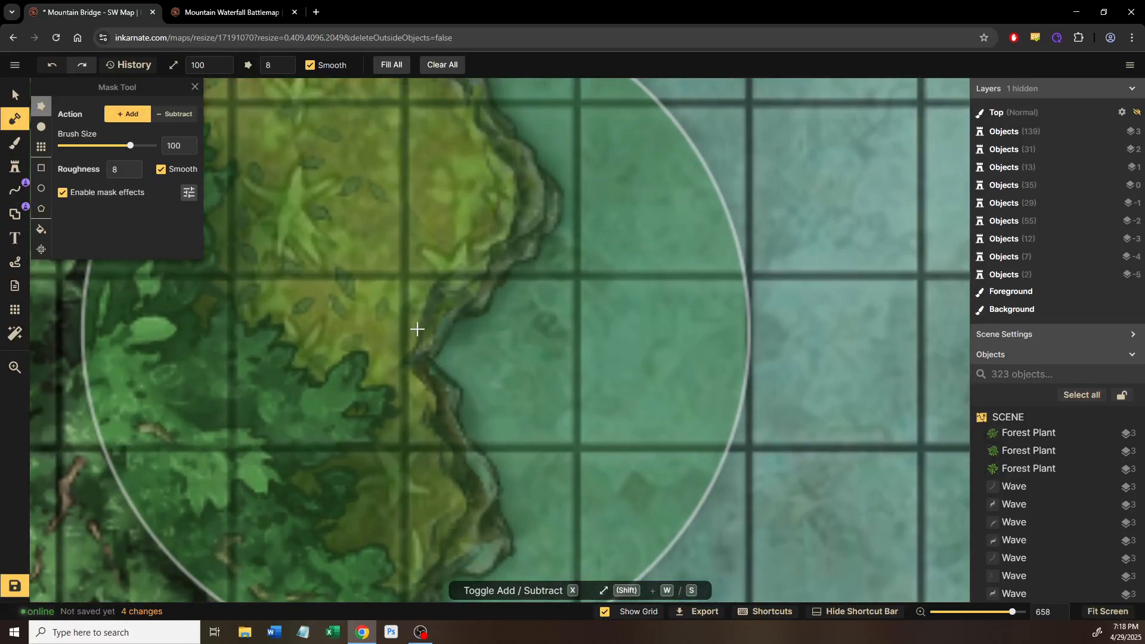
key("shift+s")
key("shift+s")
key("shift+s")
key("shift+s")
key("shift+s")
key("shift+s")
left_click(39, 128)
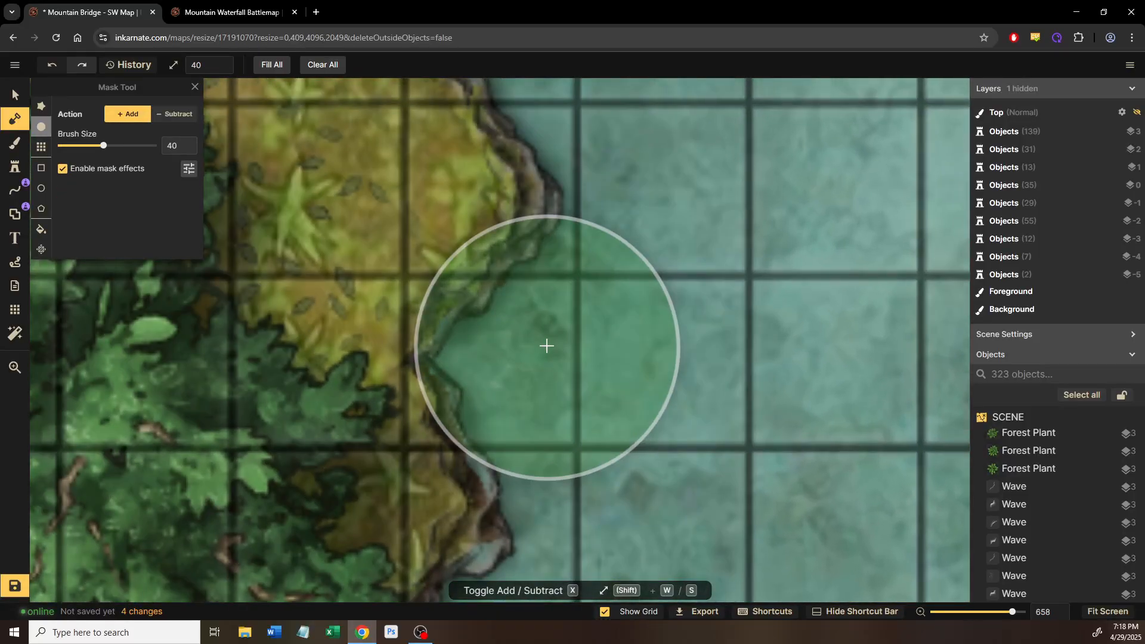
scroll(545, 345, "down", 1)
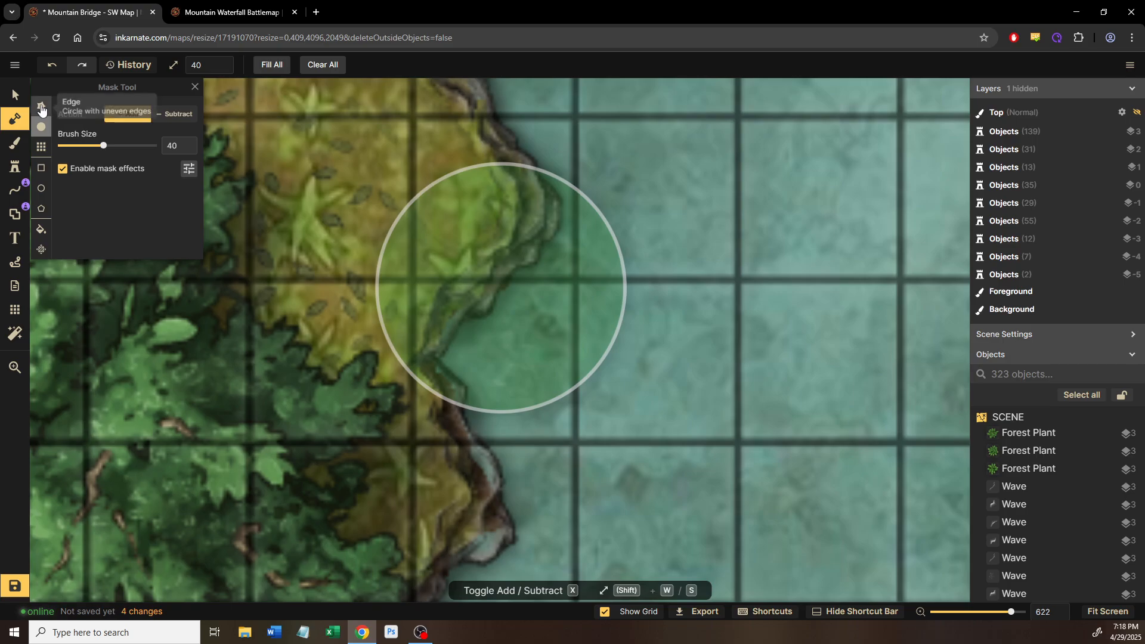
scroll(554, 450, "up", 6)
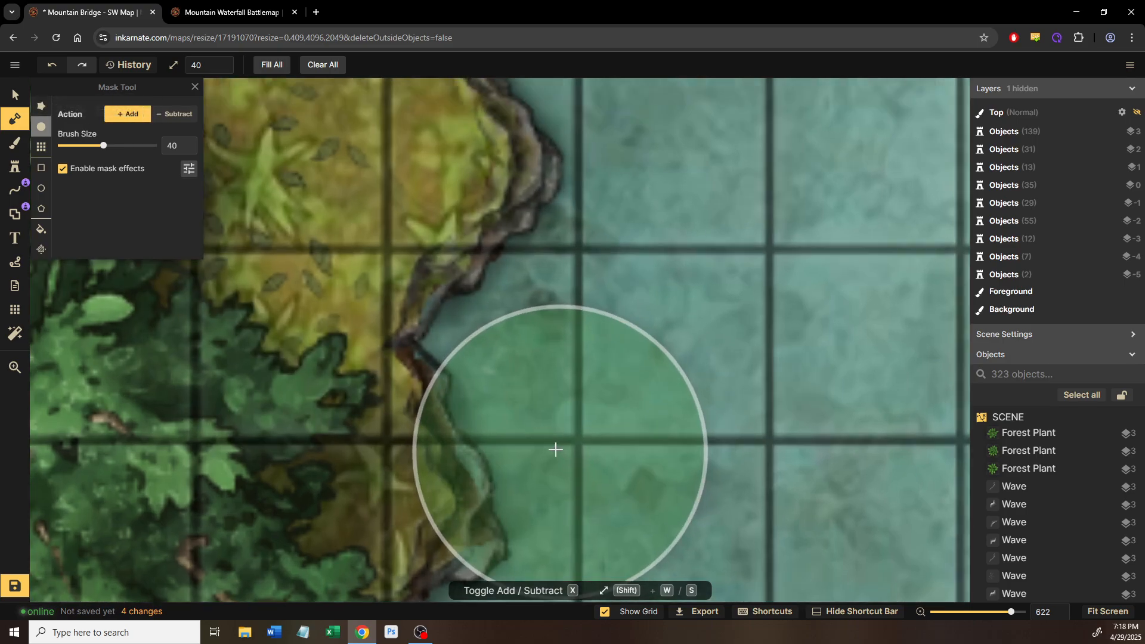
key("shift+s")
key("shift+s")
key("shift+s")
Step: Add land mask at the notch in the west bank beside the deciduous tree and subtract the excess outside the cliffs
left_click_drag(403, 447, 436, 352)
mouse_move(381, 271)
left_mouse_down()
mouse_move(376, 229)
mouse_move(401, 170)
mouse_move(401, 214)
left_mouse_up()
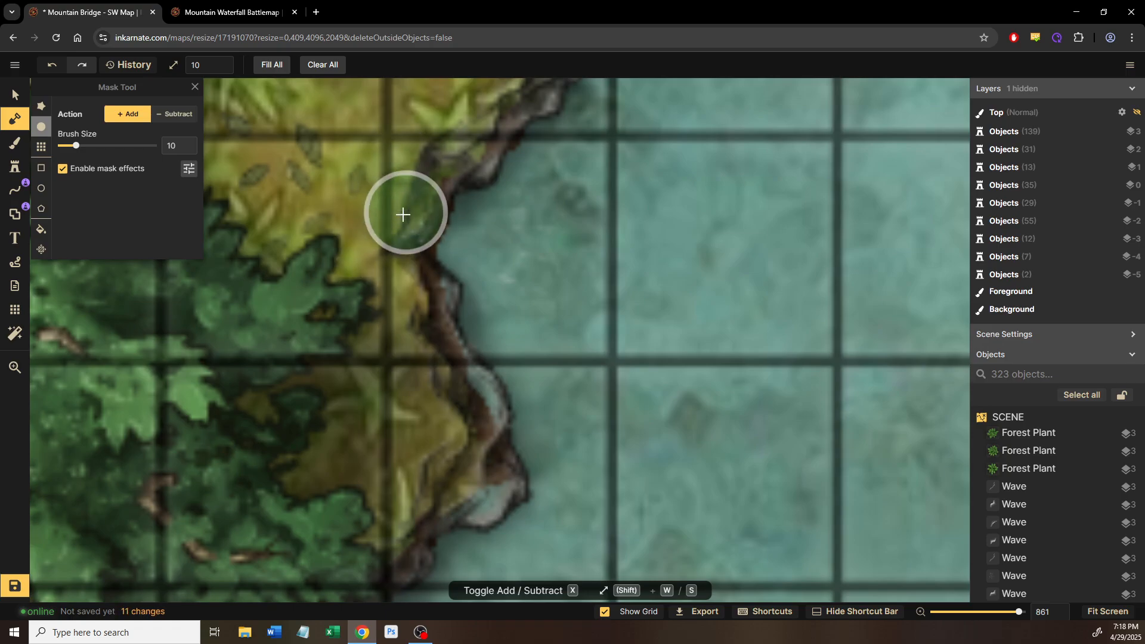
key("x")
key("shift+s")
key("shift+s")
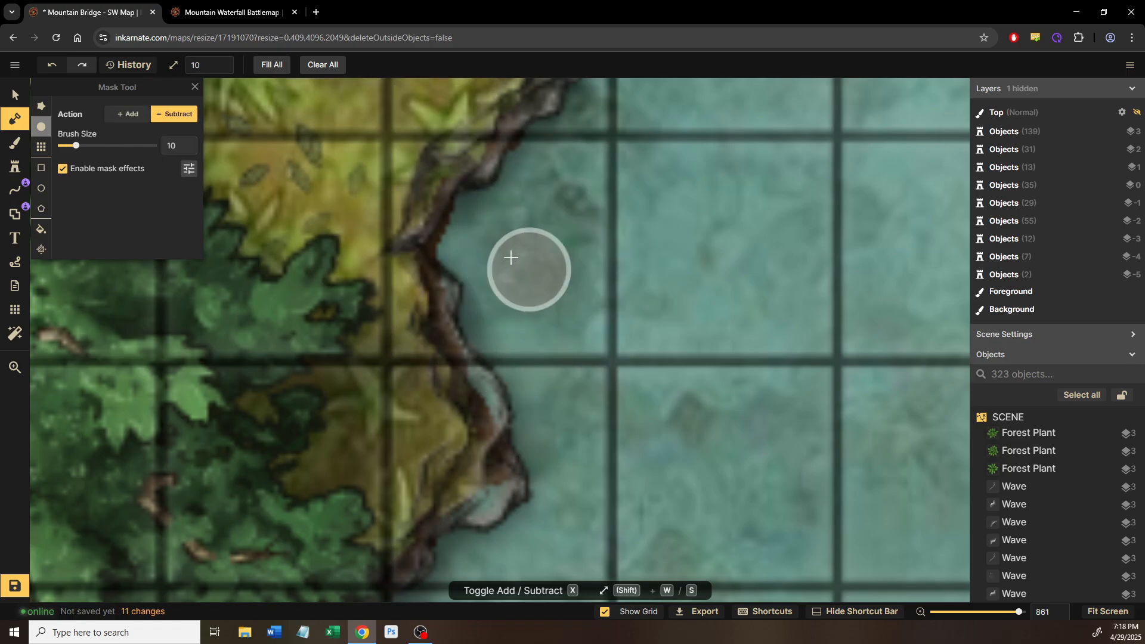
mouse_move(437, 206)
left_mouse_down()
mouse_move(481, 230)
mouse_move(463, 243)
mouse_move(461, 232)
left_mouse_up()
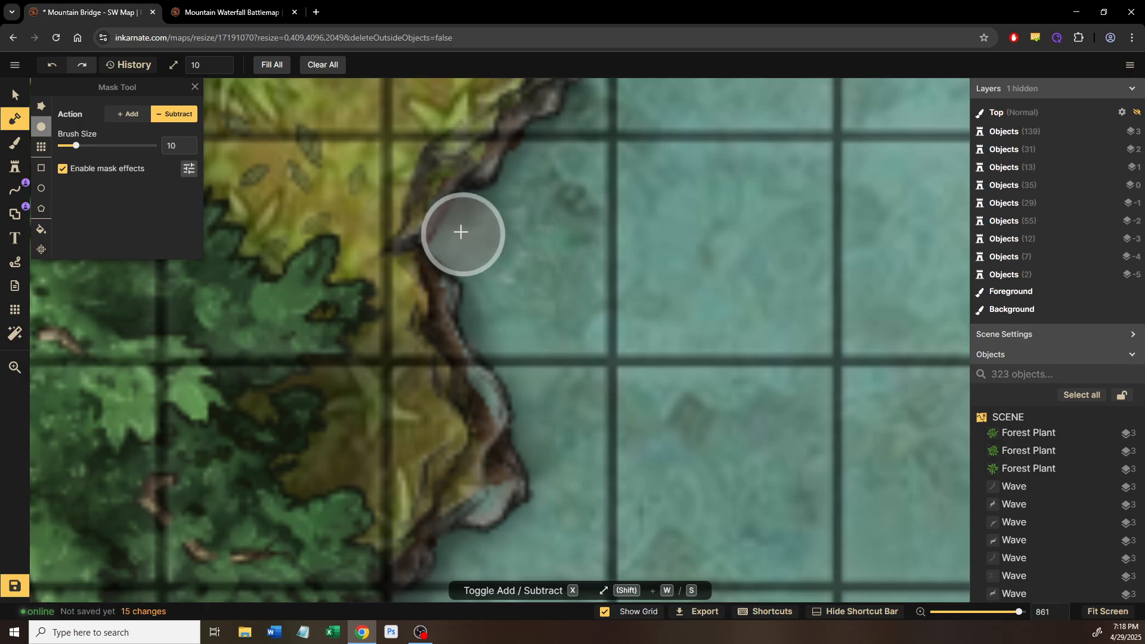
left_click(460, 232)
left_click(530, 154)
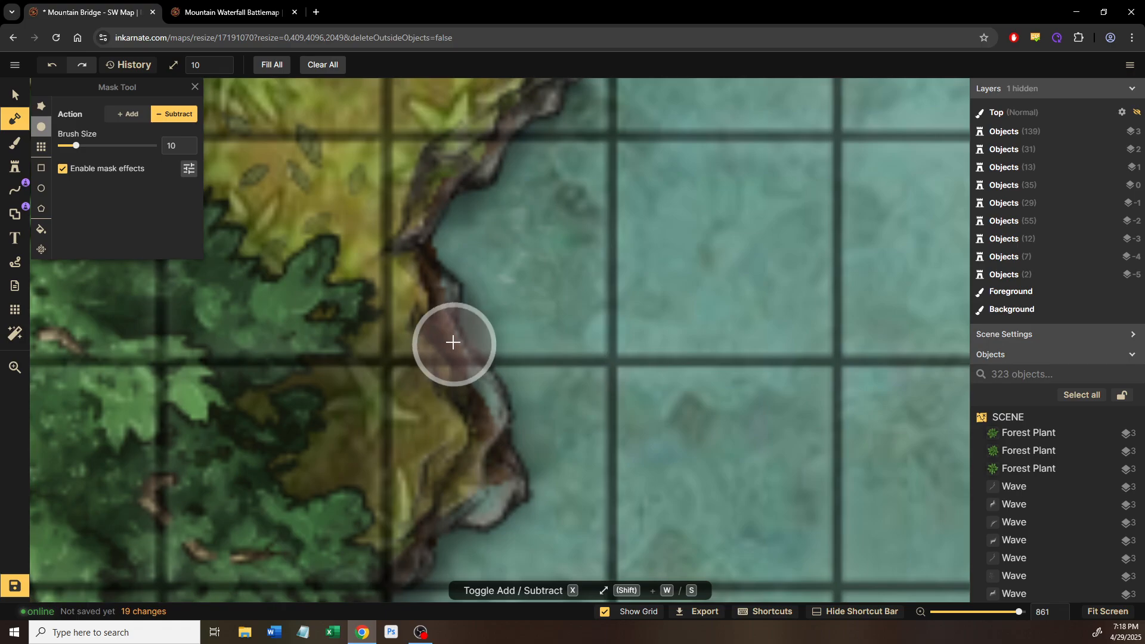
Step: Add land mask behind the cliffs just south of the notch to fill the water gaps beside the tree
key("x")
left_click(450, 428)
left_click(445, 406)
left_click(411, 363)
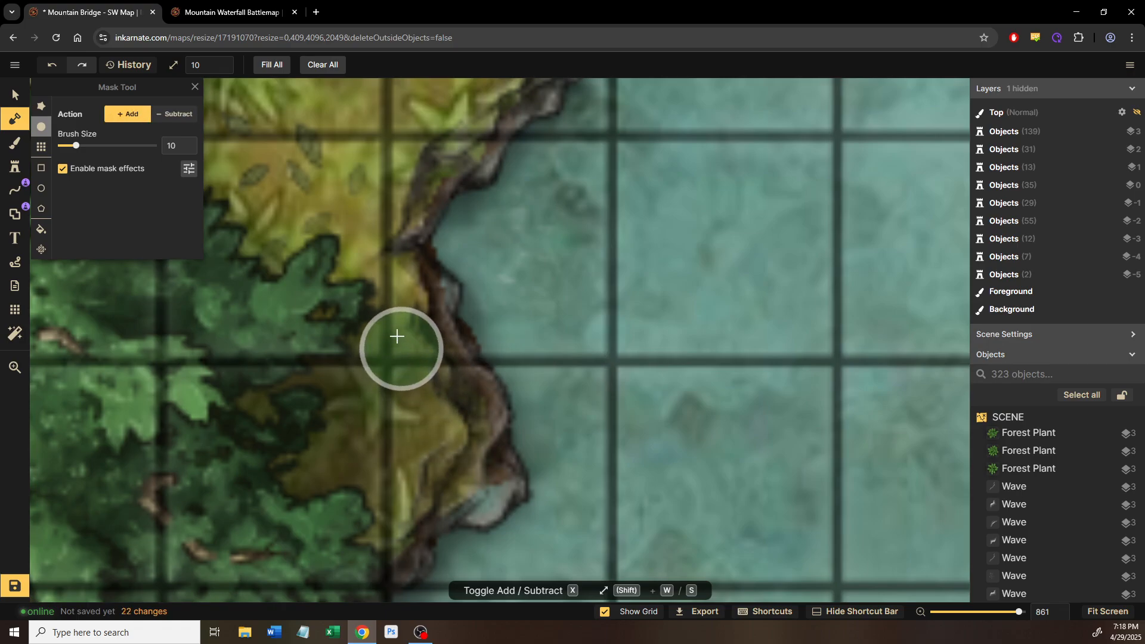
left_click(400, 307)
left_click(400, 308)
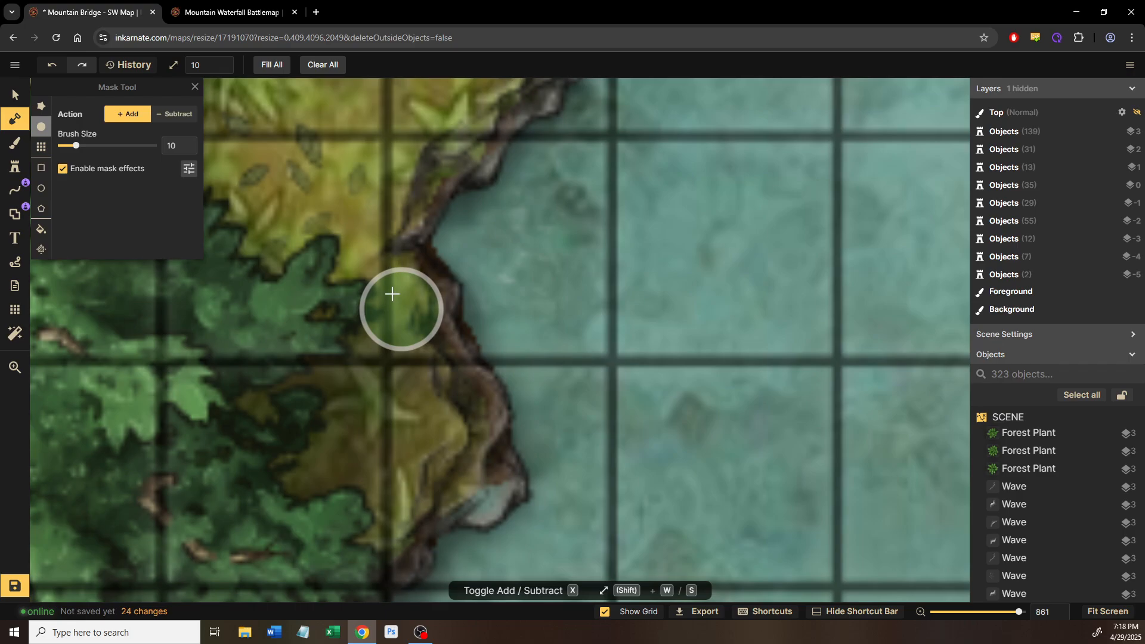
left_click(391, 293)
Step: Subtract the land mask protruding past the cliff edge into the river at and below the notch
key("x")
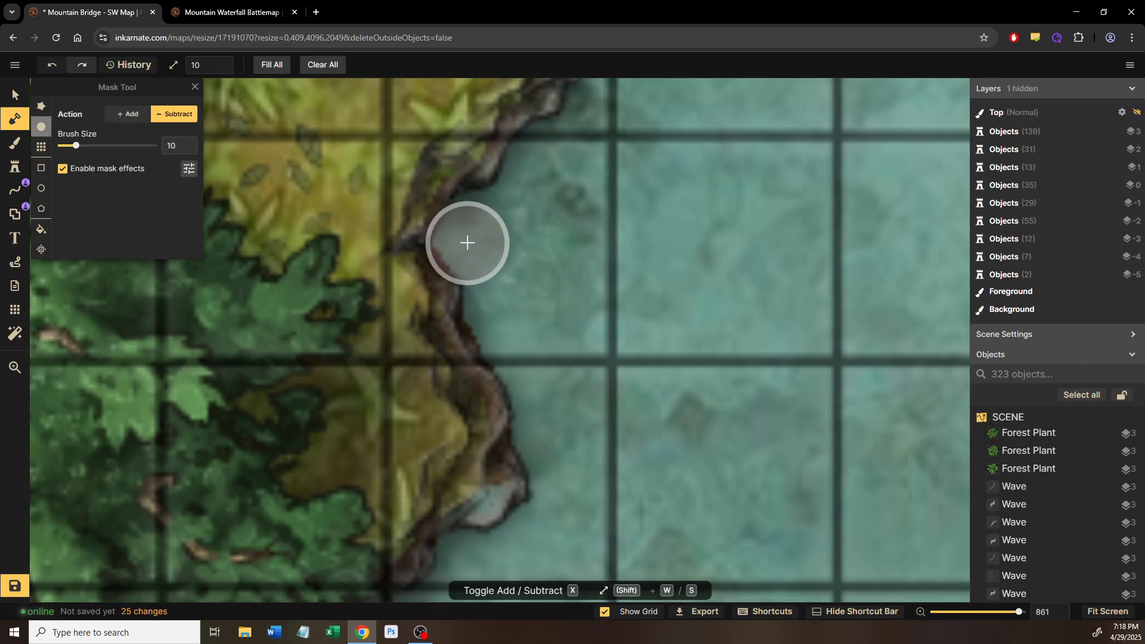
left_click(471, 251)
left_click(475, 255)
left_click(470, 251)
left_click(471, 251)
left_click(461, 242)
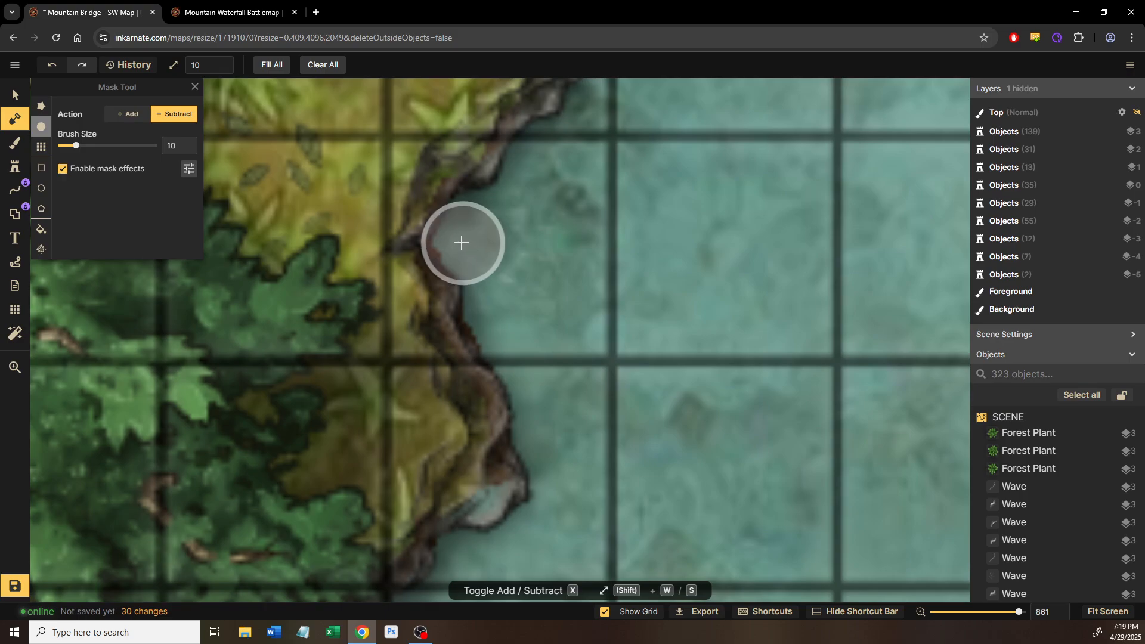
left_click(509, 326)
left_click_drag(502, 328, 499, 332)
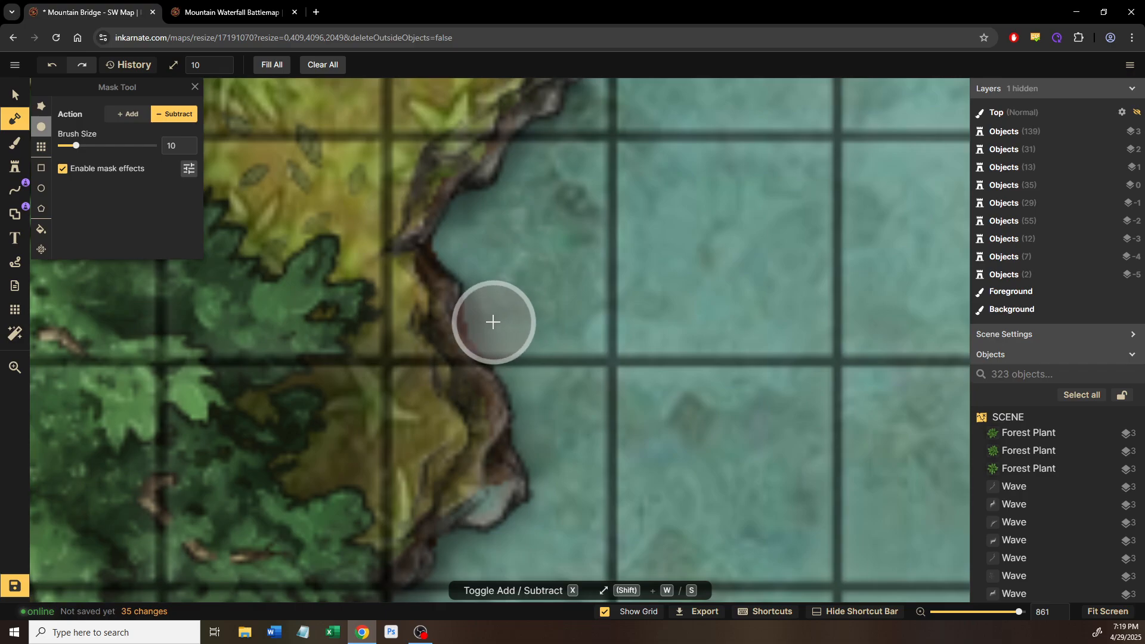
left_click_drag(493, 322, 491, 314)
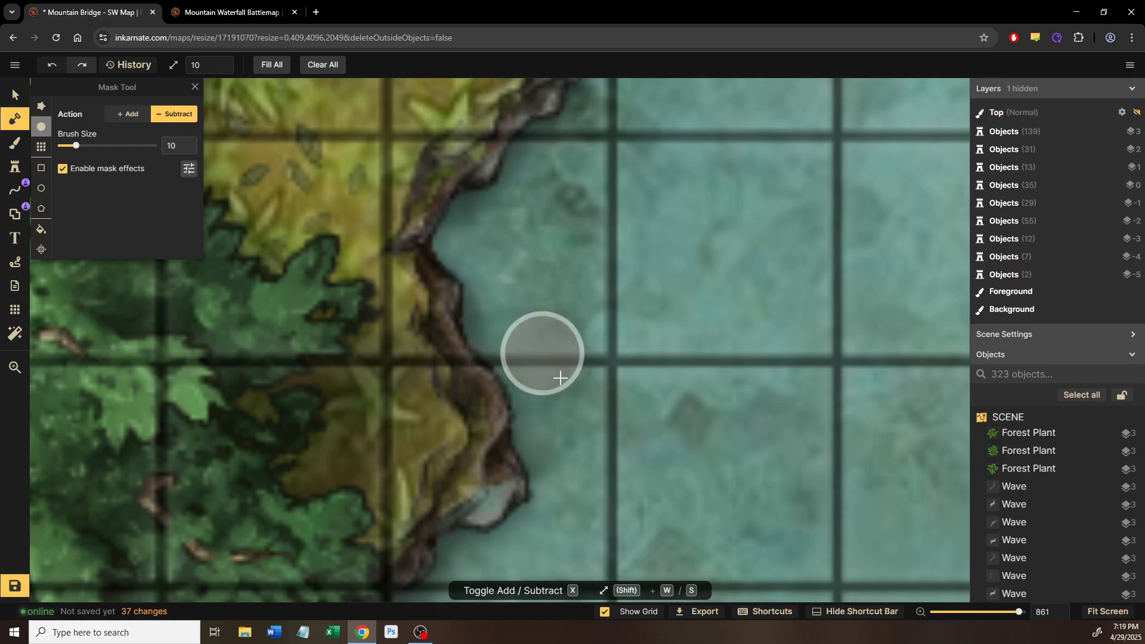
Step: Fill the water gap inside the cliff bulge below the notch with land mask
key("x")
left_click_drag(457, 475, 463, 478)
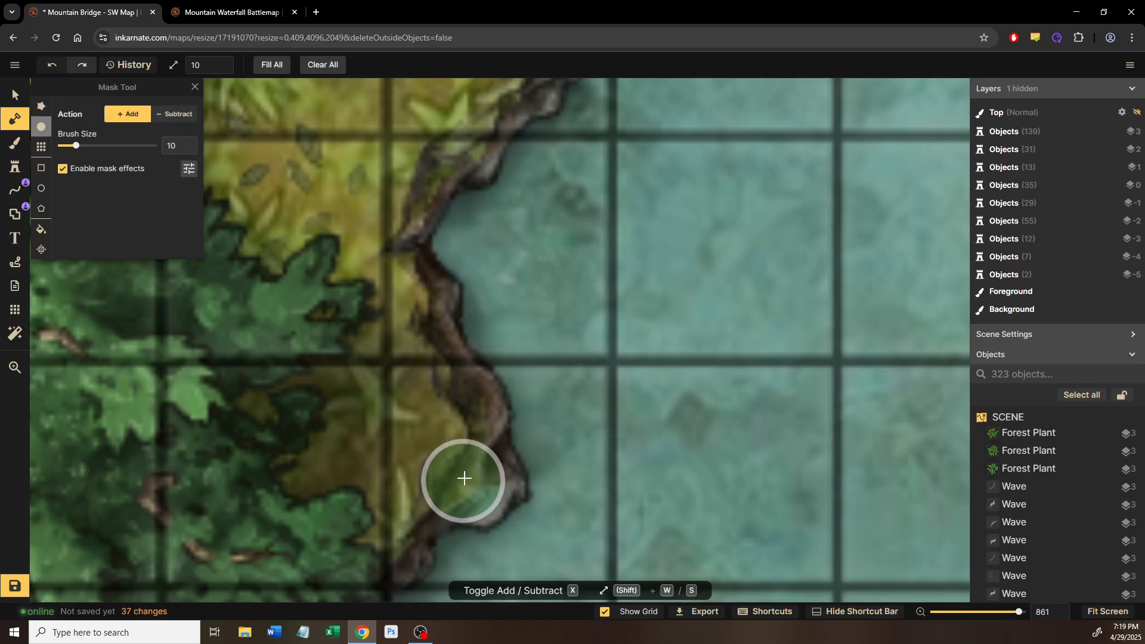
scroll(555, 332, "down", 1)
Step: Subtract the land mask spilling into the river around the underside and outer edge of the cliff bulge
left_click_drag(555, 332, 556, 328)
key("x")
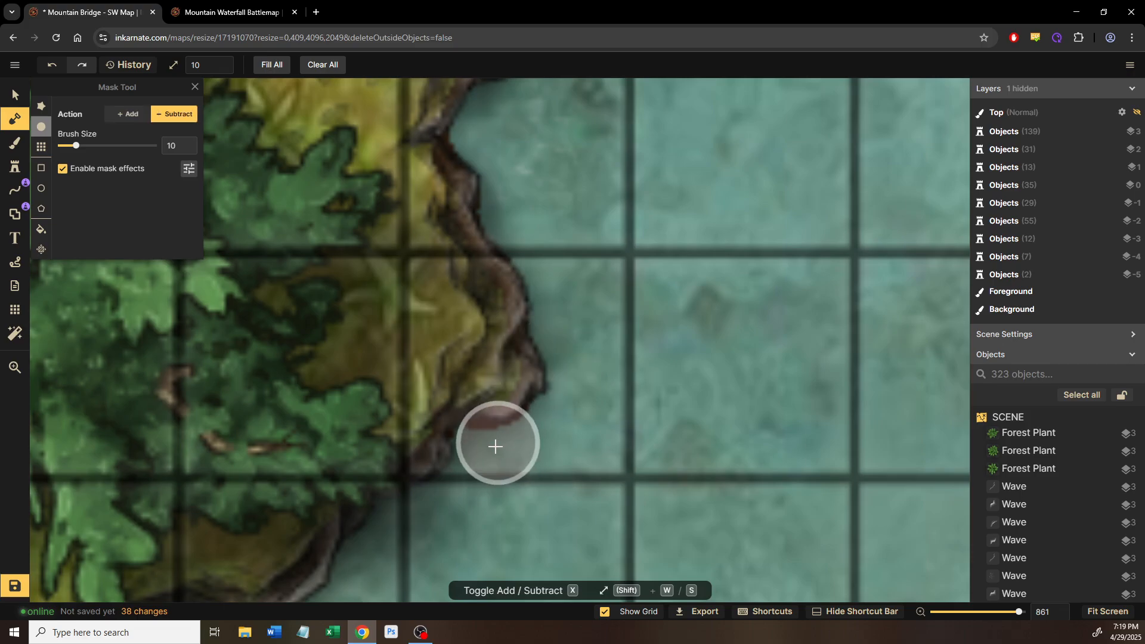
left_click(493, 455)
left_click(489, 447)
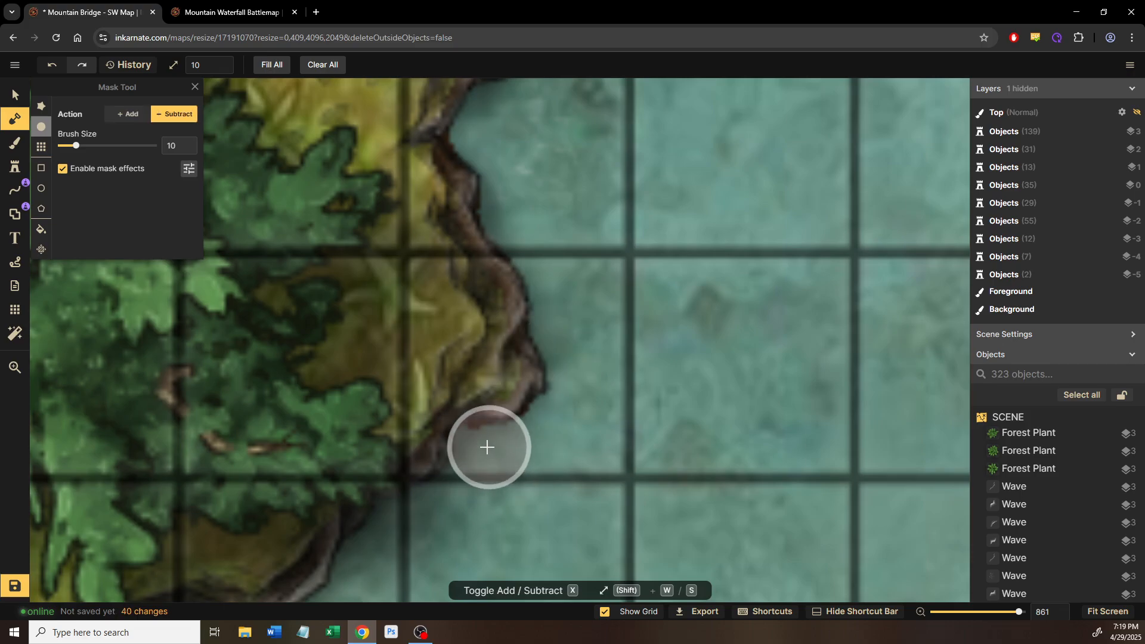
left_click(478, 445)
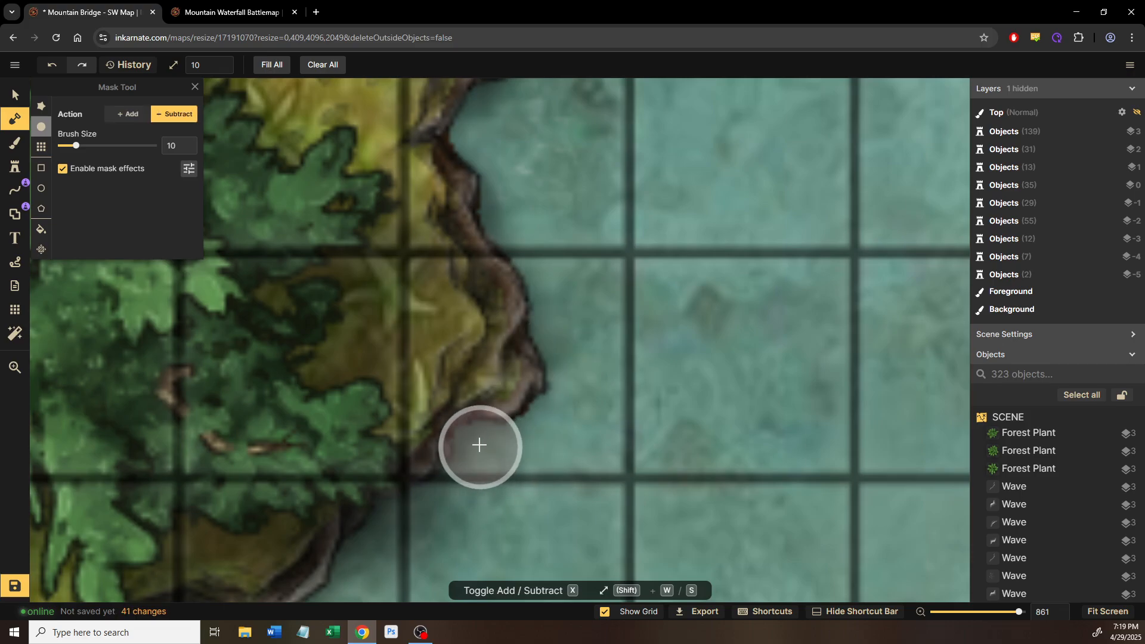
left_click(551, 422)
left_click(561, 421)
left_click(567, 399)
Step: Add land mask behind the curved cliff section just below the overhanging tree leaves to fill the water gaps
left_click_drag(536, 488, 664, 254)
mouse_move(576, 332)
left_mouse_down()
mouse_move(628, 345)
mouse_move(660, 340)
mouse_move(686, 315)
left_mouse_up()
left_click_drag(555, 411, 675, 273)
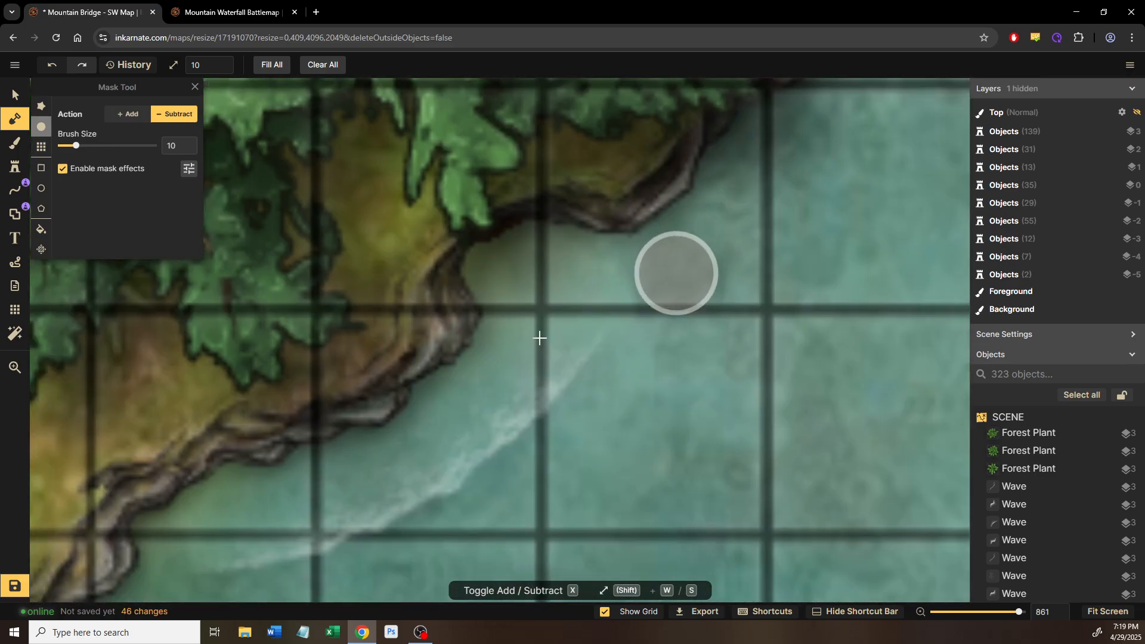
key("x")
left_click(381, 329)
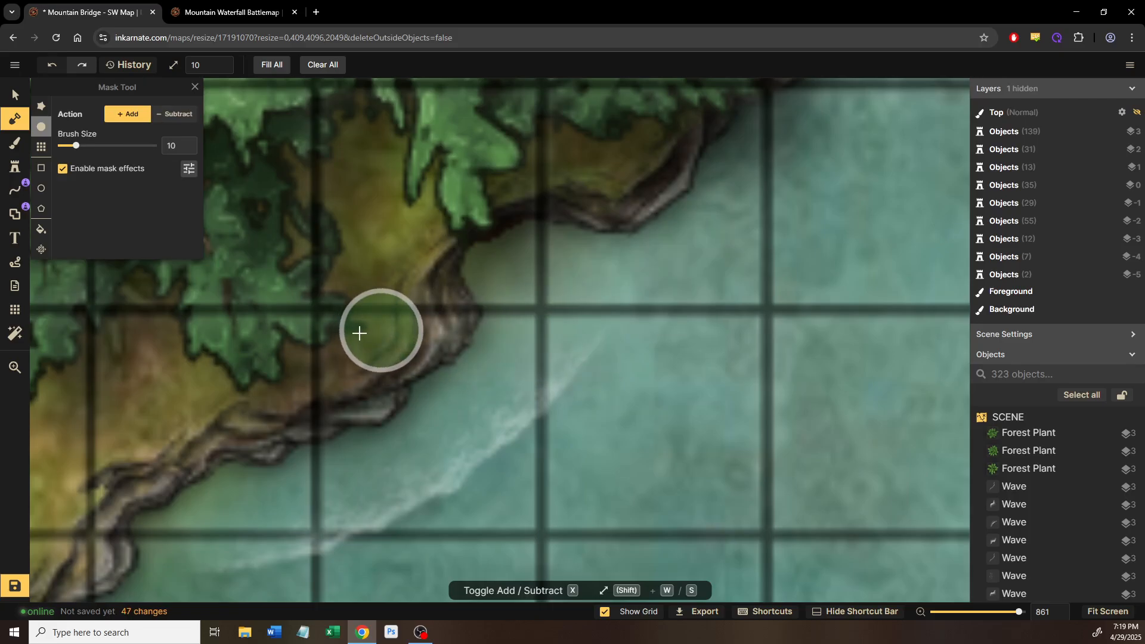
left_click(354, 347)
left_click(324, 360)
left_click(301, 371)
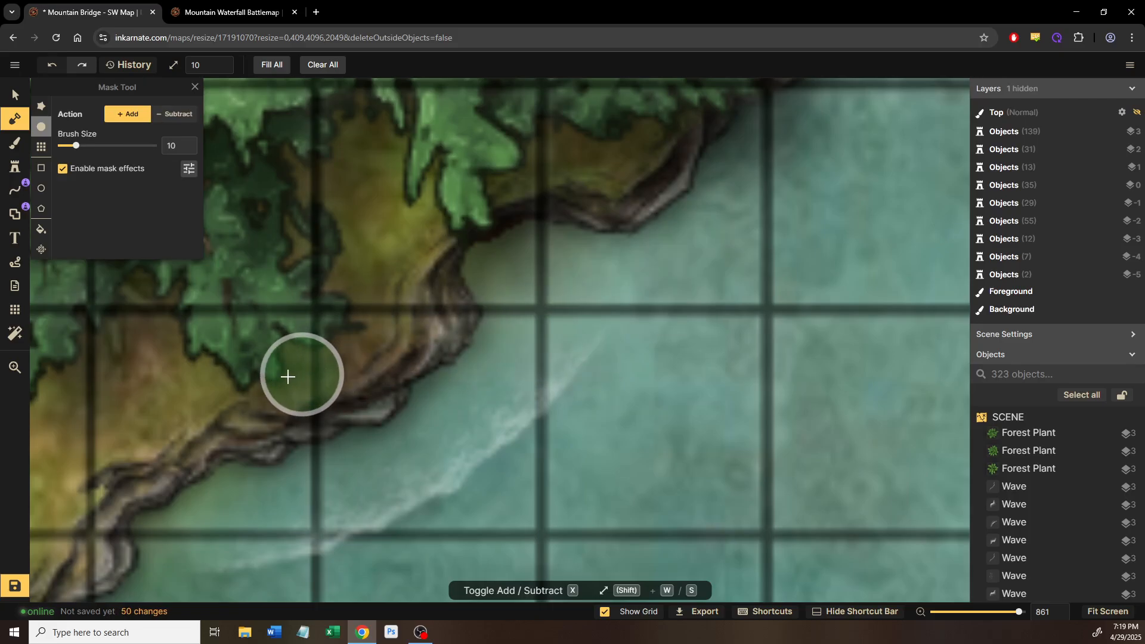
left_click(288, 378)
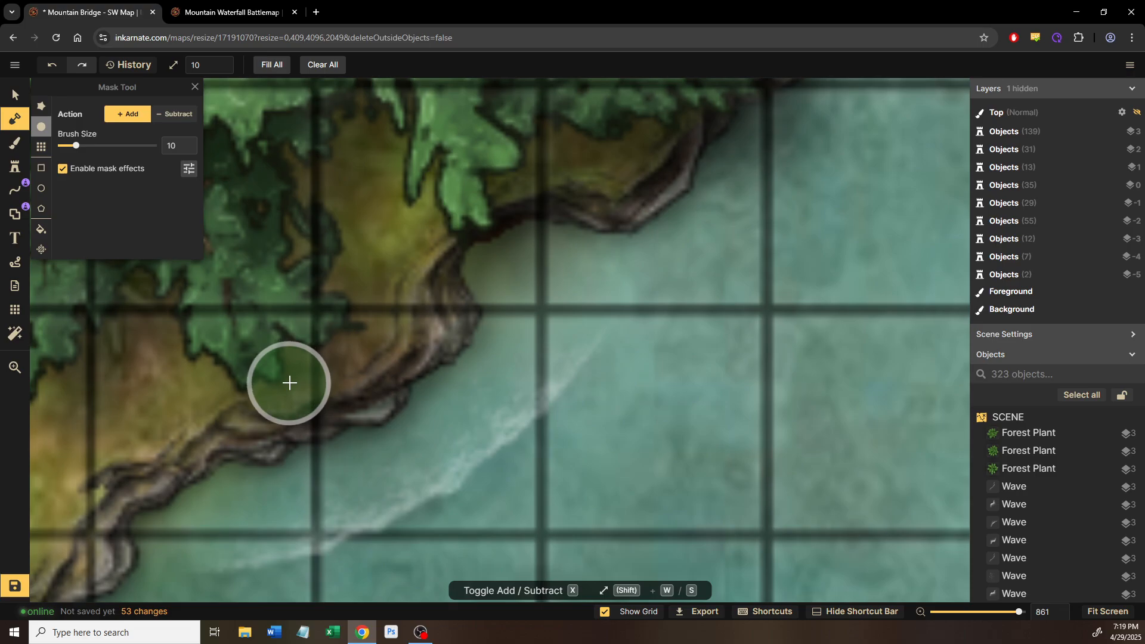
left_click(298, 384)
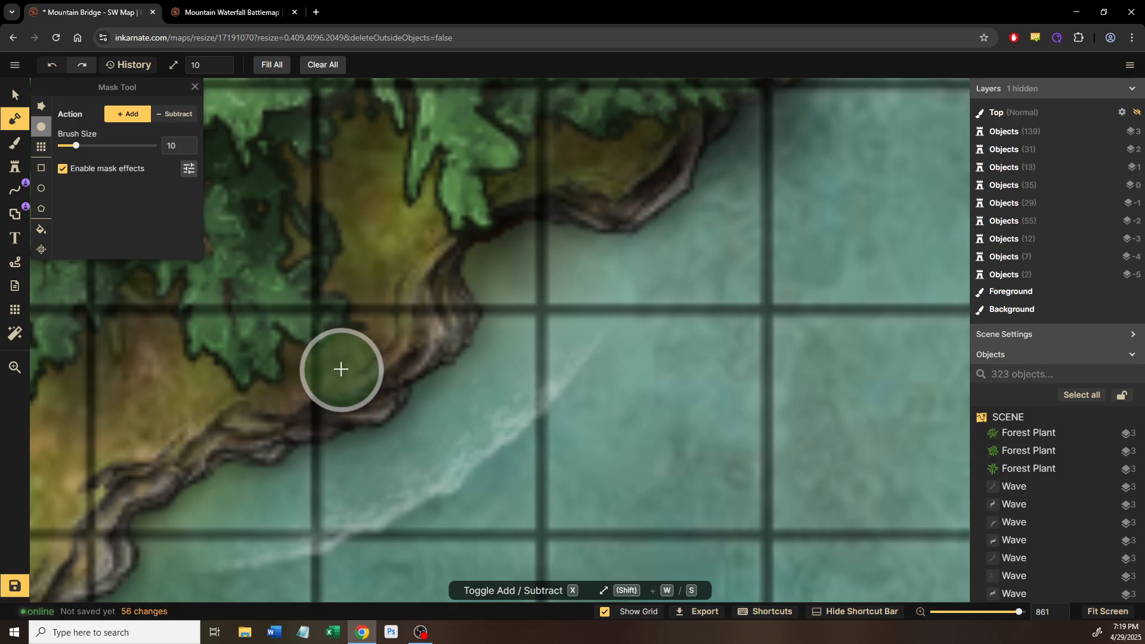
left_click(352, 364)
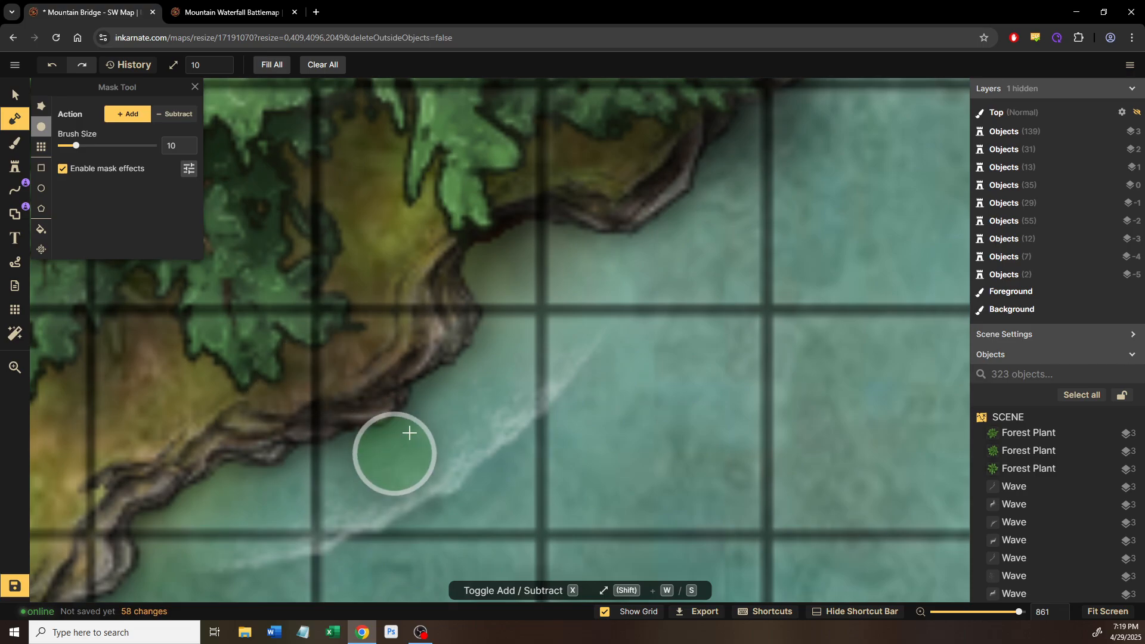
Step: Subtract the excess land mask from the river side of the cliff below the tree, beside the long wave
left_click_drag(412, 430, 465, 378)
key("x")
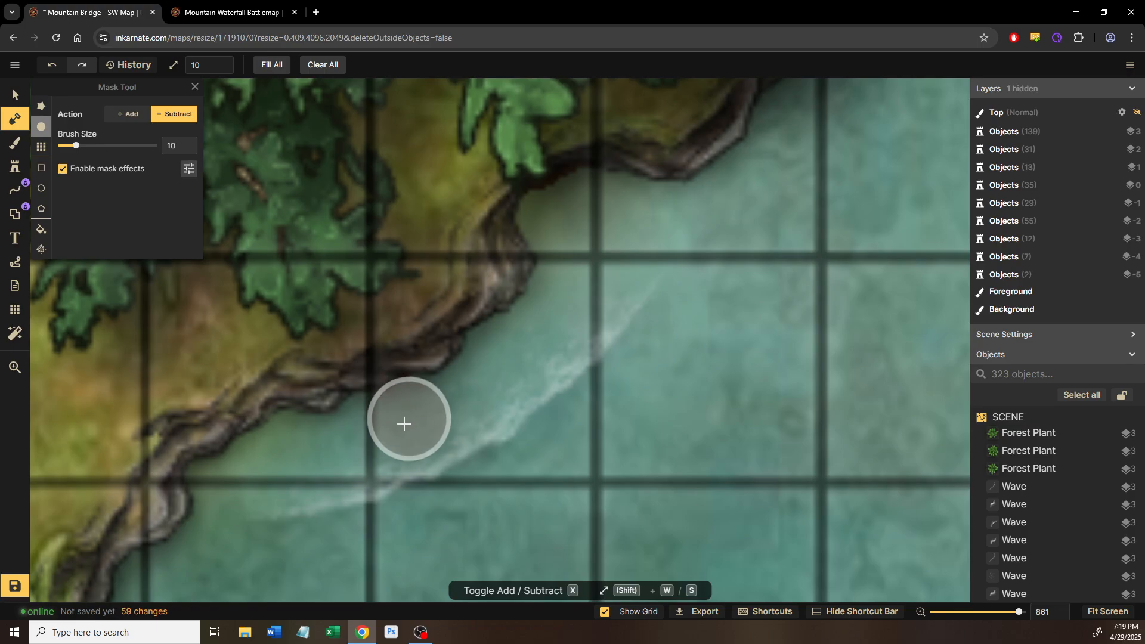
left_click(402, 414)
left_click(401, 409)
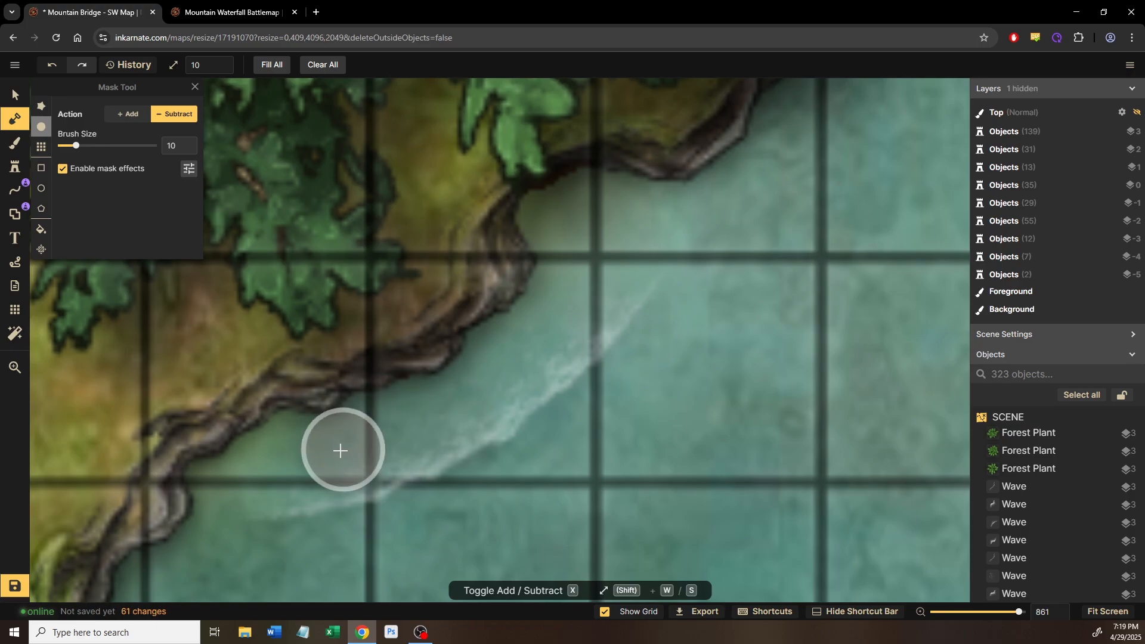
left_click(398, 410)
left_click(403, 406)
Step: Fill the gap behind the cliff bulge east of the small dark-green plant with land mask and trim the excess on its river side
left_click_drag(387, 436, 544, 320)
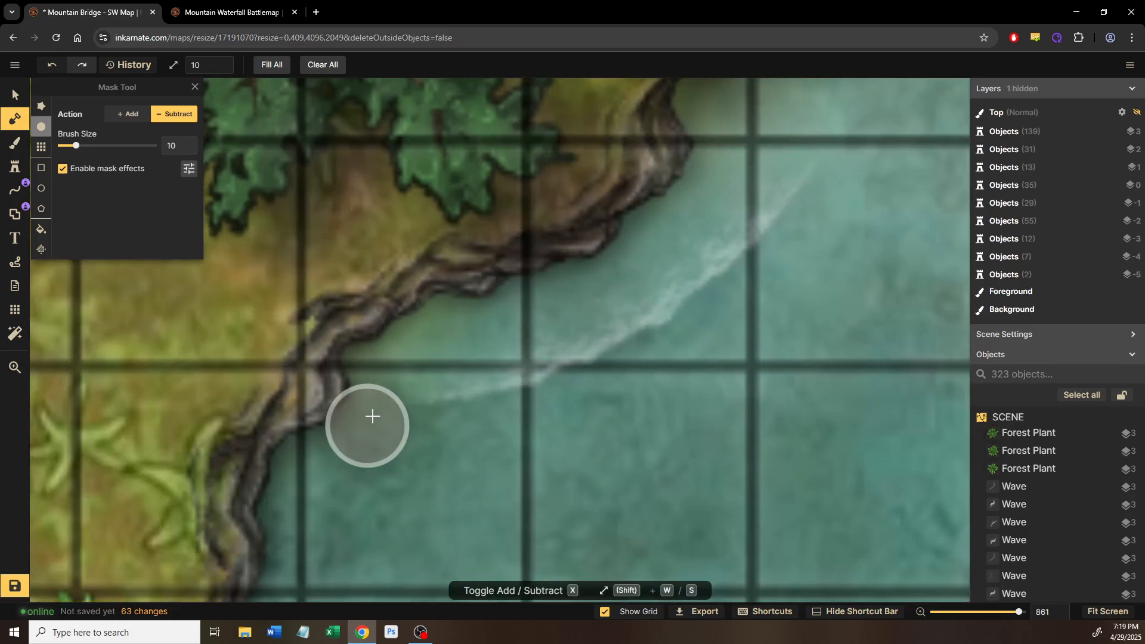
left_click_drag(368, 420, 401, 396)
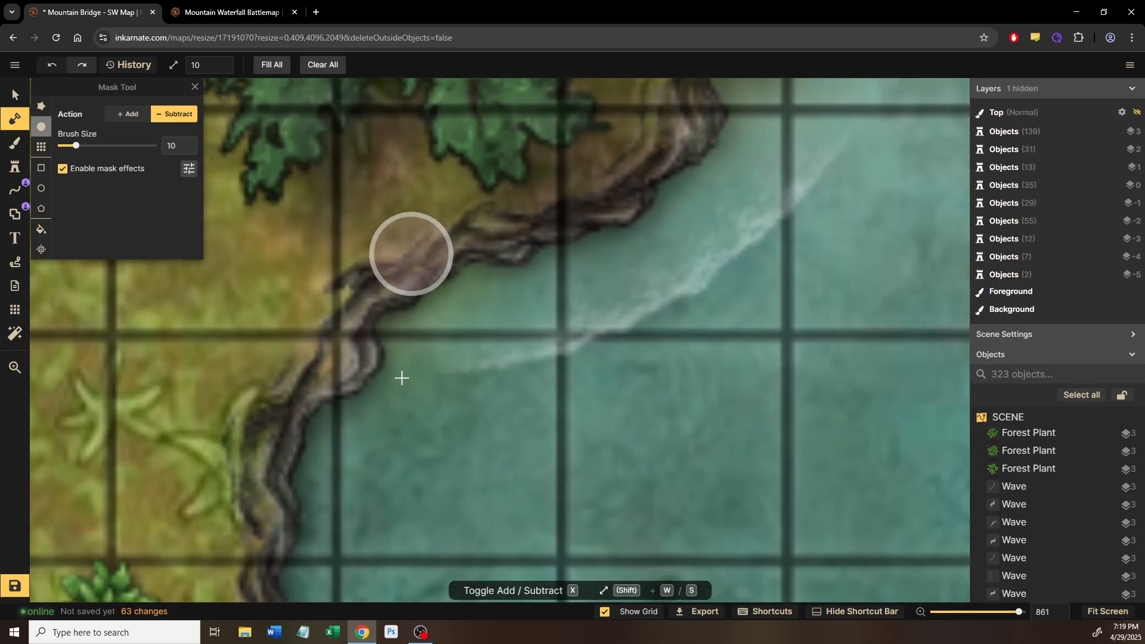
left_click_drag(363, 416, 466, 205)
left_click_drag(453, 308, 473, 273)
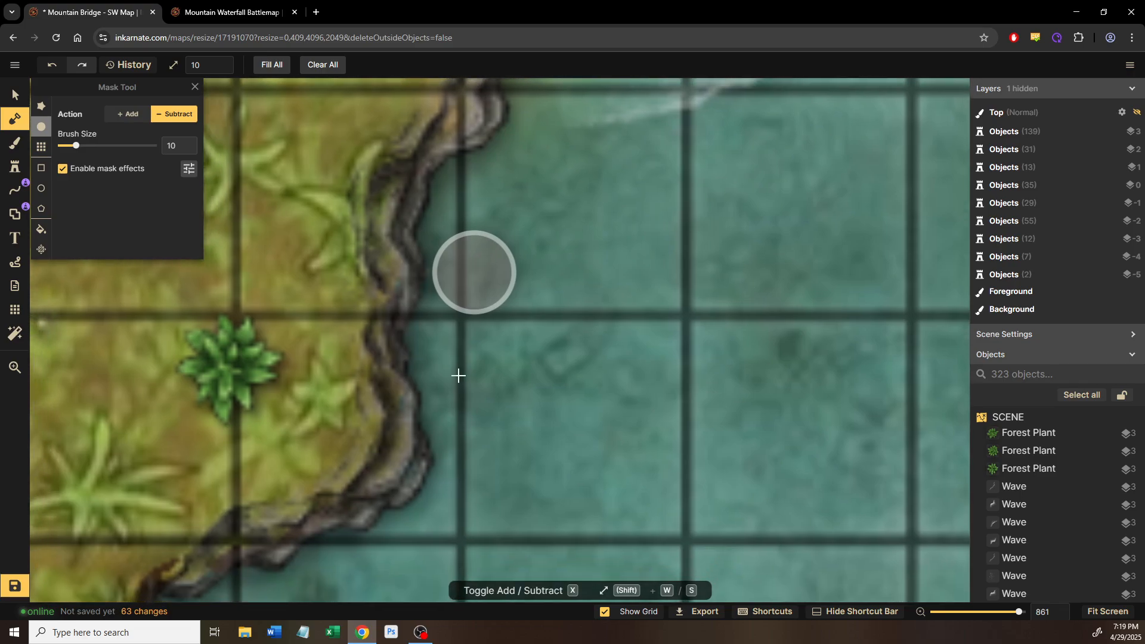
left_click_drag(370, 406, 367, 425)
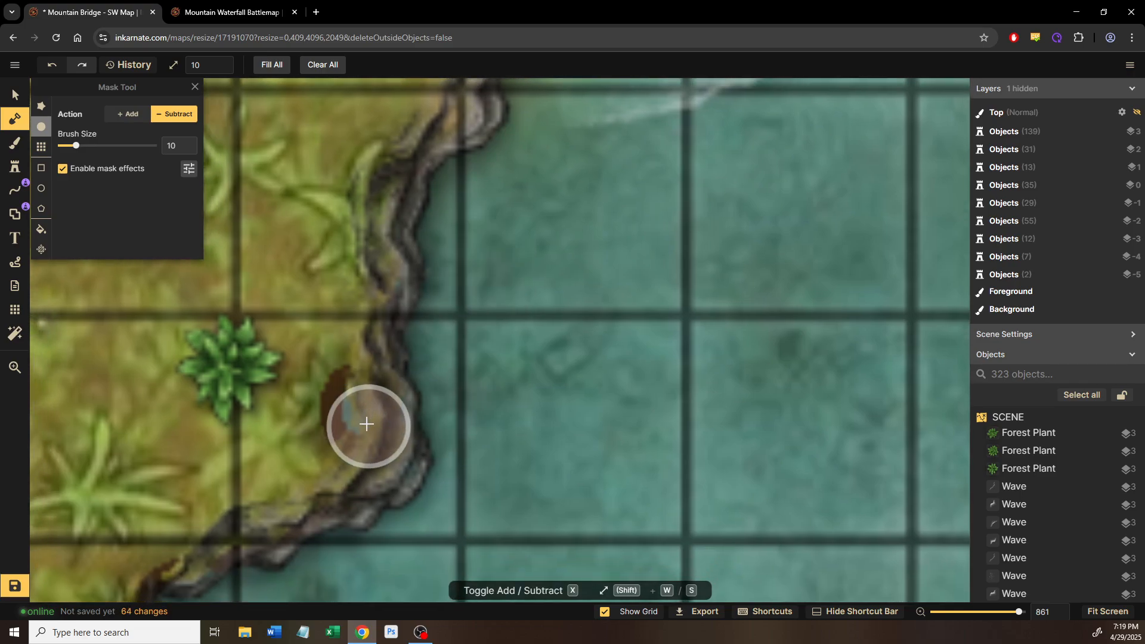
left_click(54, 70)
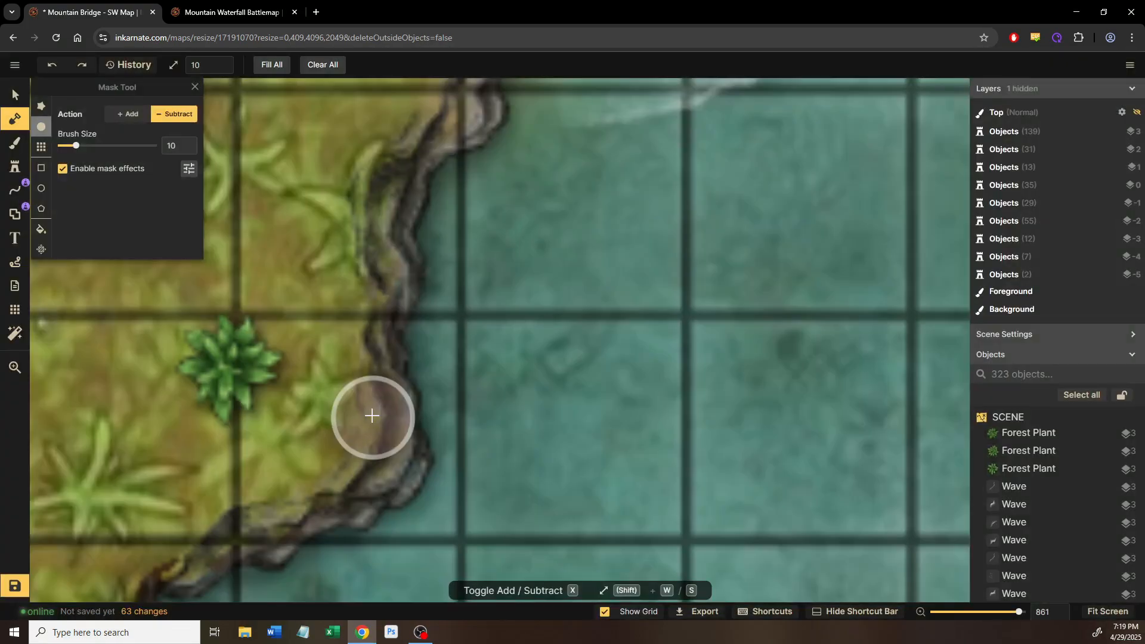
key("x")
mouse_move(364, 428)
left_mouse_down()
mouse_move(360, 467)
mouse_move(319, 489)
mouse_move(317, 513)
left_mouse_up()
key("x")
mouse_move(443, 386)
left_mouse_down()
mouse_move(450, 419)
mouse_move(433, 370)
mouse_move(453, 437)
left_mouse_up()
Step: Subtract the land mask spilling into the river along the underside of the cliff bulge near the dark-green plant
left_click_drag(482, 454, 569, 288)
mouse_move(516, 358)
left_mouse_down()
mouse_move(460, 396)
mouse_move(415, 393)
mouse_move(465, 377)
left_mouse_up()
left_click(465, 377)
left_click(471, 376)
left_click(477, 368)
Step: Add land mask behind the inward cliff corner southwest of the bulge, beside the light-green grass tufts
left_click_drag(417, 430, 542, 284)
key("x")
mouse_move(342, 241)
left_mouse_down()
mouse_move(360, 225)
mouse_move(411, 219)
left_mouse_up()
left_click(412, 218)
key("x")
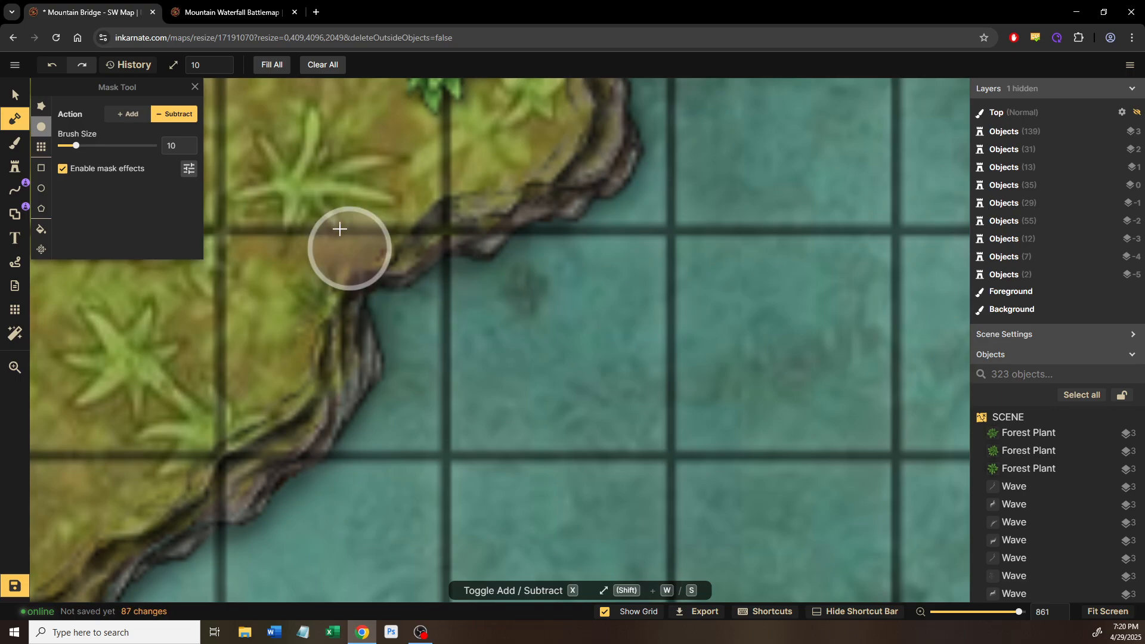
key("x")
left_click(367, 231)
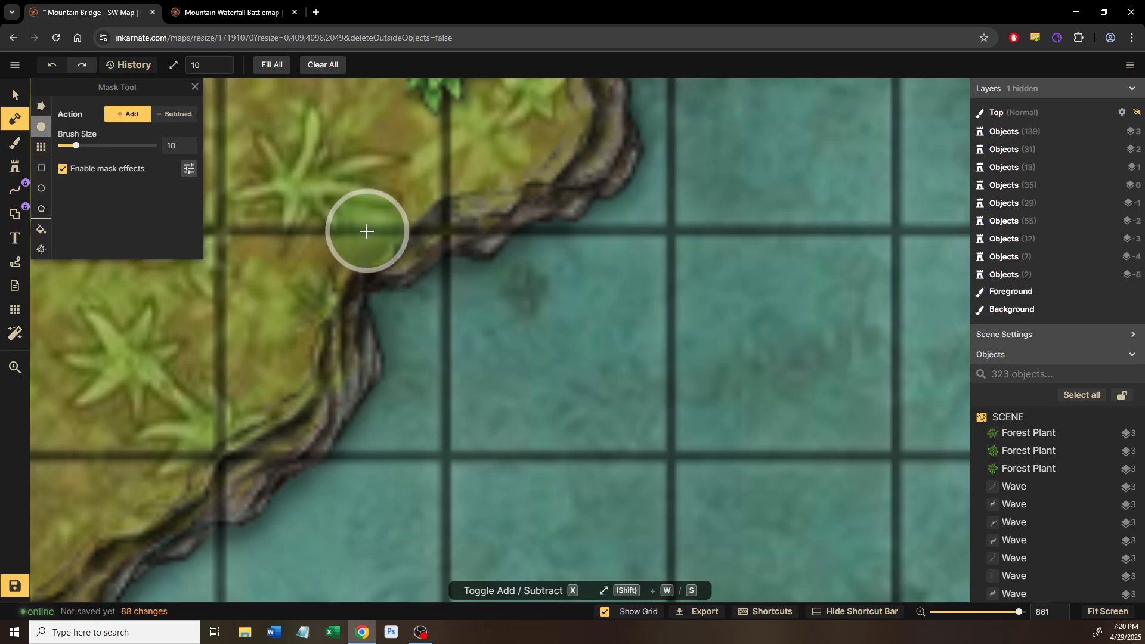
key("x")
Step: Subtract the land mask protruding past the river edge of the diagonal cliff below the inward corner
mouse_move(401, 310)
left_mouse_down()
mouse_move(432, 340)
mouse_move(569, 221)
left_mouse_up()
left_click_drag(520, 369, 570, 316)
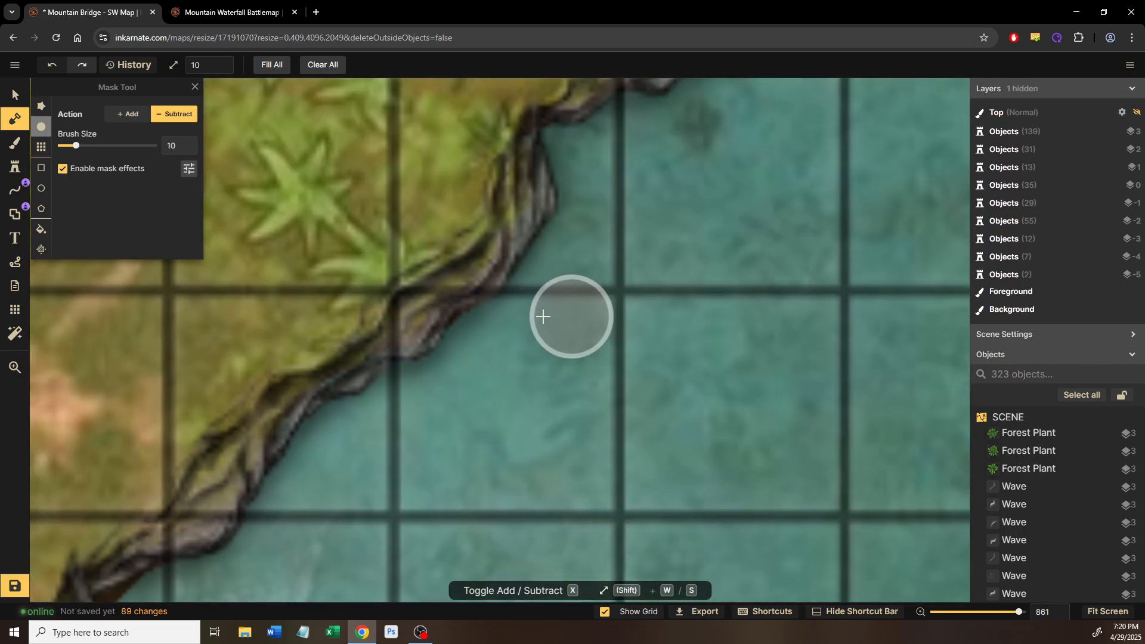
left_click(469, 341)
left_click(475, 338)
left_click(480, 334)
left_click(476, 327)
Step: Add land mask behind the narrow diagonal cliff stretch to close the water gaps along its grass side
left_click_drag(471, 367, 597, 267)
key("x")
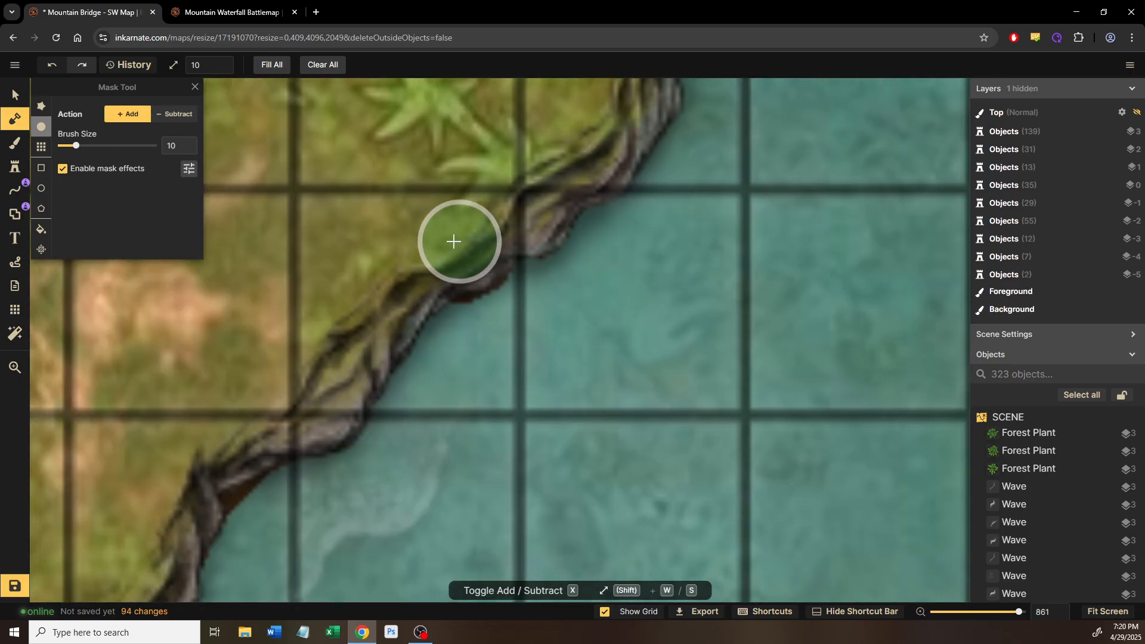
left_click(446, 246)
left_click(416, 263)
left_click(385, 300)
left_click(394, 337)
Step: Subtract the brown land mask edge showing along the river side of the narrow diagonal cliff stretch
key("x")
left_click(492, 310)
left_click(507, 303)
left_click(511, 297)
left_click(512, 299)
left_click(500, 307)
left_click(471, 320)
left_click(461, 325)
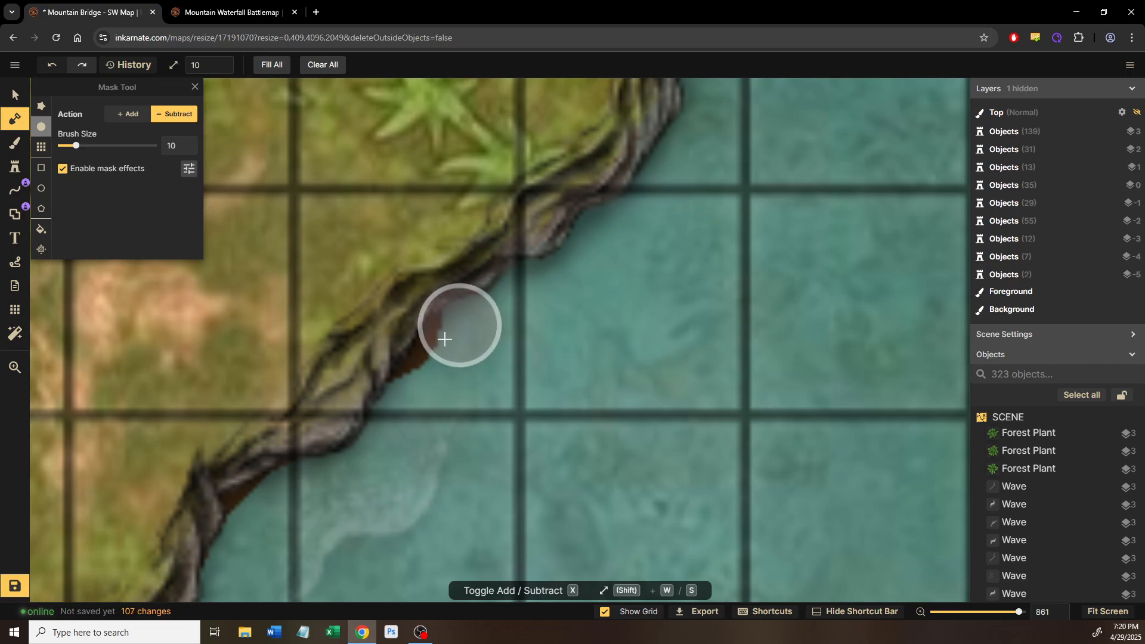
left_click(445, 340)
left_click(440, 351)
left_click(436, 358)
left_click(430, 365)
left_click(427, 371)
left_click(422, 377)
left_click(419, 385)
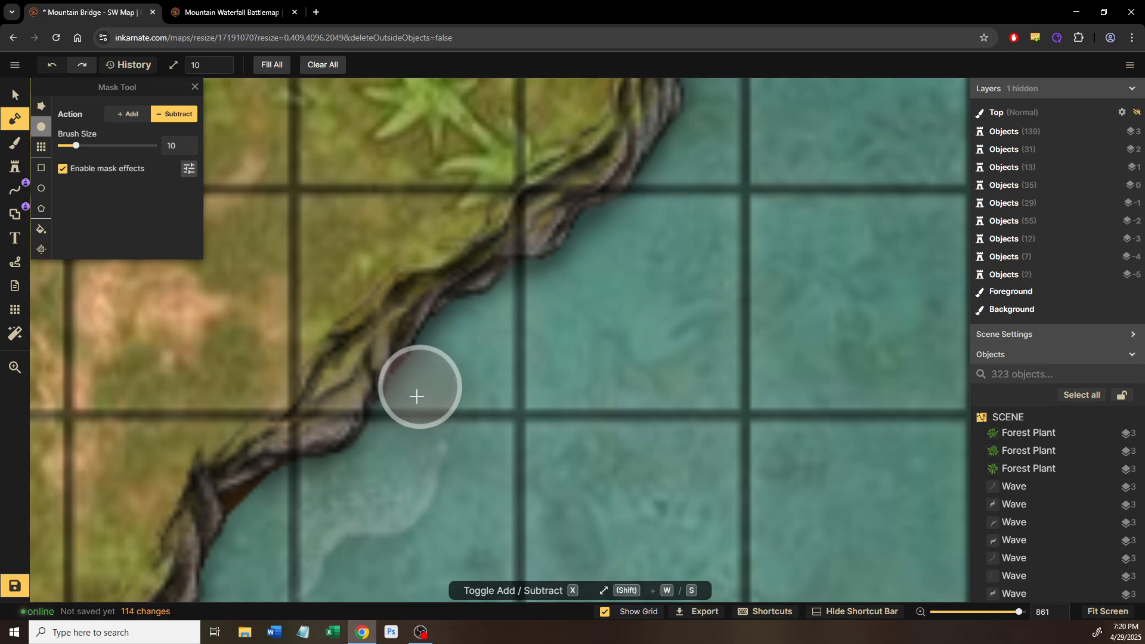
Step: Subtract the land mask patch showing in the cliff notch beside the faint curved wave
left_click_drag(409, 422, 569, 236)
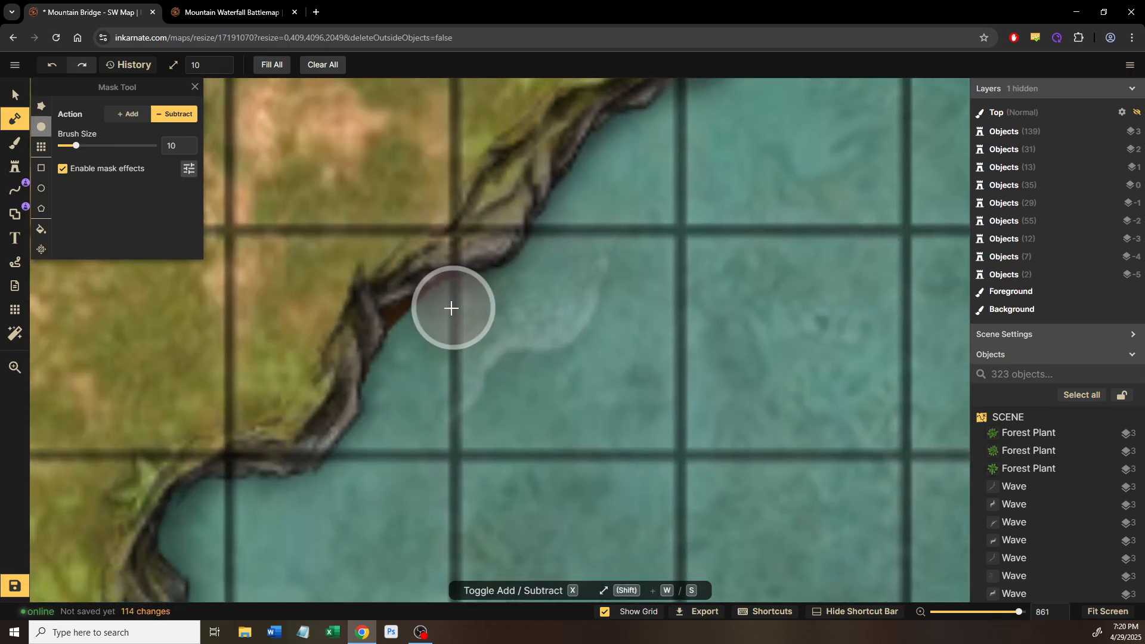
left_click(427, 330)
left_click(422, 334)
left_click(421, 334)
left_click(418, 336)
left_click(417, 337)
left_click(417, 338)
left_click(417, 337)
left_click(420, 326)
left_click(415, 329)
left_click(441, 302)
Step: Fill the gap behind the small cliff bulge south of the notch with land mask
left_click_drag(428, 357, 573, 166)
left_click_drag(460, 306, 552, 238)
key("x")
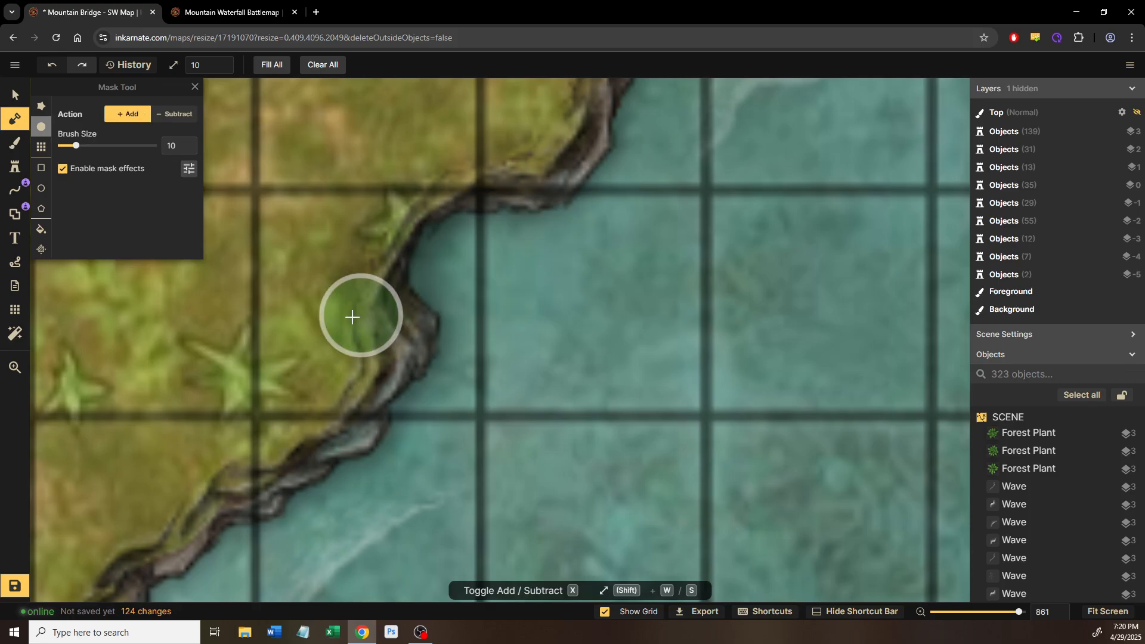
left_click(353, 320)
left_click(360, 328)
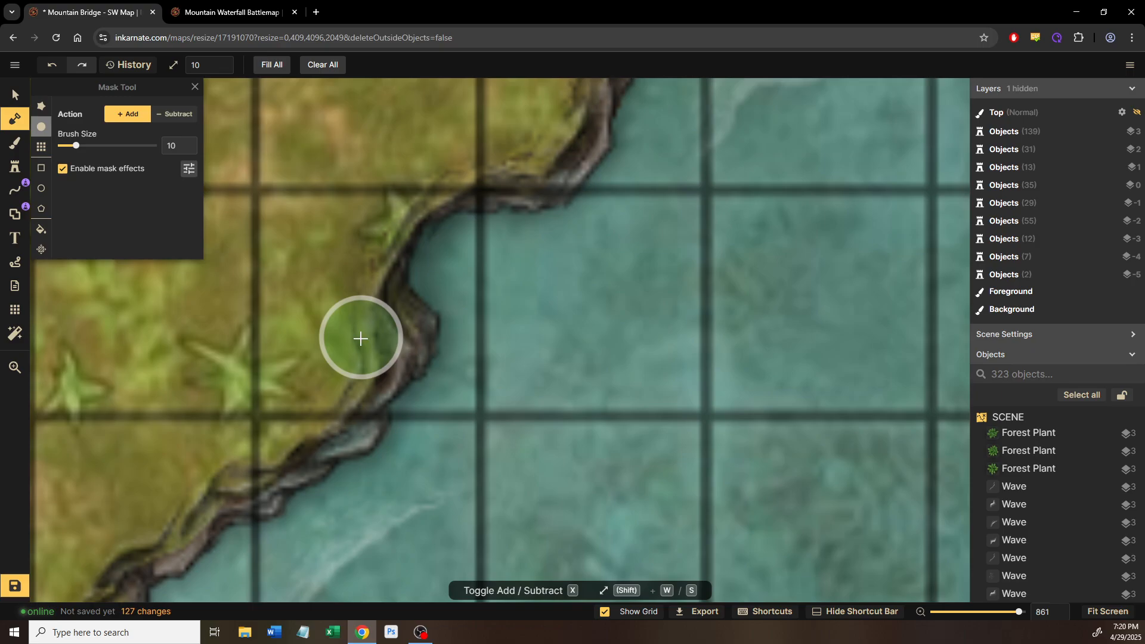
scroll(595, 344, "down", 5)
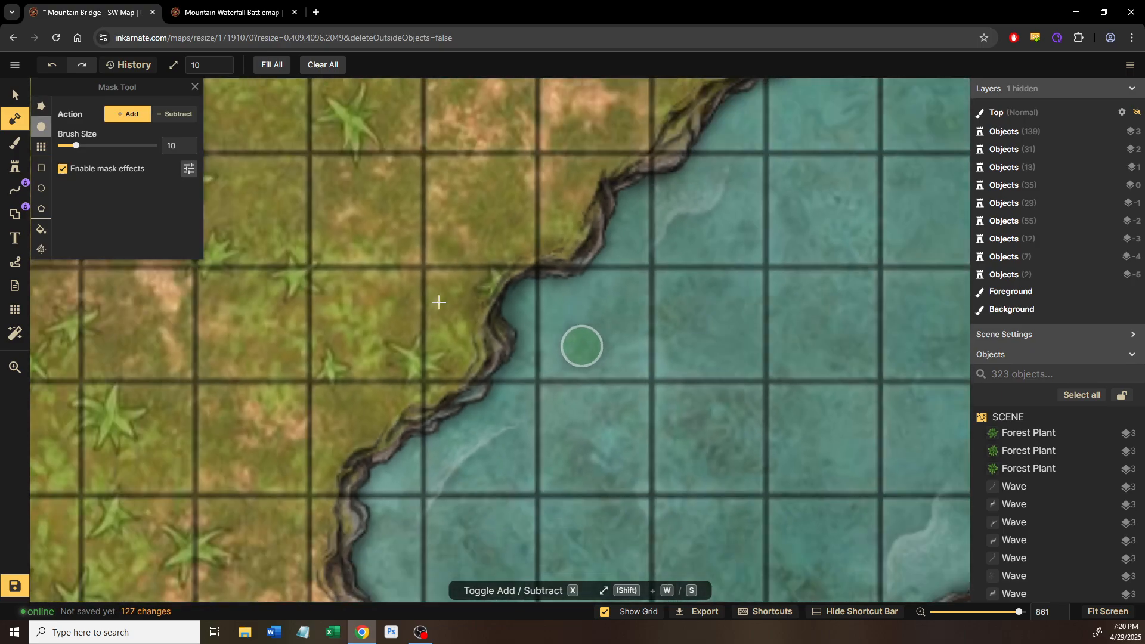
left_click_drag(812, 412, 554, 414)
scroll(555, 413, "down", 2)
scroll(554, 414, "down", 1)
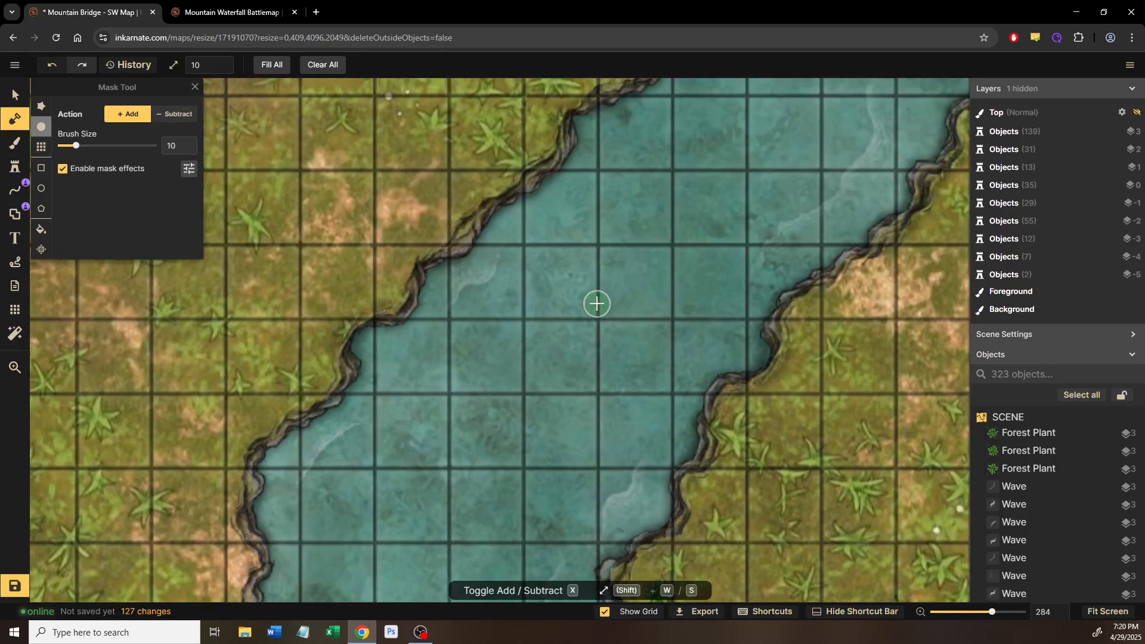
scroll(597, 303, "down", 3)
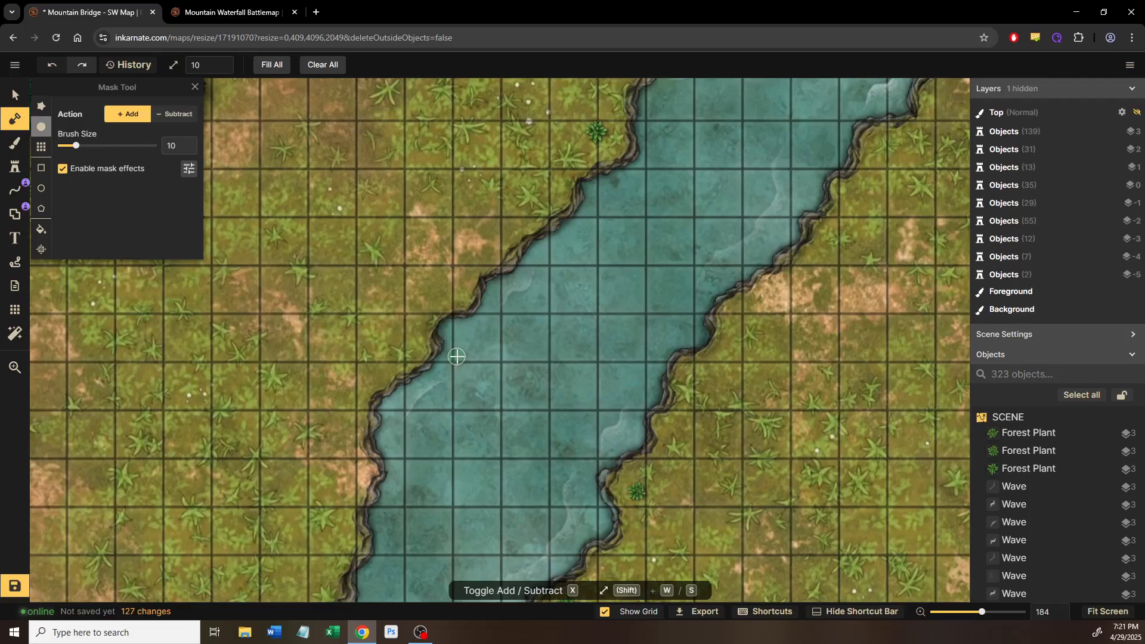
left_click_drag(532, 400, 608, 321)
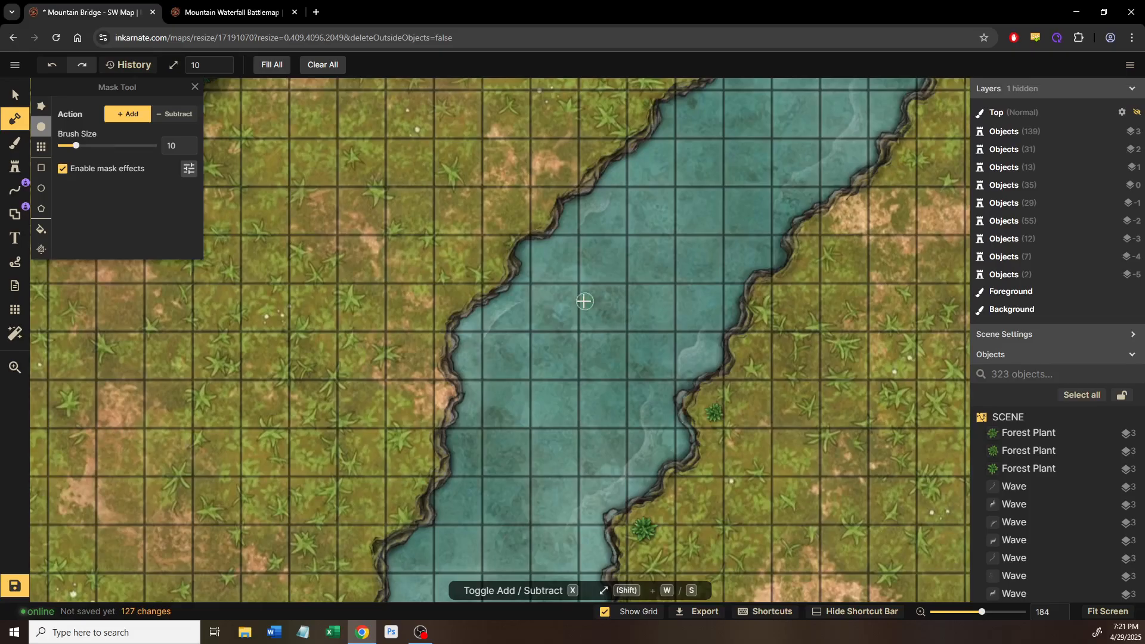
Step: Try subtracting a curved strip of land mask from the grassland west of the river at brush size 30, and undo it
left_click(170, 114)
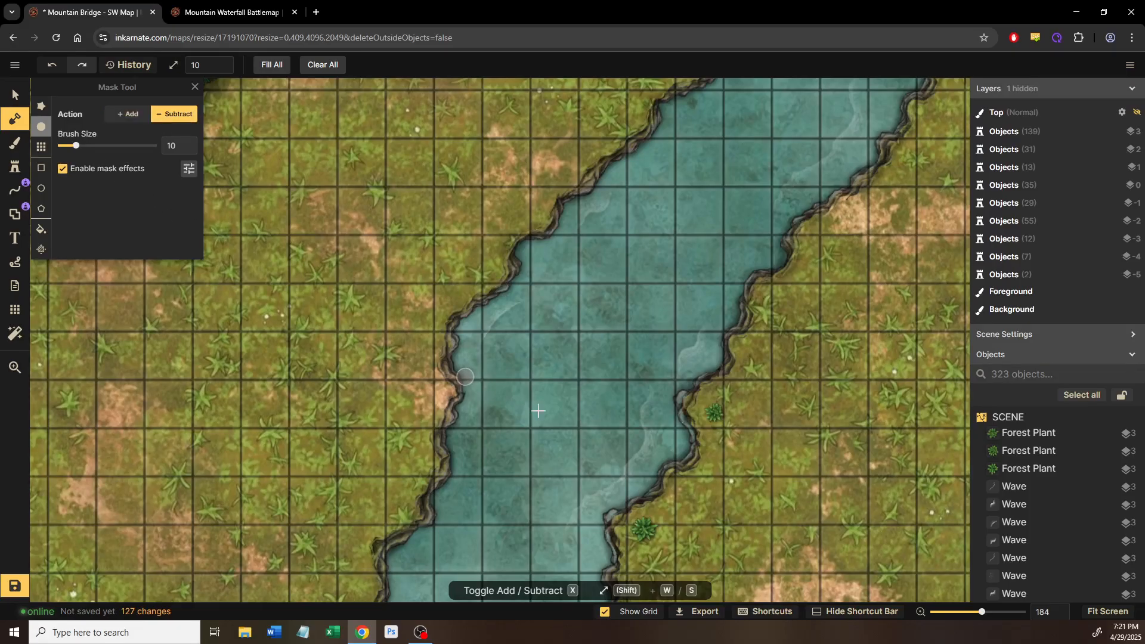
left_click_drag(656, 334, 606, 318)
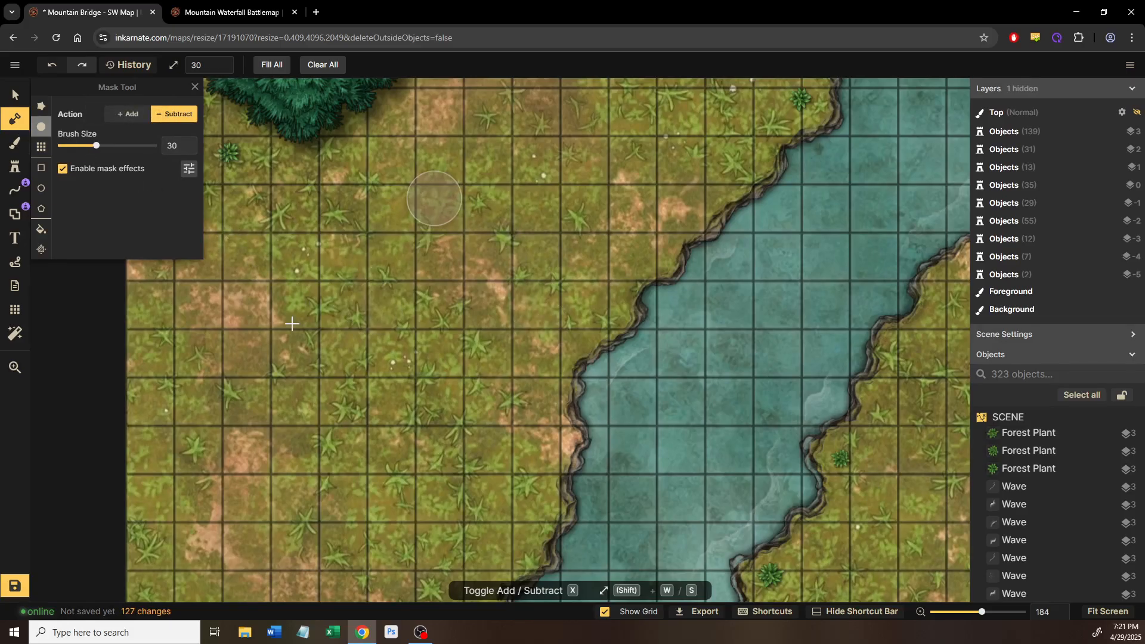
mouse_move(424, 310)
left_mouse_down()
mouse_move(493, 223)
mouse_move(447, 360)
mouse_move(445, 470)
left_mouse_up()
left_click(557, 171)
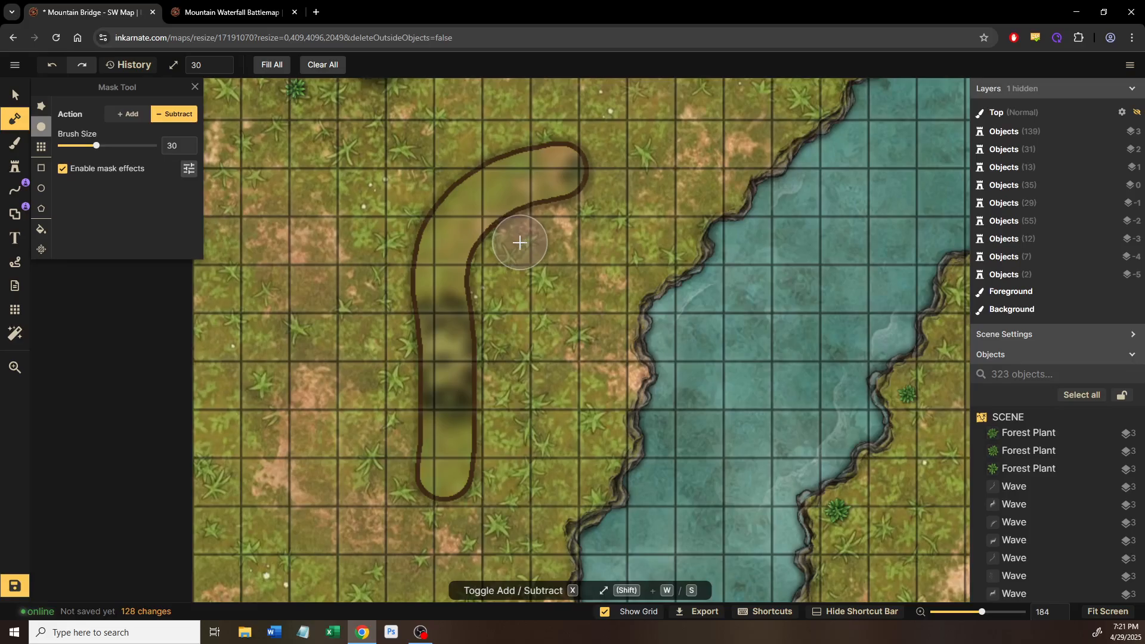
key("ctrl+z")
Step: Add a straight diagonal strip of land mask across the river from the west bank to the east bank at brush size 40
key("shift+s")
key("shift+s")
key("x")
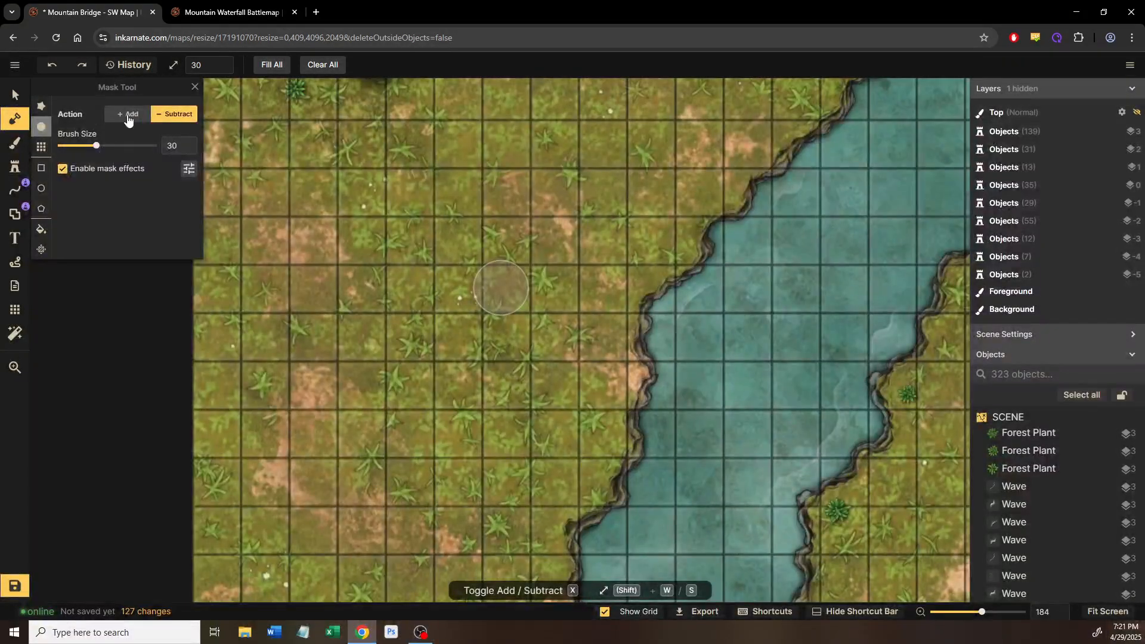
left_click_drag(704, 293, 412, 221)
key("shift+w")
key("shift+w")
key("shift+w")
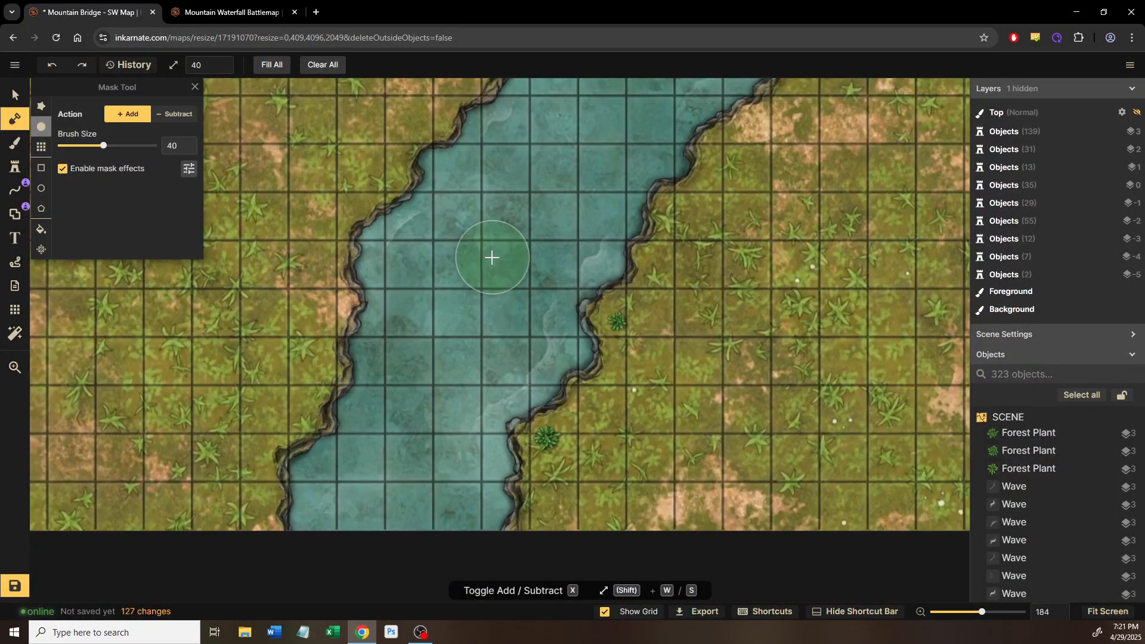
left_click_drag(492, 257, 541, 361)
left_click_drag(417, 235, 813, 434)
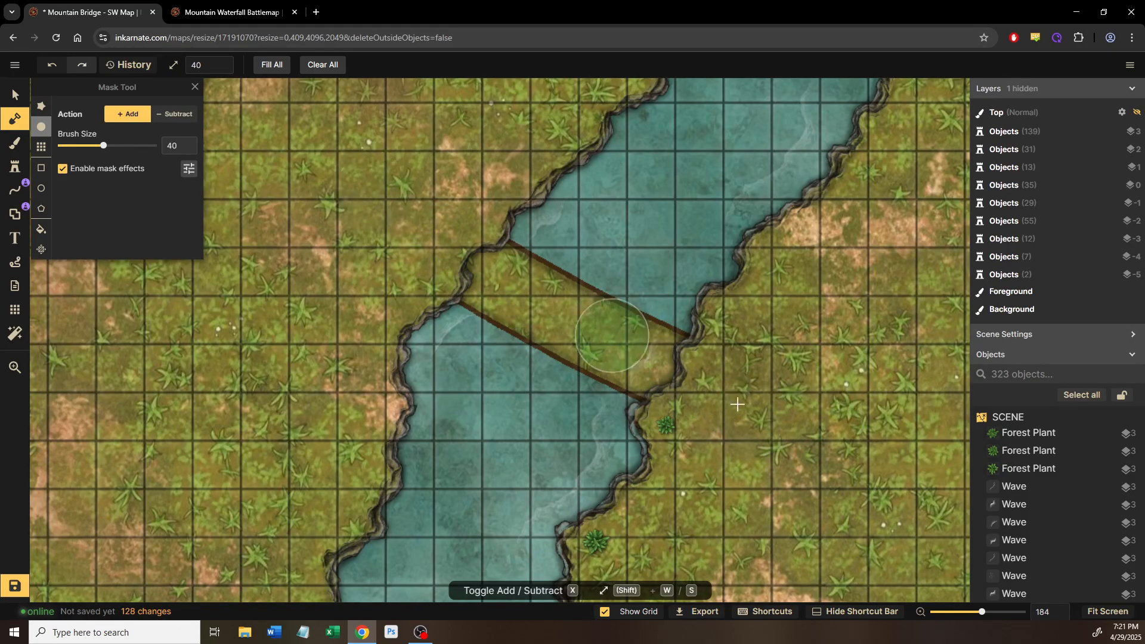
Step: Review the mask effect options and undo the diagonal land mask strip across the river
scroll(533, 328, "up", 4)
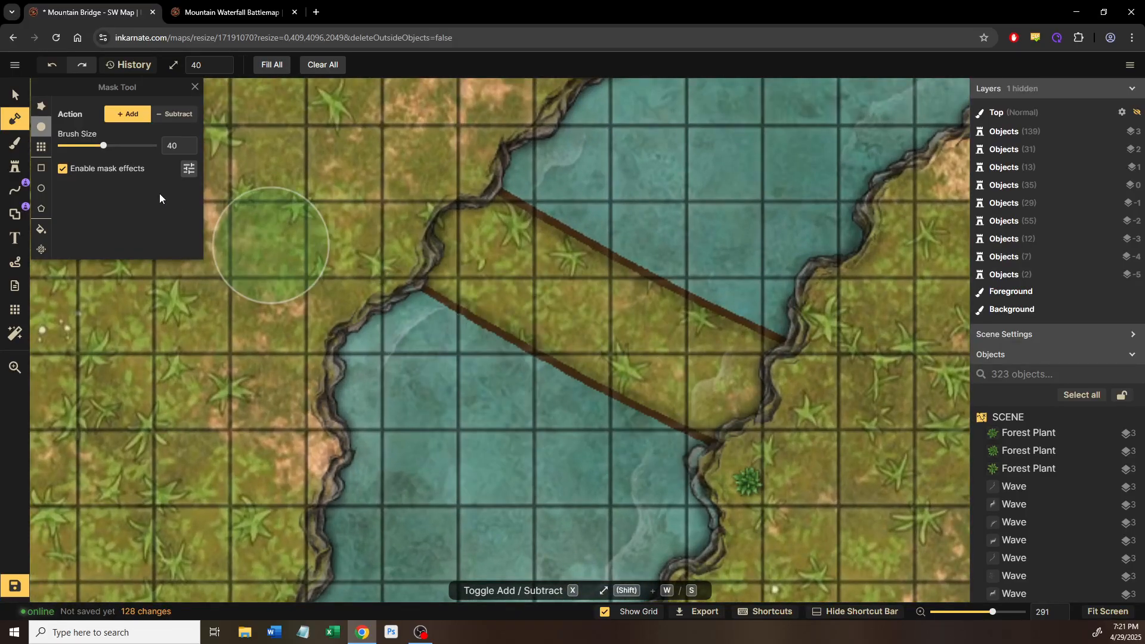
left_click(188, 170)
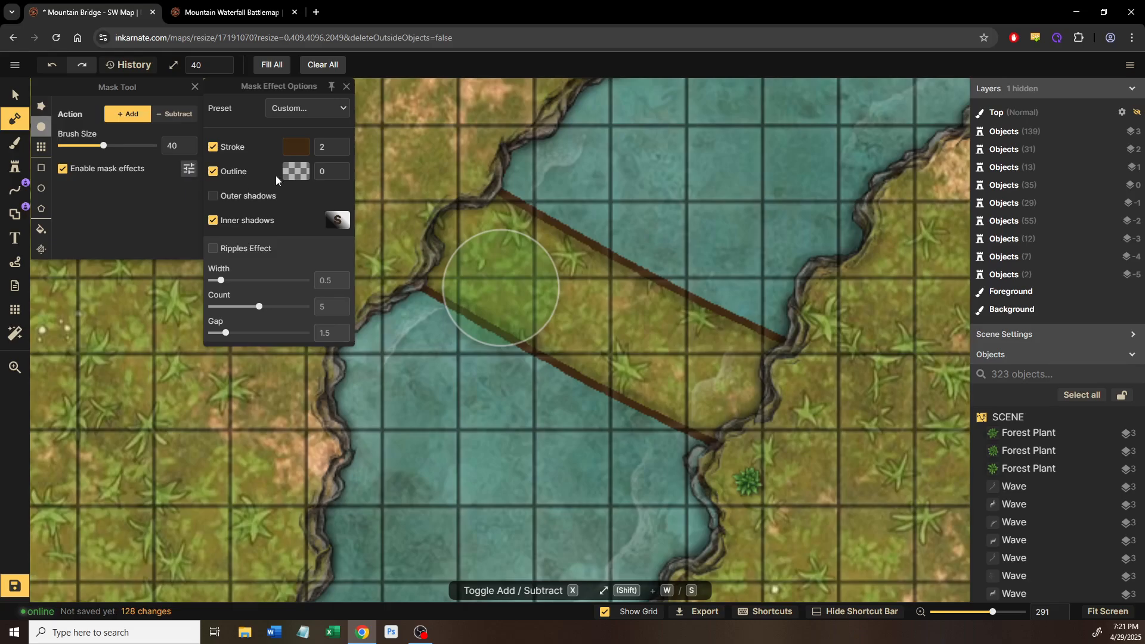
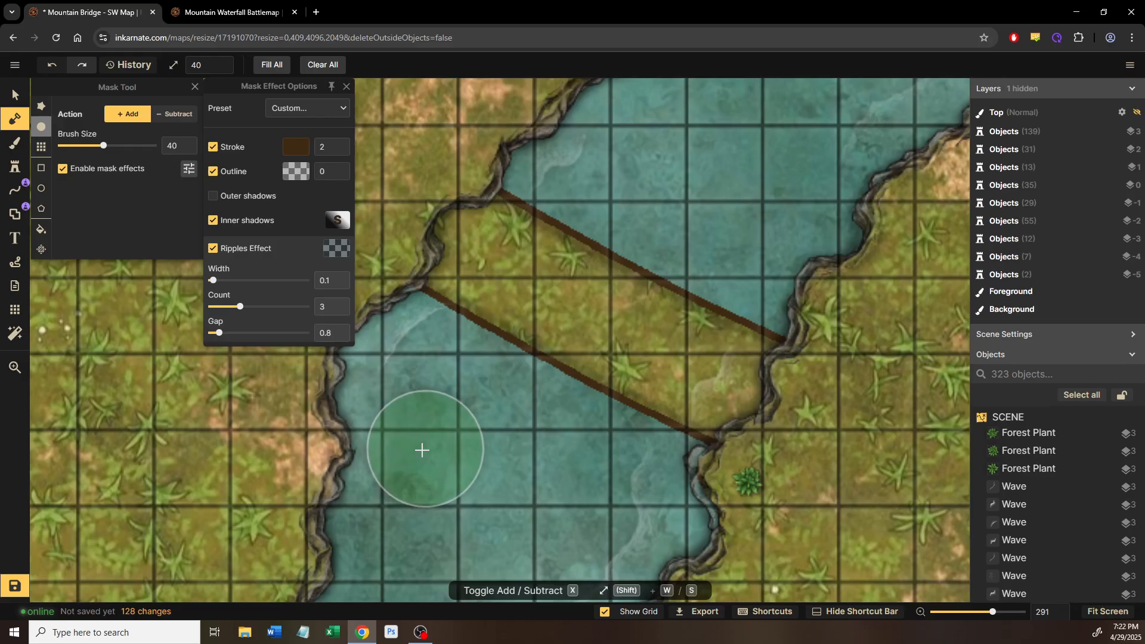
key("ctrl+z")
key("ctrl+z")
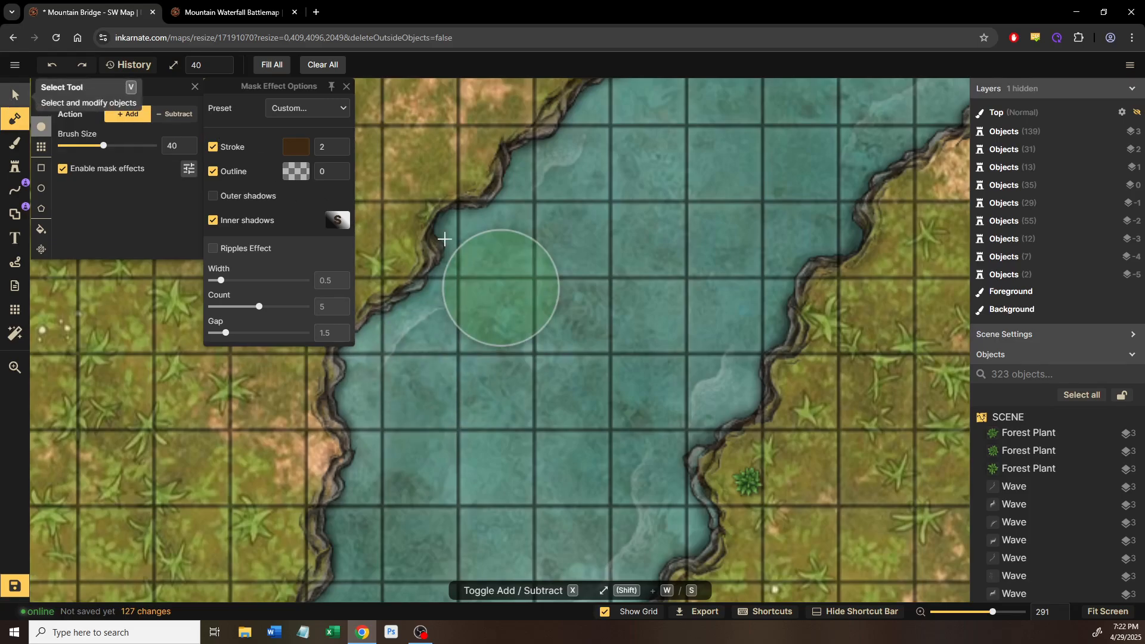
left_click(346, 91)
Step: Fill the bare cliff gap on the west bank just above the faint curved wave with land mask at brush size 10
scroll(542, 360, "up", 5)
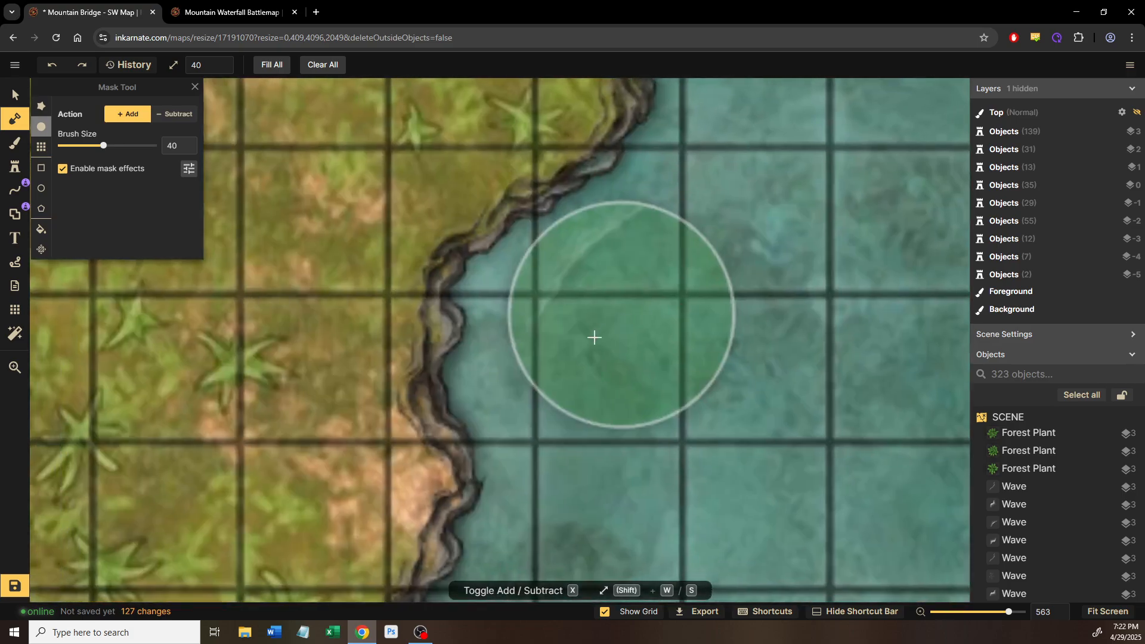
key("s")
key("s")
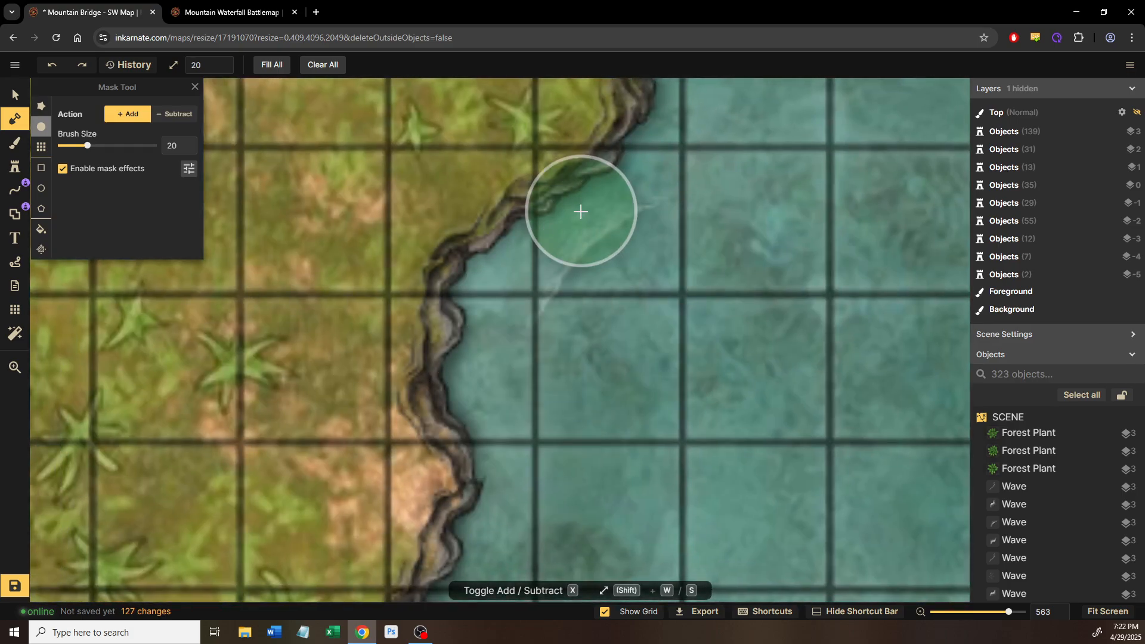
scroll(583, 210, "up", 4)
key("shift+s")
key("shift+s")
key("shift+s")
key("shift+s")
key("shift+s")
key("shift+s")
key("shift+s")
key("shift+s")
key("shift+s")
key("shift+s")
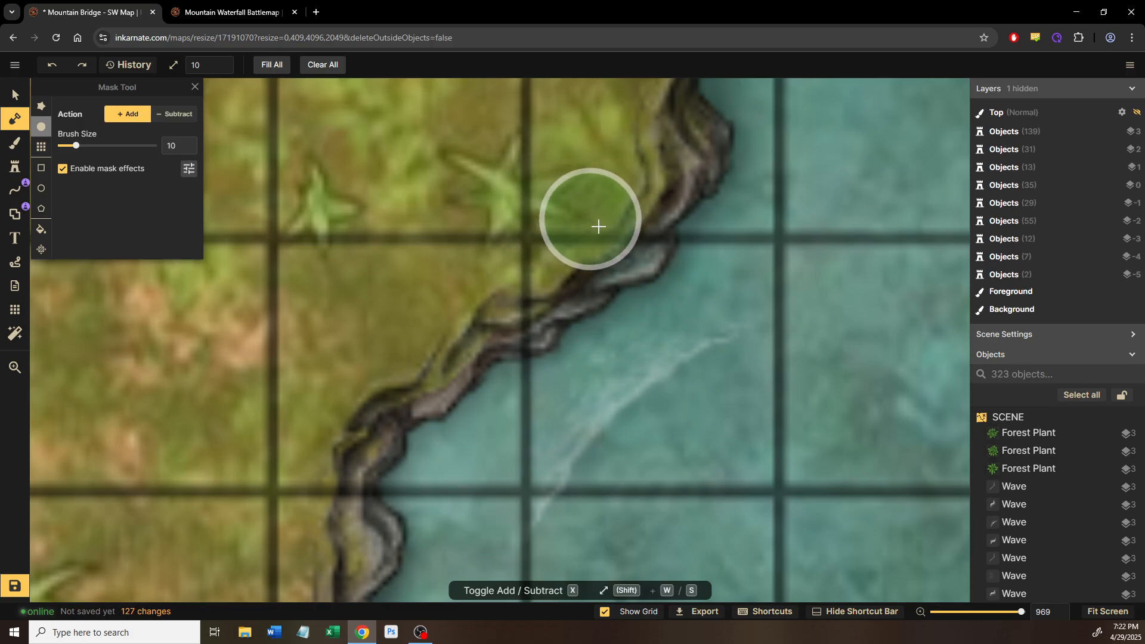
left_click_drag(605, 227, 616, 204)
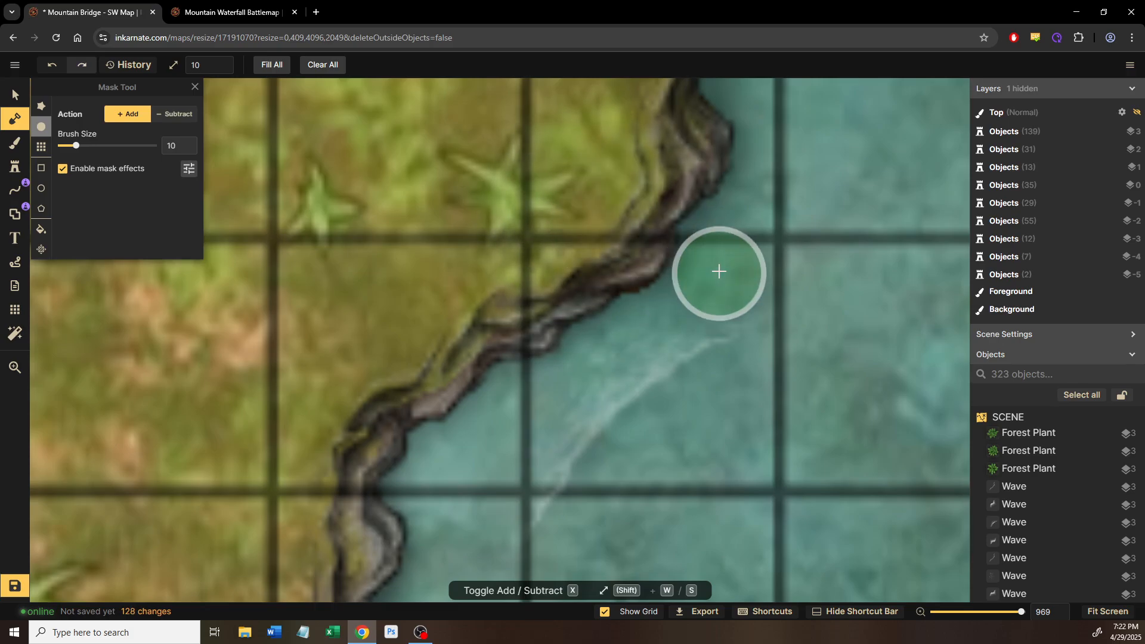
Step: Subtract the land mask spilling past the west cliff edge above the faint wave at brush size 11
key("x")
key("shift+s")
key("shift+s")
key("shift+s")
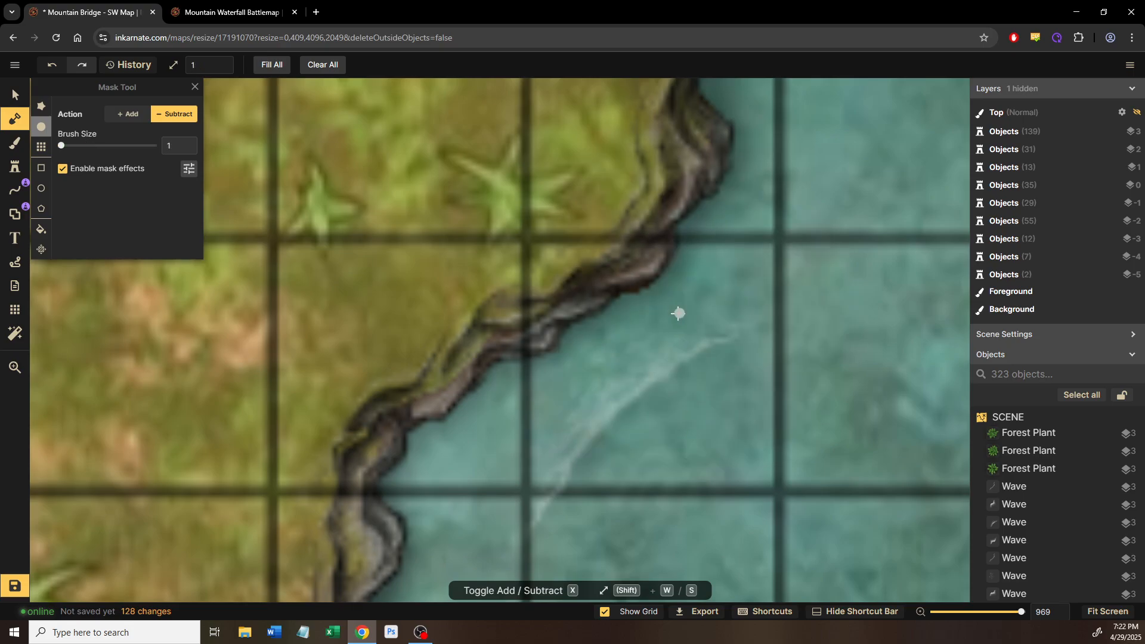
key("shift+w")
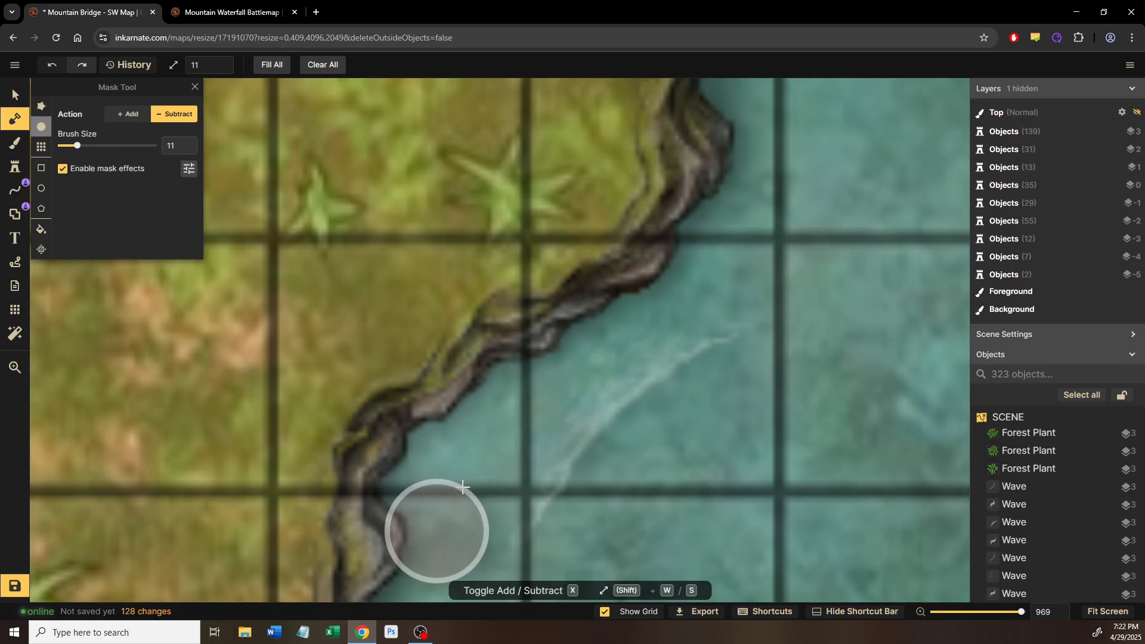
left_click(564, 352)
left_click(697, 279)
left_click(687, 294)
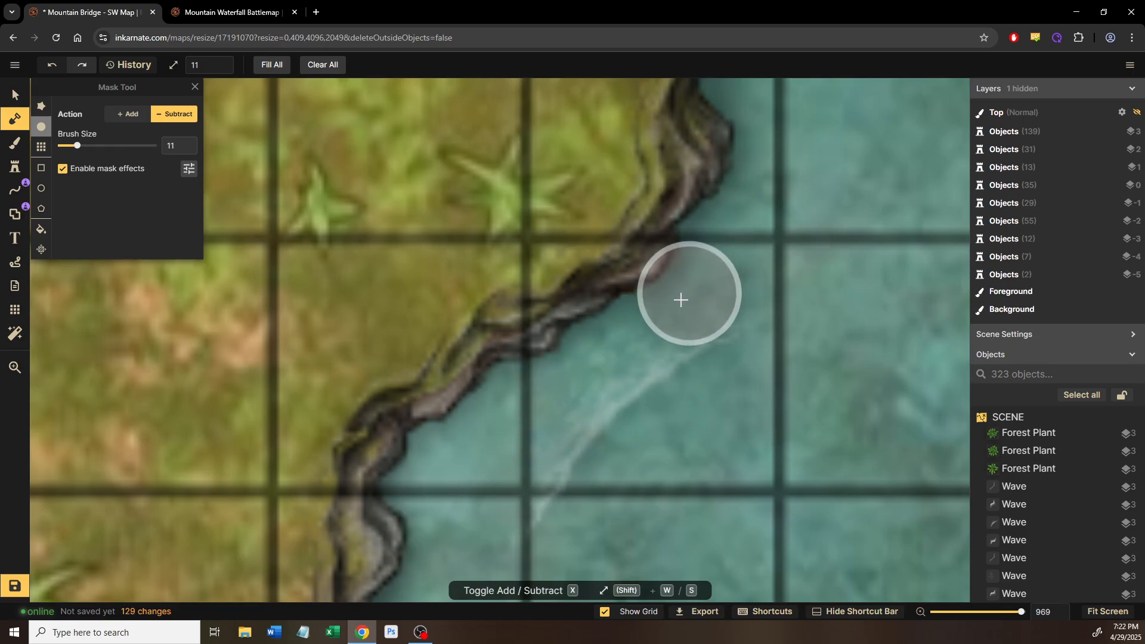
left_click(671, 307)
left_click(694, 294)
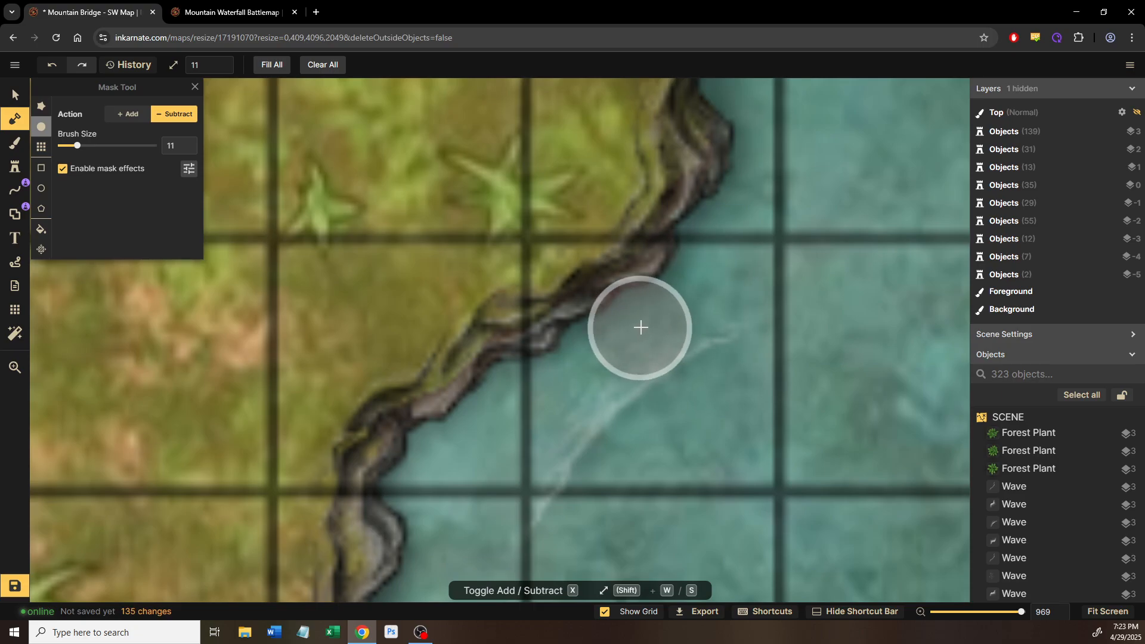
left_click(639, 326)
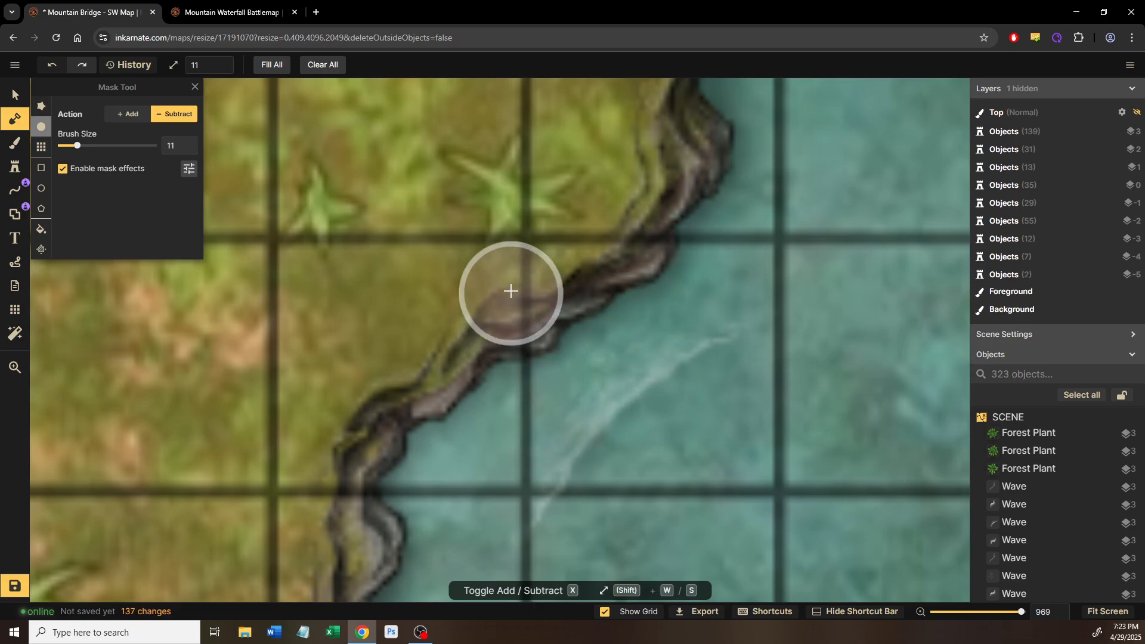
Step: Fill the adjoining cliff stretch to the southwest with land mask at brush size 10, and trim its spill into the water at size 11
key("x")
key("shift+s")
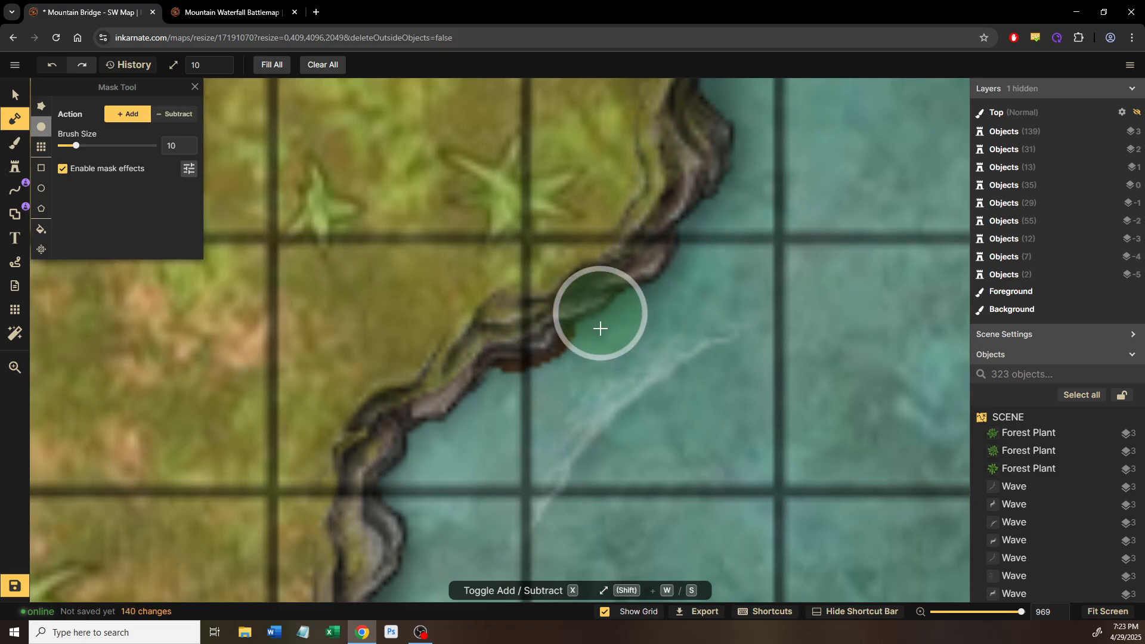
key("x")
key("shift+w")
left_click(543, 392)
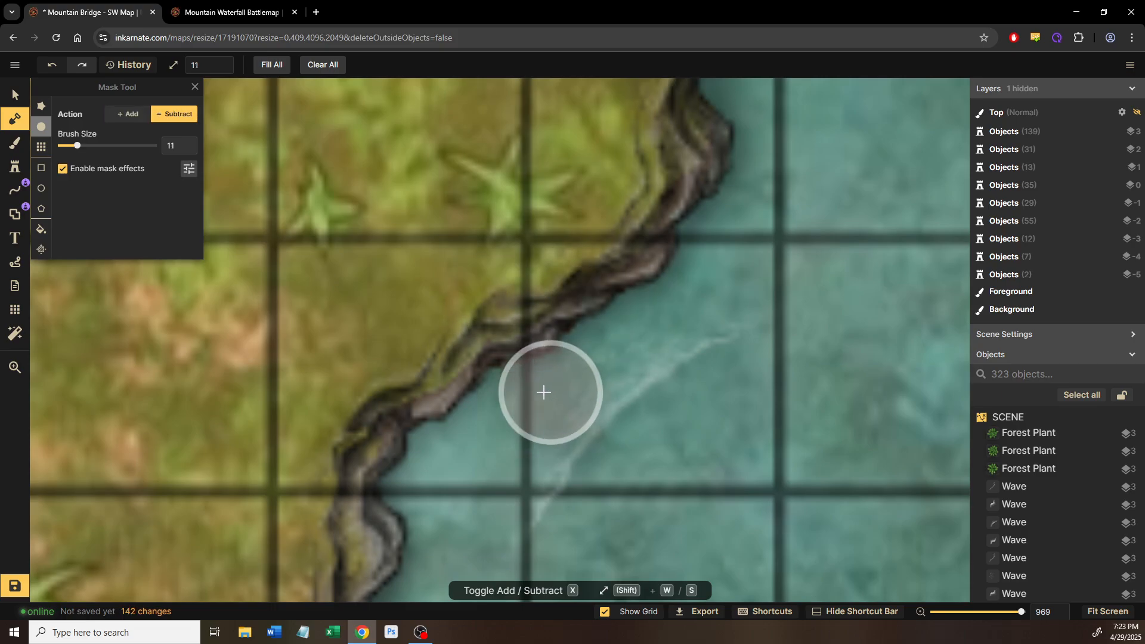
left_click(523, 389)
left_click(539, 385)
left_click(541, 384)
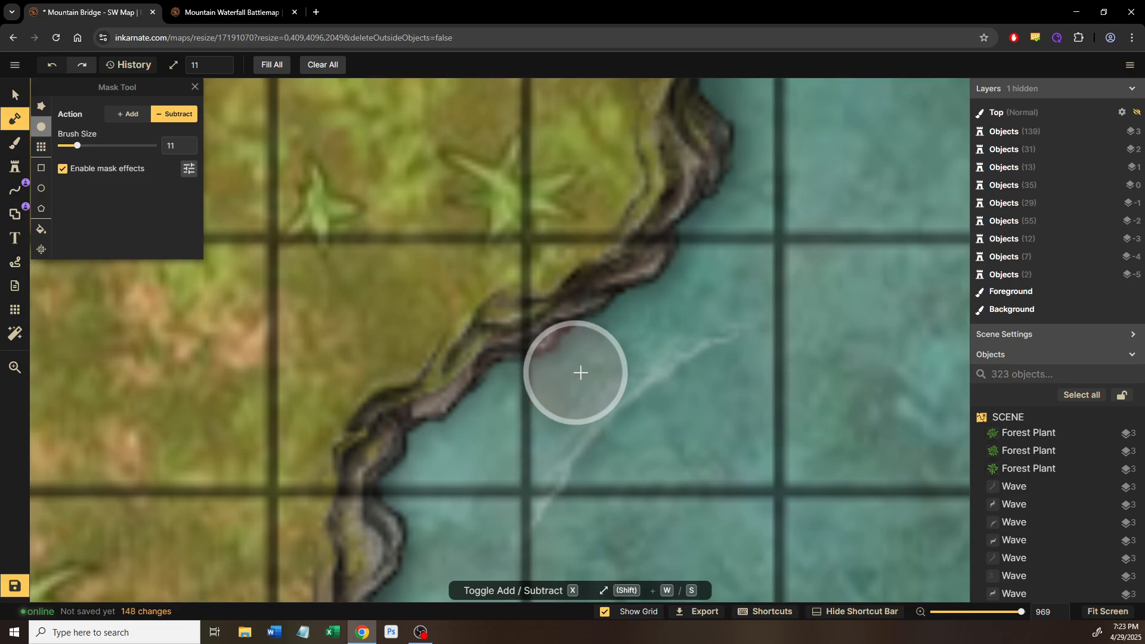
left_click(596, 372)
left_click(596, 372)
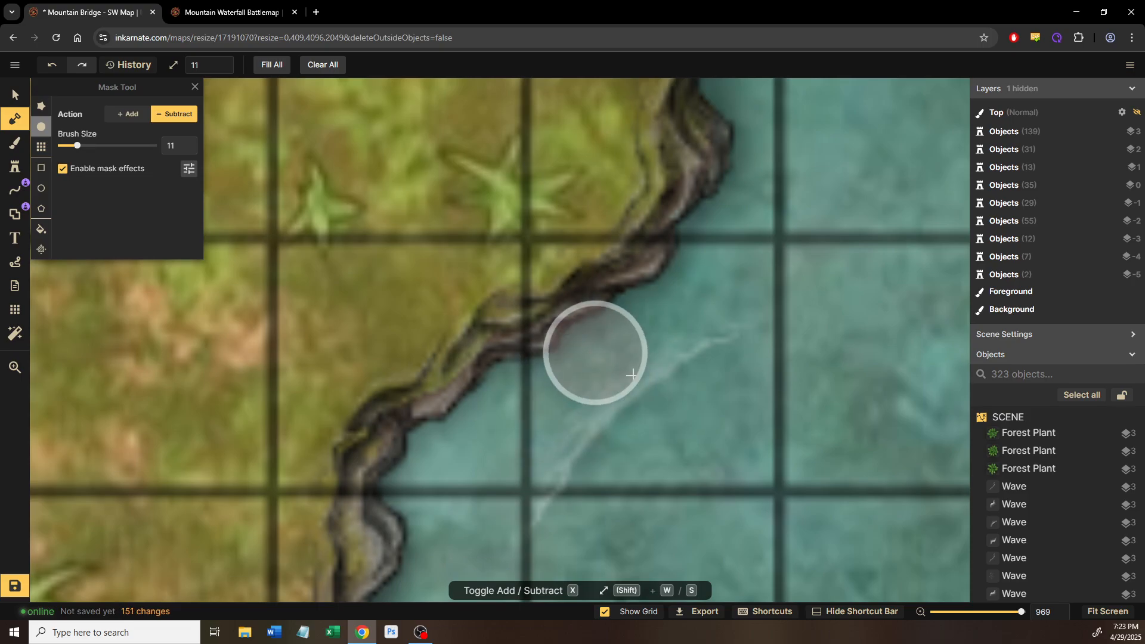
Step: Add land mask behind the cliff elbow beside the light green grass plant farther south on the west bank at brush size 10
left_click_drag(551, 449, 631, 209)
left_click_drag(569, 438, 523, 188)
mouse_move(564, 374)
left_mouse_down()
mouse_move(580, 210)
mouse_move(550, 181)
left_mouse_up()
left_click_drag(514, 290, 545, 207)
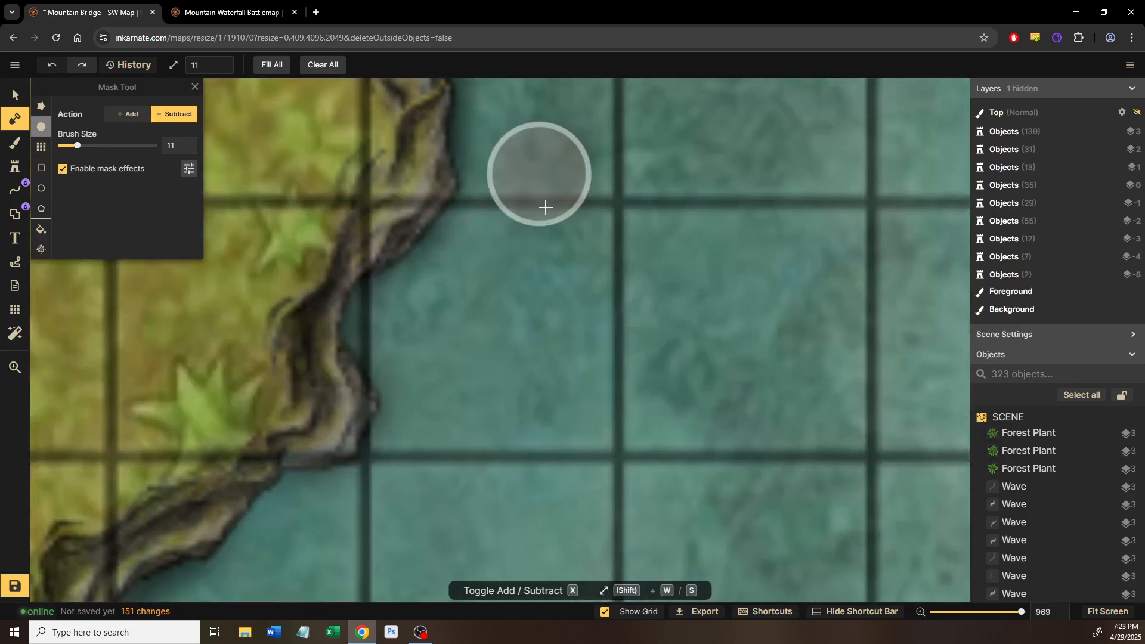
left_click_drag(222, 364, 413, 237)
key("x")
key("s")
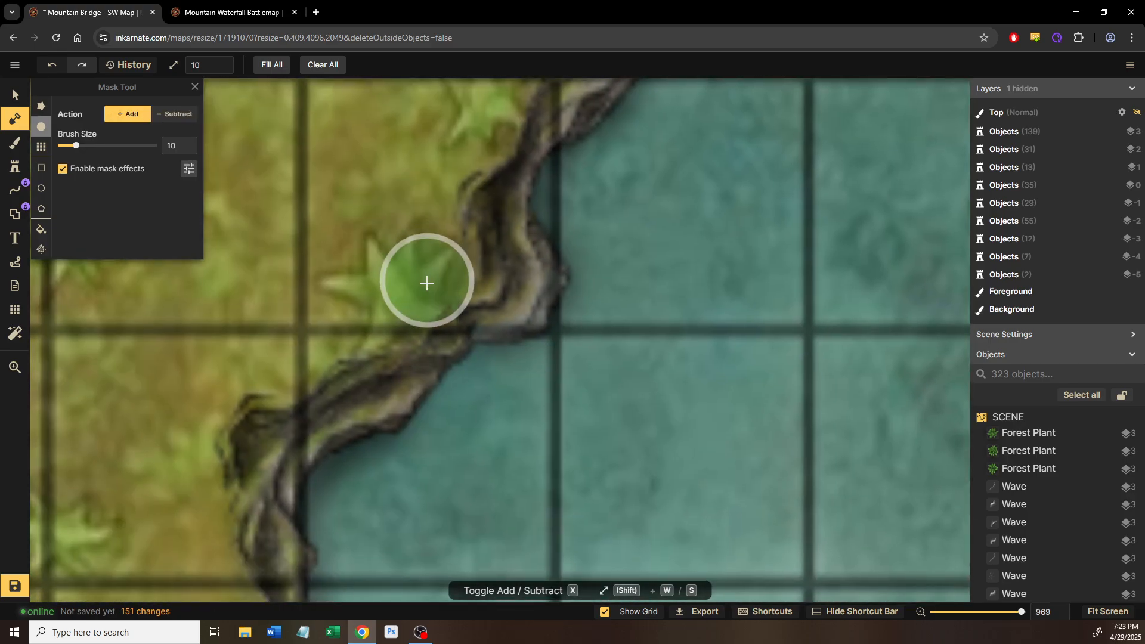
left_click(424, 290)
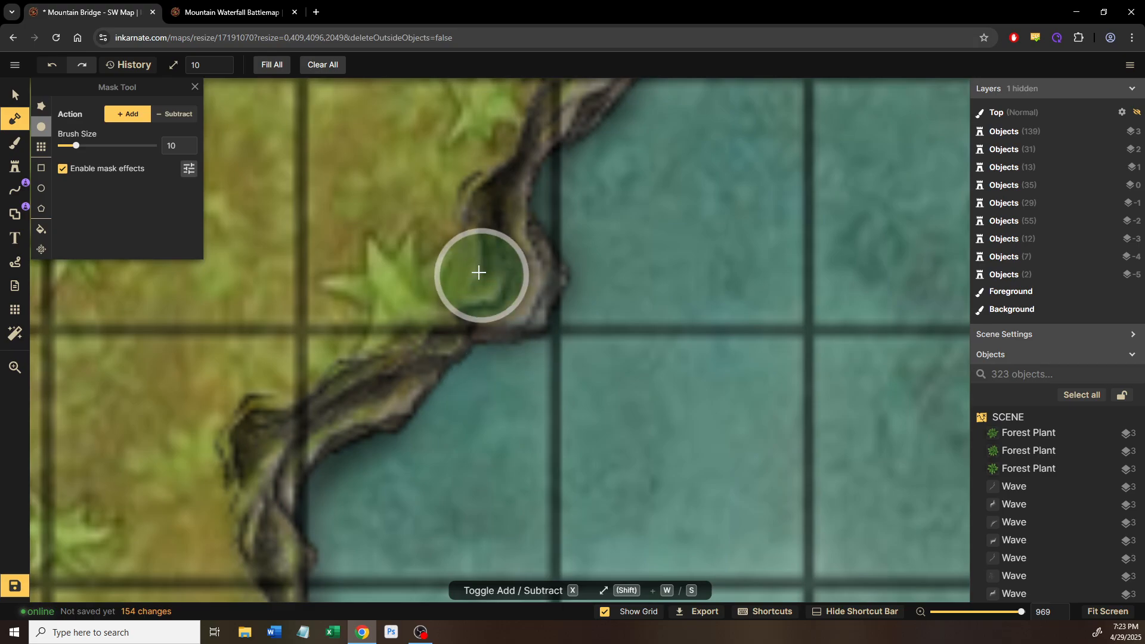
Step: Fill the bare gaps behind the east bank cliff west of the dark green forest plant with land mask
left_click_drag(396, 370, 533, 278)
left_click_drag(463, 323, 573, 223)
left_click_drag(500, 336, 518, 154)
left_click_drag(613, 302, 381, 266)
scroll(381, 265, "up", 1)
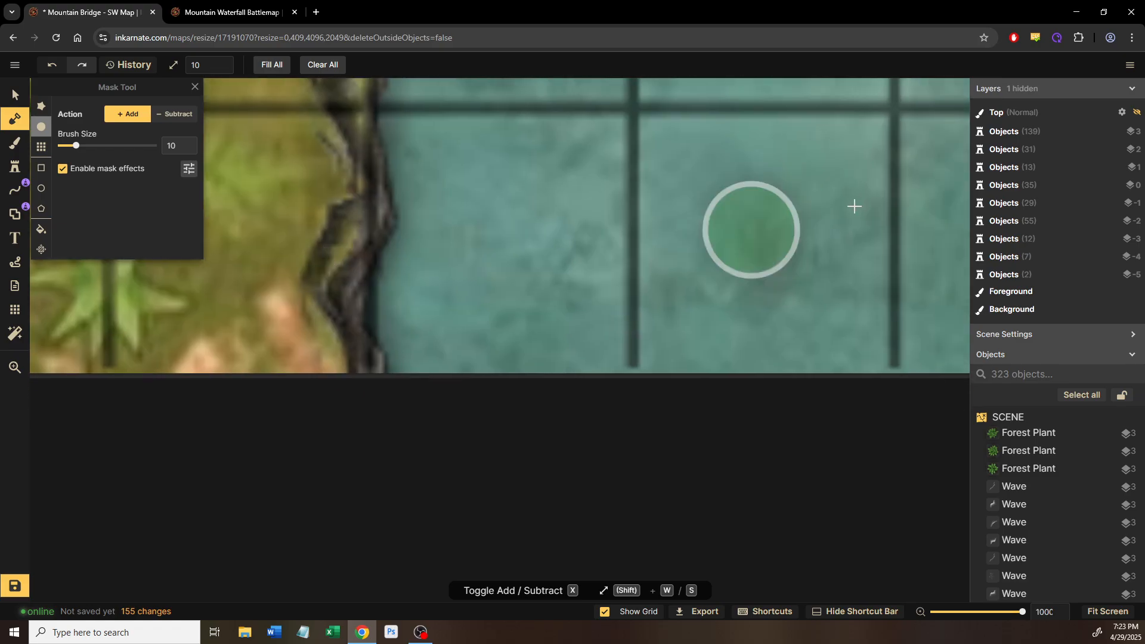
left_click_drag(853, 207, 185, 256)
left_click_drag(820, 251, 281, 314)
left_click_drag(626, 296, 596, 447)
left_click_drag(615, 261, 609, 266)
left_click(615, 243)
left_click(613, 216)
left_click(603, 197)
left_click(602, 161)
left_click_drag(609, 219, 622, 339)
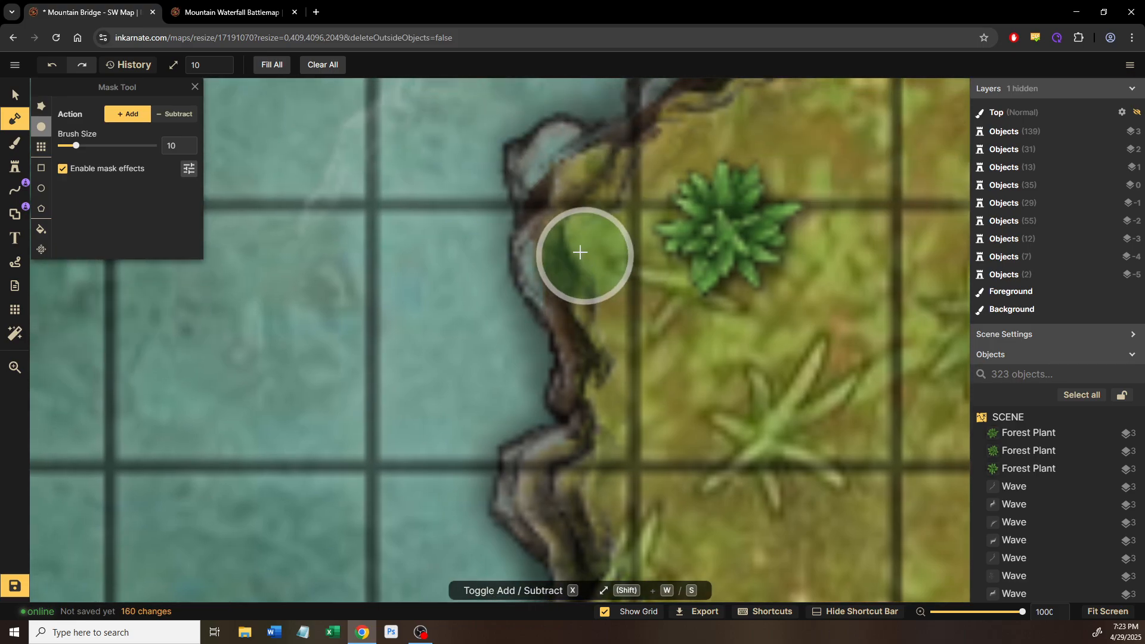
left_click(580, 253)
left_click(570, 254)
left_click_drag(643, 263, 632, 327)
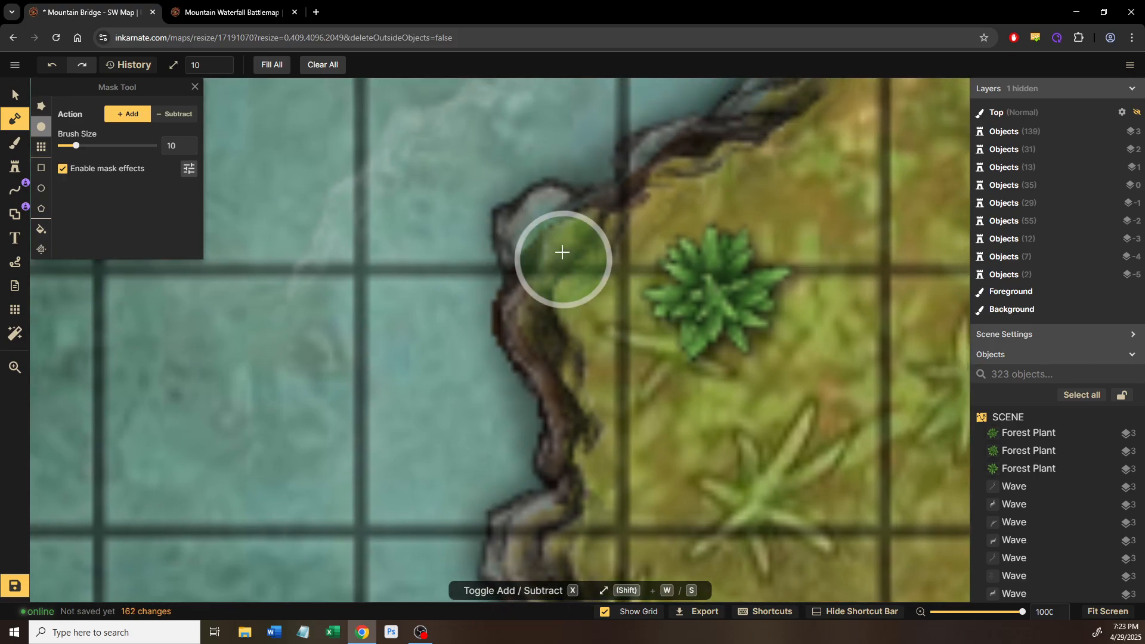
Step: Subtract the excess land mask along the water side of the cliff west of the forest plant at brush size 11
key("x")
key("shift+w")
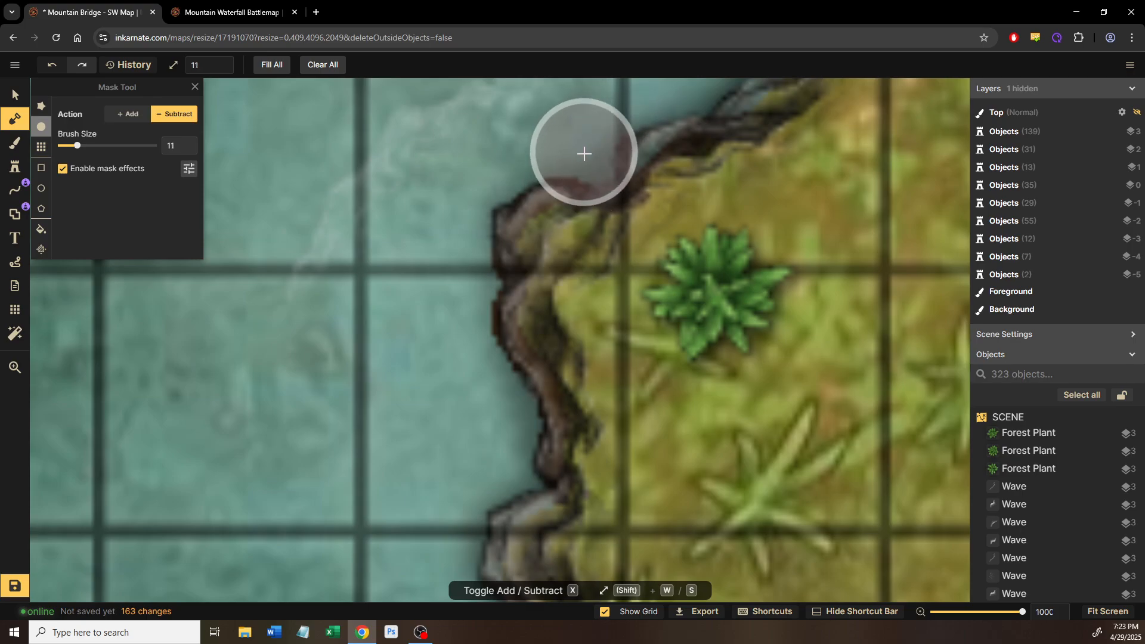
left_click(465, 260)
left_click(449, 248)
left_click(452, 286)
left_click(453, 304)
left_click(454, 318)
left_click(455, 327)
left_click(456, 338)
left_click(459, 344)
left_click(461, 348)
left_click(466, 357)
left_click(465, 331)
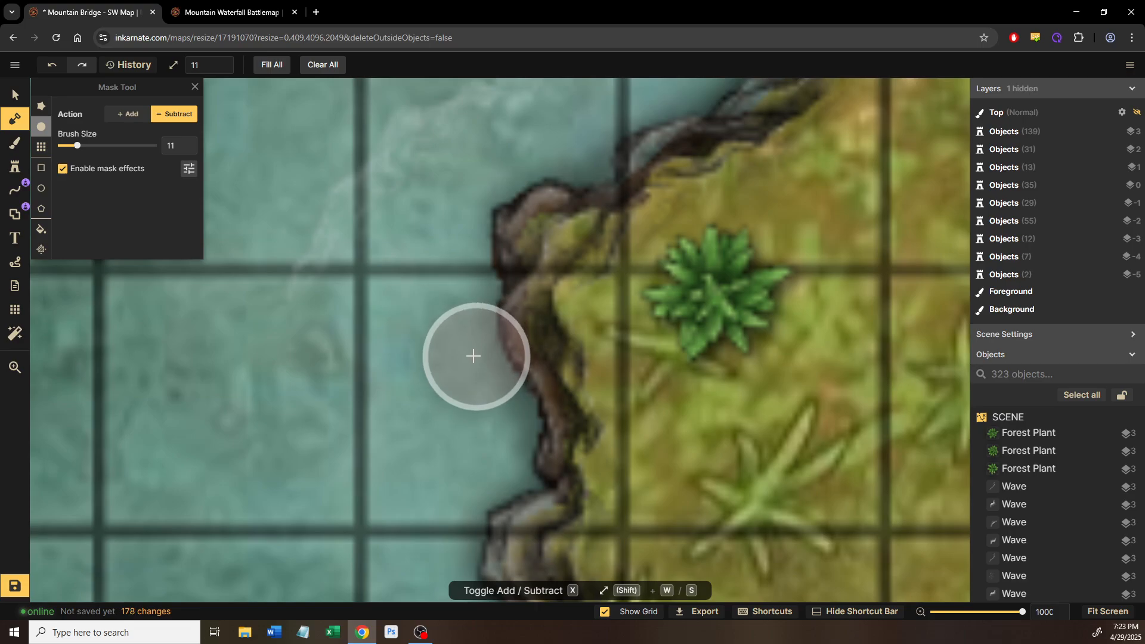
left_click(471, 369)
Step: Fill the cliff gap just north of the forest plant with land mask at brush size 10
left_click_drag(568, 270, 513, 403)
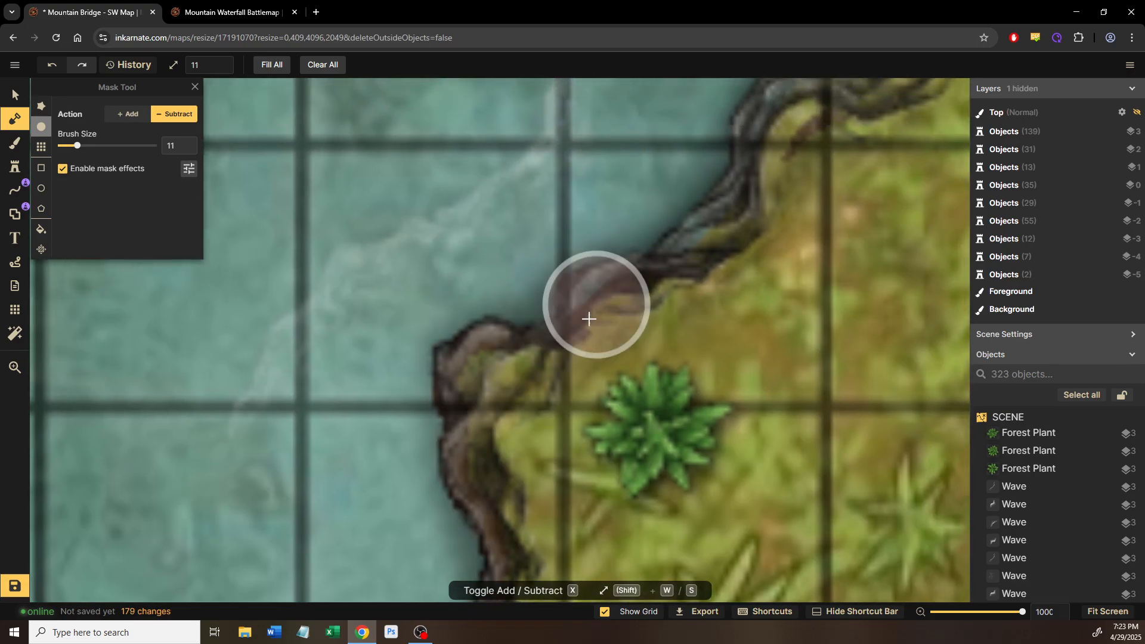
left_click_drag(601, 318, 557, 372)
key("x")
key("s")
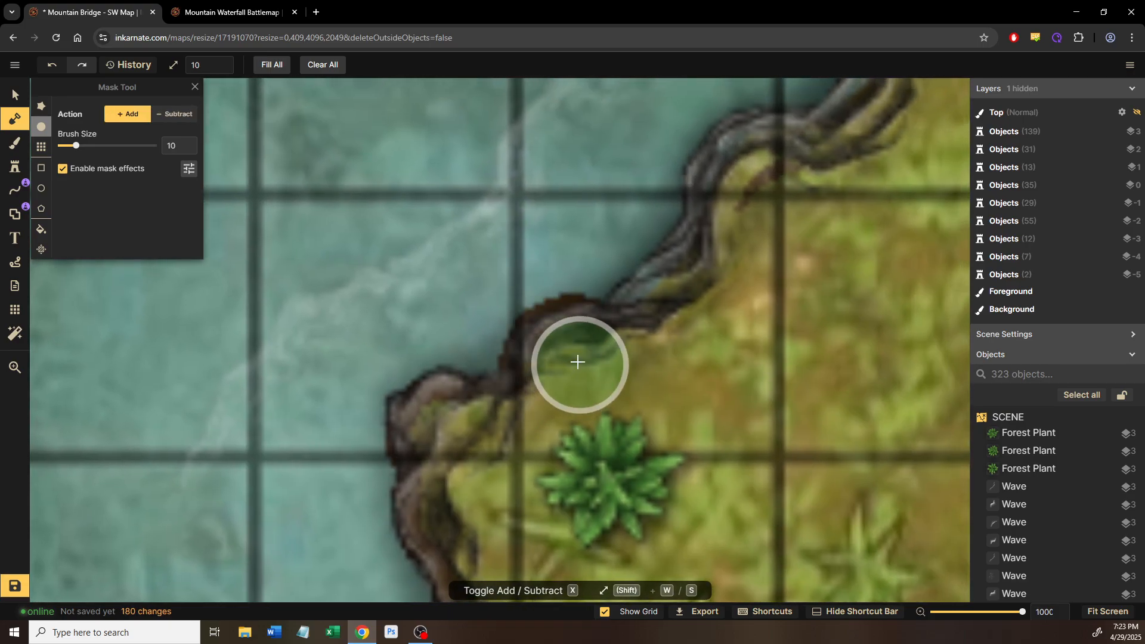
Step: Trim the land mask overhanging the water along the cliff north of the forest plant at brush size 11
key("x")
key("w")
left_click(552, 267)
left_click(539, 272)
left_click(519, 280)
left_click(501, 297)
left_click(496, 299)
left_click(482, 316)
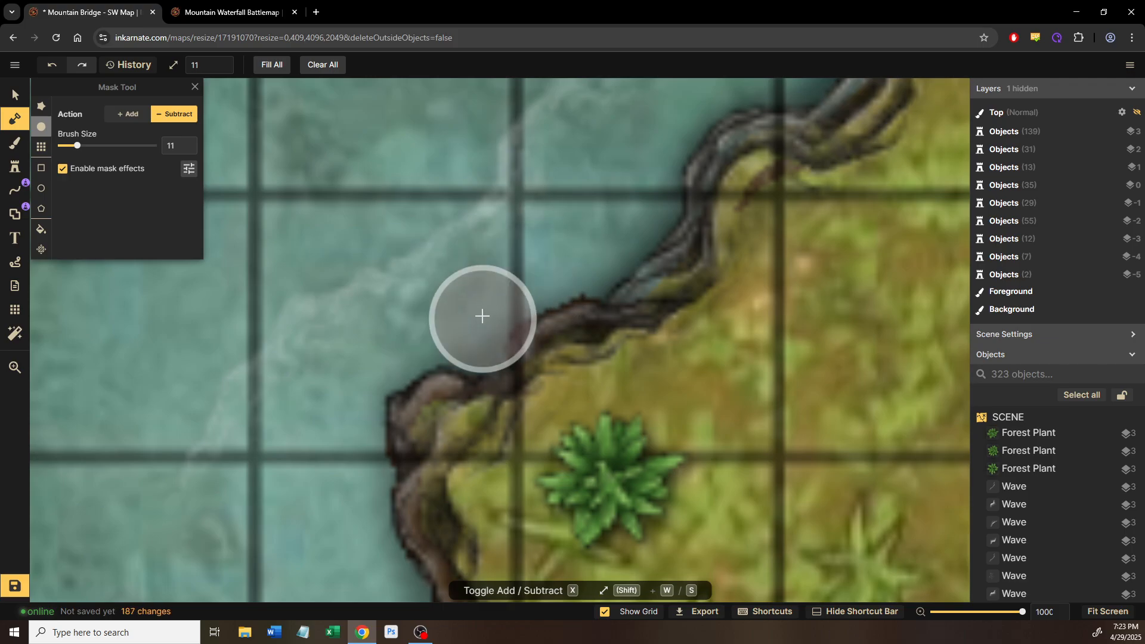
left_click(544, 266)
left_click(560, 268)
left_click(482, 319)
left_click(478, 325)
left_click(477, 334)
left_click(494, 329)
Step: Add land mask beneath the curving east bank cliff northeast of the forest plant at brush size 10
left_click_drag(615, 288, 478, 328)
key("x")
key("s")
left_click(540, 349)
left_click(587, 315)
left_click(601, 272)
left_click(604, 260)
left_click(617, 229)
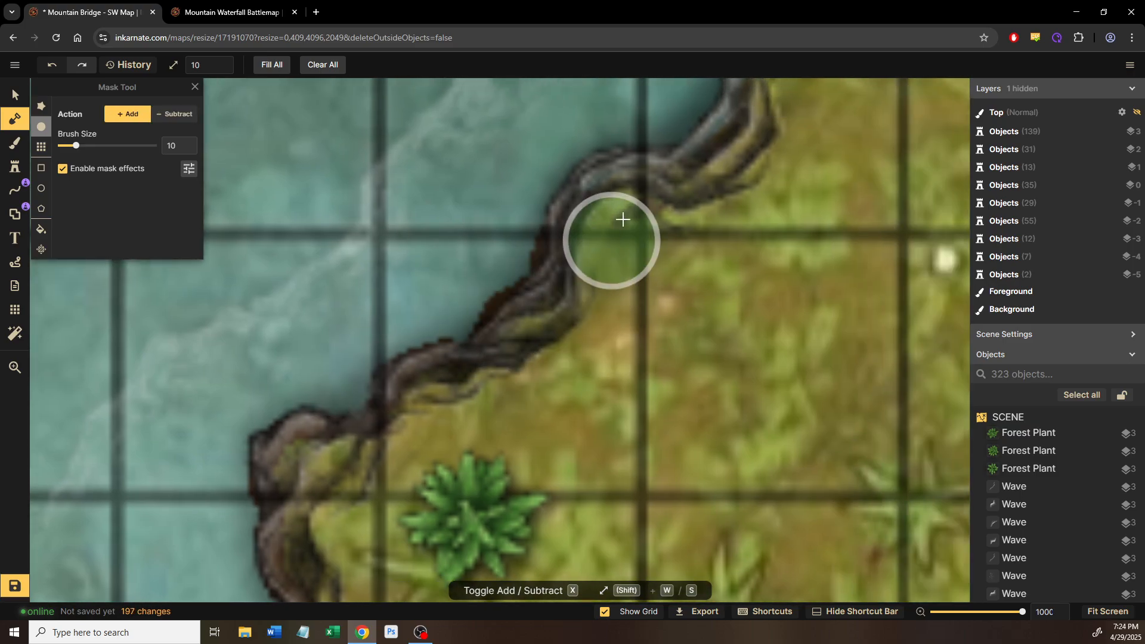
left_click(626, 216)
left_click(644, 202)
left_click(698, 210)
left_click(744, 164)
left_click(754, 145)
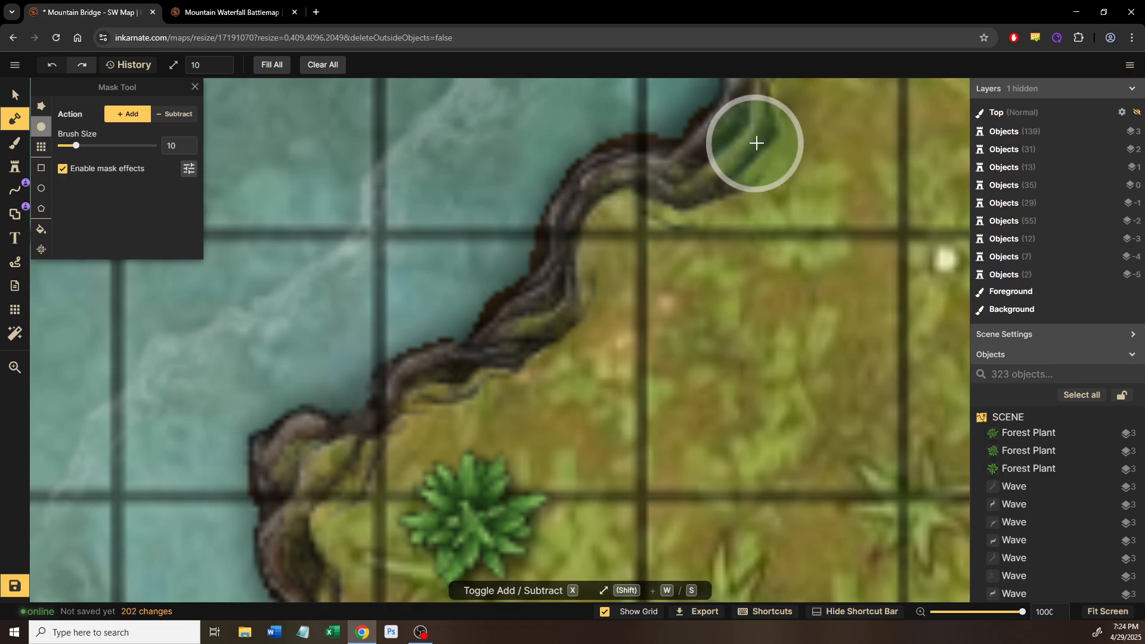
Step: Subtract the brown land mask fringe from the water side of the curving east bank cliff at brush size 11
left_click_drag(736, 215, 384, 424)
key("x")
key("w")
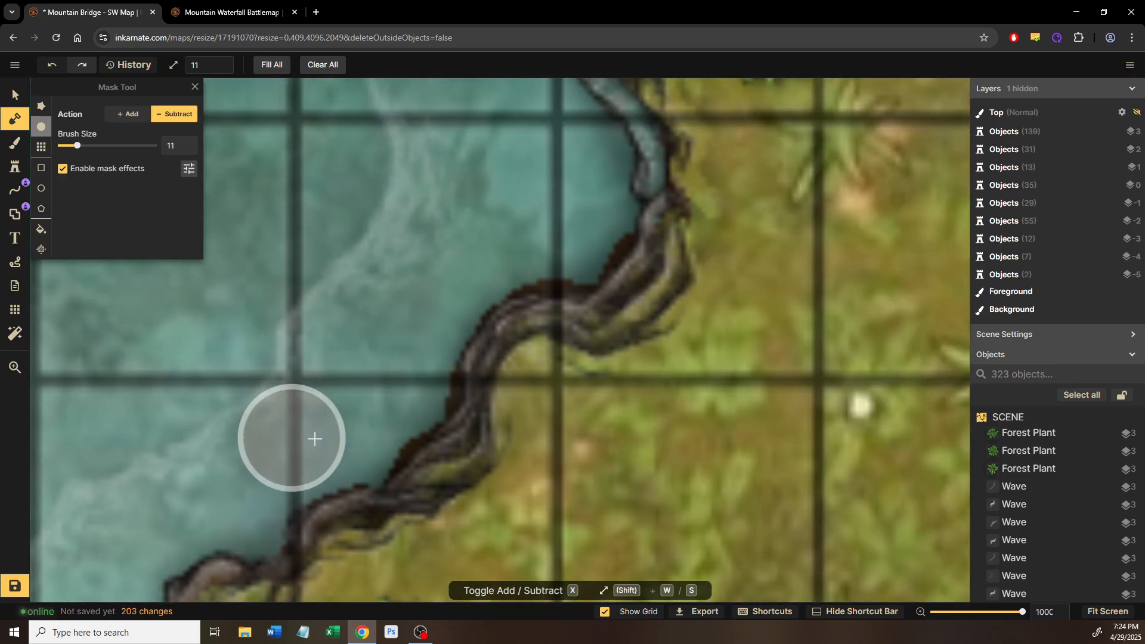
left_click(379, 425)
left_click(381, 426)
left_click(382, 429)
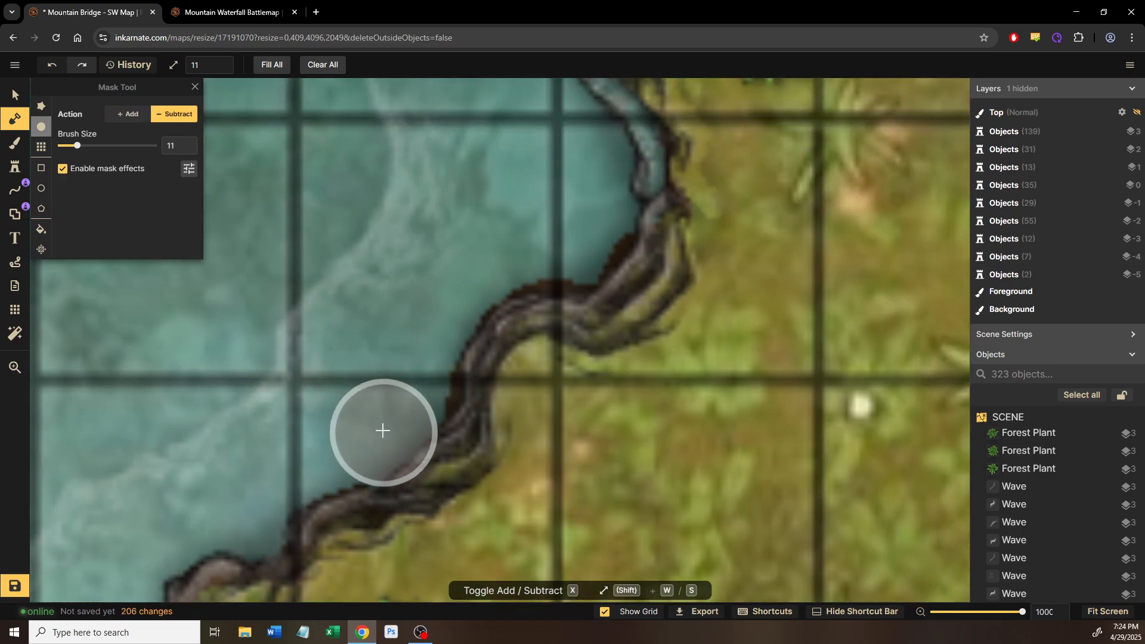
left_click(422, 394)
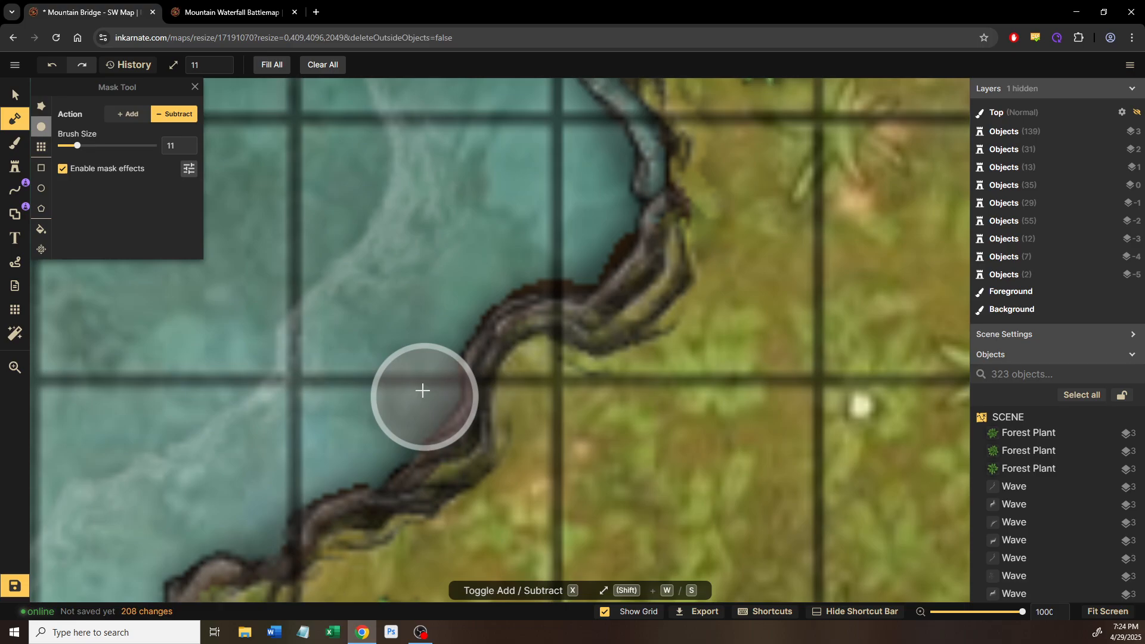
left_click(434, 350)
left_click(463, 306)
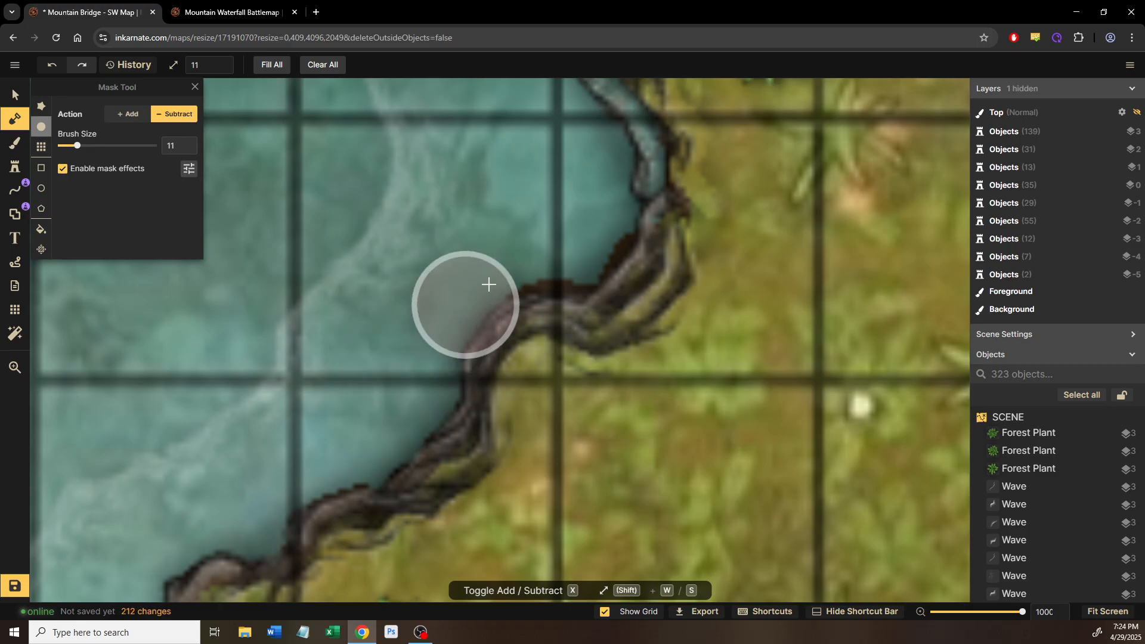
left_click(507, 275)
left_click(539, 263)
left_click(540, 262)
left_click(597, 249)
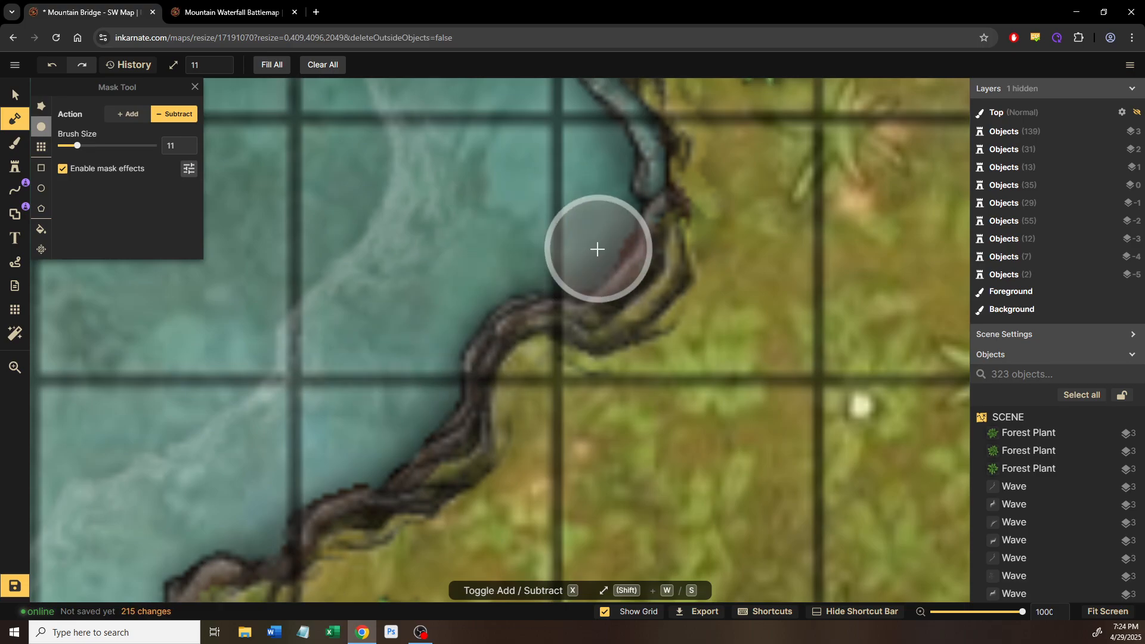
Step: Trim land mask off the water at the cliff bend south of the forest plant, and fill the cliff gap just above it at brush size 10
left_click(597, 244)
left_click_drag(572, 272, 471, 355)
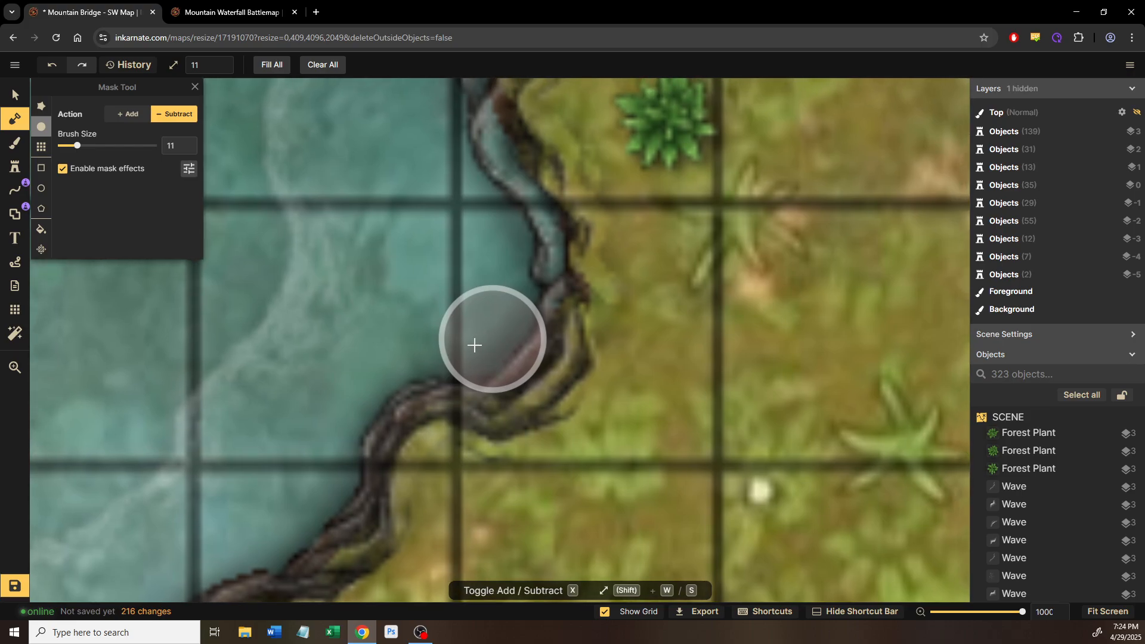
key("x")
key("shift+s")
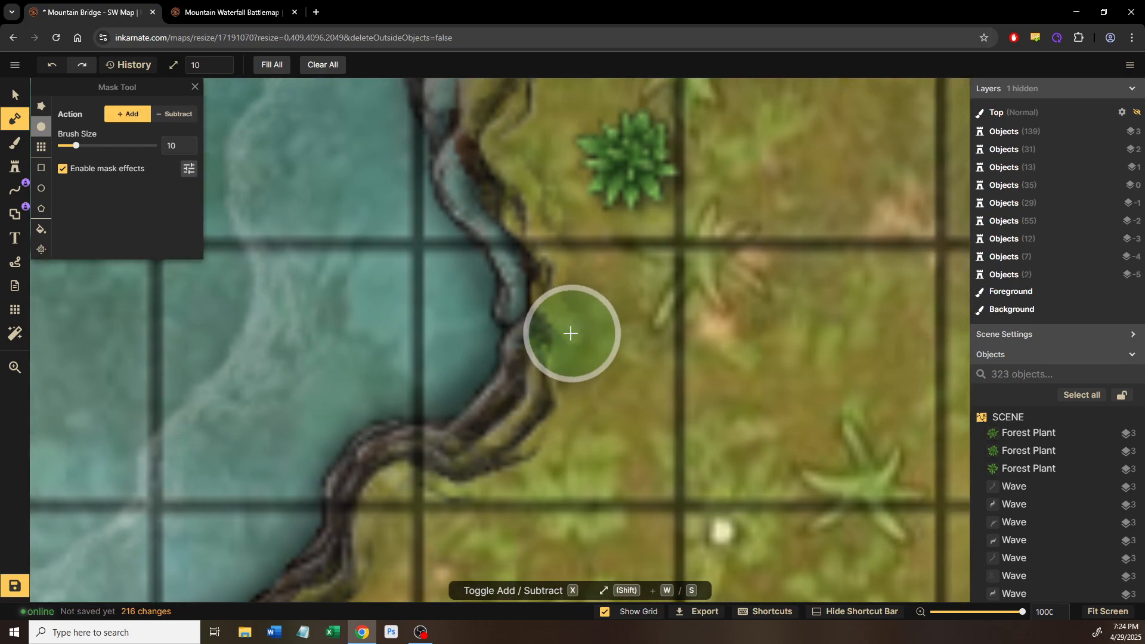
left_click(567, 267)
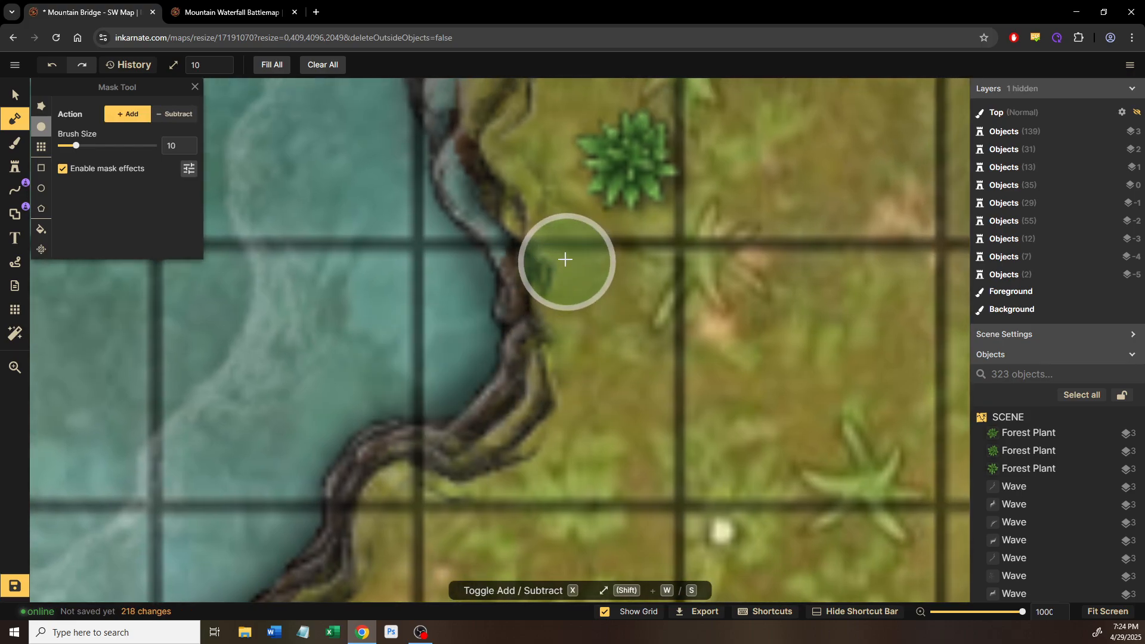
left_click_drag(561, 264, 541, 322)
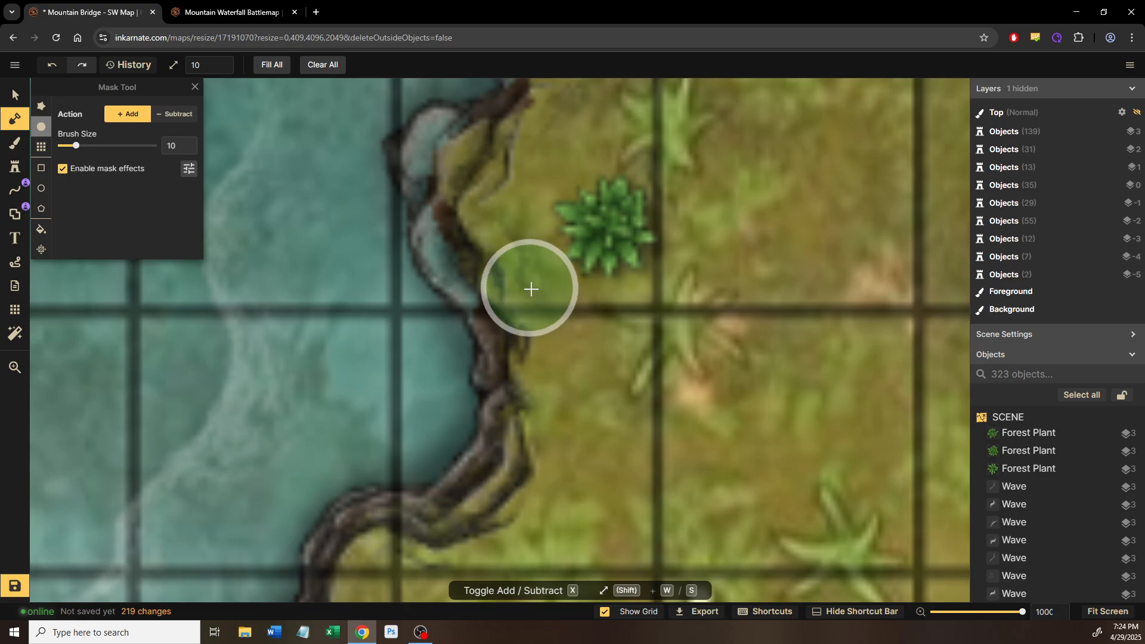
Step: Add land mask beneath the cliff directly west of the forest plant at brush size 10, closing the water gaps
left_click(526, 269)
left_click(514, 256)
left_click(504, 247)
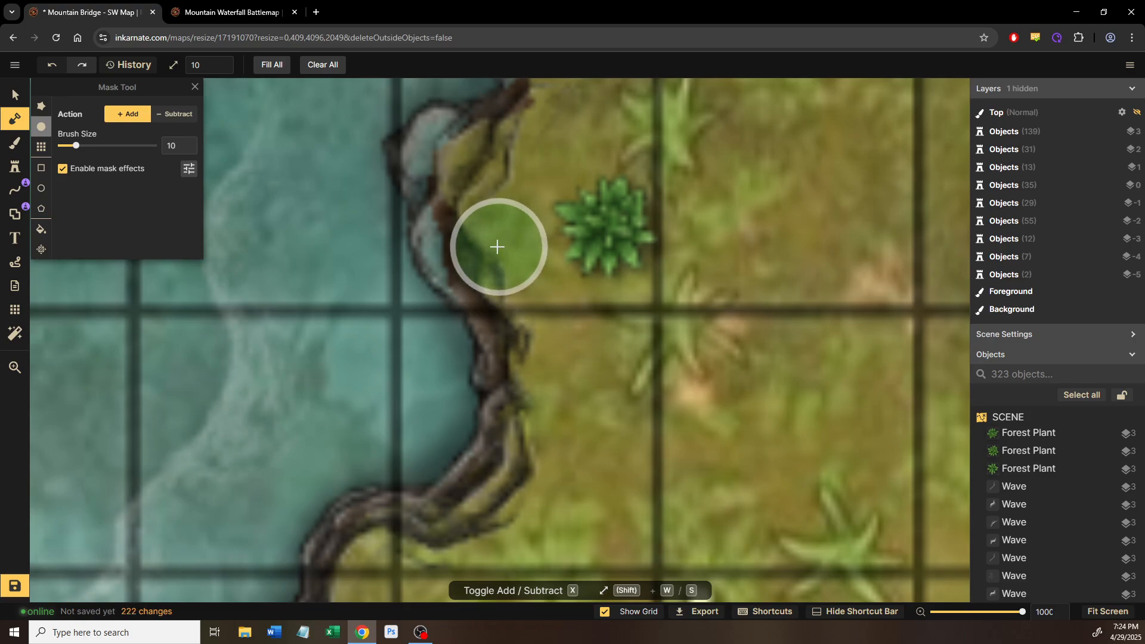
left_click(491, 233)
left_click(495, 238)
left_click_drag(495, 238, 519, 317)
left_click(501, 266)
left_click(499, 251)
Step: Subtract the land mask overhanging the water west and northwest of the forest plant at brush size 11
key("x")
key("w")
left_click(392, 302)
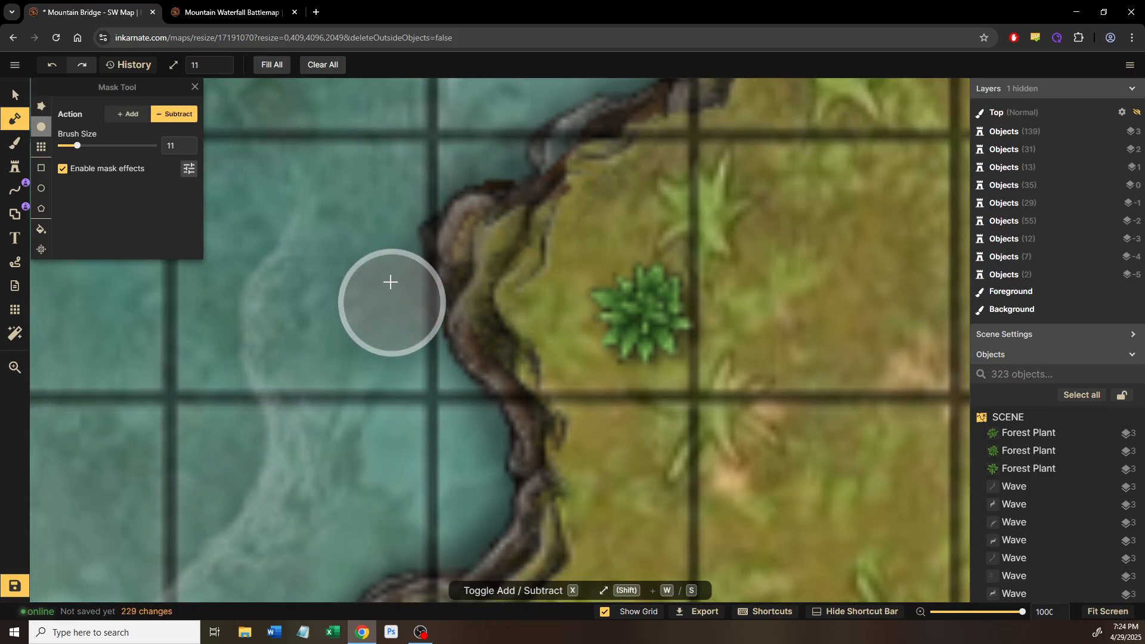
left_click(388, 271)
left_click(386, 259)
left_click(393, 307)
left_click_drag(401, 334, 394, 412)
left_click(394, 397)
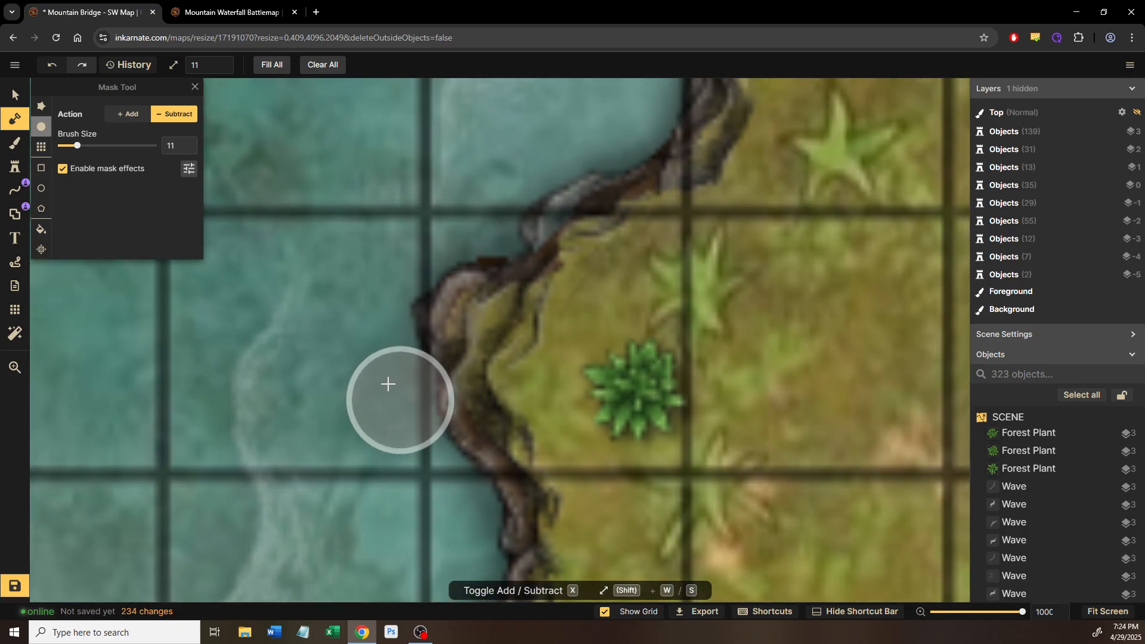
left_click_drag(385, 255, 380, 322)
left_click(471, 297)
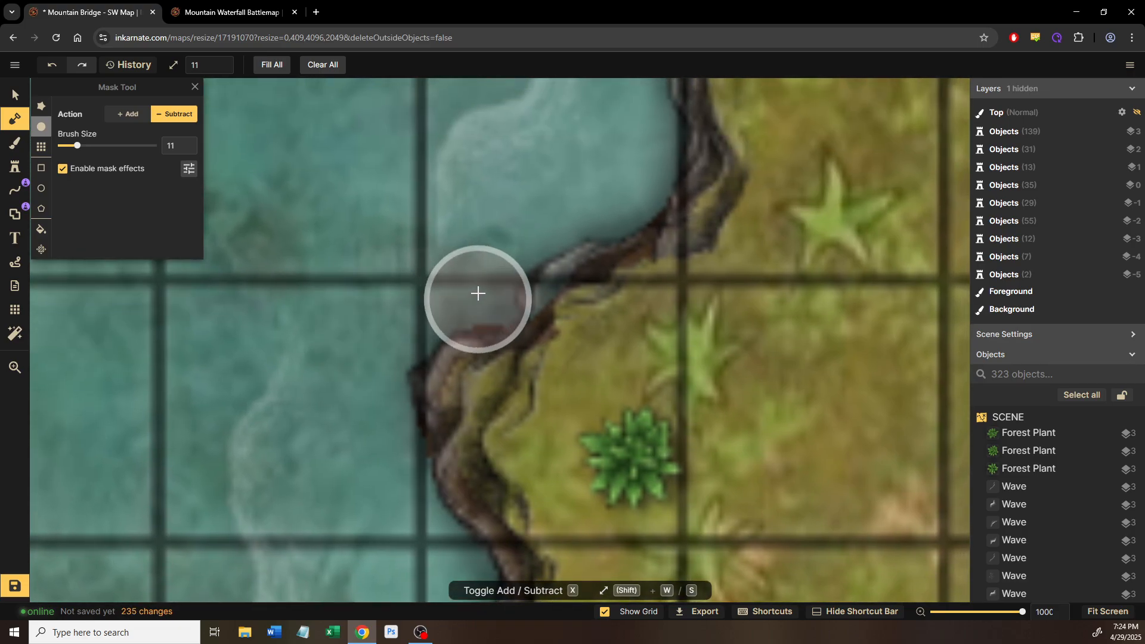
left_click(481, 291)
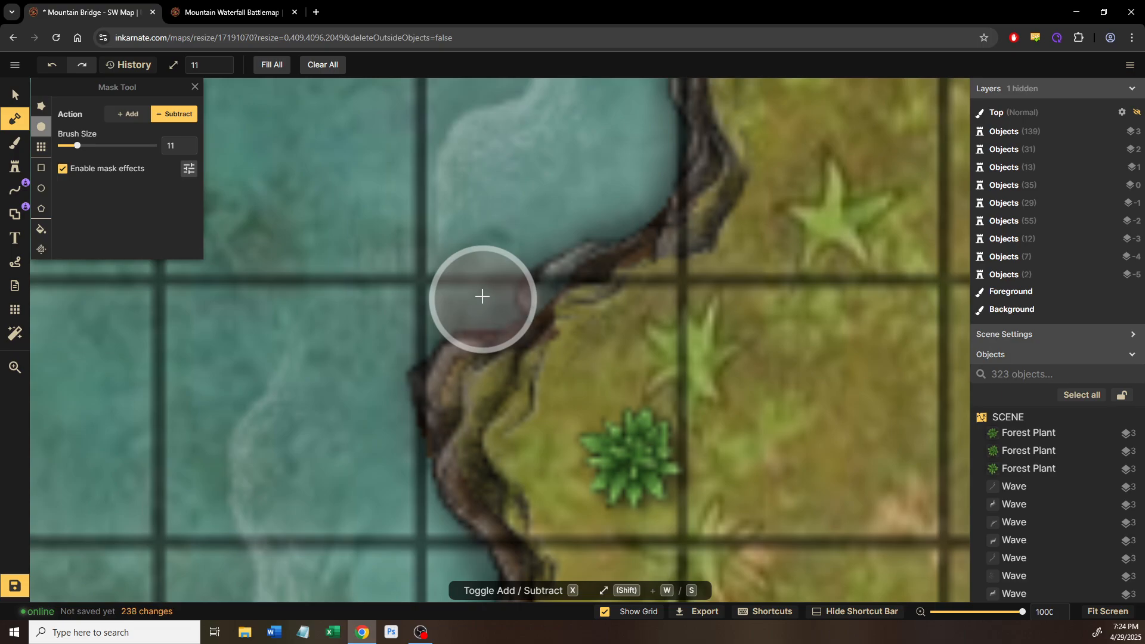
Step: Fill the cliff gap north of the forest plant at brush size 10 and trim its water side at brush size 11
key("x")
key("shift+s")
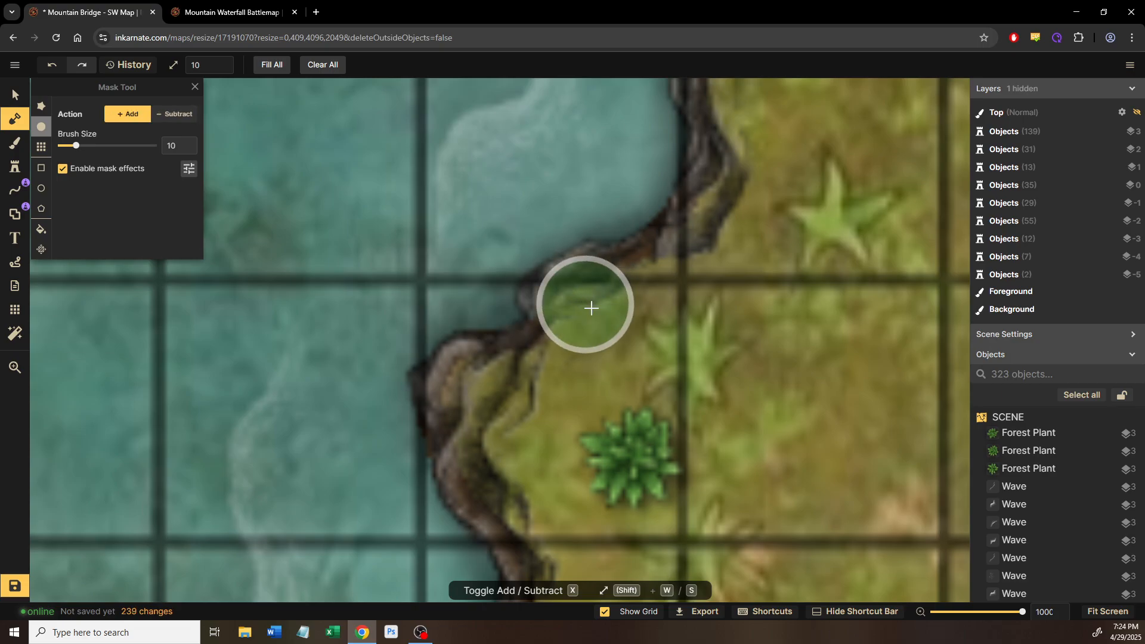
key("x")
key("shift+w")
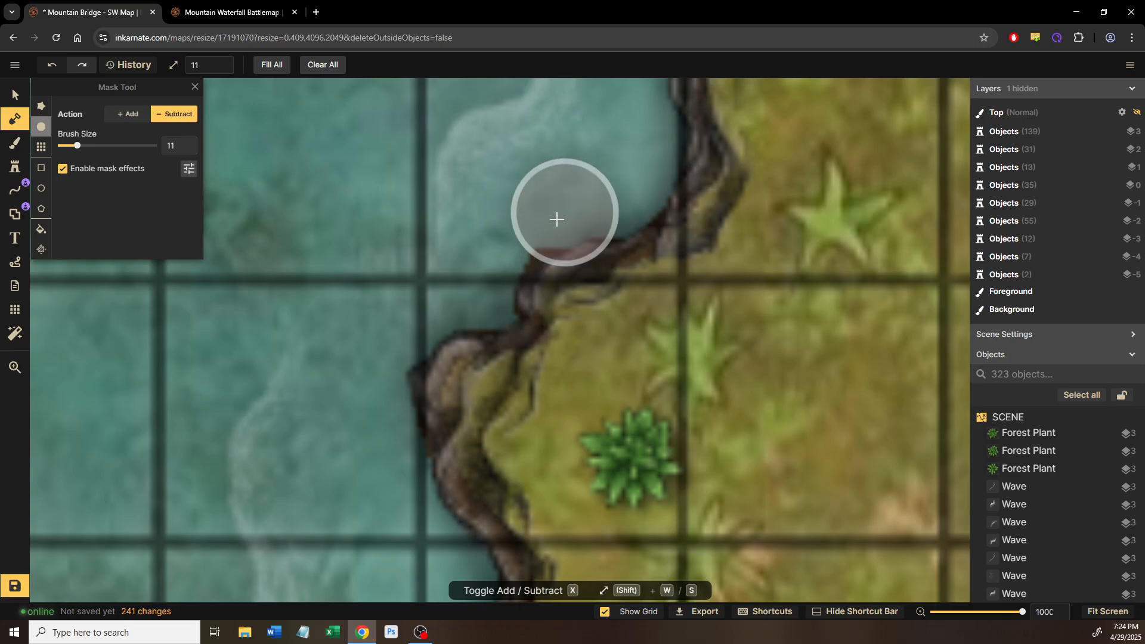
left_click(532, 225)
left_click(524, 233)
left_click(517, 239)
Step: Close the gap where two cliff pieces meet southwest of the star-shaped grass tuft at size 10, and trim the overhang at size 11
mouse_move(639, 310)
left_mouse_down()
mouse_move(539, 309)
mouse_move(437, 412)
left_mouse_up()
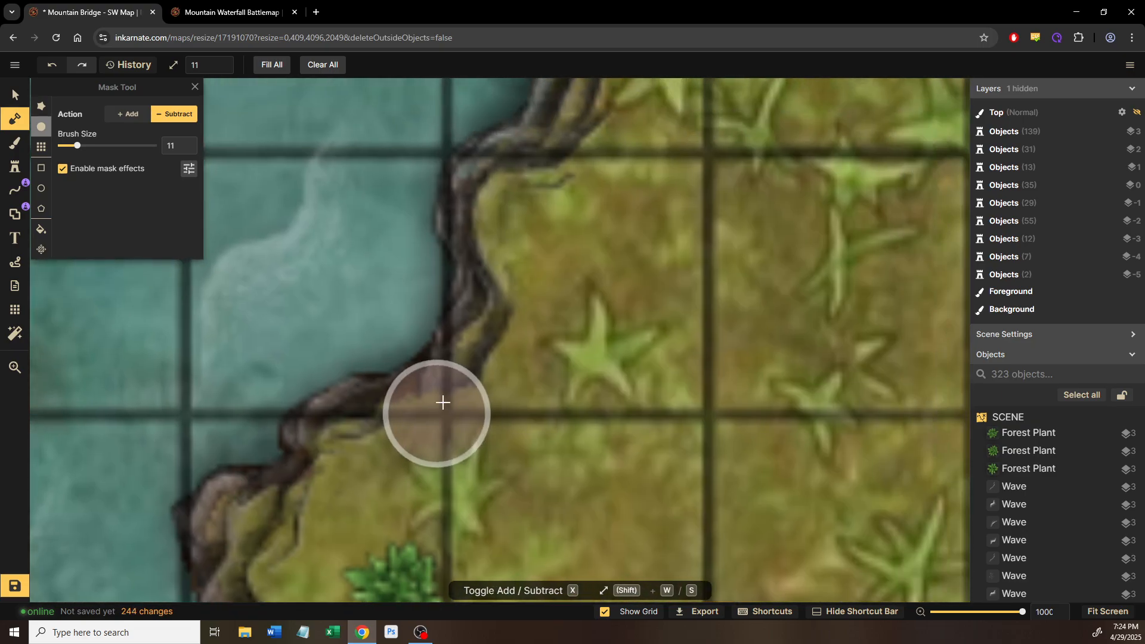
key("x")
key("shift+s")
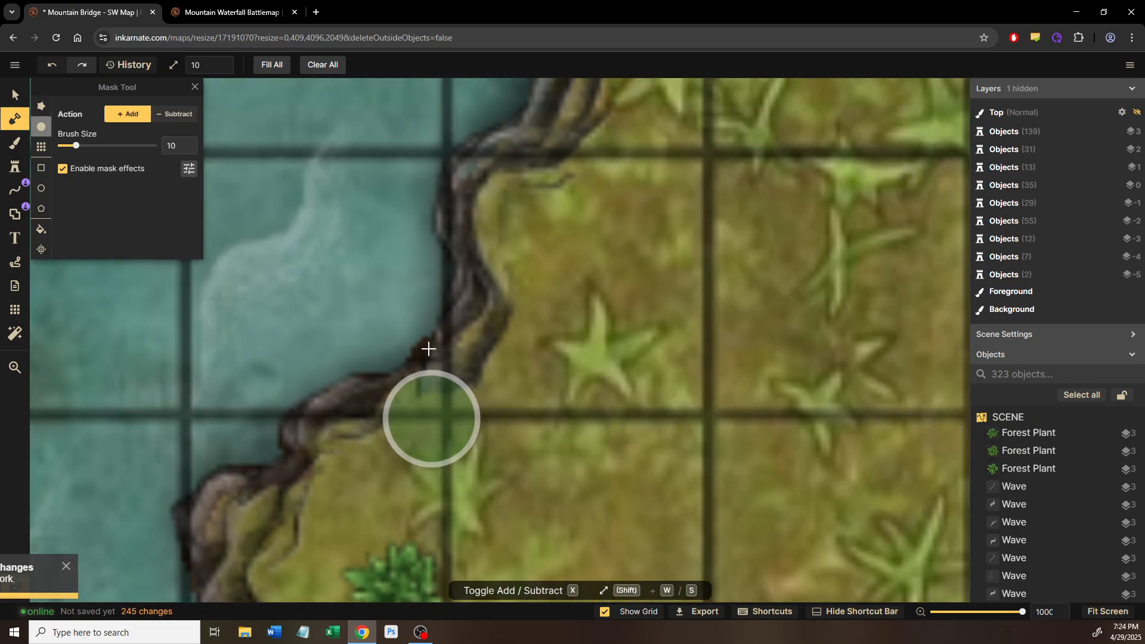
key("x")
key("shift+w")
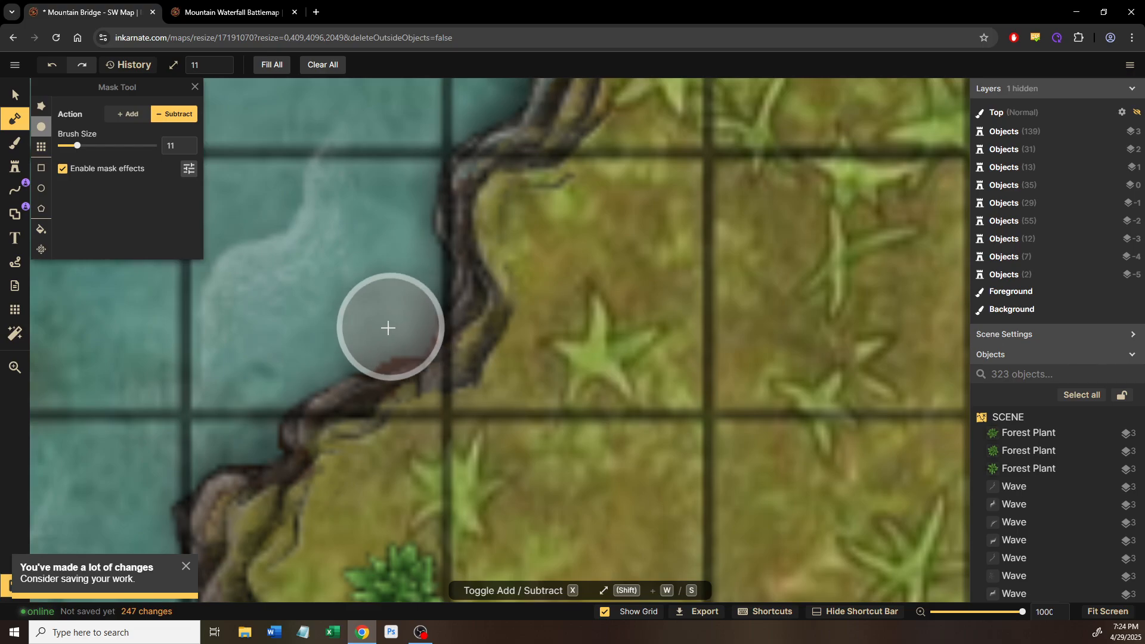
left_click(387, 329)
left_click(361, 334)
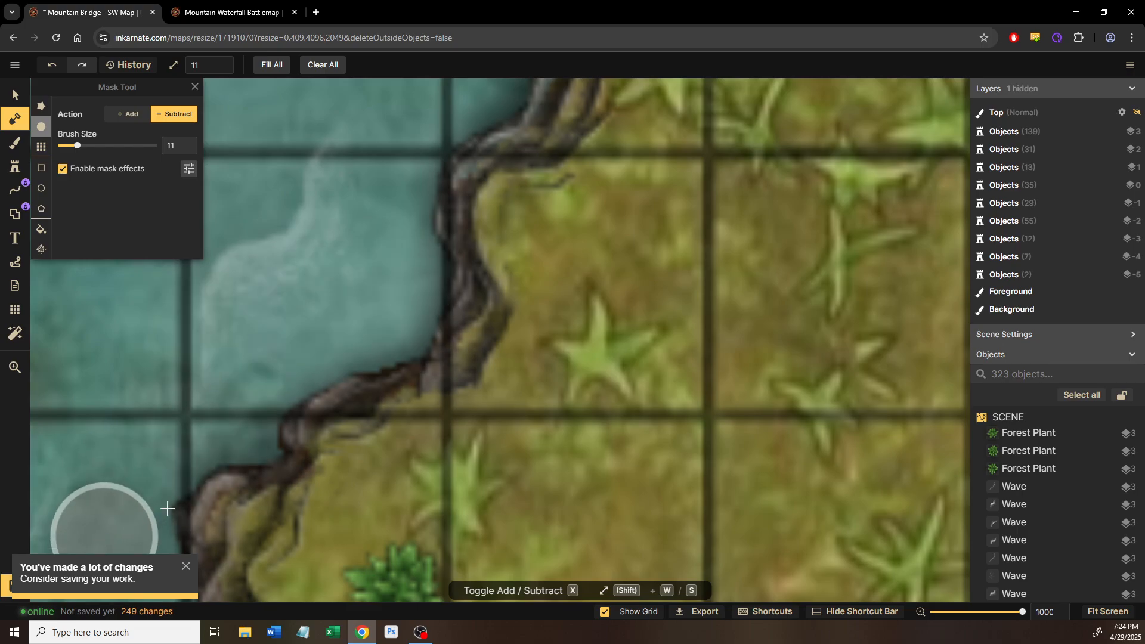
Step: Save the work as a new map named Mountain Bridge - SW Map
scroll(229, 449, "down", 3)
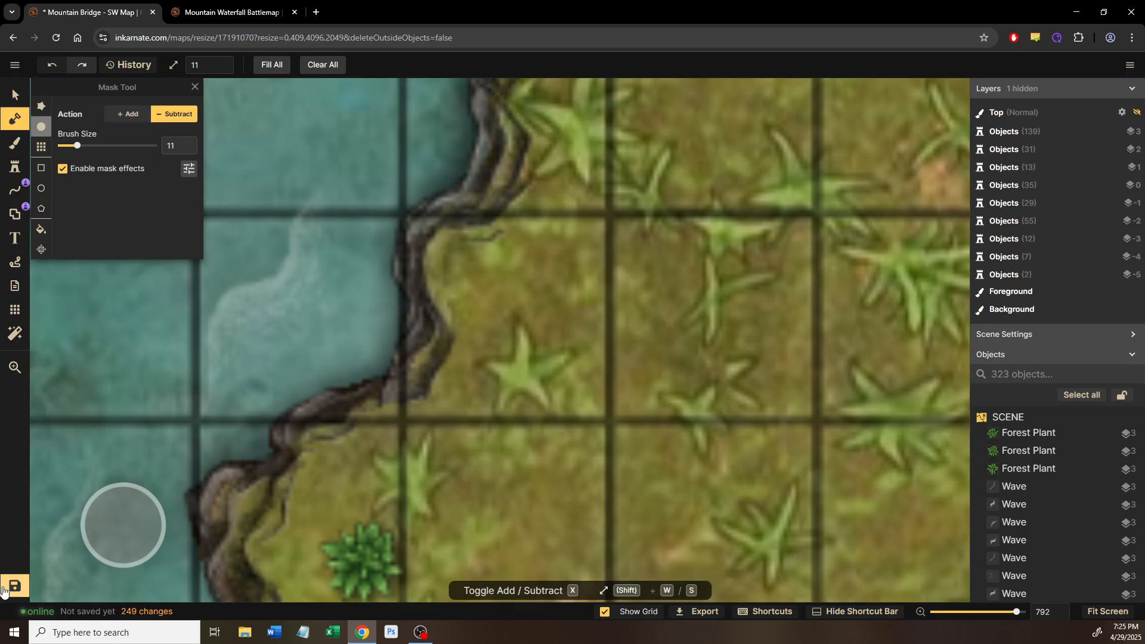
left_click(4, 591)
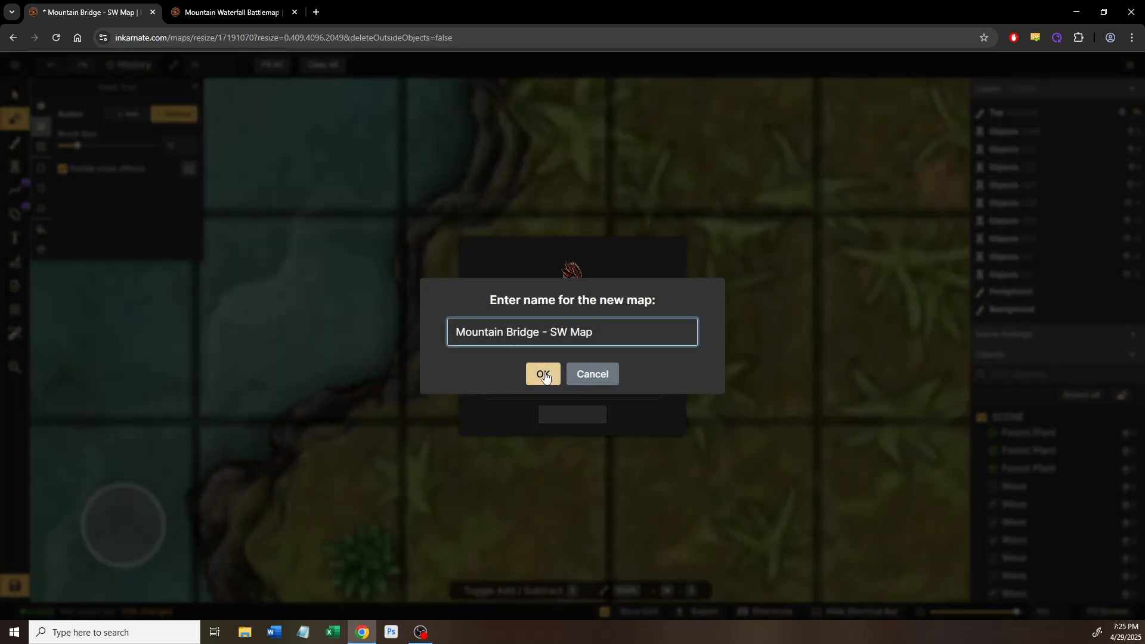
key("Return")
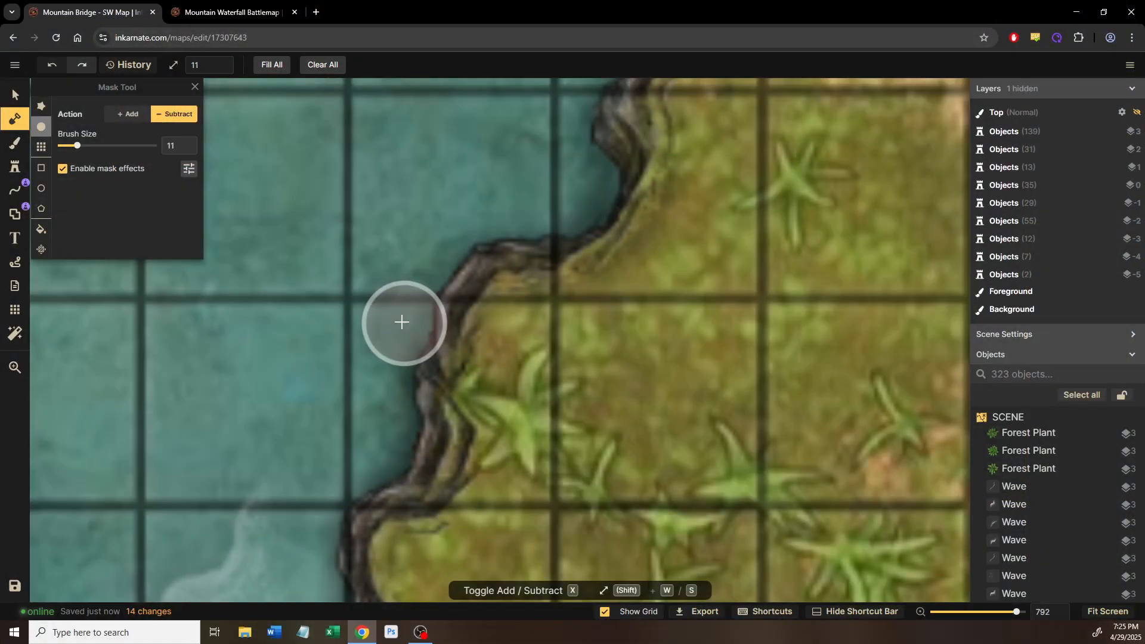
Step: Add land mask beneath the east bank cliff leading up to the sandy ground at brush size 10
left_click_drag(466, 239, 392, 339)
scroll(392, 339, "up", 1)
left_click_drag(526, 263, 440, 419)
scroll(436, 419, "up", 1)
key("x")
key("shift+s")
left_click(565, 296)
left_click_drag(597, 326, 507, 402)
mouse_move(420, 453)
left_mouse_down()
mouse_move(370, 387)
mouse_move(339, 472)
mouse_move(411, 472)
mouse_move(429, 383)
left_mouse_up()
Step: Subtract the land mask fringe from the water side of the cliff southwest of the sandy ground at brush size 11
key("x")
key("shift+w")
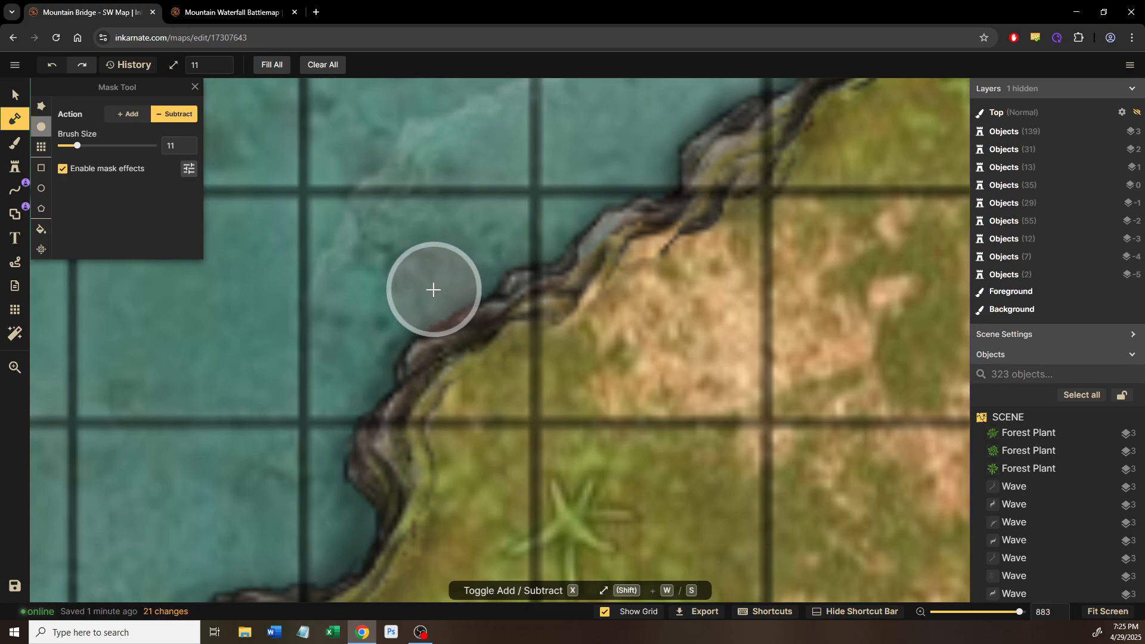
left_click_drag(433, 289, 432, 299)
Step: Fill the cliff gap along the sandy ground's northwest edge at brush size 10 and trim the overhanging mask at brush size 11
left_click_drag(496, 258, 401, 342)
key("x")
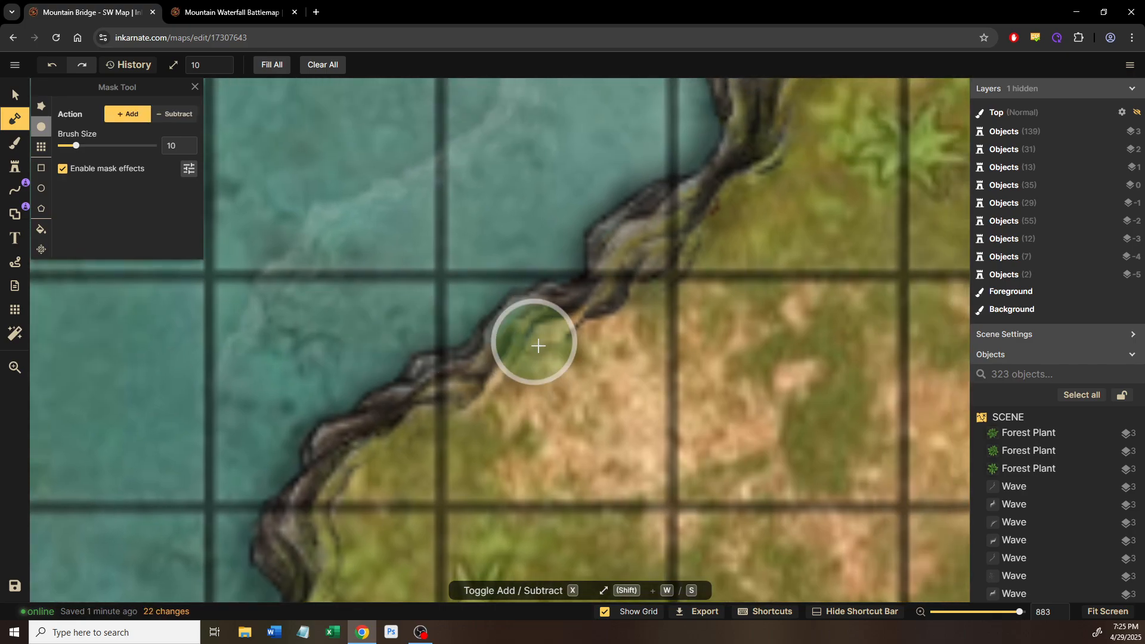
left_click_drag(542, 340, 509, 279)
key("x")
key("shift+w")
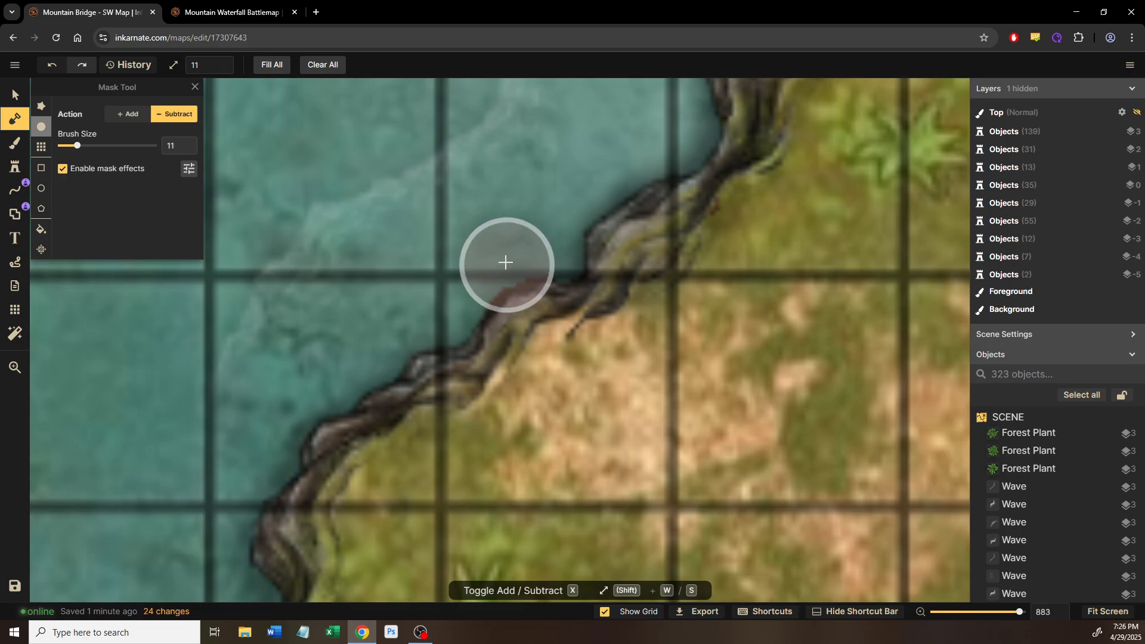
left_click(478, 273)
left_click(475, 276)
left_click(482, 282)
left_click(484, 283)
Step: Fill beneath the diagonal cliff piece just north of the sandy ground at size 10, and trim its water side at size 11
left_click_drag(515, 254, 407, 339)
key("x")
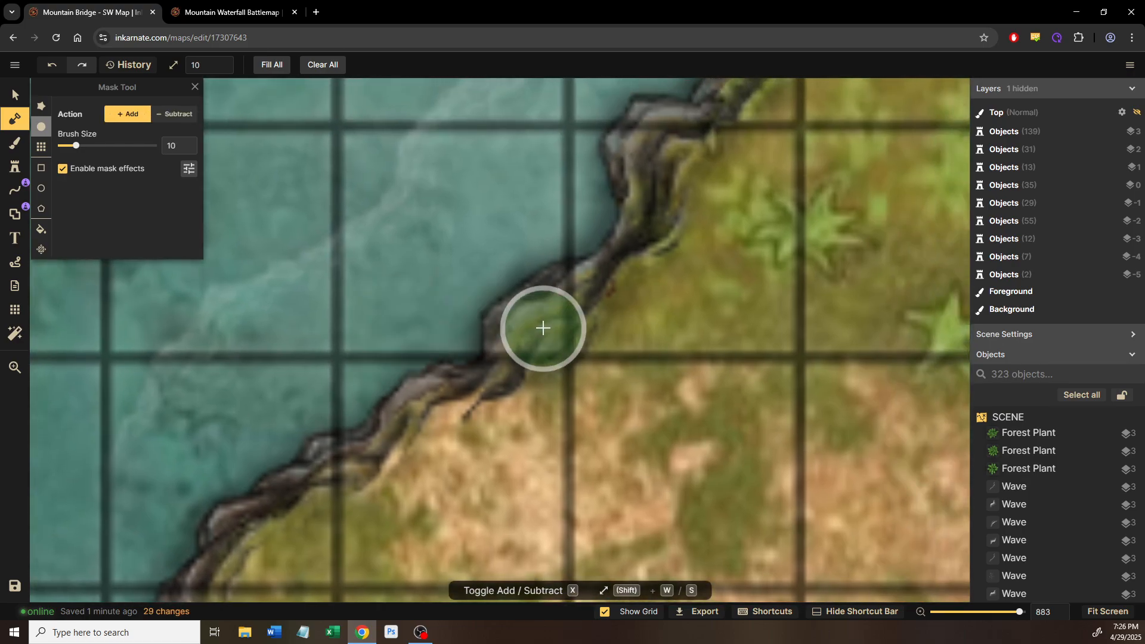
key("x")
key("shift+w")
left_click(503, 251)
left_click(499, 261)
left_click(495, 263)
Step: Add land mask under the cliff bulge northwest of the spiky grass tuft at size 10, and subtract its overhang at size 11
left_click_drag(625, 258, 448, 402)
scroll(447, 401, "up", 1)
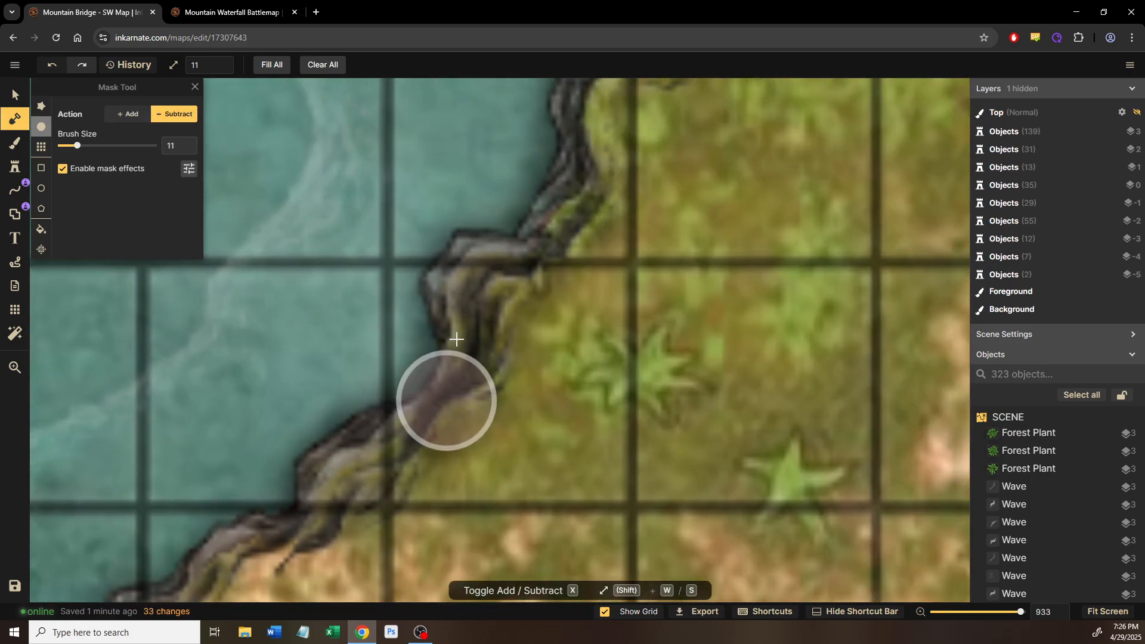
left_click_drag(461, 335, 392, 442)
key("x")
left_click(428, 403)
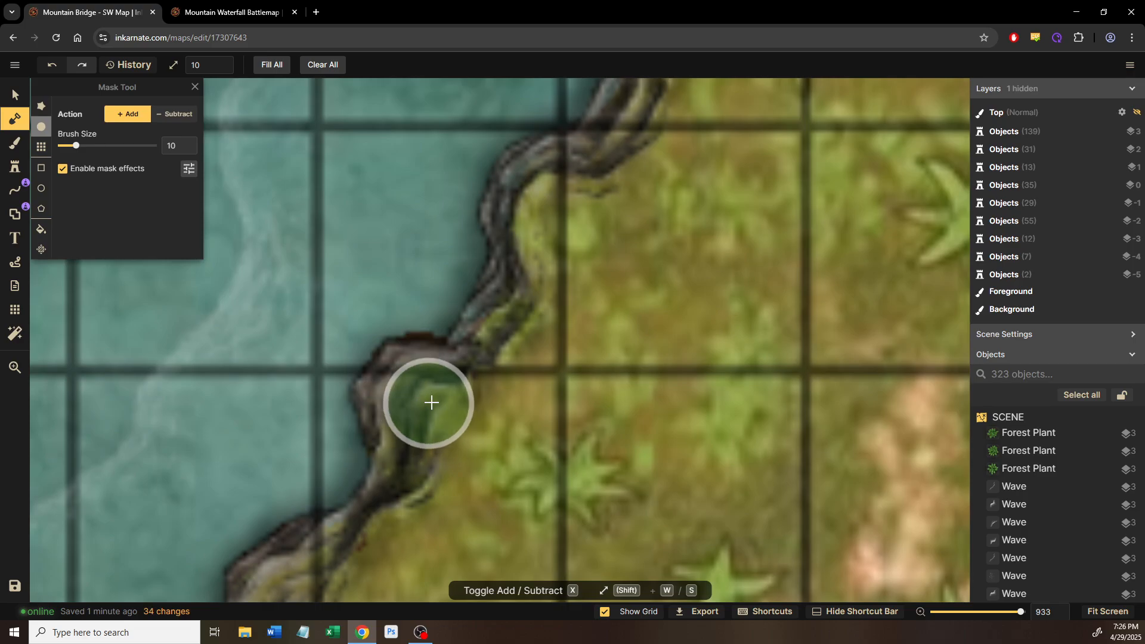
key("x")
left_click(409, 295)
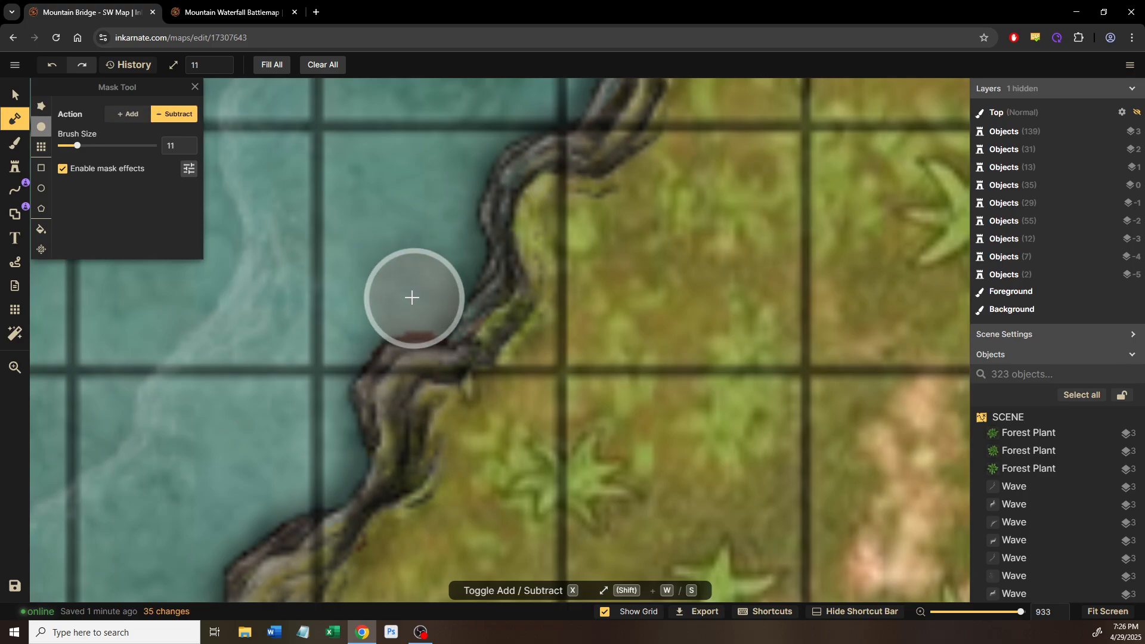
left_click(411, 307)
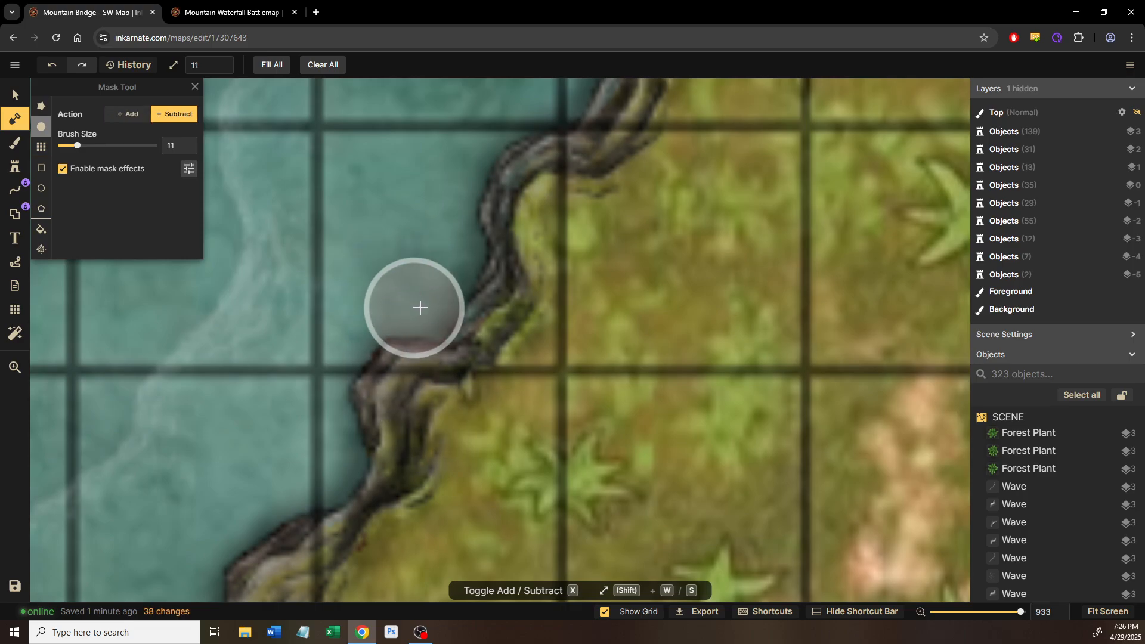
Step: Add land mask beneath the narrow winding cliff northeast of the bulge at brush size 10
key("x")
left_click(533, 324)
left_click(509, 350)
left_click_drag(587, 317, 541, 376)
key("x")
left_click_drag(528, 296, 513, 322)
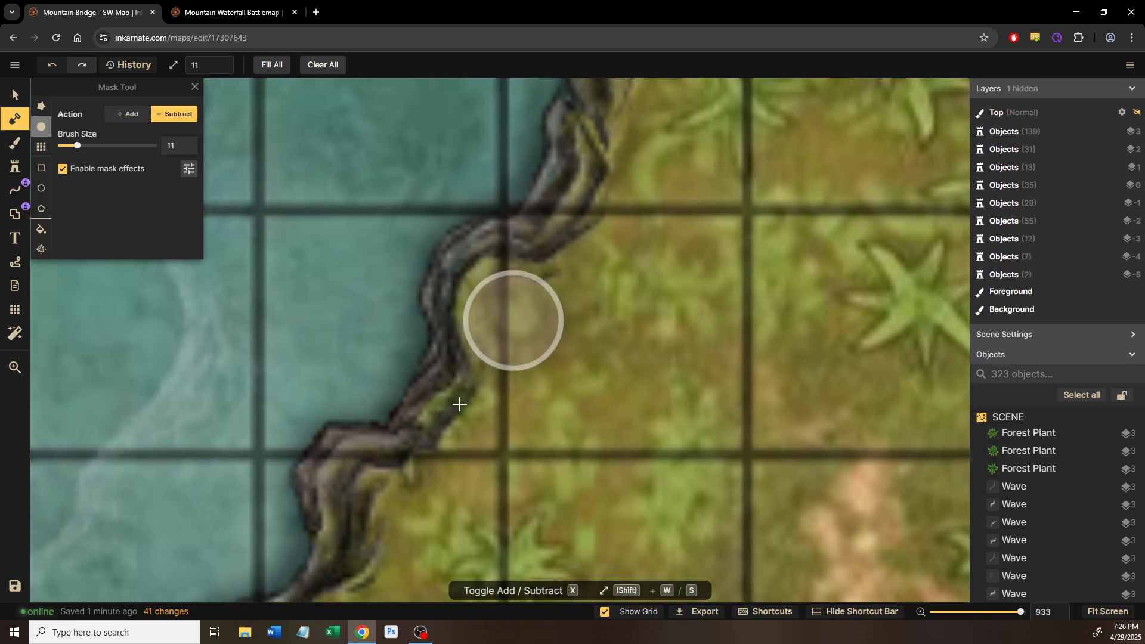
key("x")
left_click(463, 410)
left_click_drag(534, 363, 499, 404)
Step: Subtract the land mask spilling onto the water along the winding cliff's west side at brush size 11
key("x")
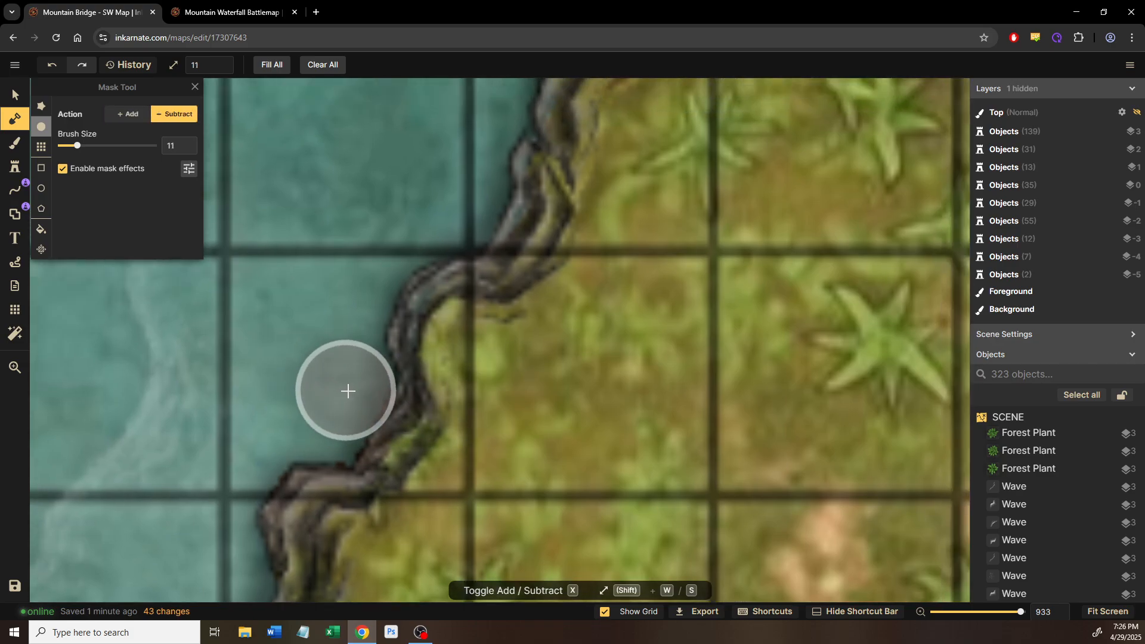
left_click(348, 390)
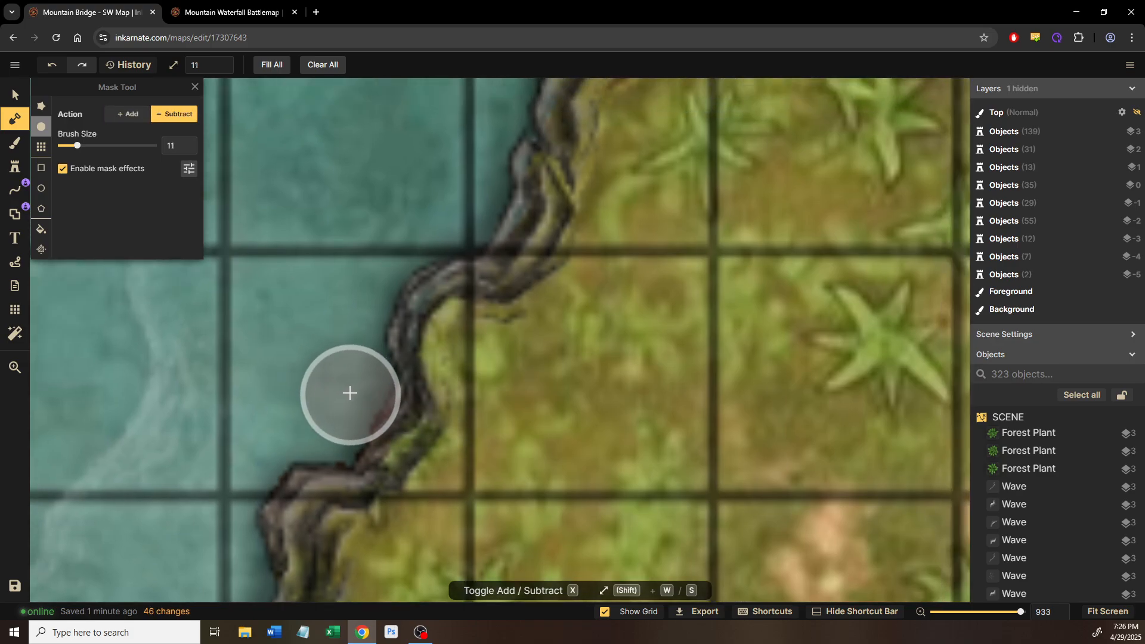
left_click(351, 394)
left_click(358, 394)
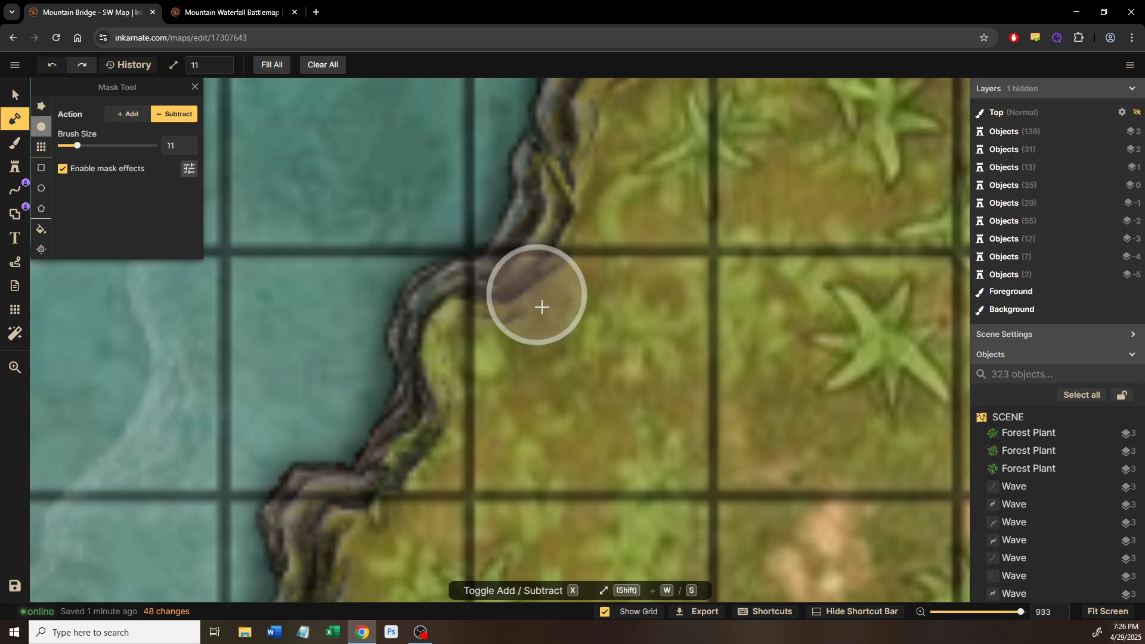
Step: Fill the water gaps beneath the cliff bend west of the large star-shaped grass tuft with land mask at brush size 10
left_click_drag(542, 318, 455, 394)
key("x")
key("s")
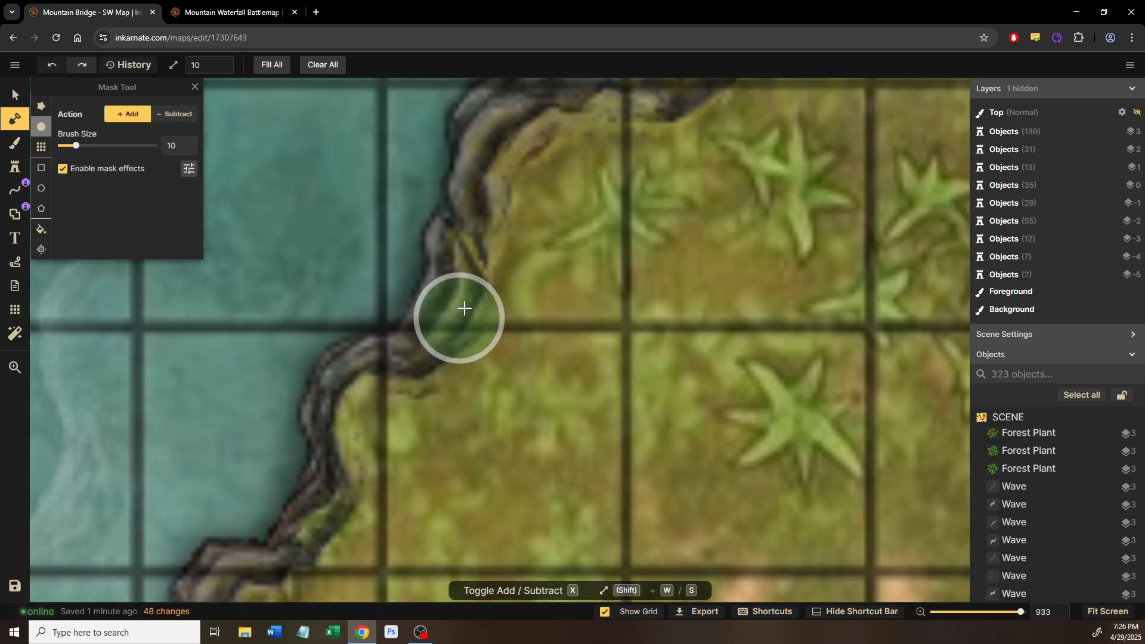
left_click(473, 341)
left_click(459, 351)
left_click(441, 364)
left_click(384, 399)
left_click(372, 405)
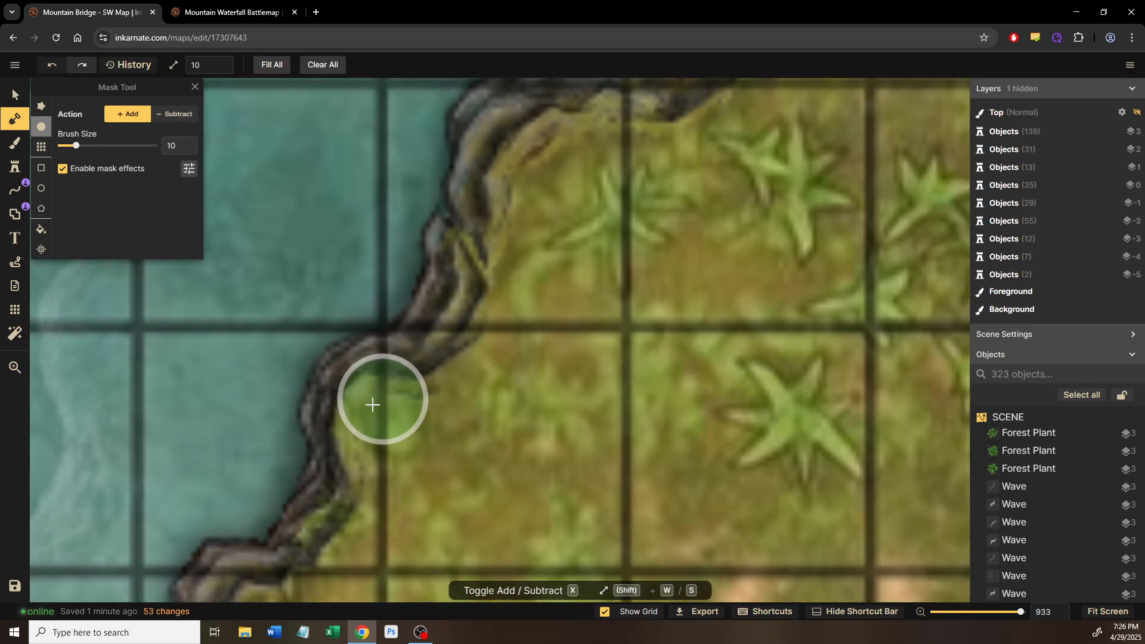
left_click(373, 404)
Step: Trim the land mask fringe off the water just above that cliff bend at brush size 11
key("x")
key("w")
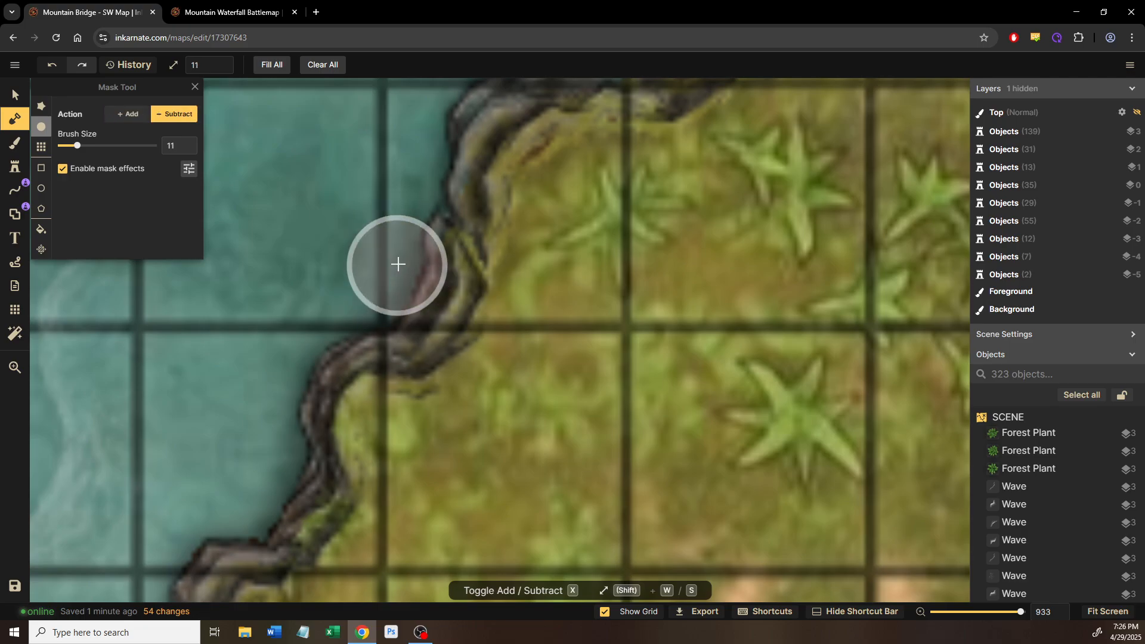
left_click(397, 263)
Step: Add land mask beneath the next cliff curve, from the bend northeast to the sharp inner corner, at brush size 10
left_click_drag(508, 298, 442, 446)
key("x")
key("s")
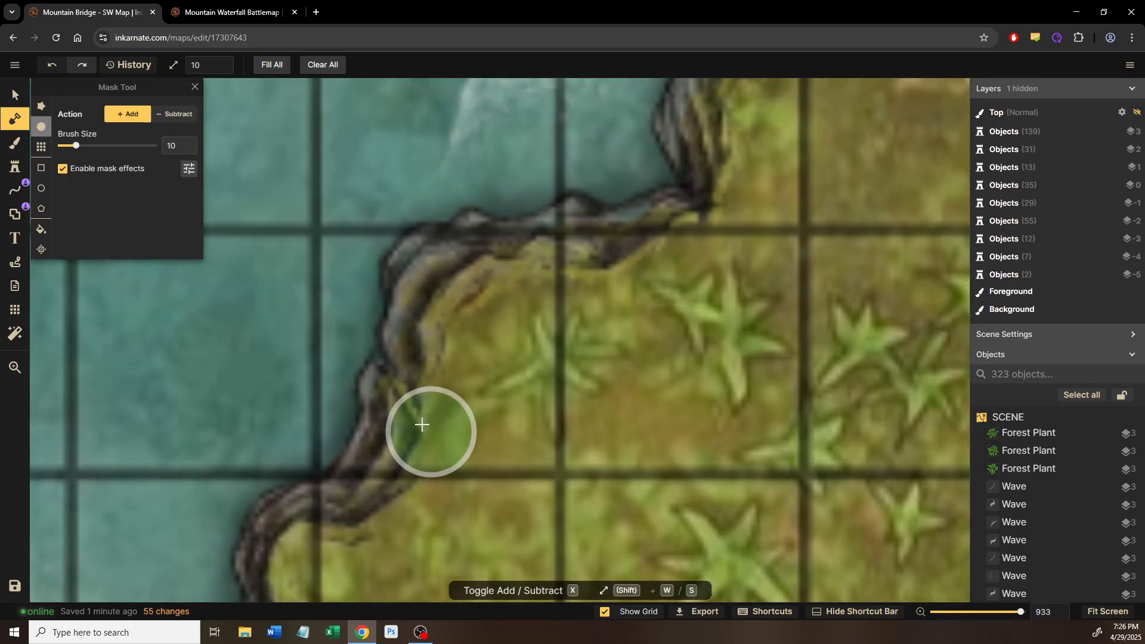
left_click(424, 400)
left_click(440, 345)
left_click(493, 291)
left_click(569, 267)
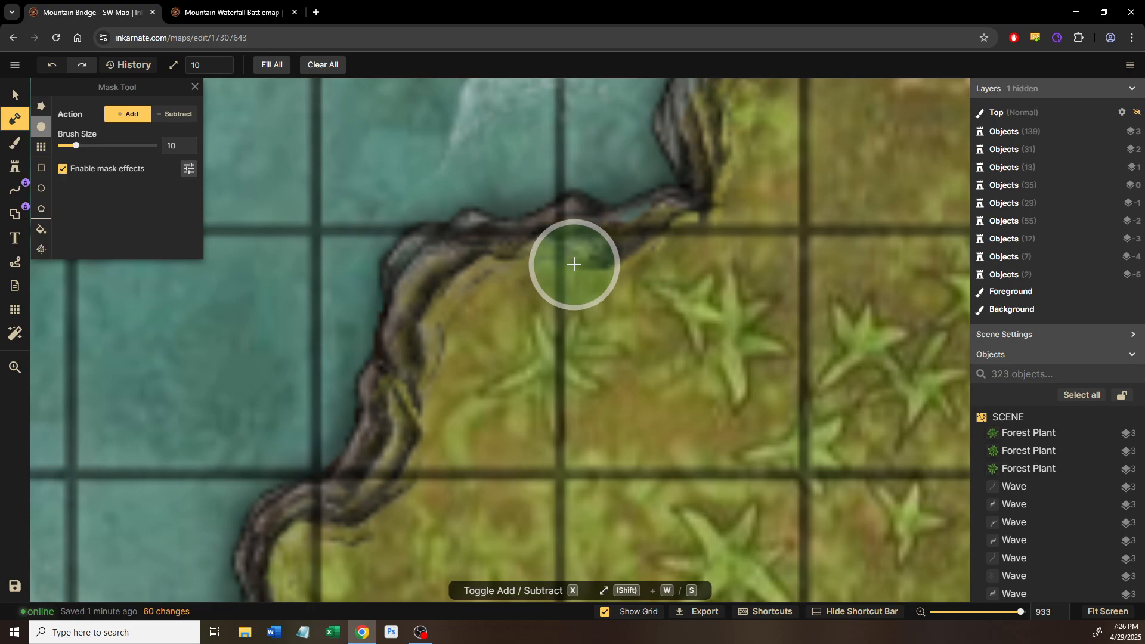
left_click(668, 256)
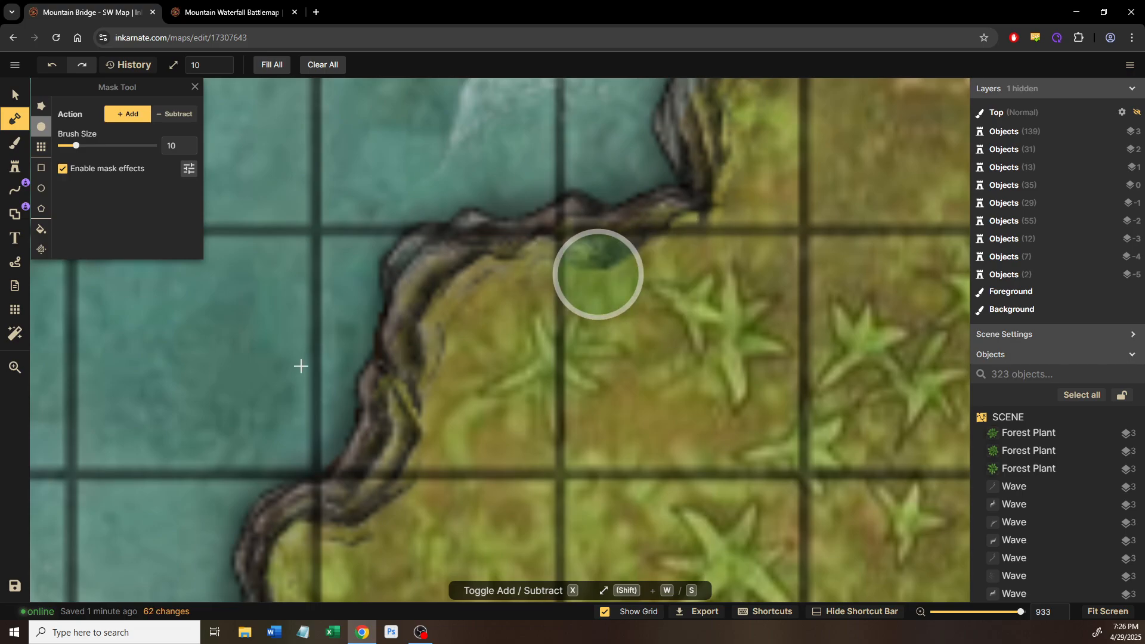
Step: Subtract the land mask fringe from the water west of that cliff curve at brush size 11
key("x")
key("w")
left_click(335, 353)
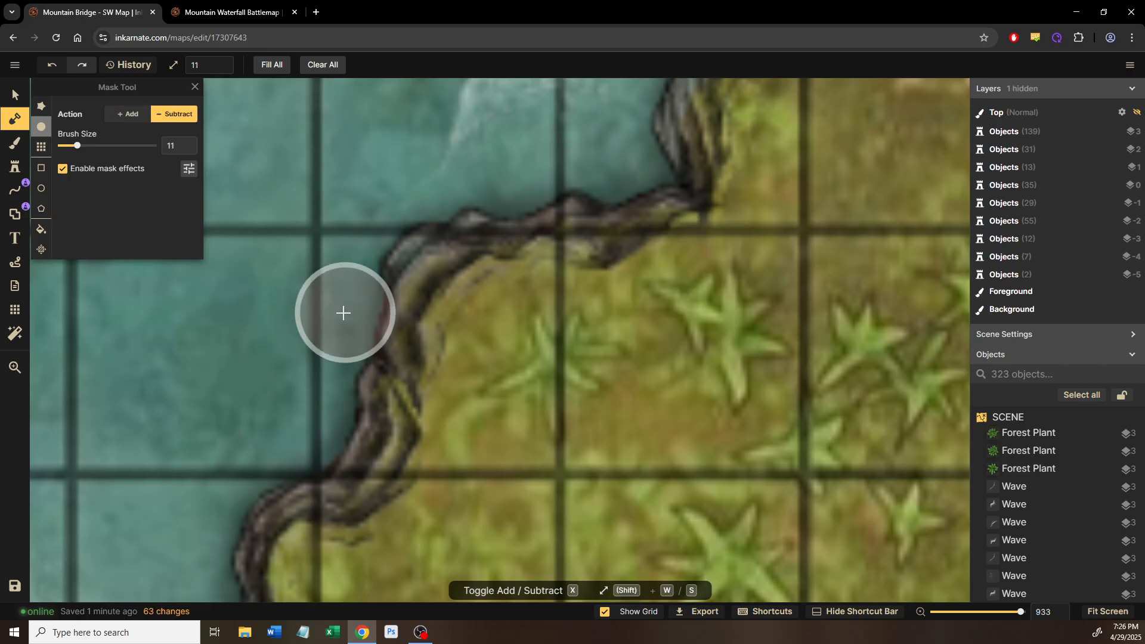
left_click_drag(343, 314, 302, 363)
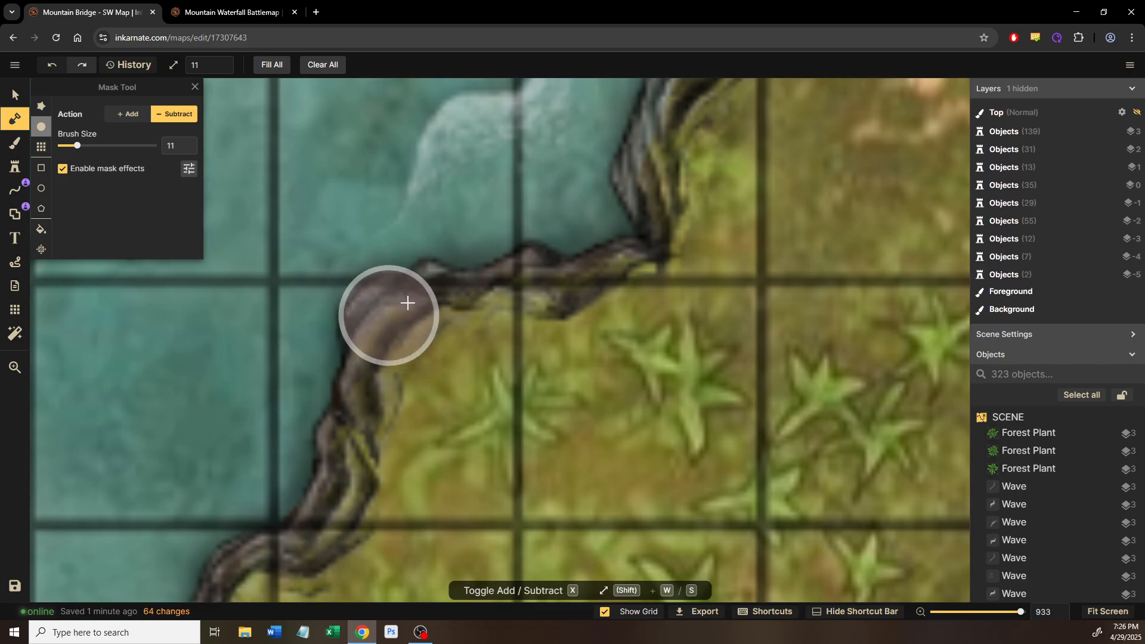
Step: Fill the land side of the cliff rising from the sharp inner corner with land mask at brush size 10
left_click_drag(411, 300, 338, 366)
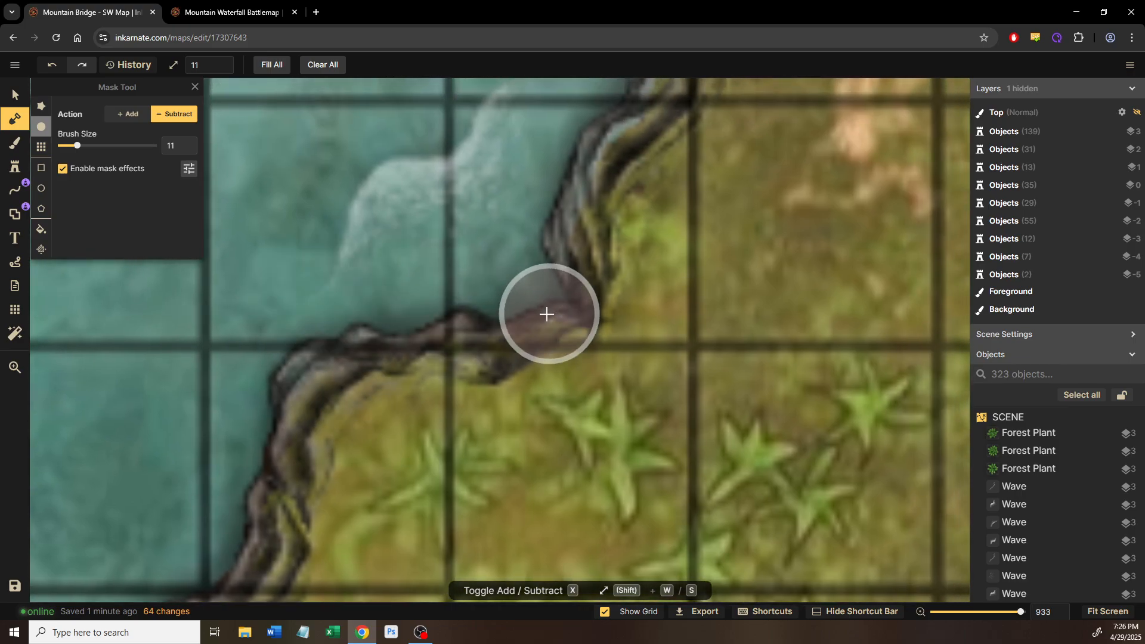
left_click_drag(544, 312, 439, 378)
key("x")
left_click(509, 305)
key("s")
left_click(520, 277)
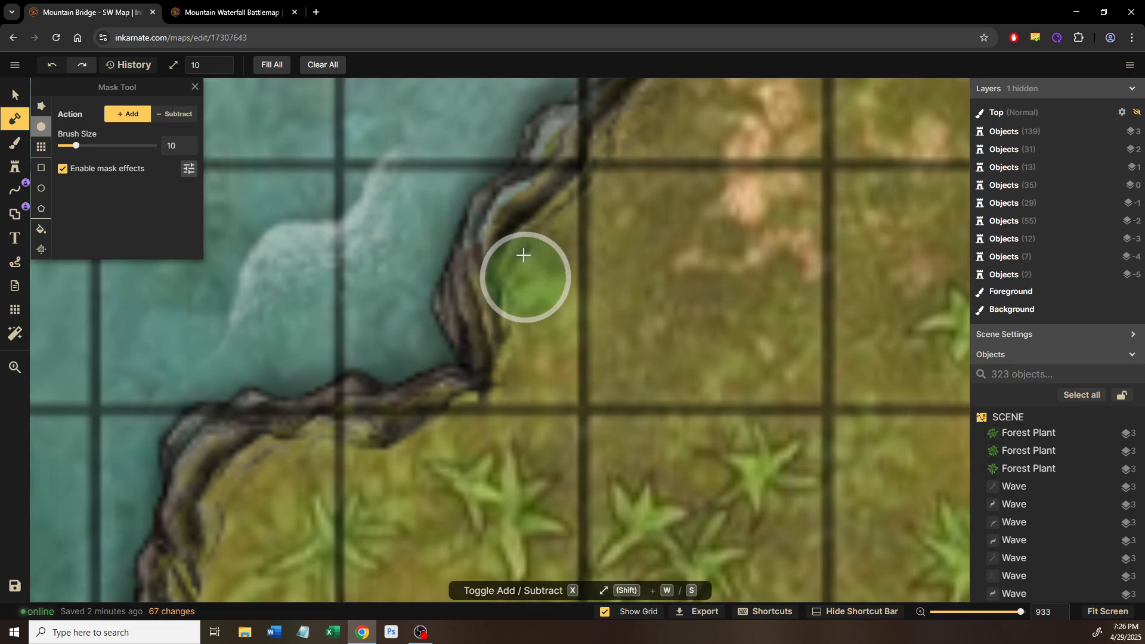
left_click(531, 242)
left_click(543, 226)
Step: Extend the land mask beneath the diagonal cliff northeast, up to the small grass tuft, at brush size 10
left_click_drag(558, 220, 469, 327)
left_click(525, 280)
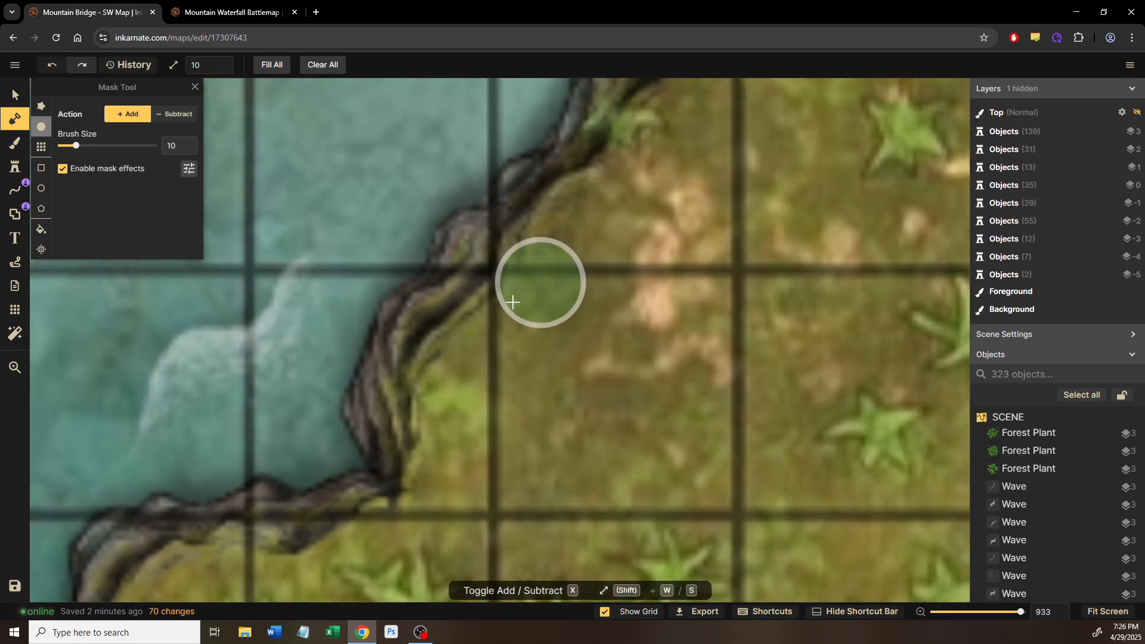
left_click_drag(519, 294, 465, 355)
left_click(498, 282)
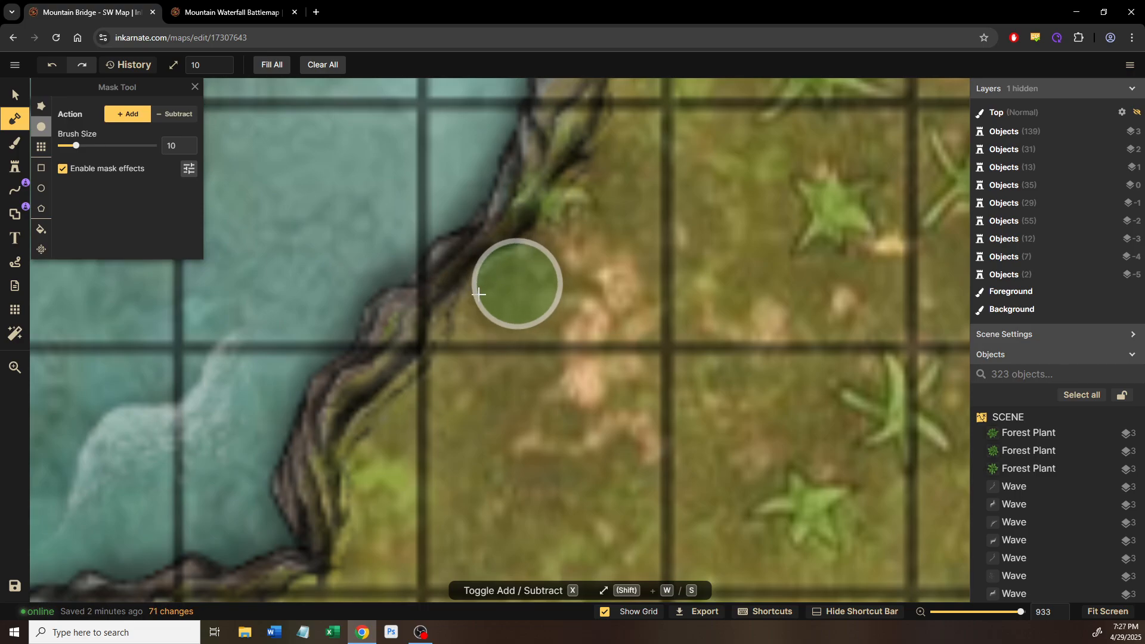
left_click(465, 288)
left_click_drag(543, 284, 523, 319)
Step: Subtract the land mask spilling onto the water southwest of the small grass tuft at brush size 11
key("x")
key("shift+w")
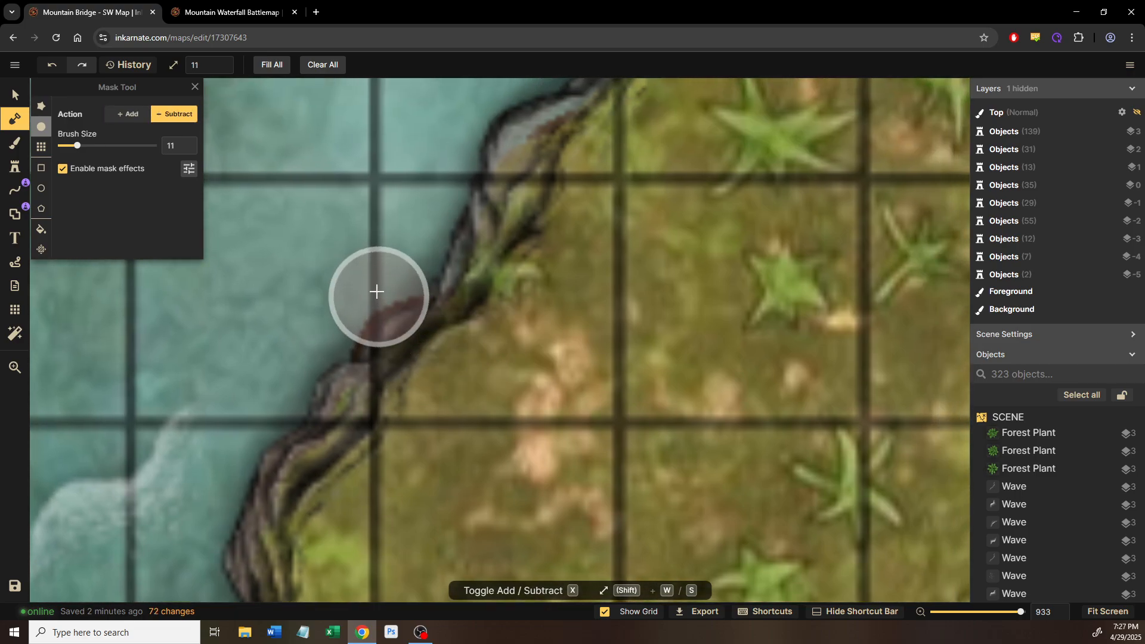
left_click(374, 288)
left_click(377, 285)
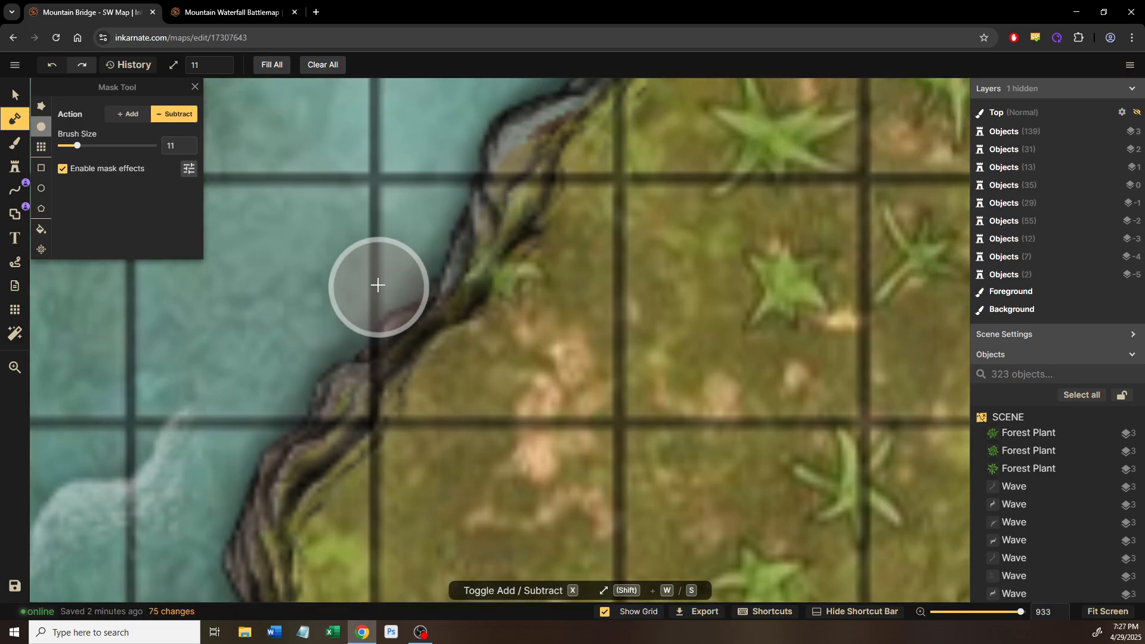
Step: Fill the land mask beneath the cliff at the small grass tuft and trim its fringe off the water to the west
left_click_drag(514, 327, 438, 406)
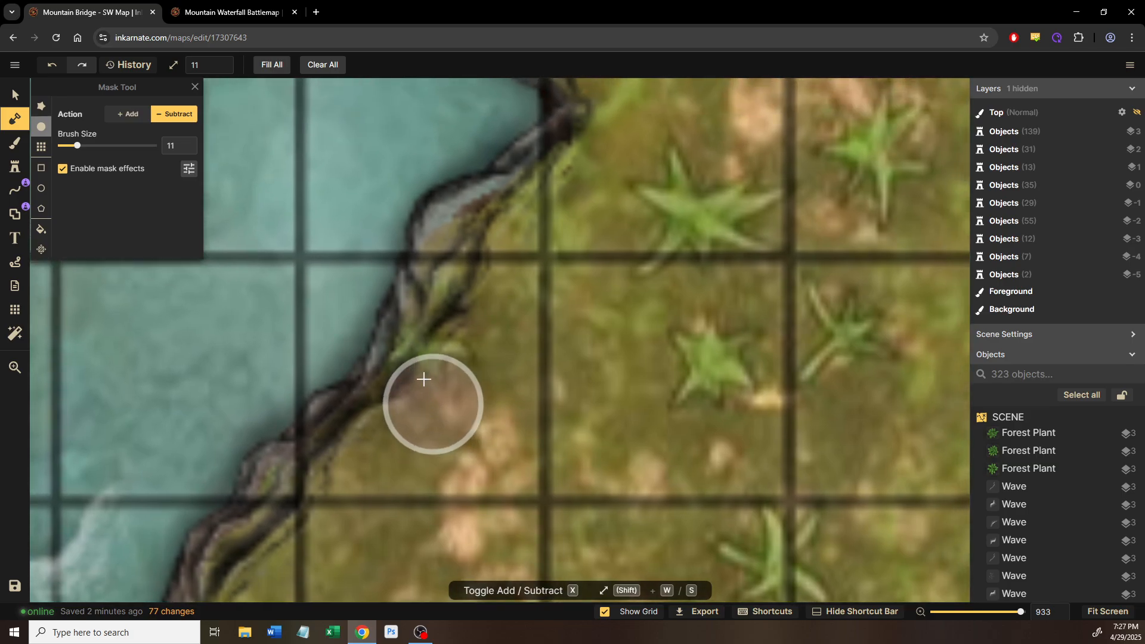
key("x")
left_click(424, 367)
key("x")
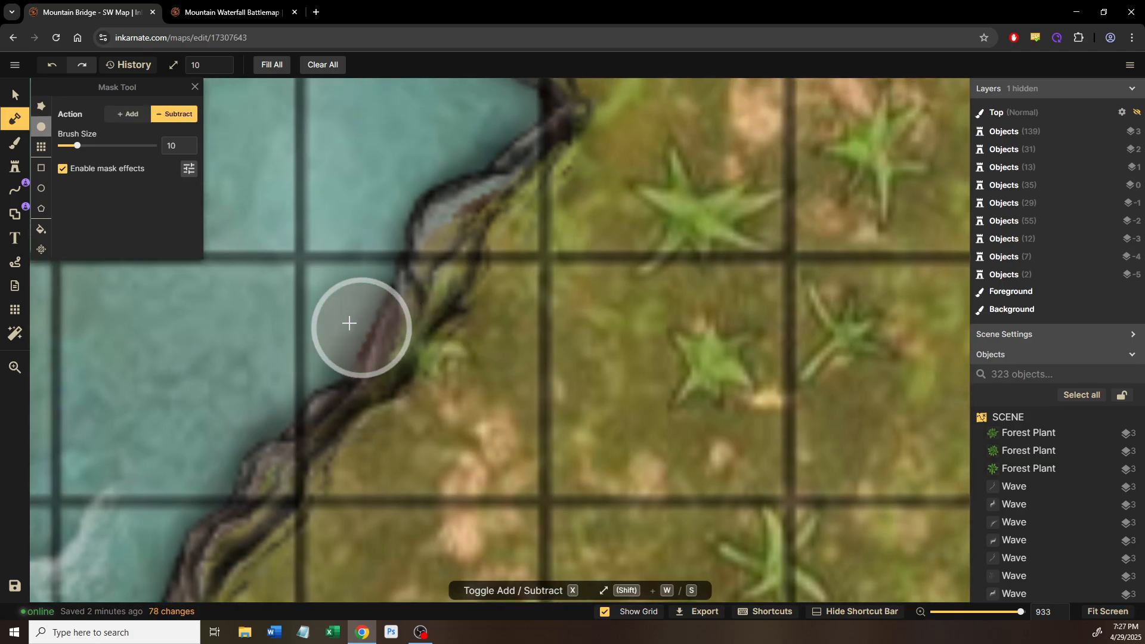
left_click(342, 329)
Step: Add land mask beneath the cliff between the small grass tuft and the pointed water notch at brush size 10
left_click_drag(439, 299, 367, 400)
key("x")
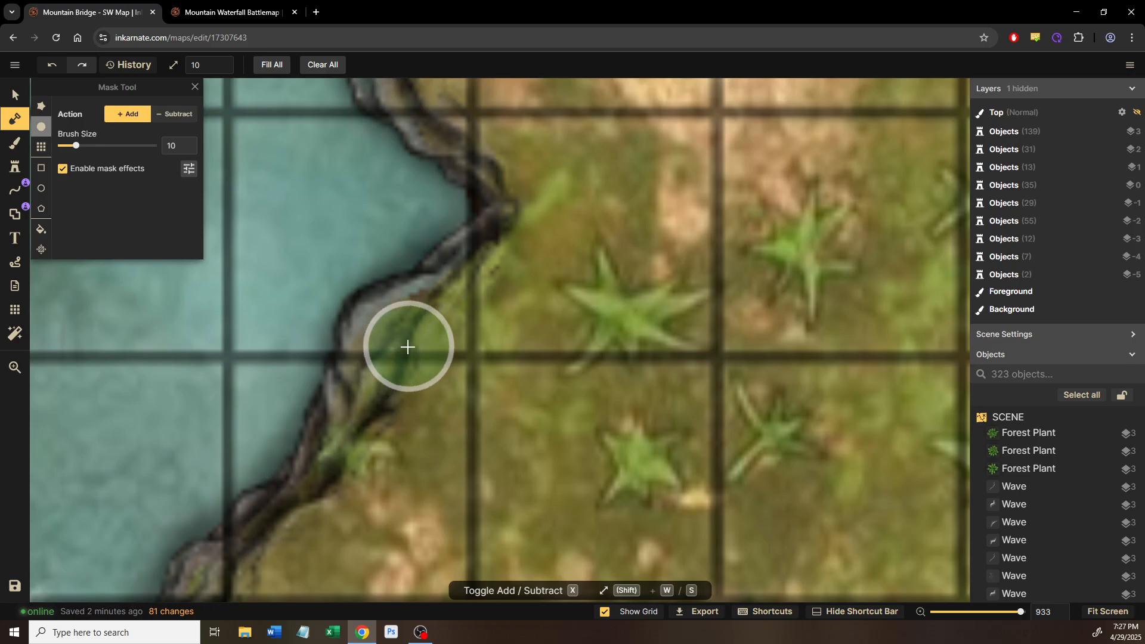
left_click(524, 264)
left_click(522, 266)
Step: Fill the water gaps beneath the rounded cliff bulge north of the pointed notch with land mask at brush size 10
left_click_drag(528, 350, 505, 483)
left_click_drag(493, 282, 504, 405)
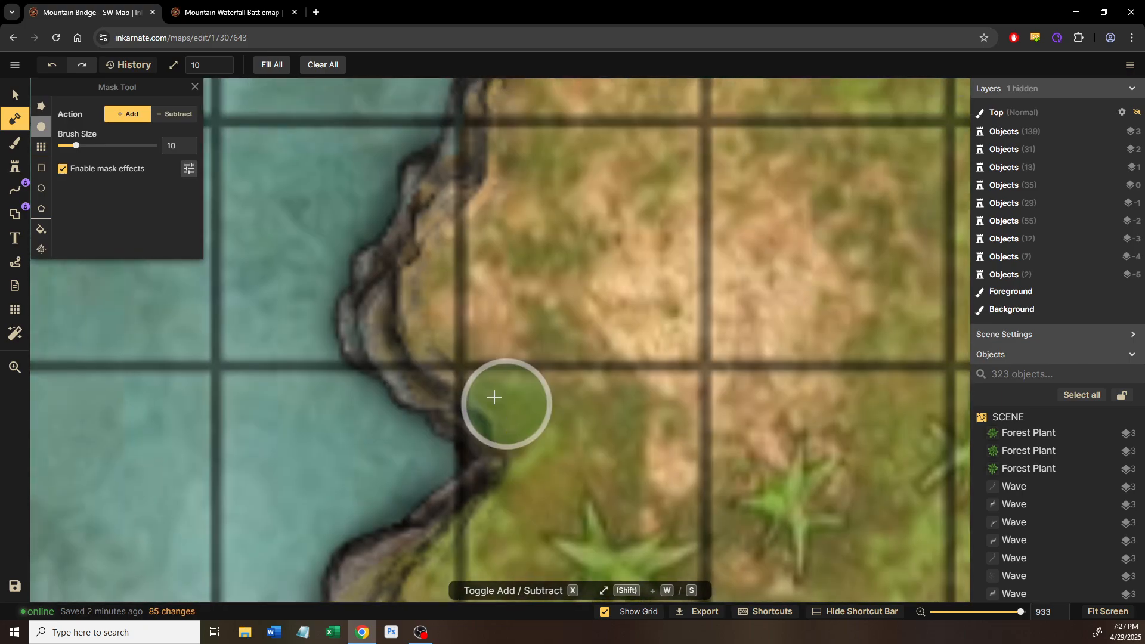
left_click(455, 346)
left_click(438, 352)
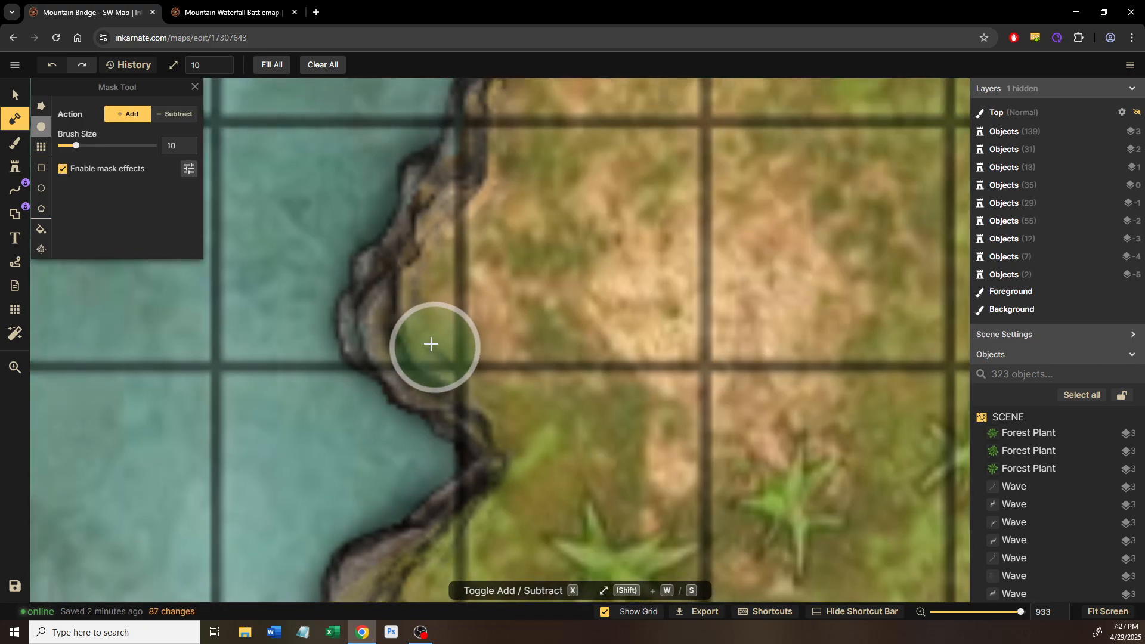
left_click(408, 312)
left_click(399, 319)
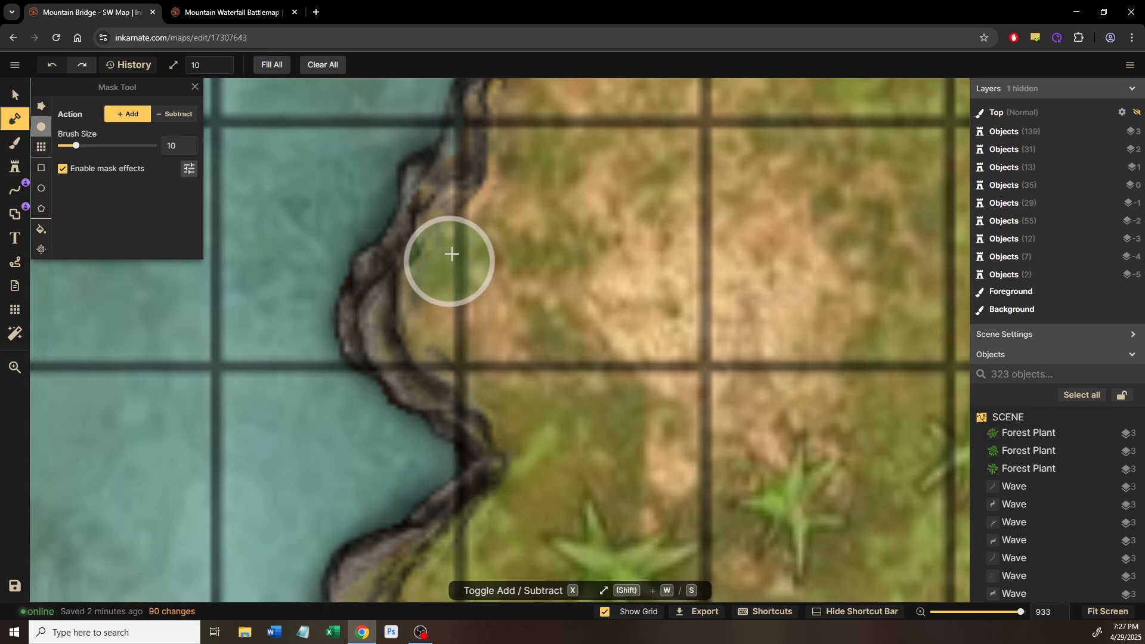
left_click(460, 219)
left_click(494, 191)
left_click_drag(470, 295, 464, 375)
left_click(498, 224)
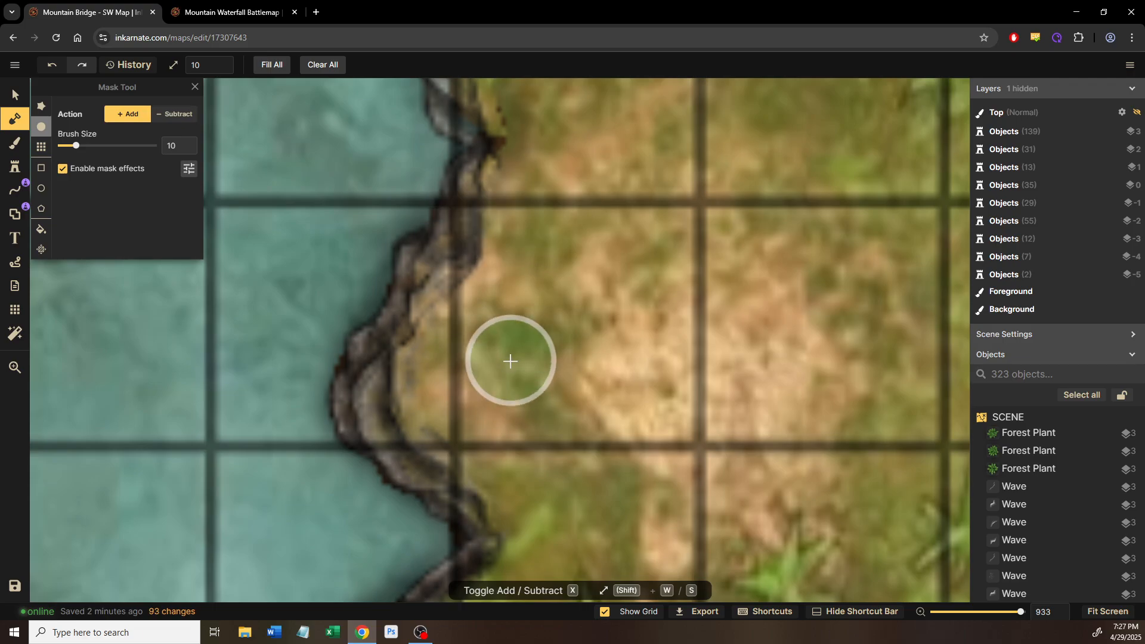
Step: Subtract the land mask fringe from the water northwest of the rounded cliff bulge at brush size 11
key("w")
key("x")
left_click(406, 186)
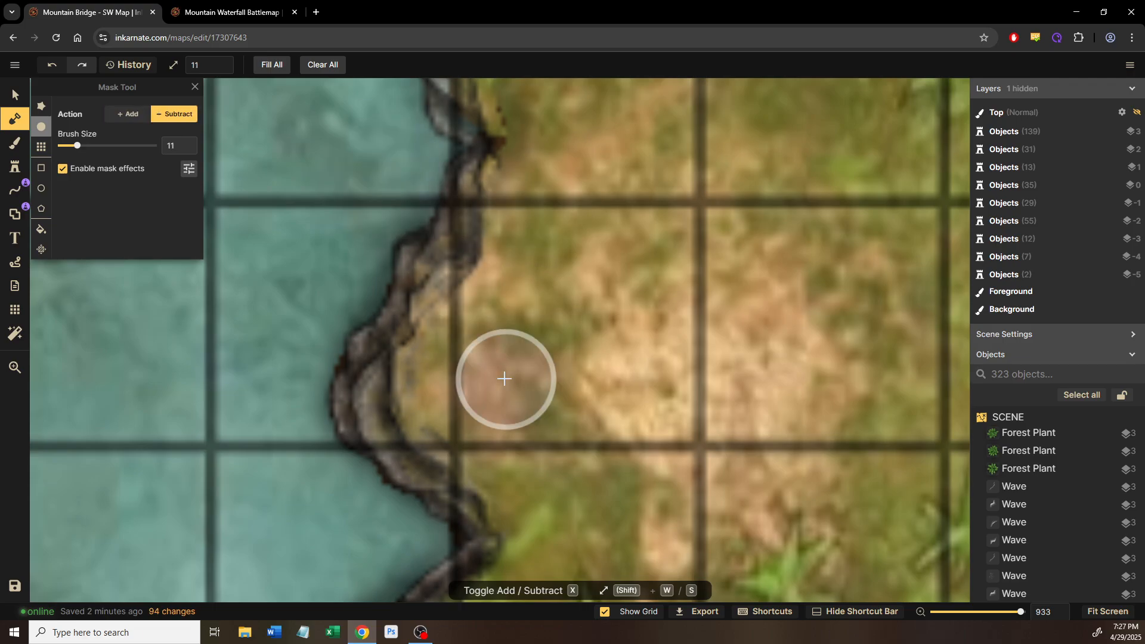
left_click_drag(503, 378, 501, 286)
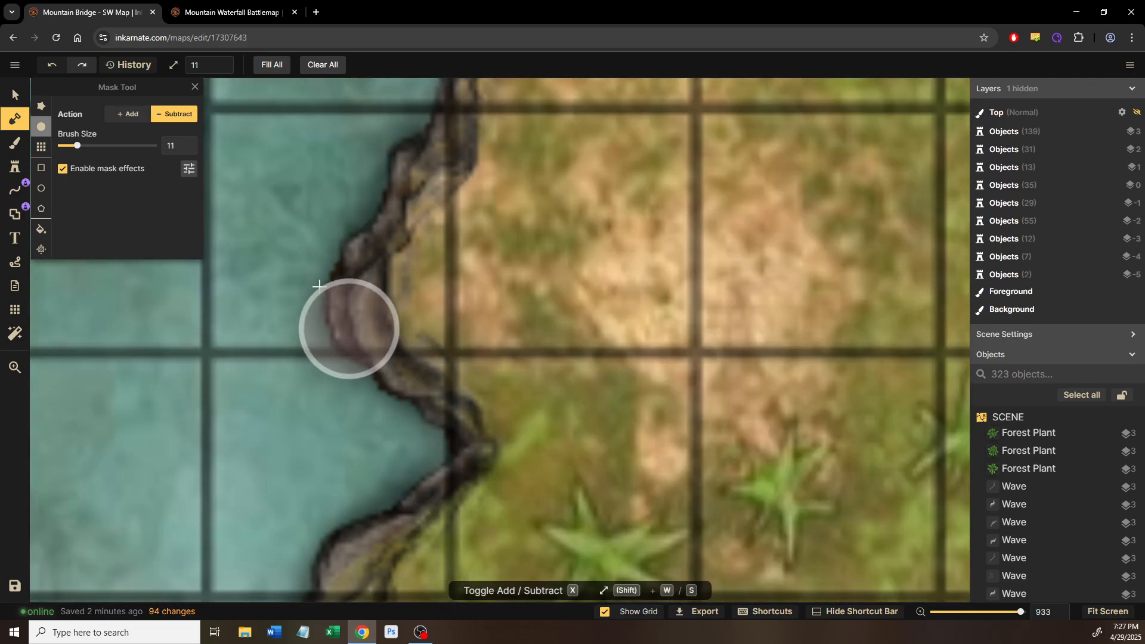
Step: Add land mask beneath the narrow cliff north of the rounded bulge at brush size 10
left_click_drag(347, 212, 363, 357)
left_click_drag(510, 330, 506, 479)
key("x")
left_click(529, 314)
key("shift+s")
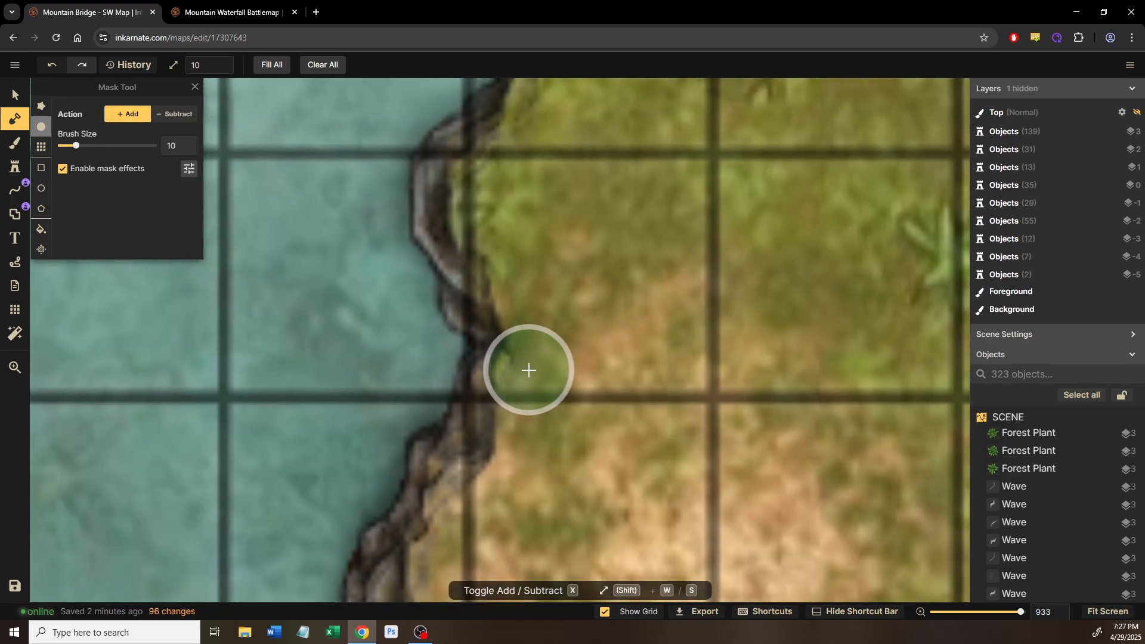
left_click(530, 370)
left_click(495, 286)
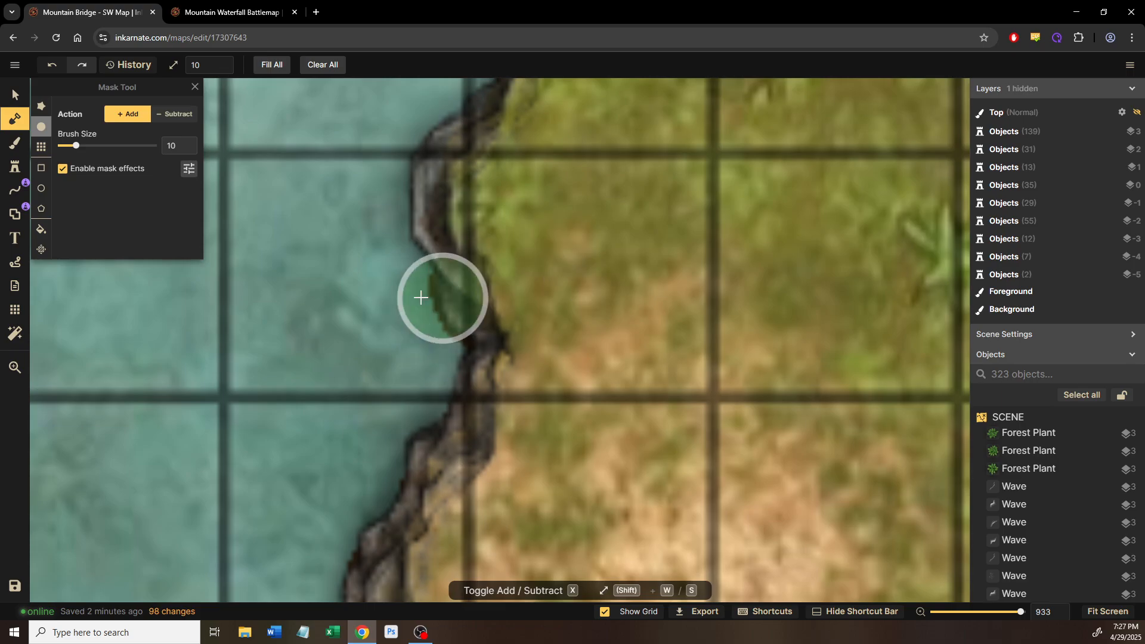
Step: Trim the land mask off the water west of the narrow cliff at brush size 11
key("x")
key("shift+w")
left_click(419, 338)
left_click(412, 320)
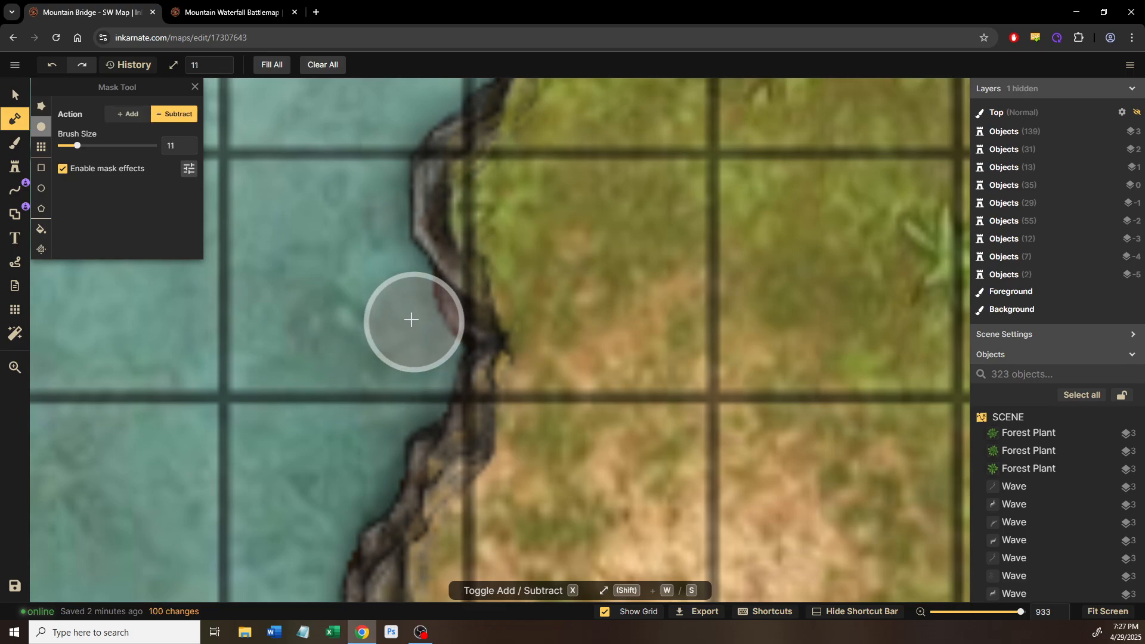
Step: Add land mask beneath the cliffs south and north of the rounded water cove at brush size 10
left_click_drag(541, 220, 511, 378)
key("x")
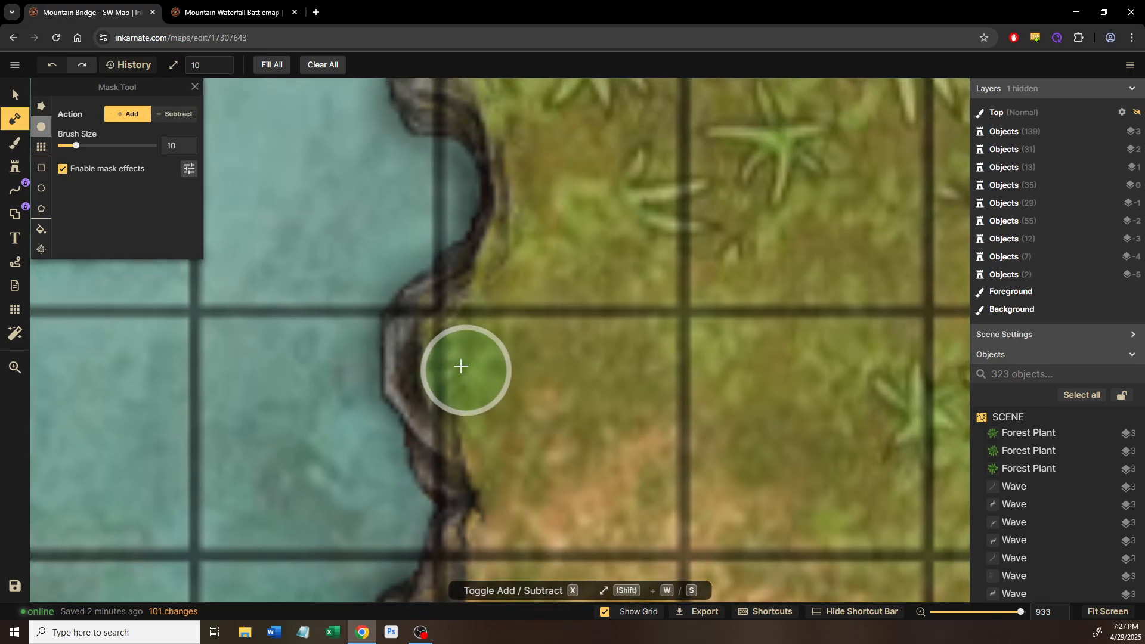
left_click(490, 299)
left_click_drag(535, 292, 486, 505)
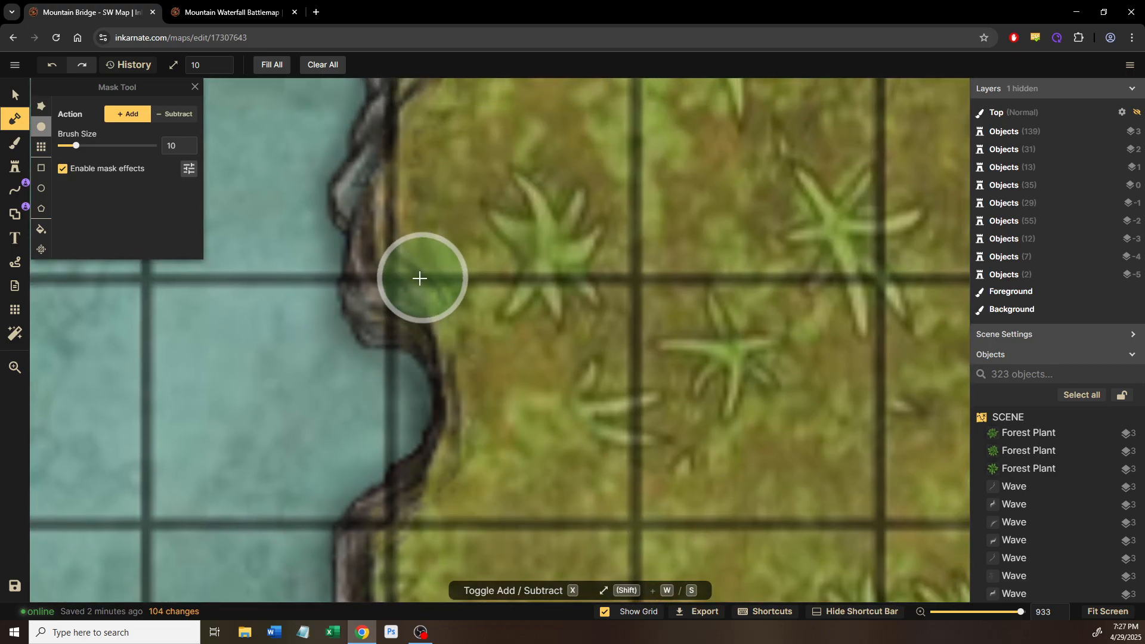
left_click(430, 282)
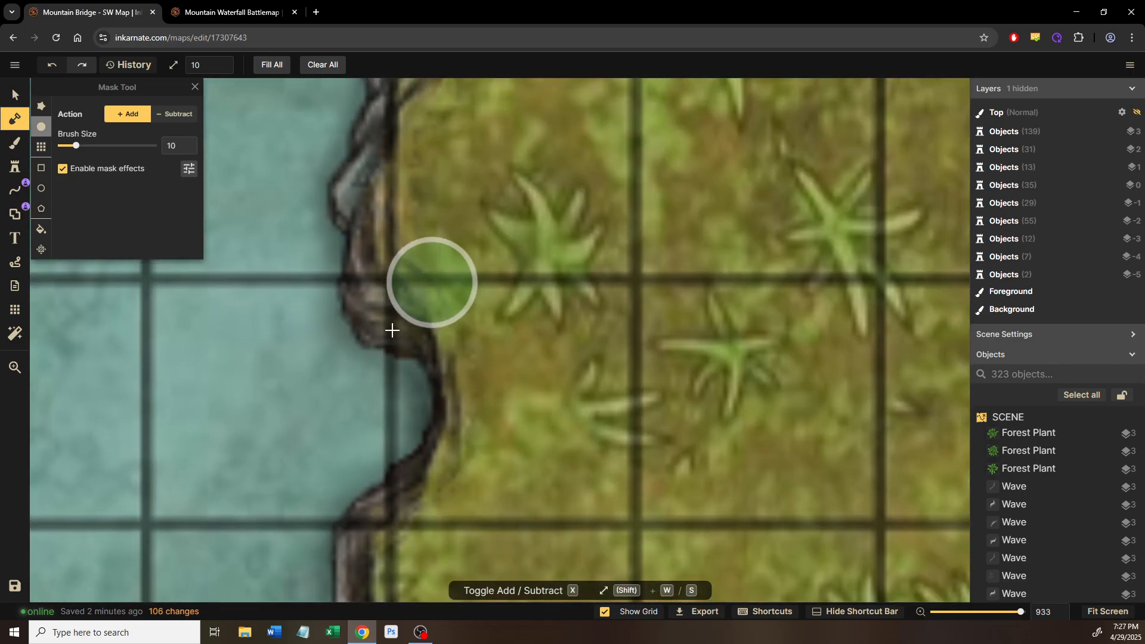
Step: Subtract the land mask spilling into the rounded water cove at brush size 11
key("w")
key("x")
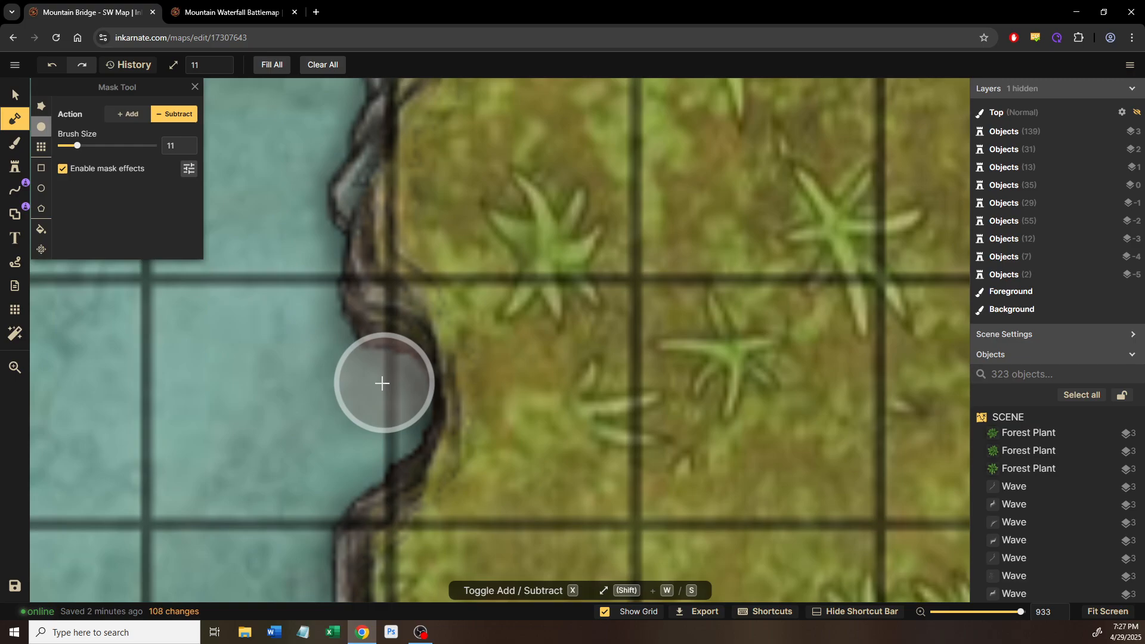
left_click(385, 383)
Step: Fill the land side of the cliff from the cove toward the map's north edge with land mask at brush size 10
left_click_drag(479, 220, 475, 396)
key("s")
key("x")
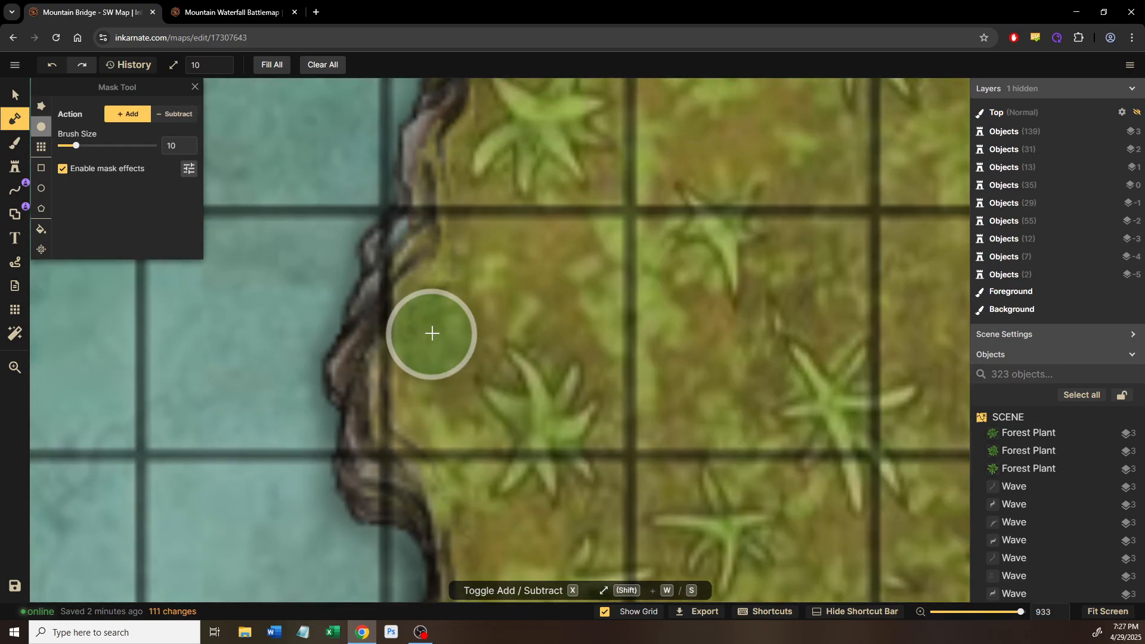
left_click_drag(432, 333, 396, 386)
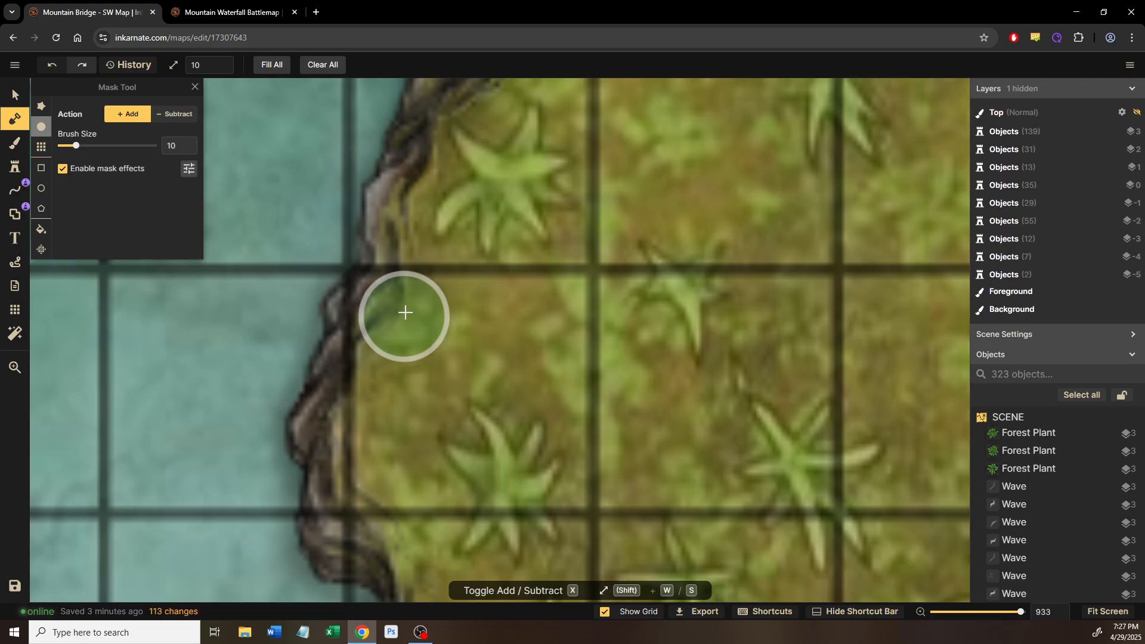
left_click(406, 310)
left_click_drag(470, 317, 430, 480)
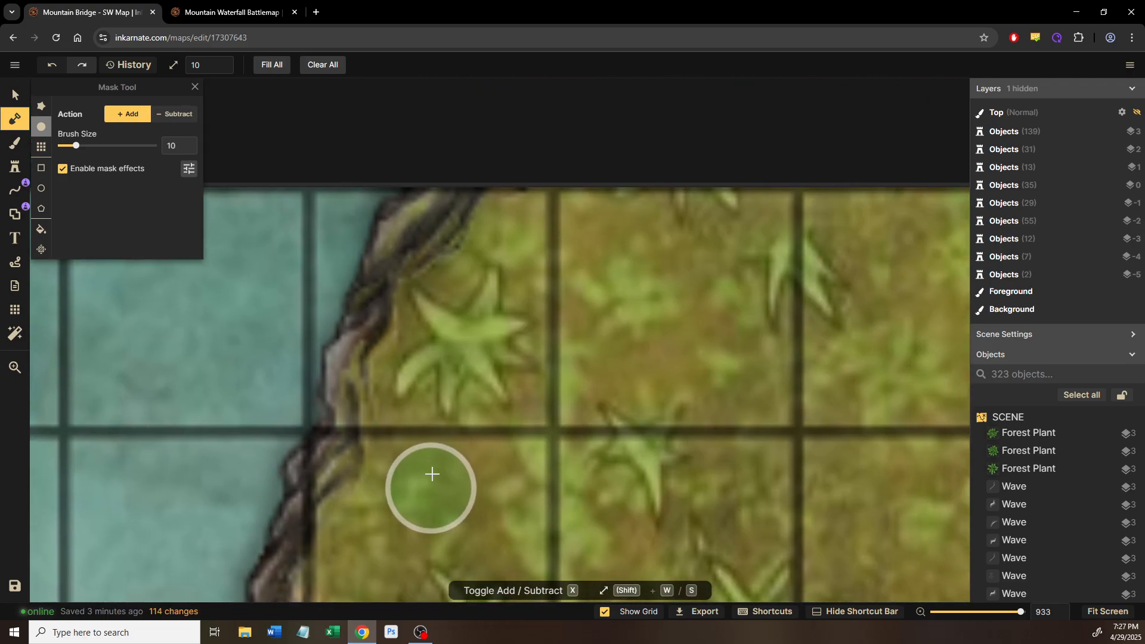
scroll(431, 472, "down", 2)
scroll(431, 473, "down", 3)
scroll(418, 431, "up", 3)
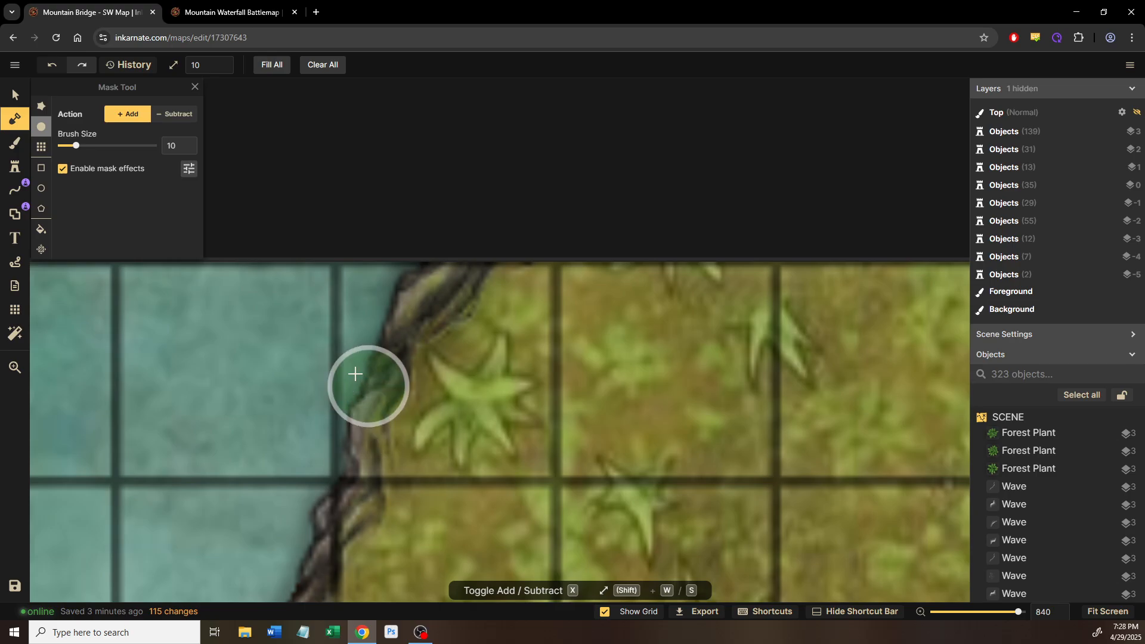
Step: Trim the land mask off the water near the map's north edge at size 11 and fill beneath the adjacent cliff at size 10
key("x")
key("shift+w")
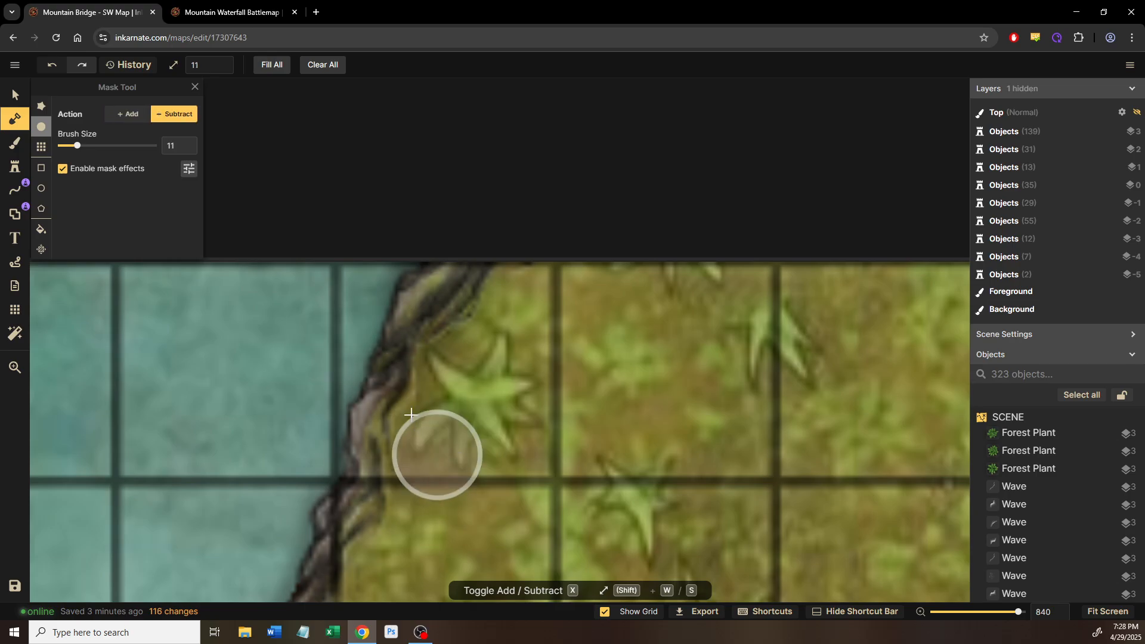
key("x")
left_click(421, 407)
Step: Reuse the small rock among the eastern cliffs as the active stamp at scale 30
scroll(459, 412, "down", 4)
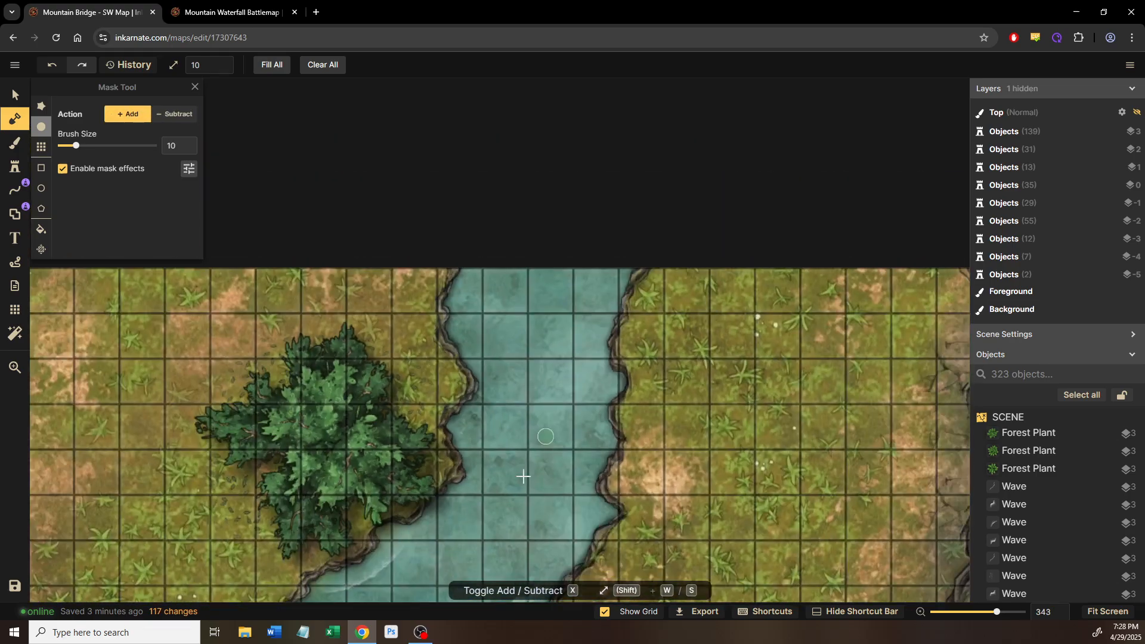
left_click_drag(524, 477, 582, 219)
left_click_drag(495, 388, 554, 291)
left_click_drag(625, 344, 158, 224)
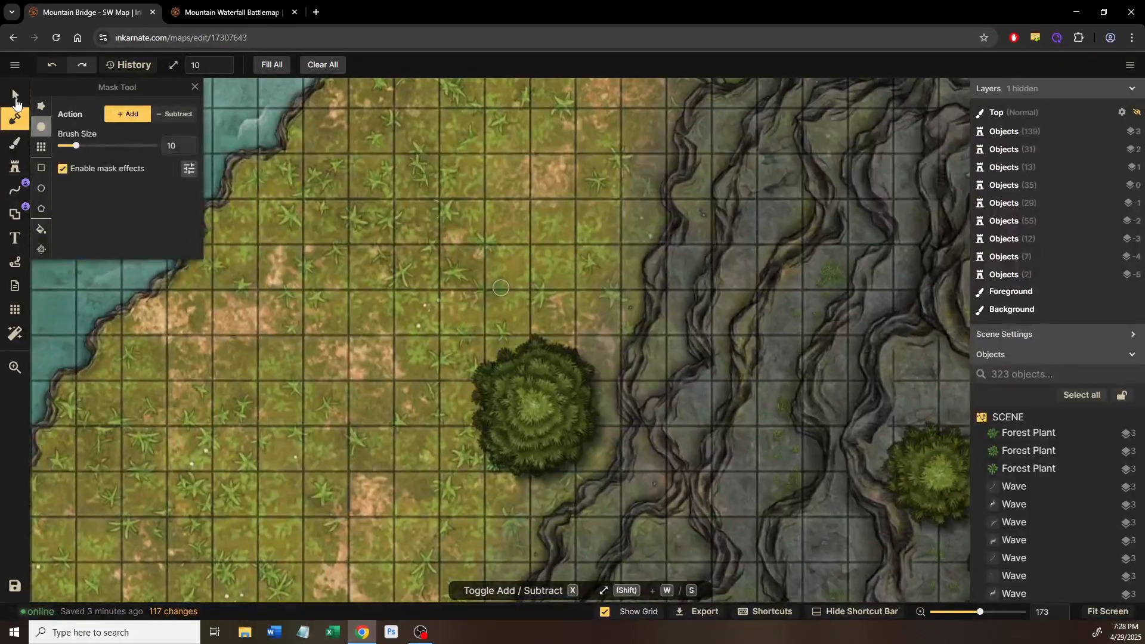
left_click(15, 95)
left_click_drag(475, 356, 490, 242)
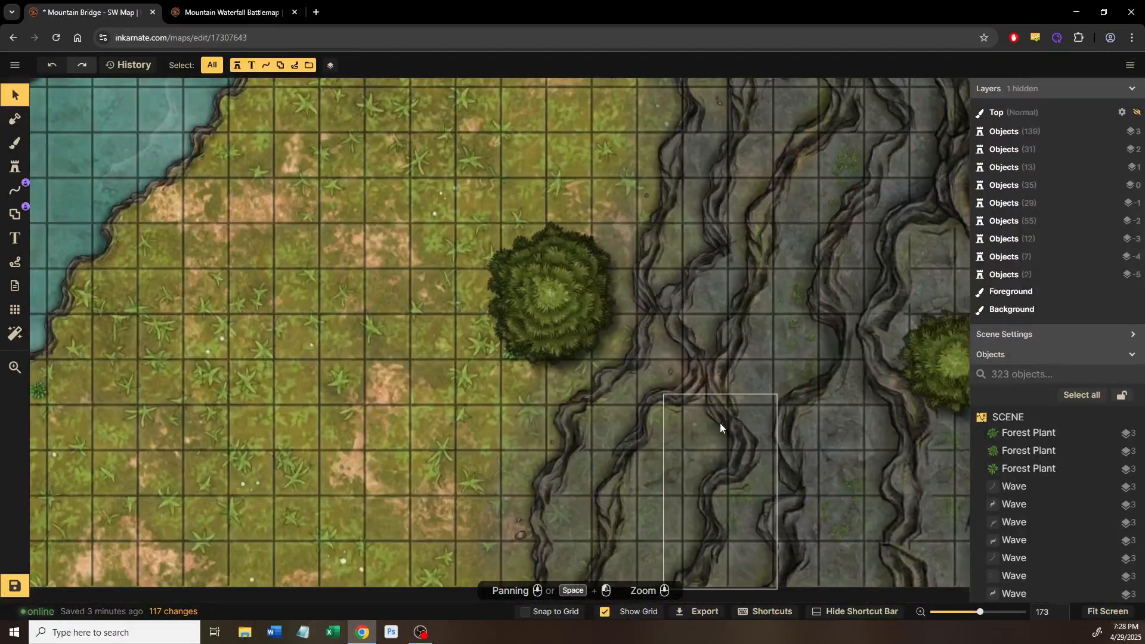
left_click(672, 371)
left_click_drag(364, 365, 903, 286)
left_click_drag(586, 324, 632, 398)
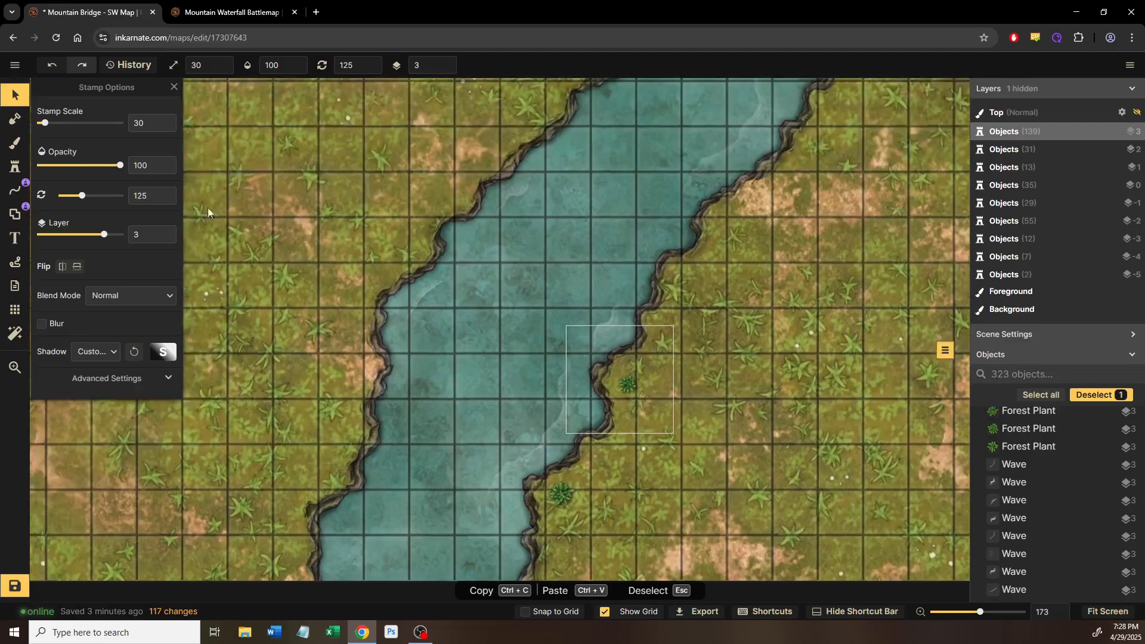
key("ctrl+v")
scroll(481, 345, "up", 5)
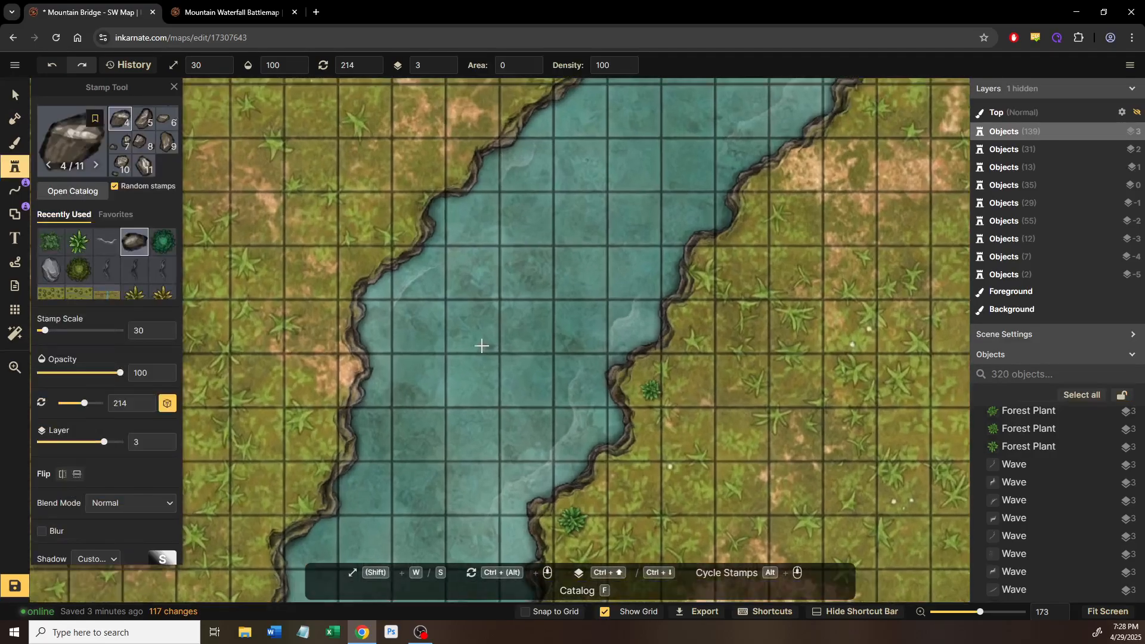
Step: Stamp two small rocks along the west riverbank, one on the bare patch by the cliff and one near the map's south edge
left_click_drag(346, 360, 549, 308)
scroll(496, 345, "up", 1)
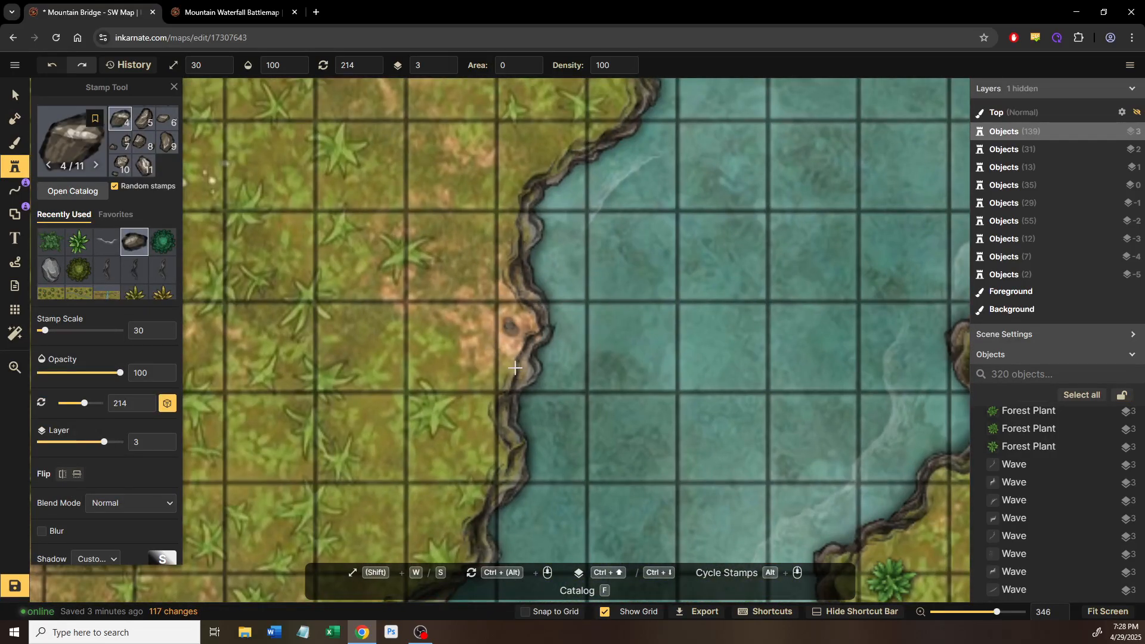
left_click(513, 365)
scroll(525, 358, "up", 3)
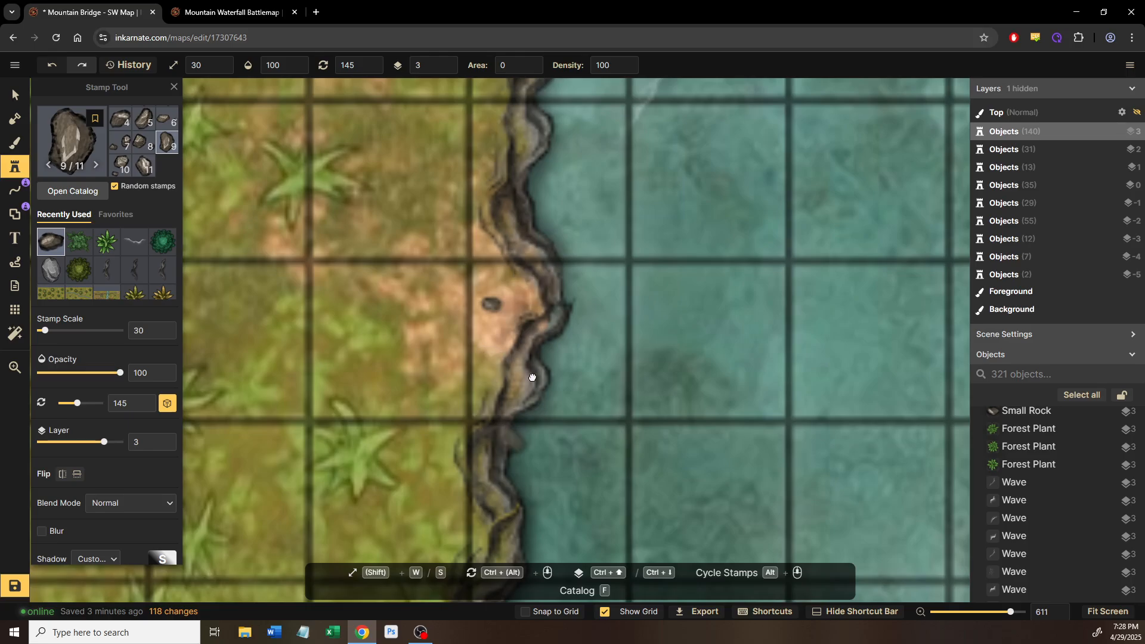
left_click_drag(523, 398, 679, 89)
scroll(583, 322, "down", 1)
left_click_drag(424, 424, 525, 231)
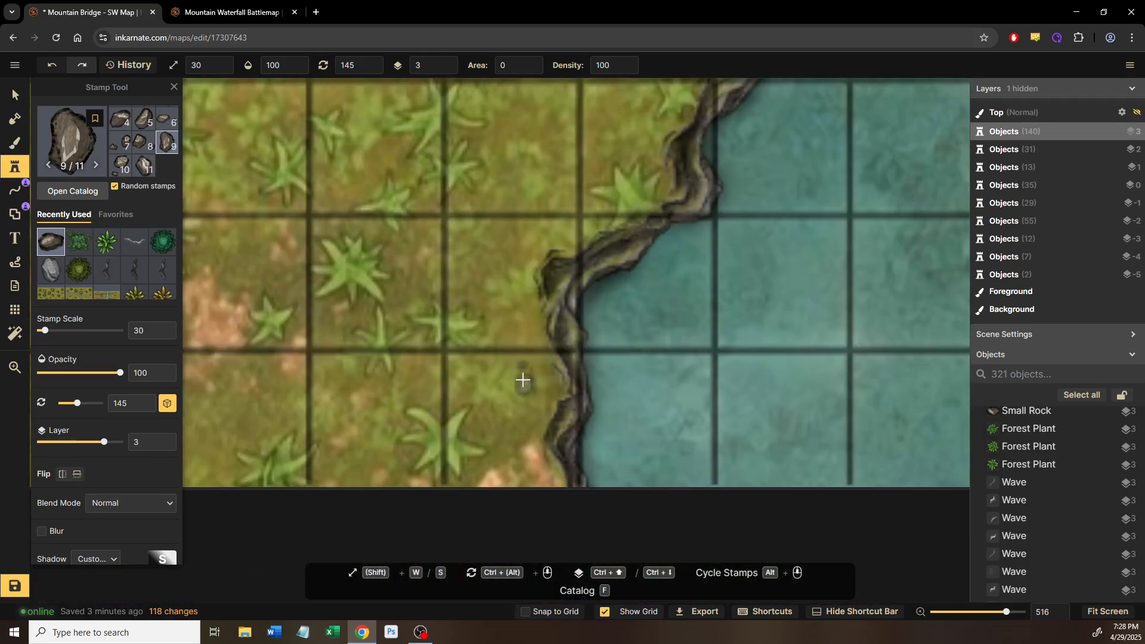
left_click(523, 380)
Step: Stamp four small rocks on the land along the east riverbank, working northward from the south end
left_click_drag(894, 173, 378, 473)
left_click_drag(760, 256, 549, 362)
left_click(892, 156)
left_click_drag(892, 156, 603, 508)
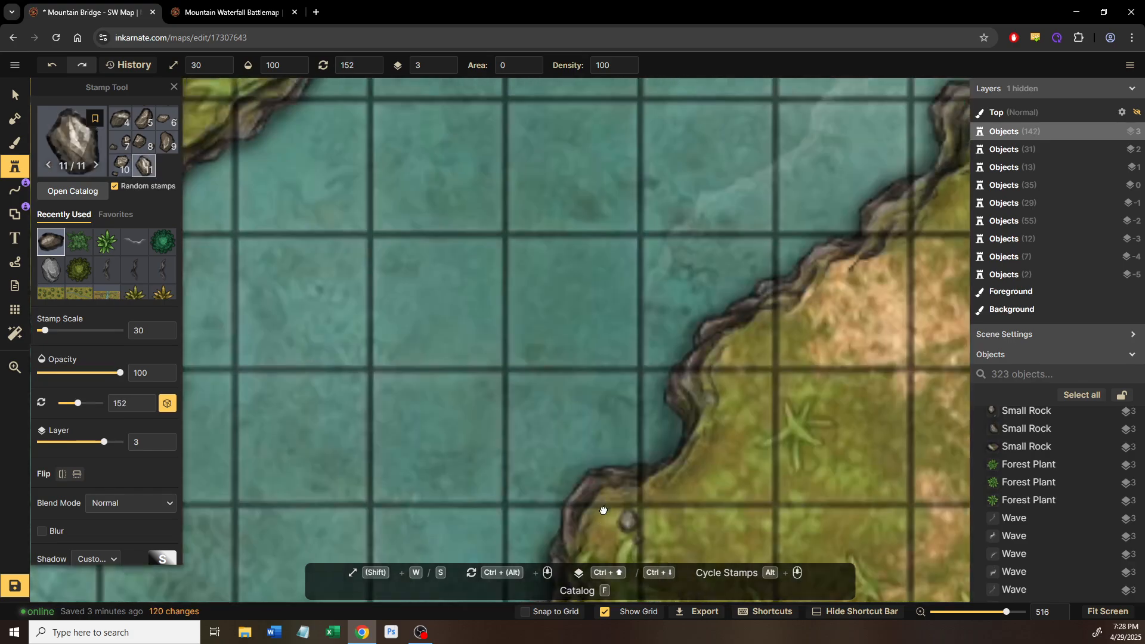
left_click_drag(803, 199, 696, 307)
left_click_drag(815, 367, 667, 423)
left_click(654, 450)
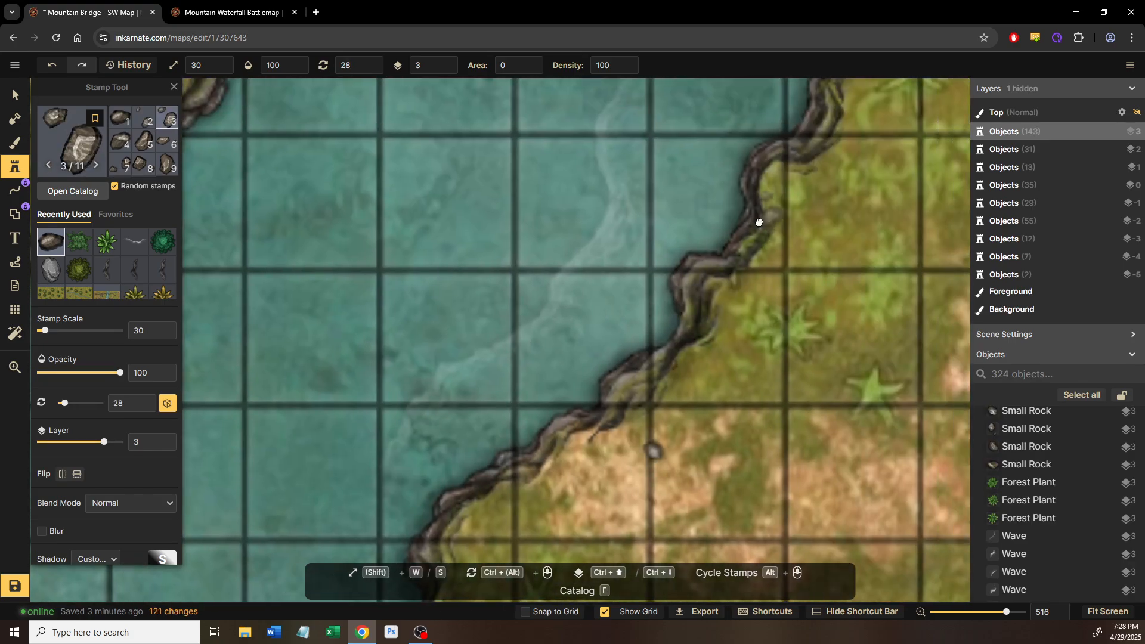
left_click_drag(761, 215, 546, 433)
left_click_drag(771, 185, 467, 355)
left_click(605, 253)
left_click_drag(652, 171, 474, 459)
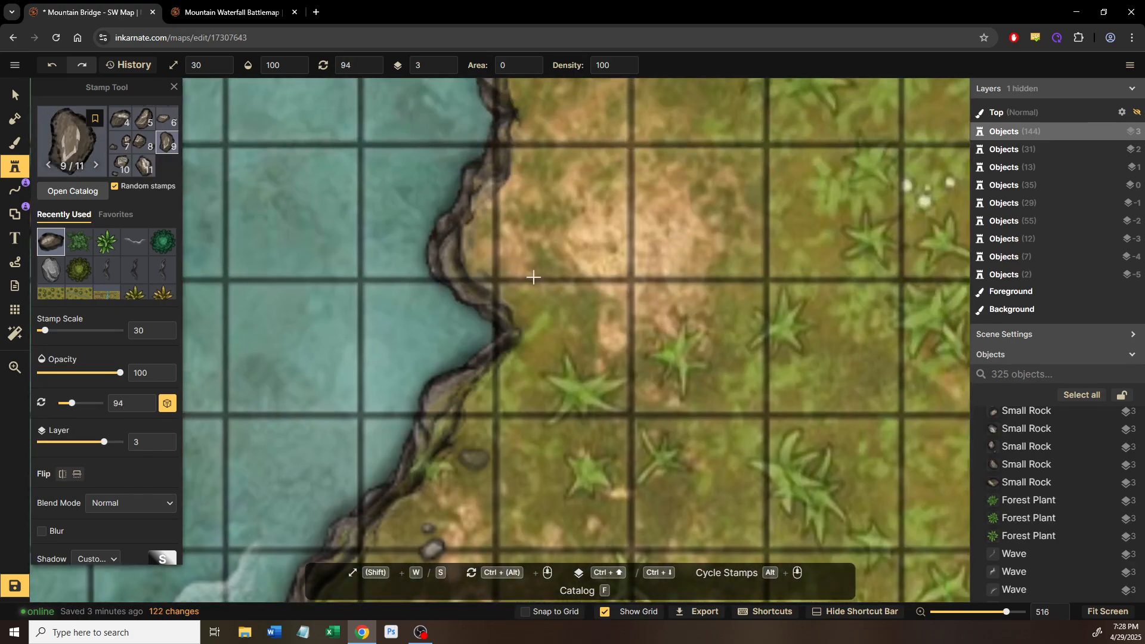
left_click(403, 251)
Step: Search the stamp catalog for "sharp" and choose the sixth variant of the Sharp Rock stamp
scroll(698, 243, "down", 6)
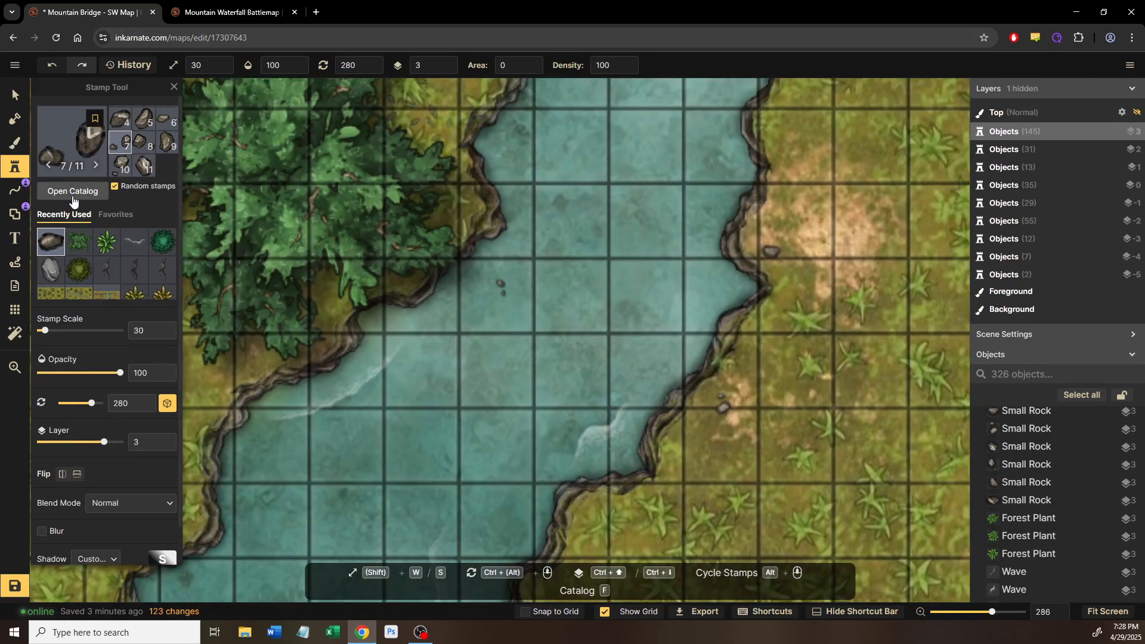
left_click(73, 192)
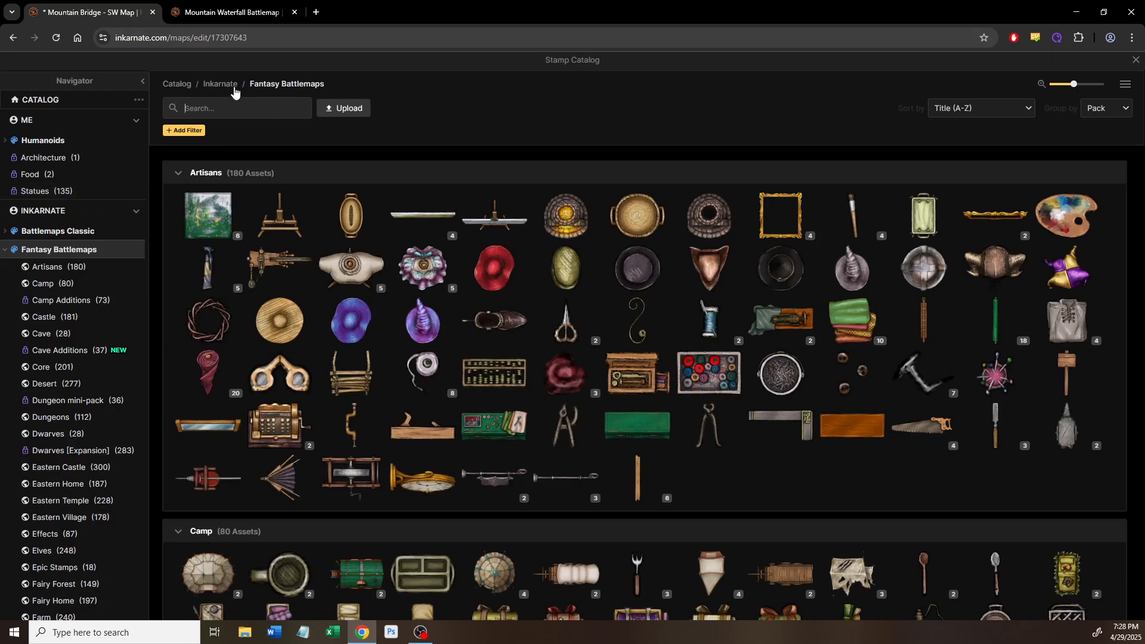
type("sharp")
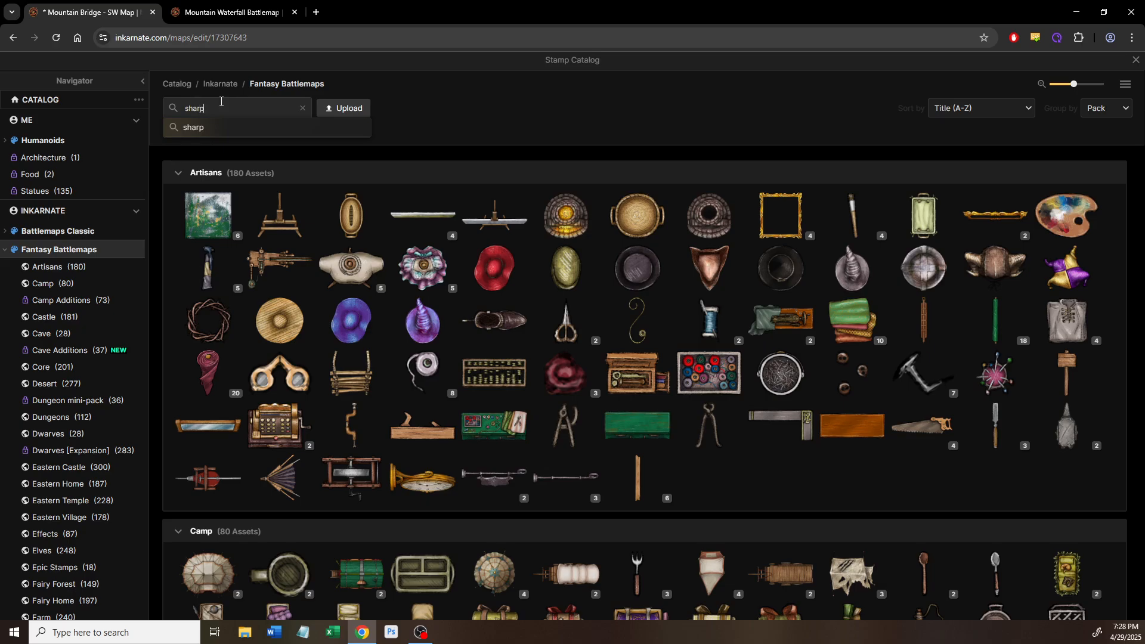
left_click(218, 127)
left_click(195, 204)
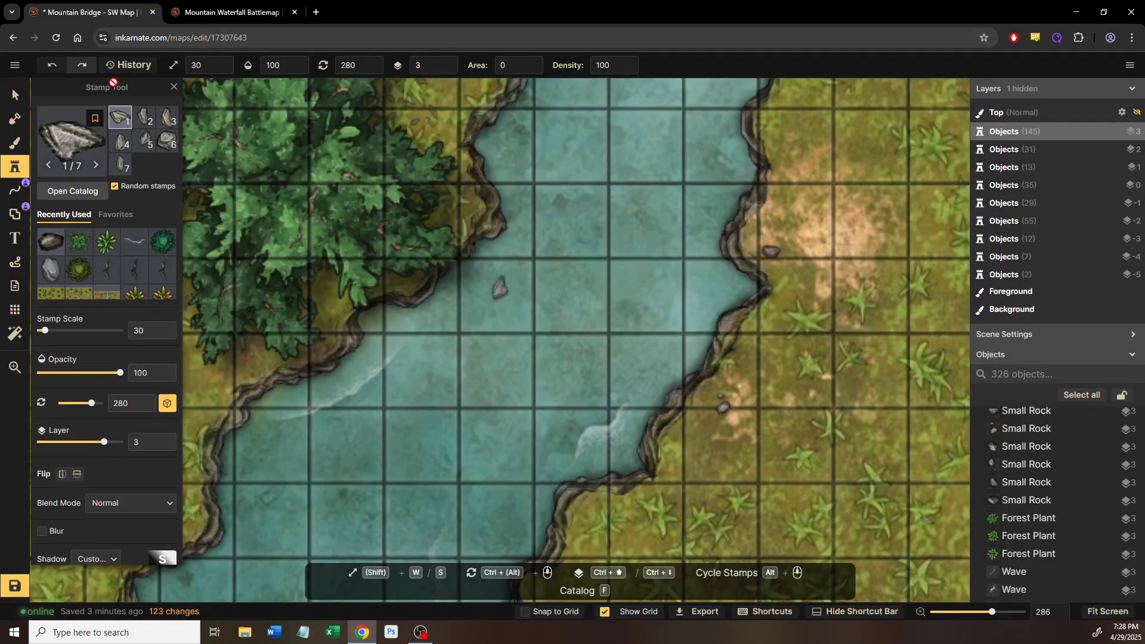
left_click(174, 141)
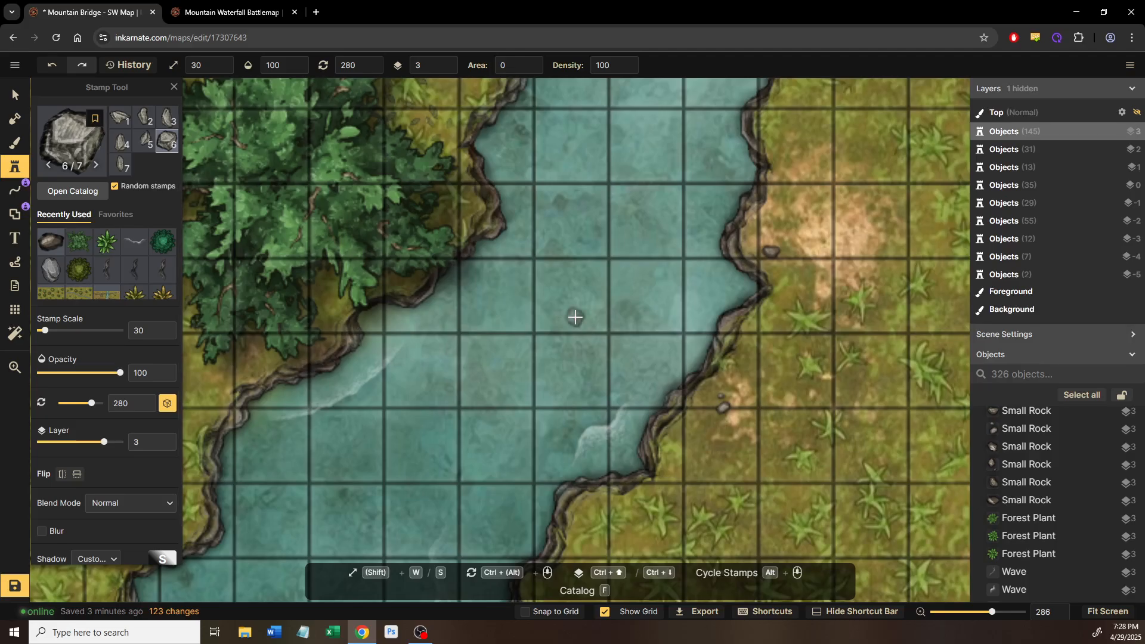
Step: Set the stamp scale to 50 and place the Sharp Rock in the southern stretch of the river
left_click_drag(441, 395, 577, 223)
left_click_drag(422, 372, 542, 288)
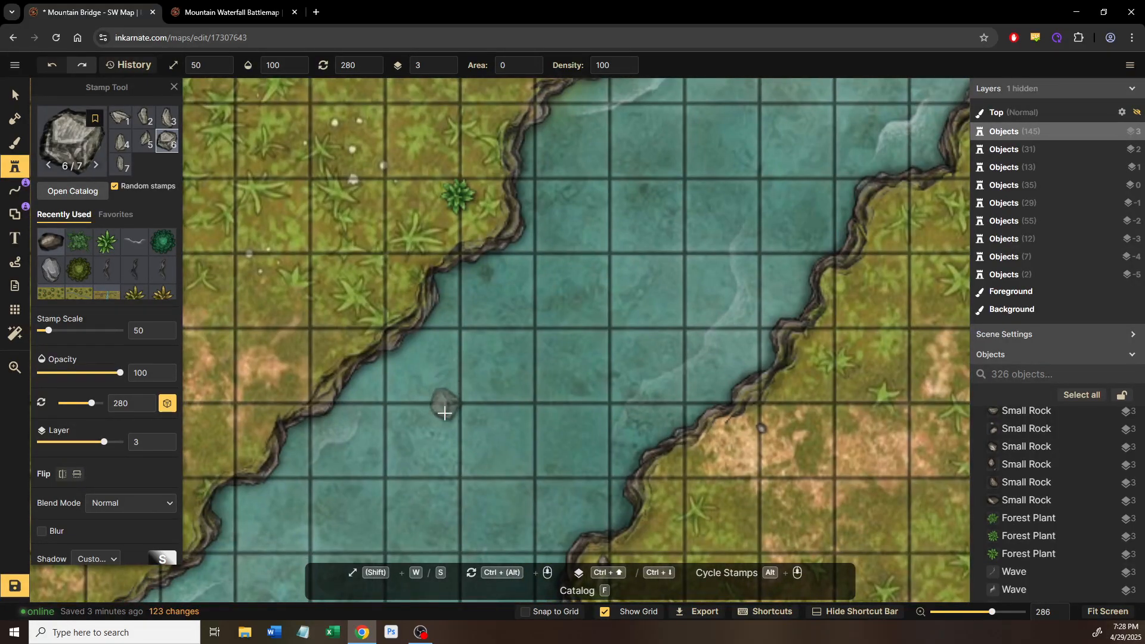
left_click_drag(444, 413, 524, 258)
left_click(501, 290)
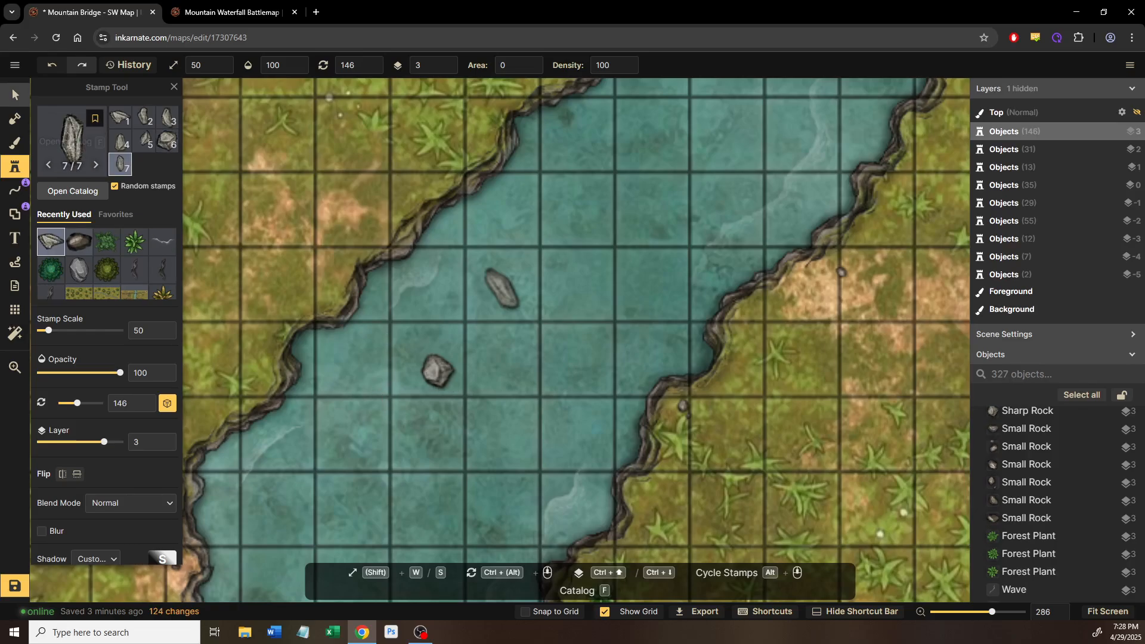
Step: Move the placed sharp rock closer to the west riverbank and flatten it to the background
left_click(13, 96)
left_click_drag(501, 289, 434, 371)
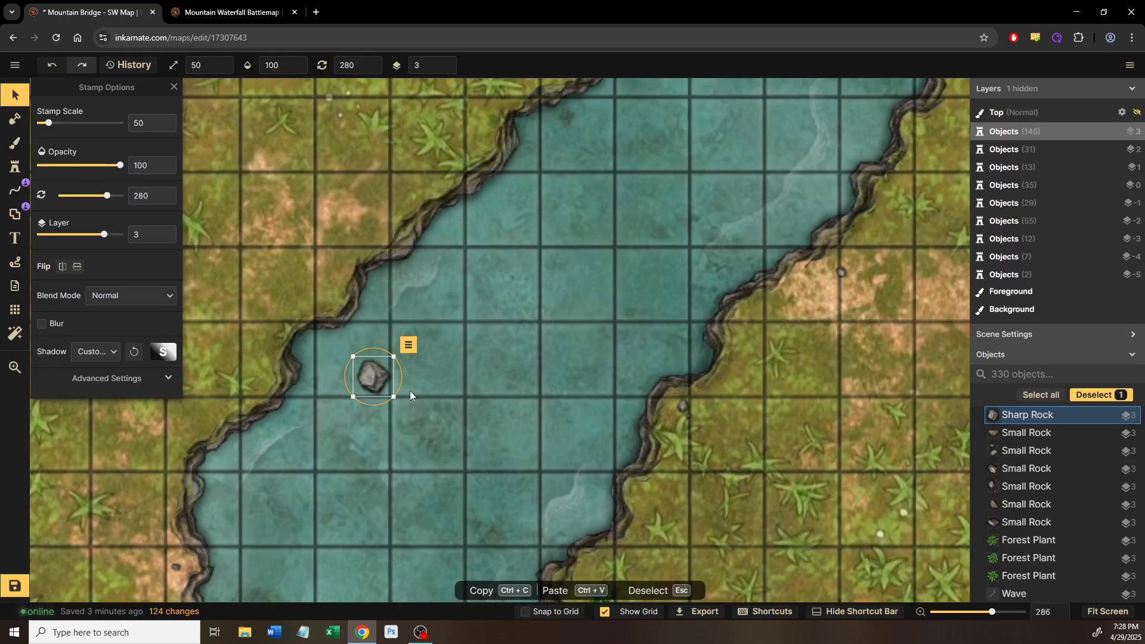
left_click(408, 344)
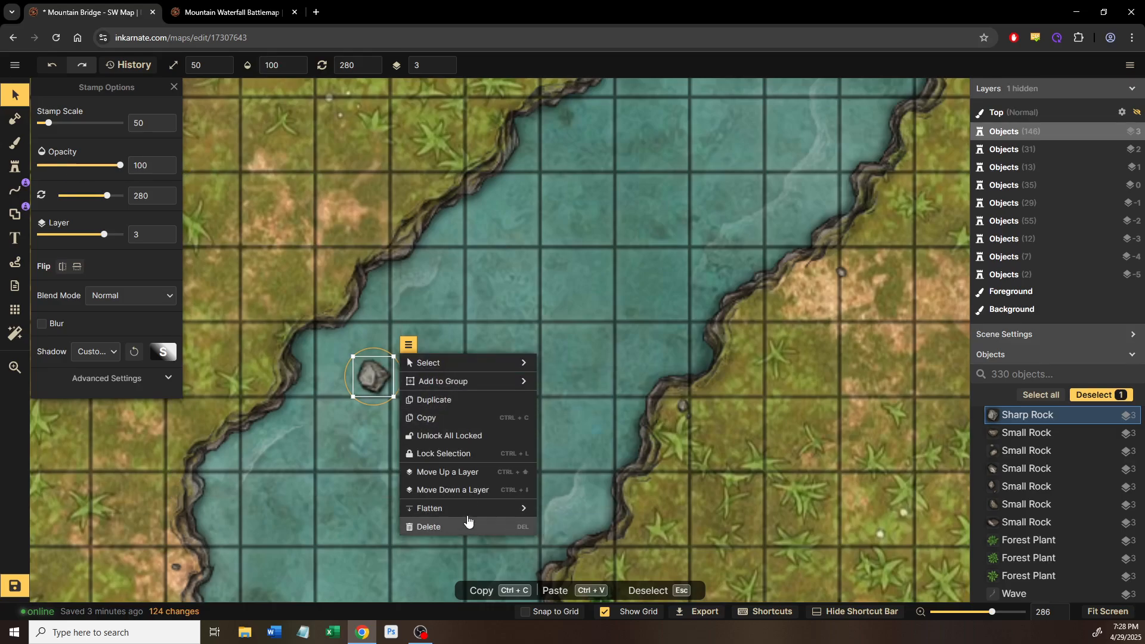
mouse_move(520, 518)
left_click(567, 524)
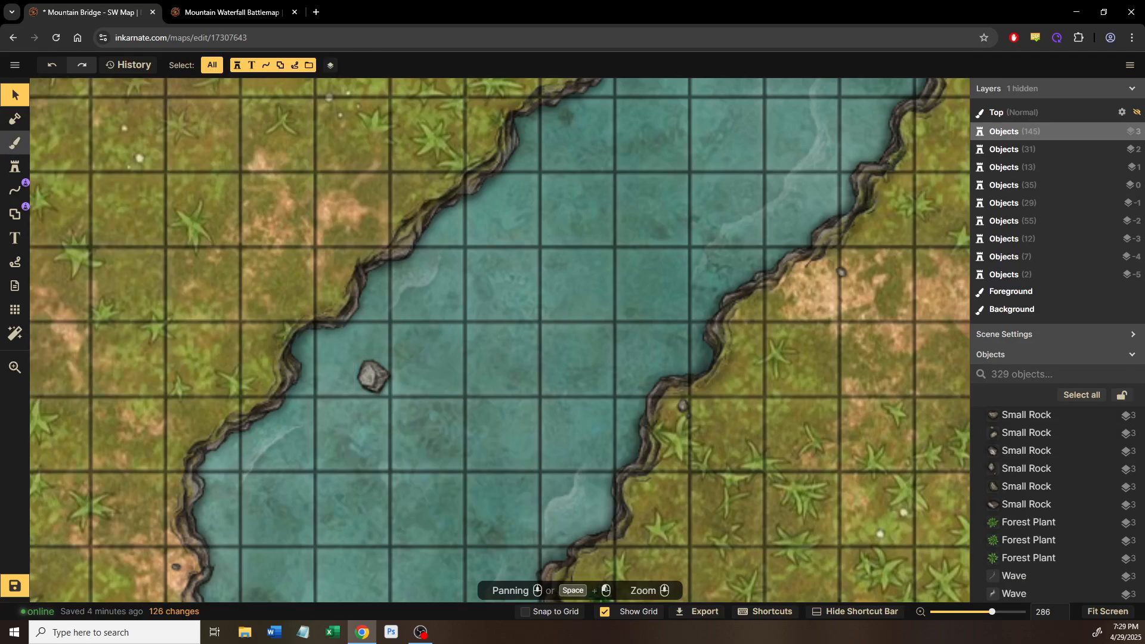
Step: Place the fourth Sharp Rock variant at scale 50 in the river near the east bank
left_click(15, 173)
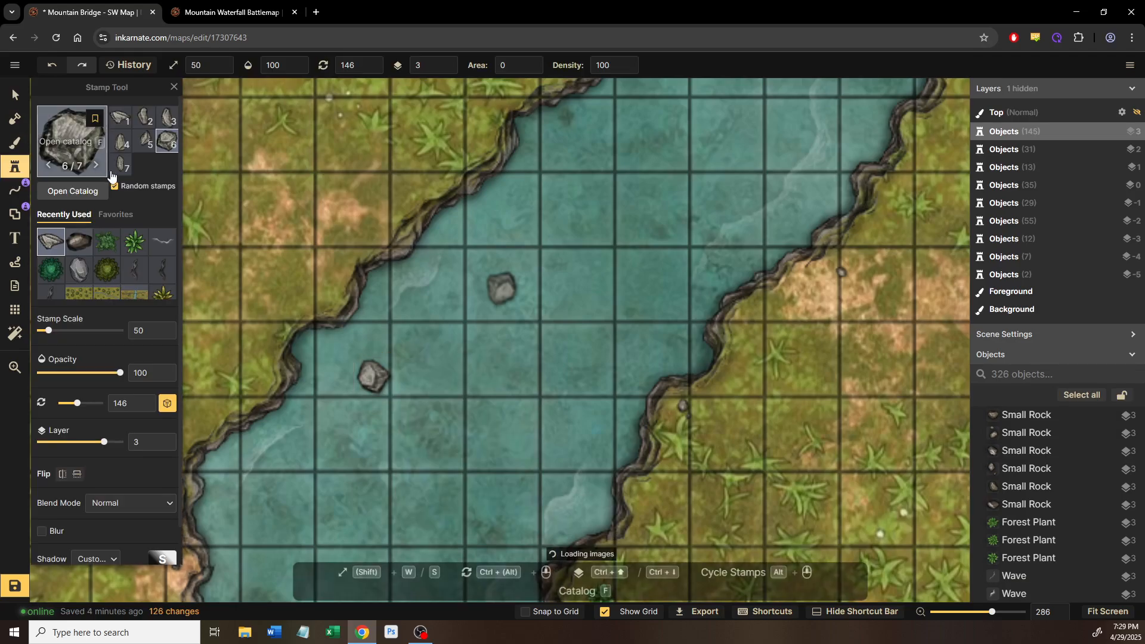
left_click(119, 143)
left_click(781, 194)
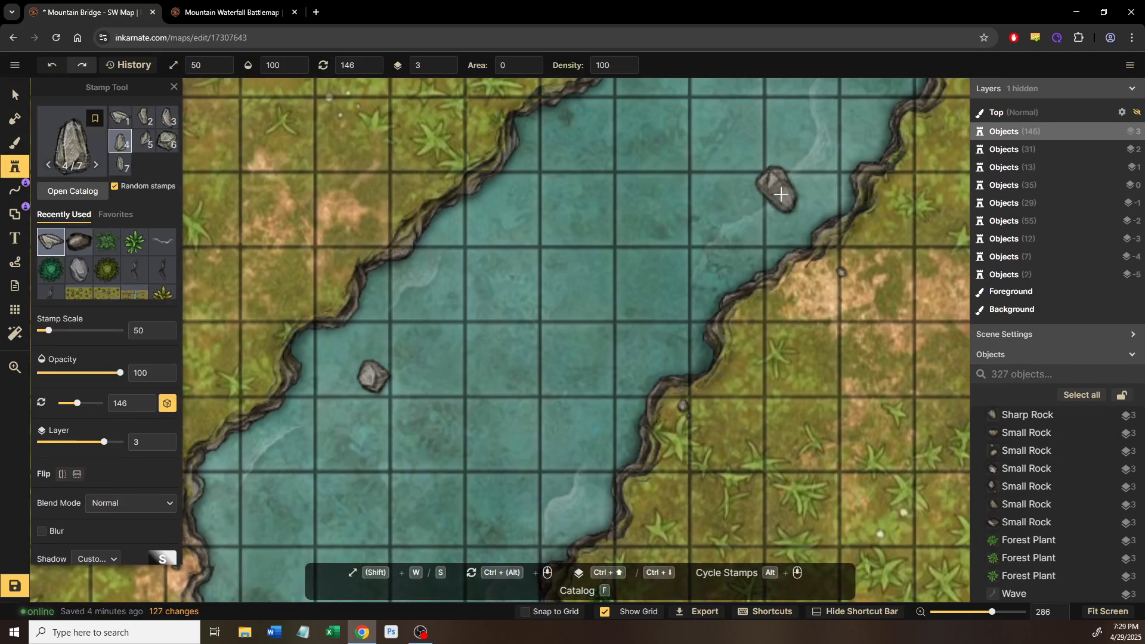
left_click(502, 287)
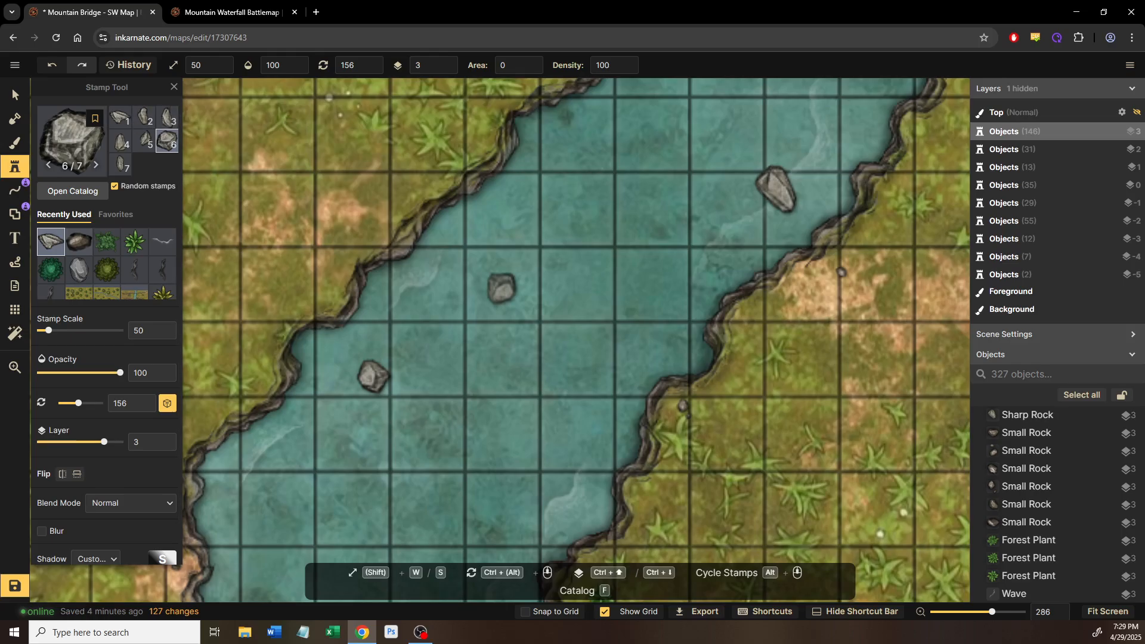
Step: Rotate the sharp rock near the east bank to 206 degrees
left_click(8, 97)
left_click(780, 214)
scroll(780, 216, "down", 4)
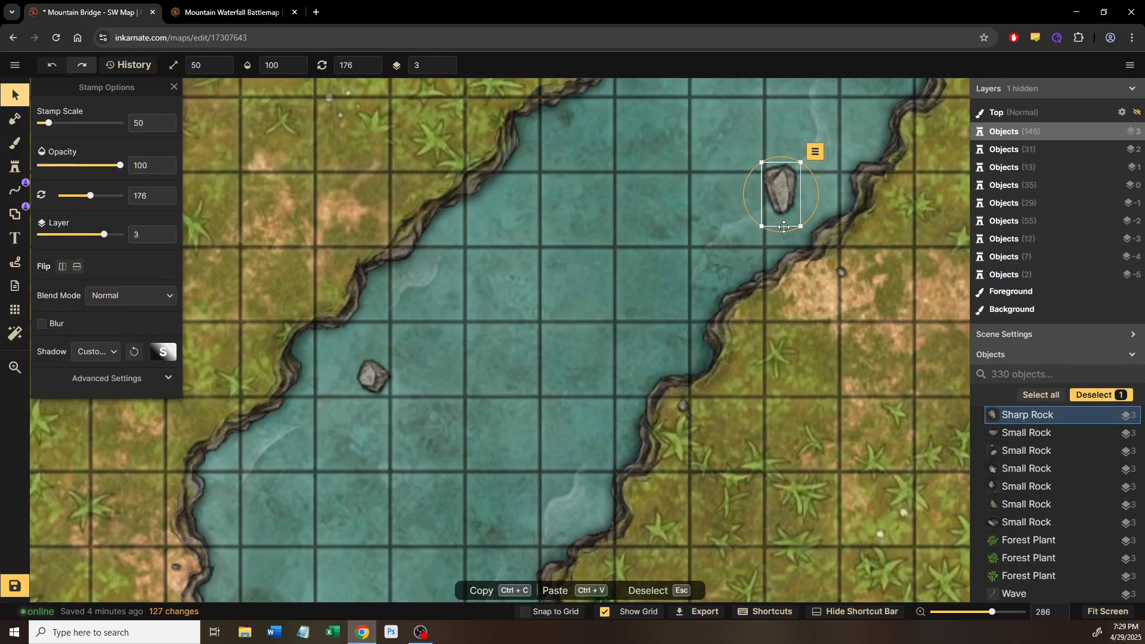
left_click_drag(816, 186, 663, 343)
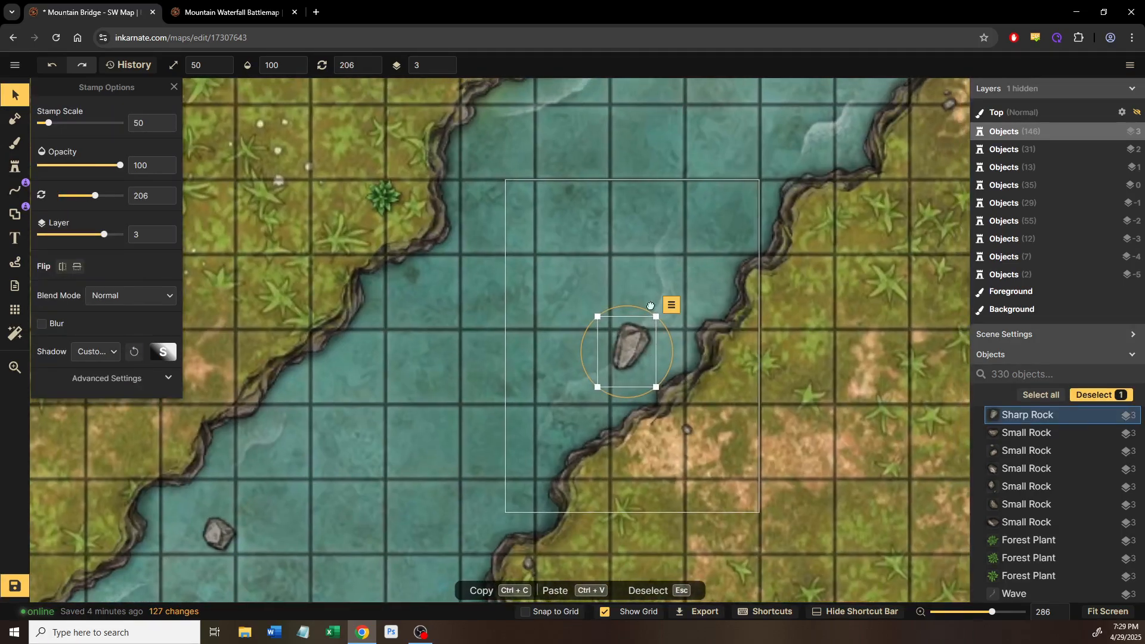
Step: Place the seventh Sharp Rock variant near the west bank and the first variant in the east bank's pointed inlet
left_click_drag(626, 233, 519, 345)
left_click(15, 168)
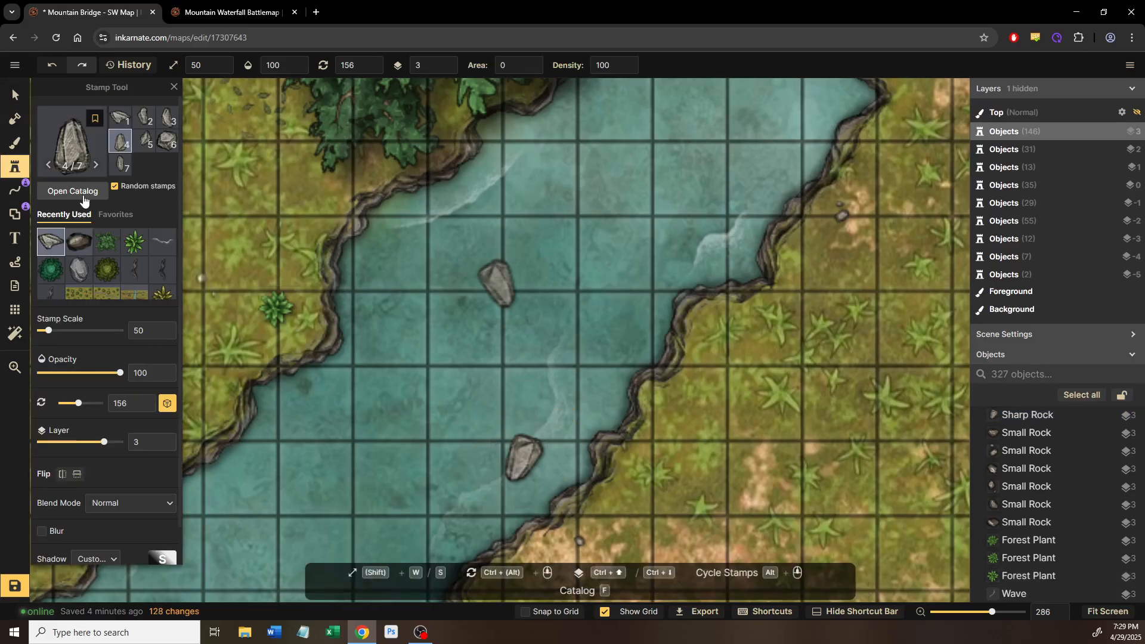
left_click(121, 165)
left_click_drag(395, 264, 373, 344)
left_click(365, 355)
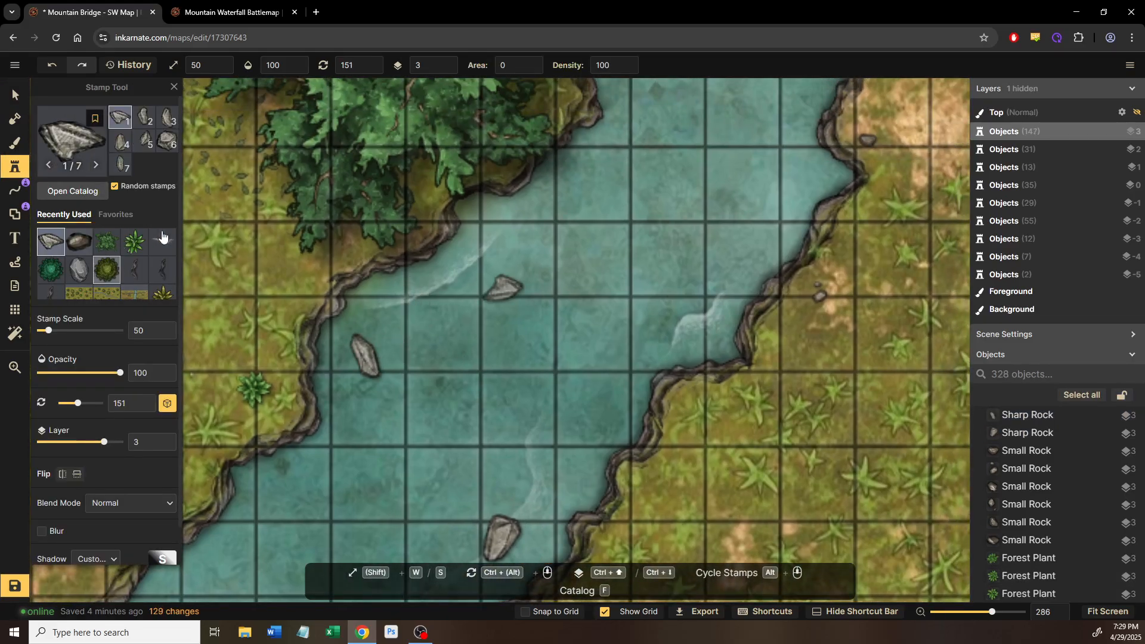
scroll(340, 395, "up", 3)
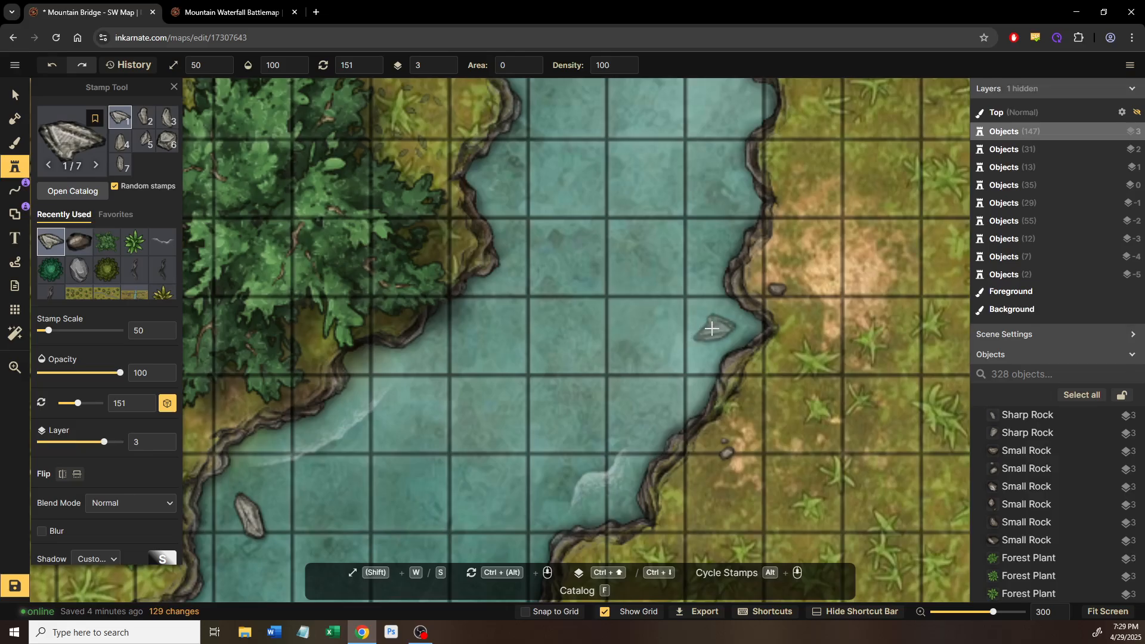
left_click(711, 328)
Step: Select the three remaining sharp rocks in the river together and flatten them to the background
left_click(13, 106)
scroll(293, 288, "down", 4)
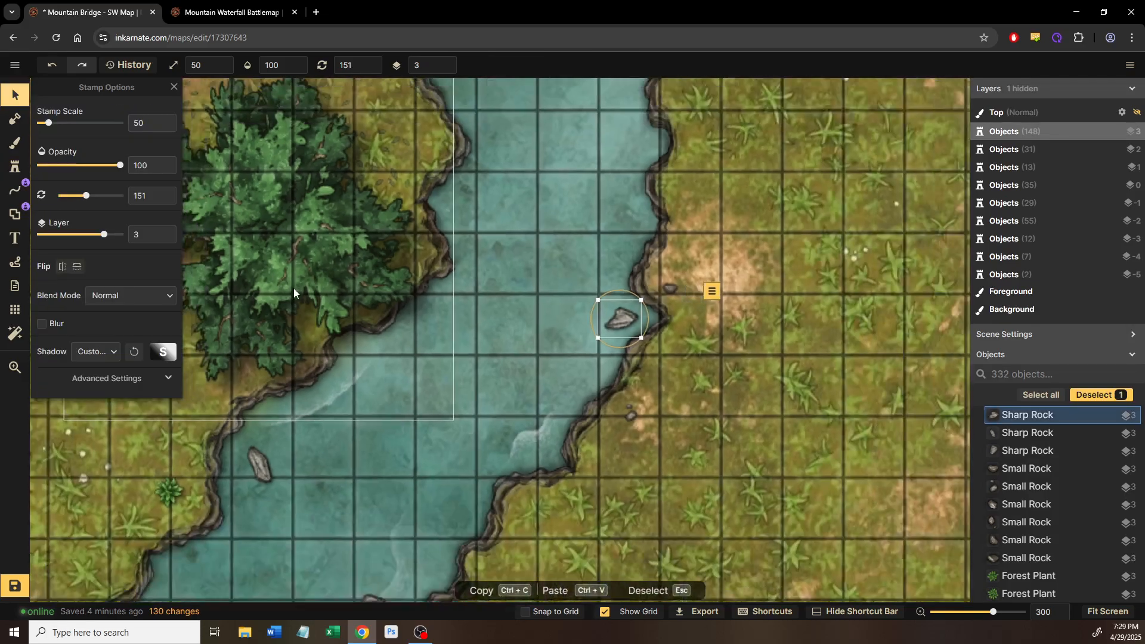
left_click_drag(513, 242, 585, 113)
left_click_drag(456, 205, 336, 320)
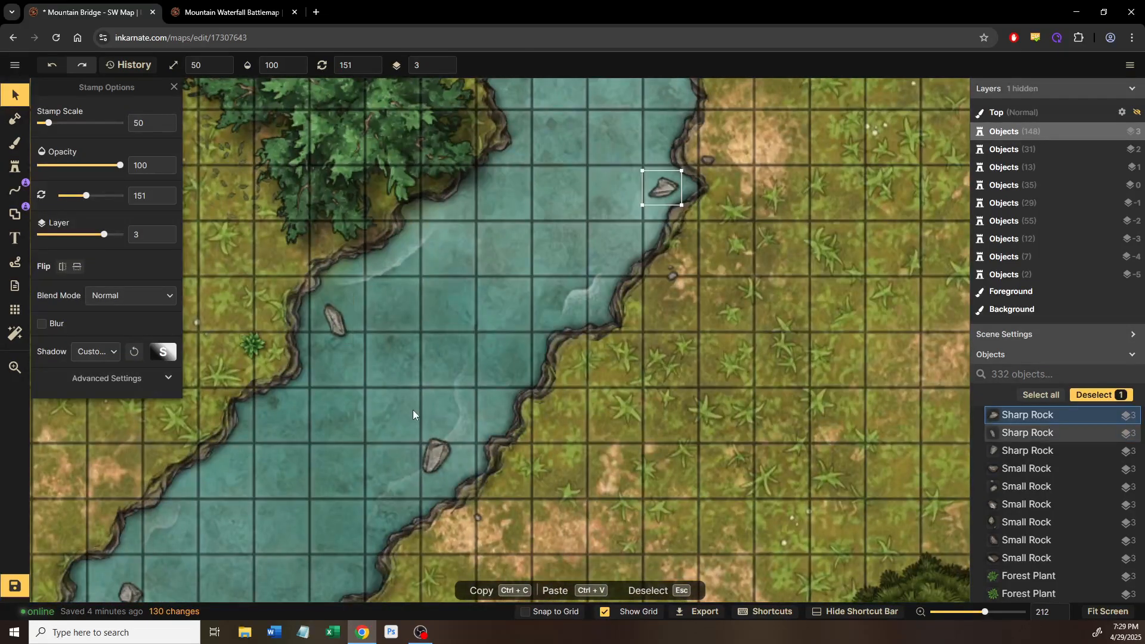
left_click(432, 464, "shift")
left_click(697, 160)
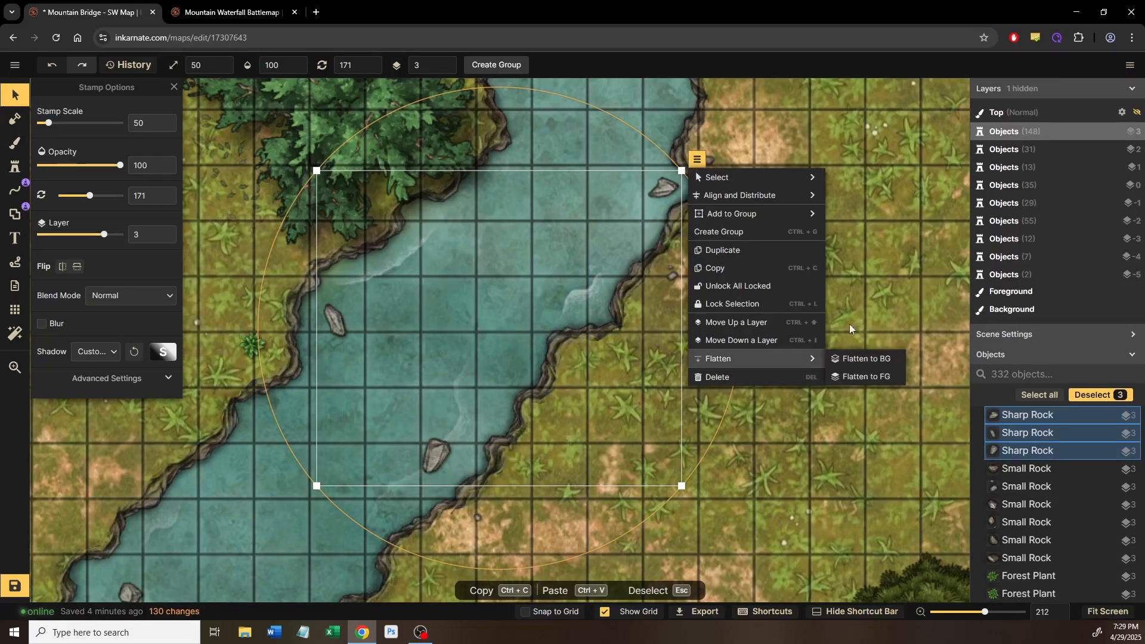
mouse_move(783, 358)
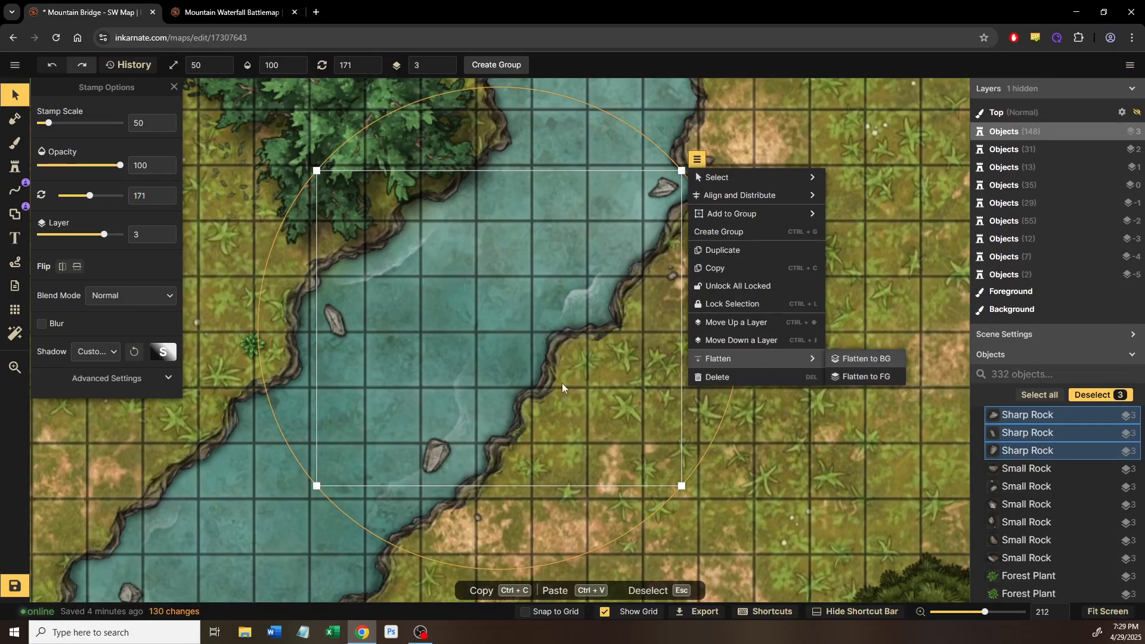
left_click(873, 361)
Step: Try brushing the teal water texture over the flattened river rocks on the background at 75 opacity, then undo the strokes
left_click_drag(559, 269, 663, 198)
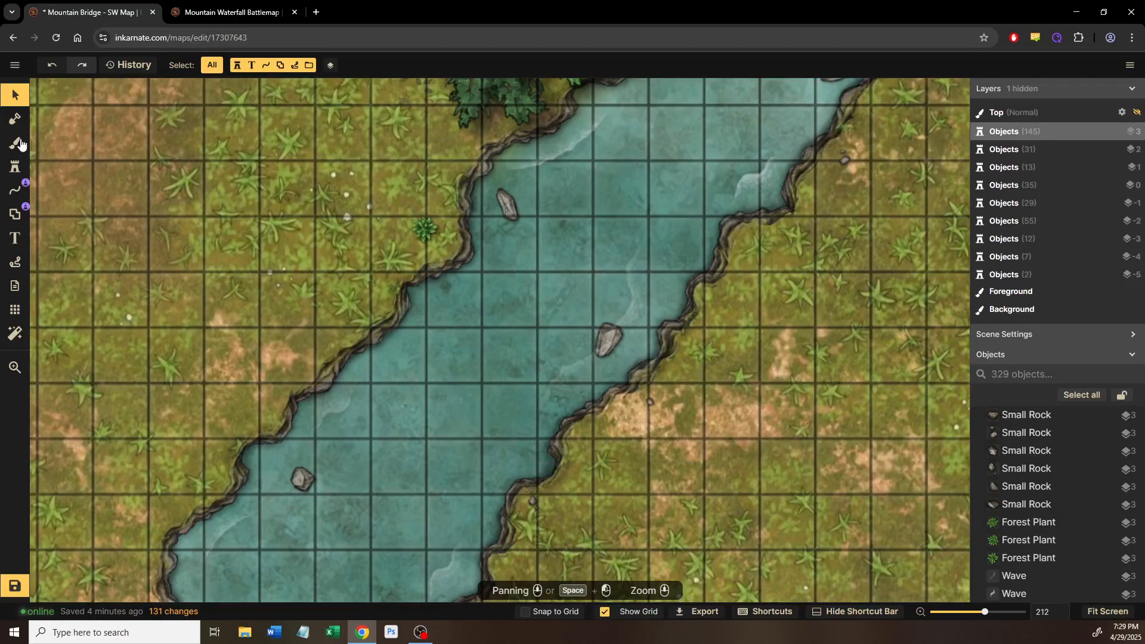
key("b")
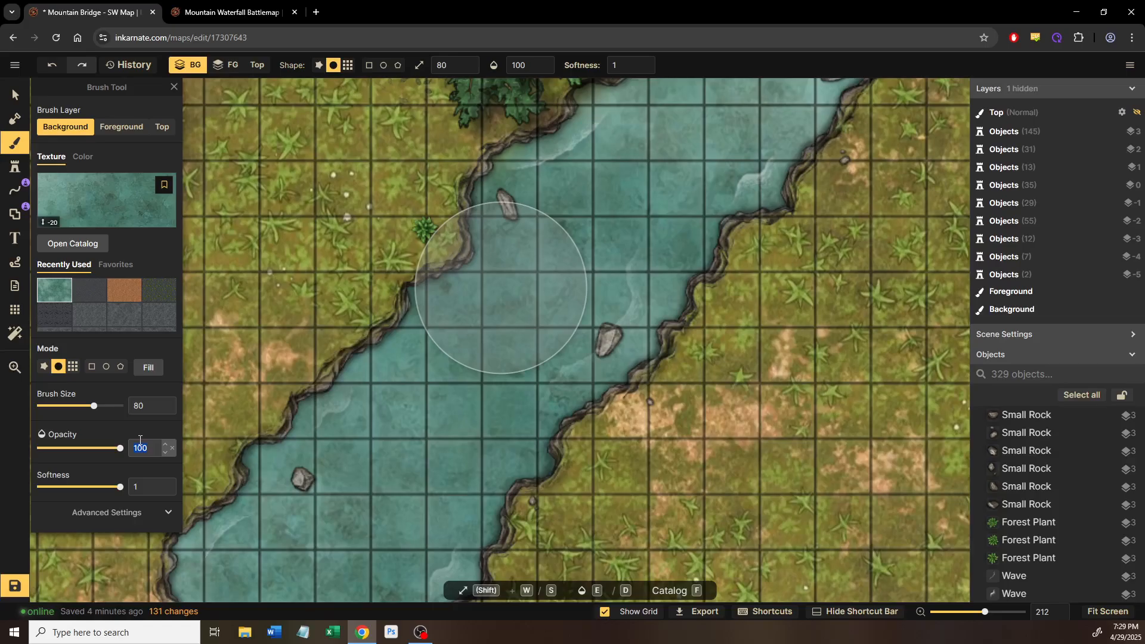
left_click(299, 485)
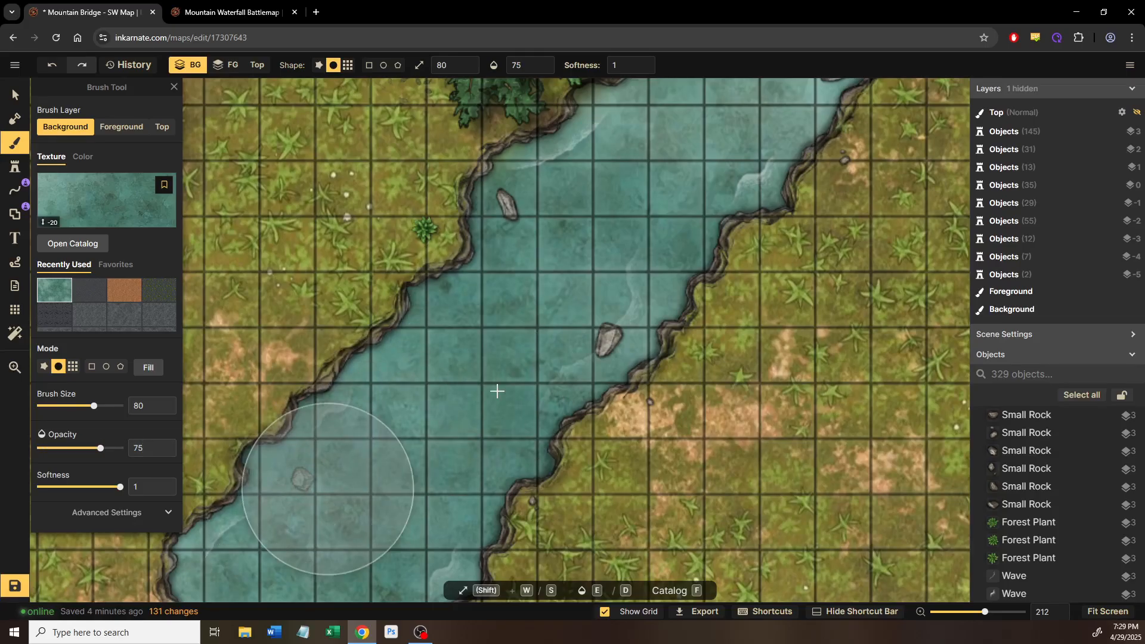
mouse_move(612, 312)
left_mouse_down()
mouse_move(582, 318)
mouse_move(594, 203)
mouse_move(489, 271)
mouse_move(460, 316)
mouse_move(545, 174)
mouse_move(545, 237)
left_mouse_up()
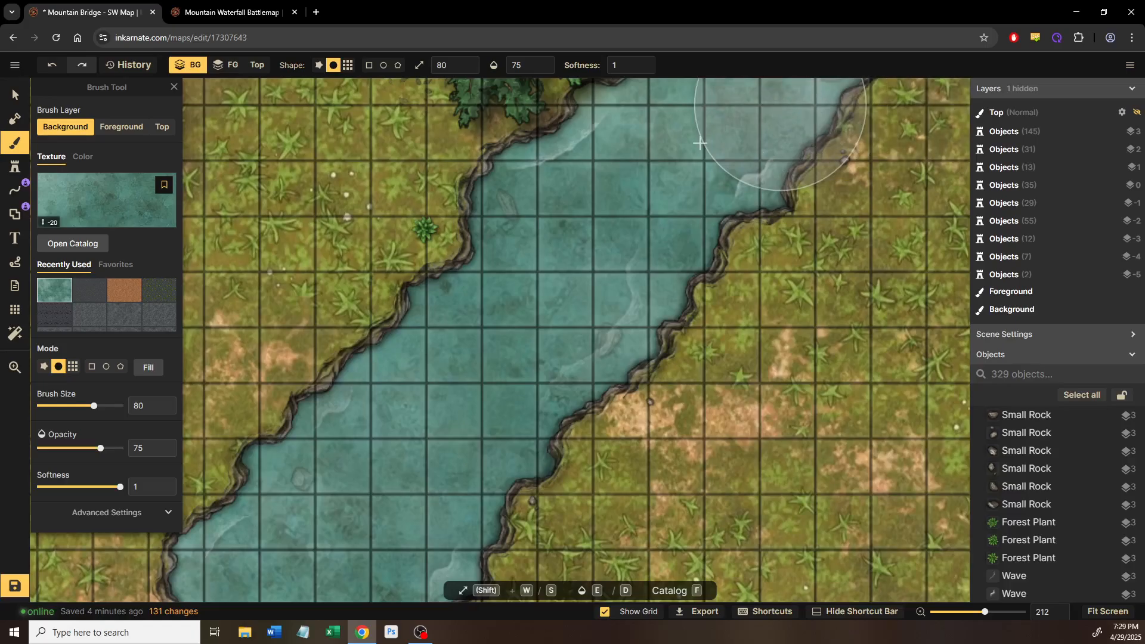
key("ctrl+z")
key("ctrl+z")
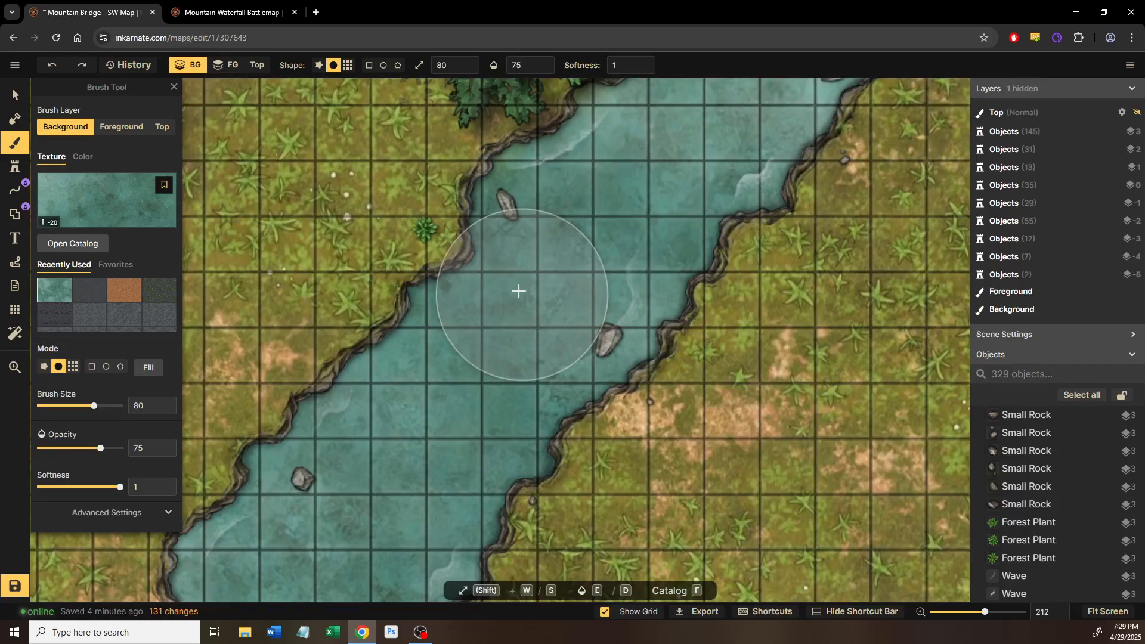
Step: Set the brush opacity to 60 and paint the teal water texture over the river rocks, including the one in the east bank's inlet
left_click_drag(92, 448, 88, 449)
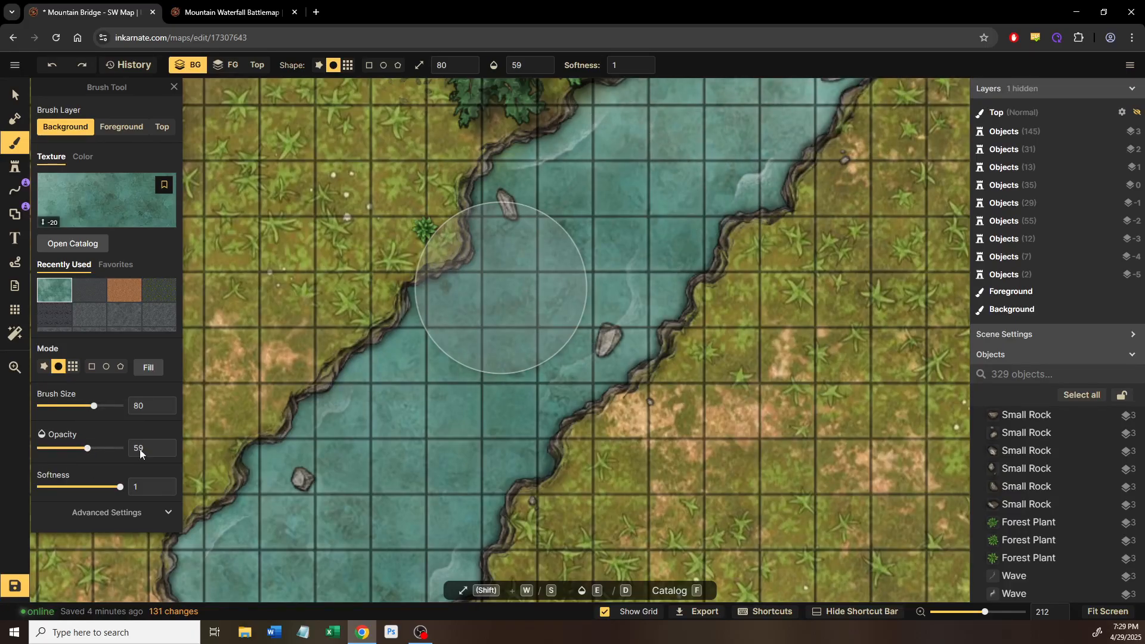
left_click(167, 446)
mouse_move(253, 556)
left_mouse_down()
mouse_move(659, 232)
mouse_move(656, 296)
mouse_move(726, 177)
mouse_move(611, 138)
mouse_move(419, 288)
mouse_move(561, 192)
left_mouse_up()
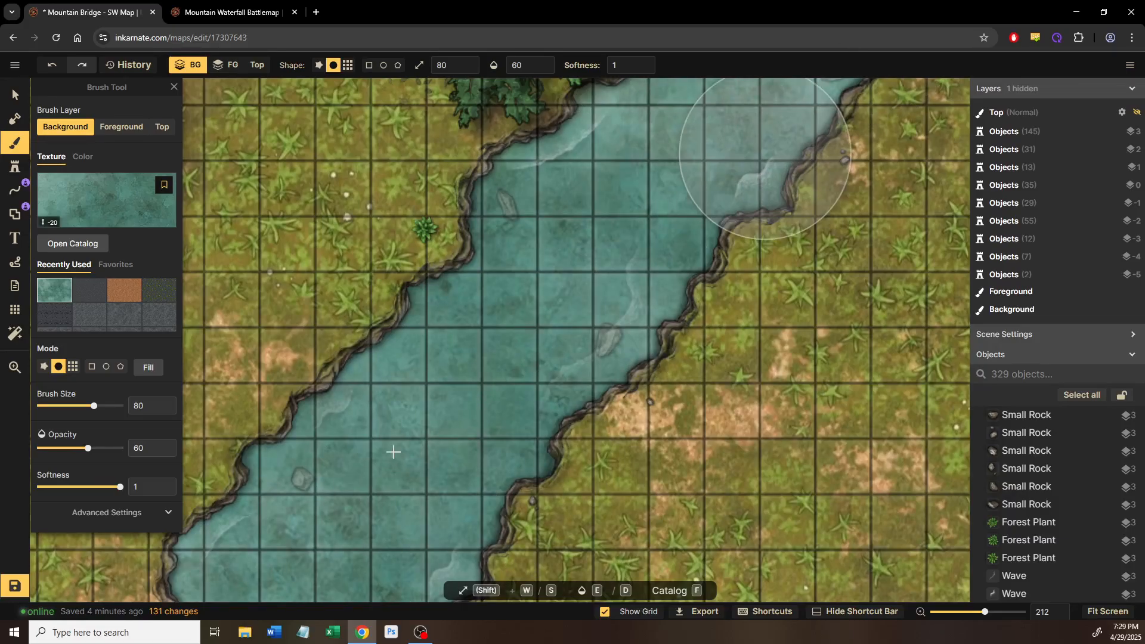
left_click(739, 178)
scroll(680, 307, "up", 5)
scroll(680, 307, "right", 4)
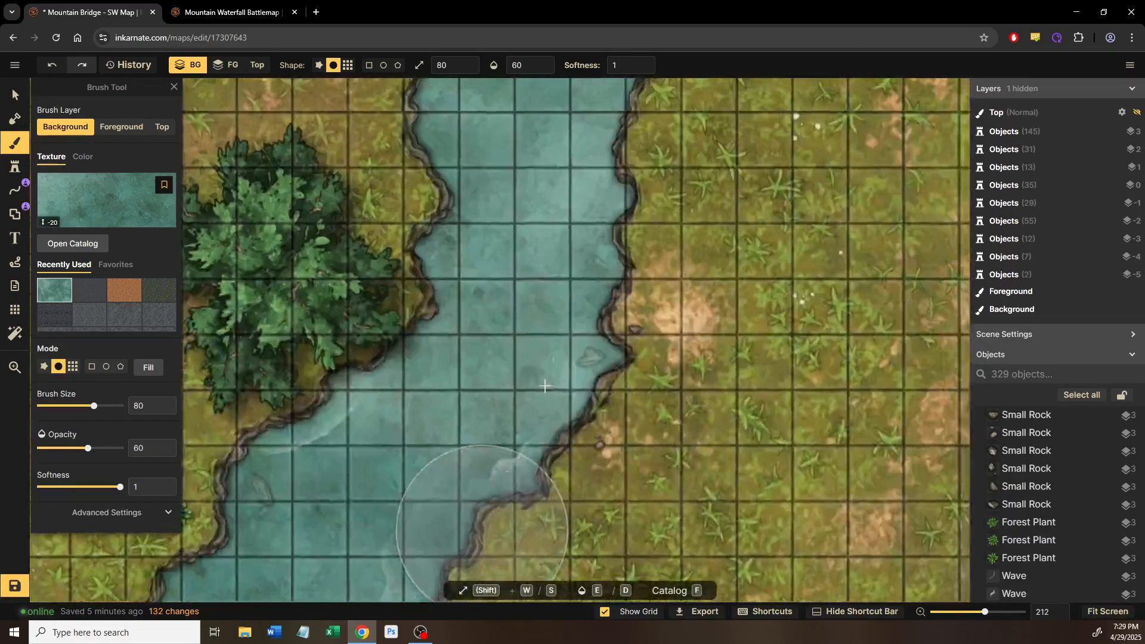
scroll(574, 343, "down", 2)
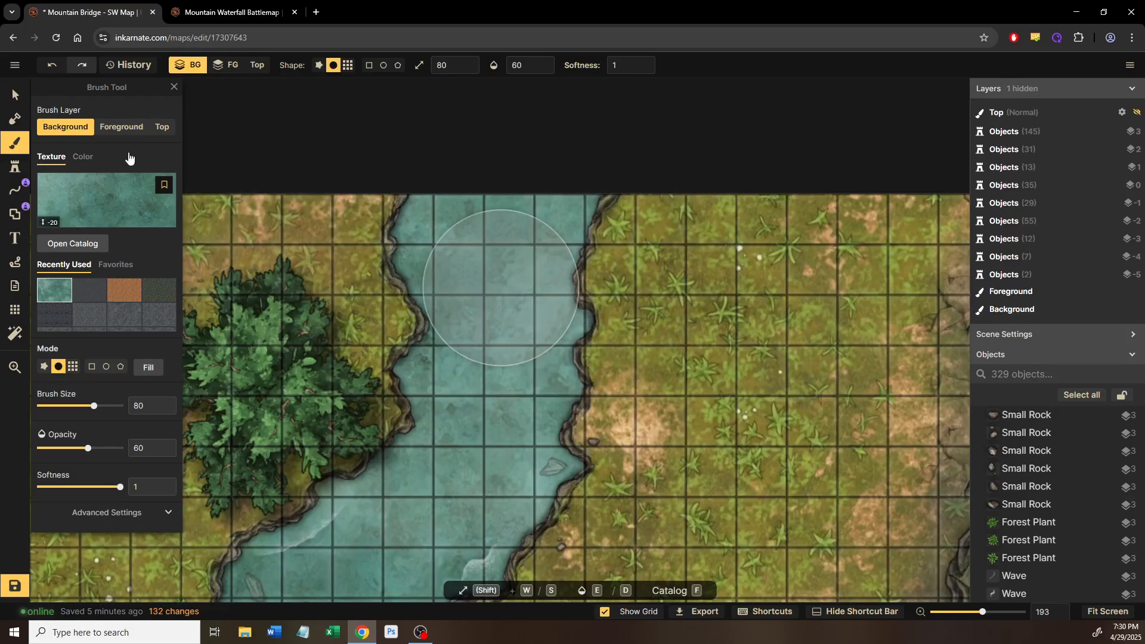
left_click(15, 70)
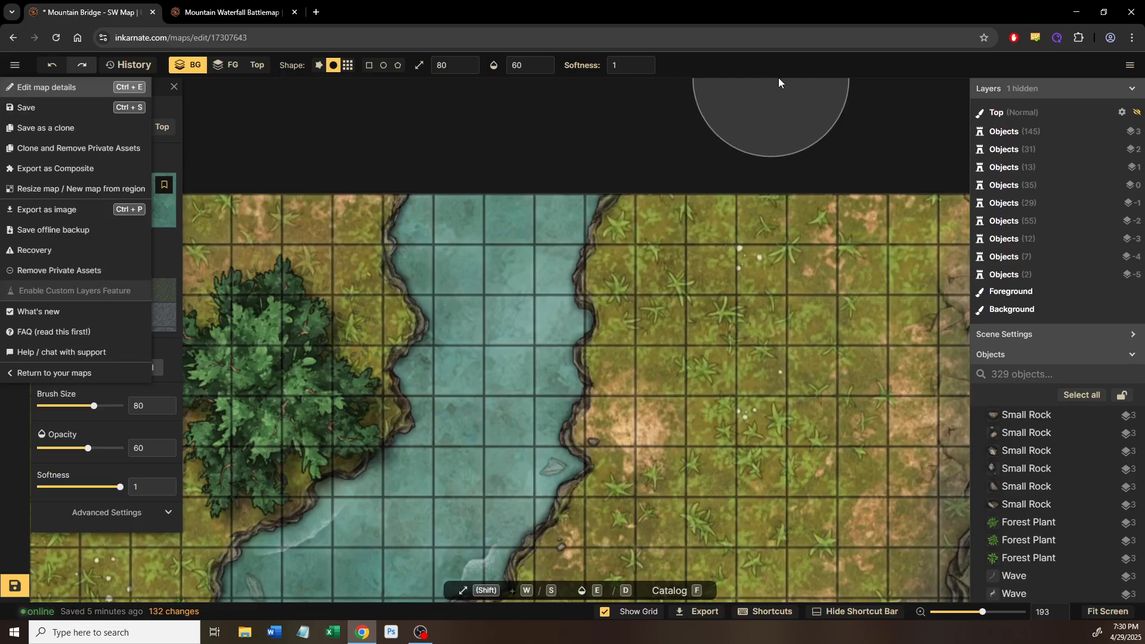
left_click(15, 64)
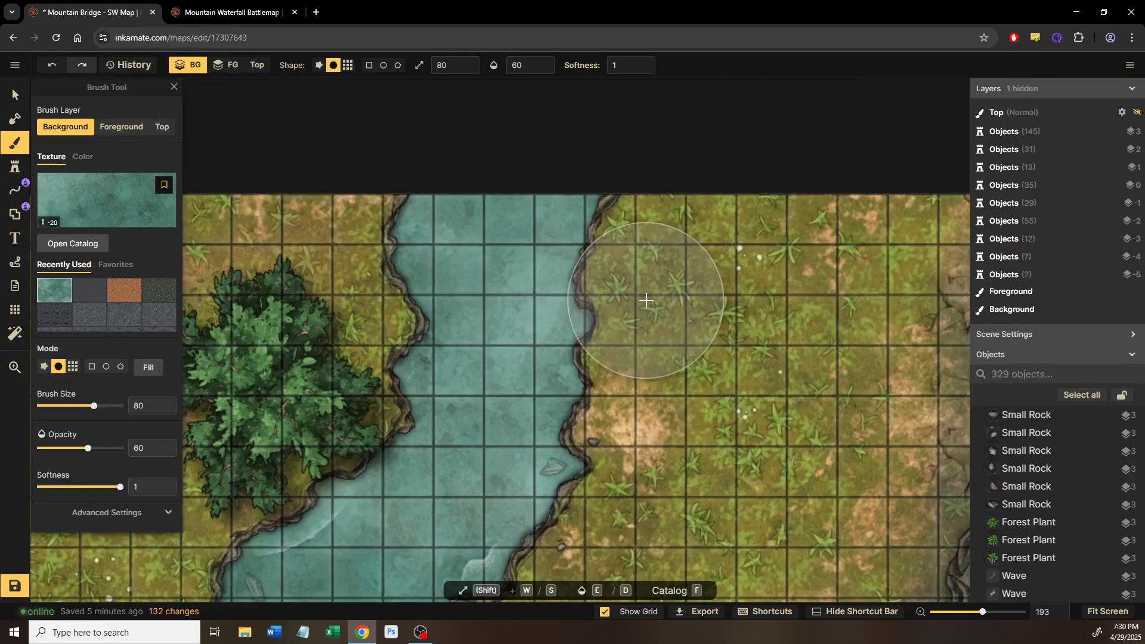
Step: Examine the terrain east of the river, from the grassy bank across to the rocky mountainside
scroll(649, 304, "down", 2)
left_click_drag(741, 337, 592, 227)
scroll(609, 325, "down", 1)
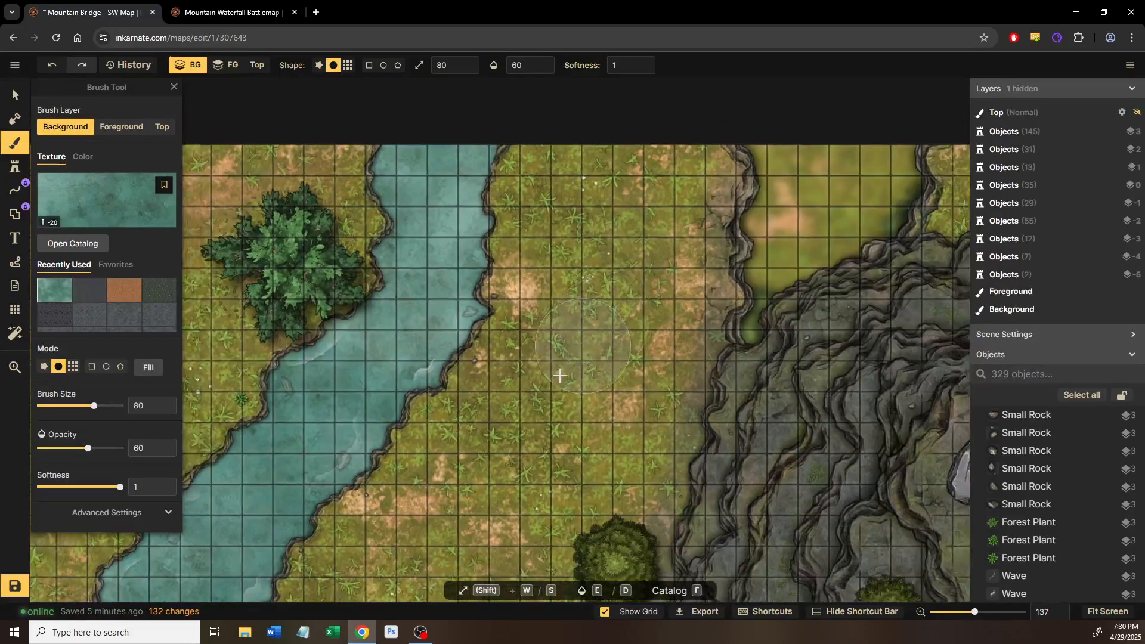
left_click_drag(551, 370, 710, 255)
scroll(710, 255, "down", 1)
left_click_drag(543, 363, 731, 240)
left_click_drag(572, 349, 439, 373)
left_click_drag(640, 368, 322, 408)
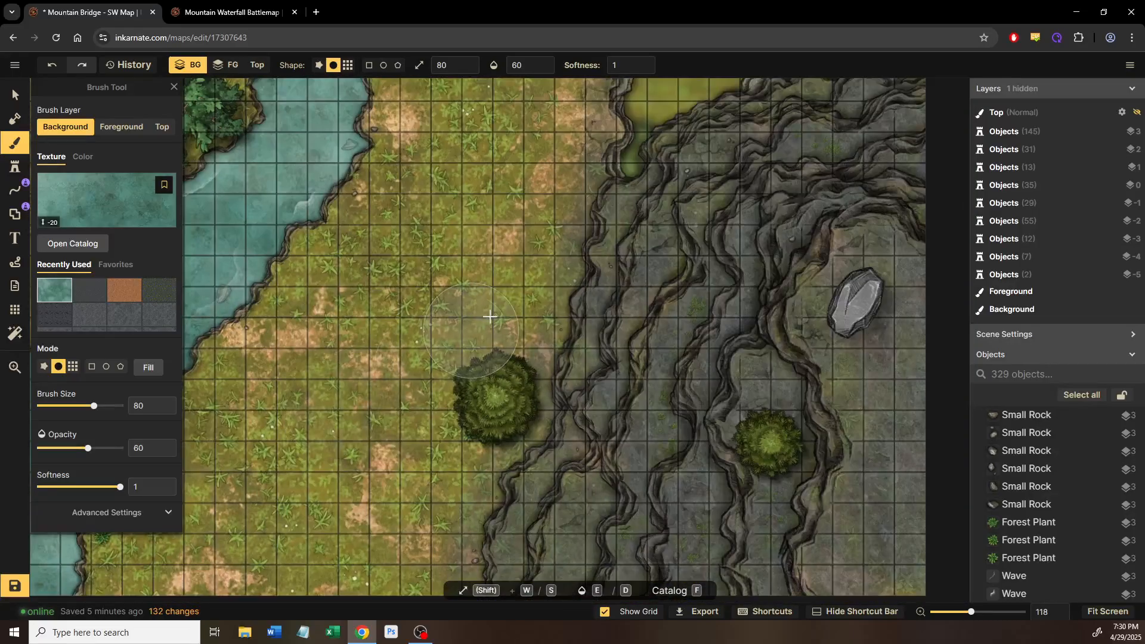